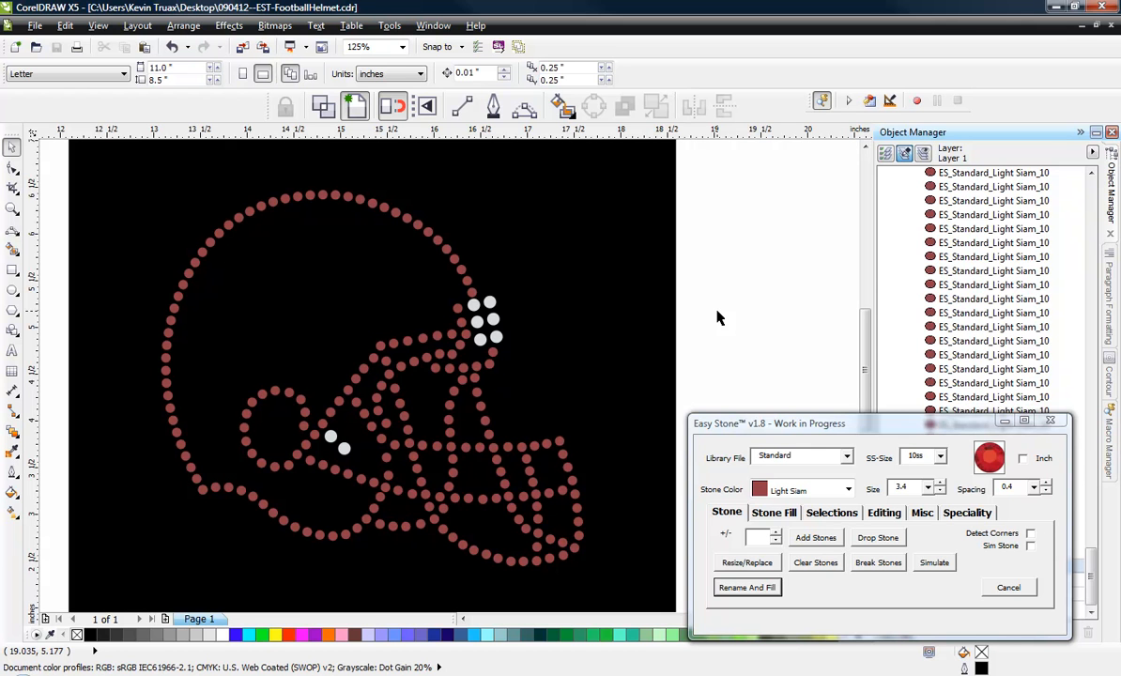
# Examine the football helmet rhinestone design and check its overall dimensions.
pyautogui.scroll(-1, 716, 317)
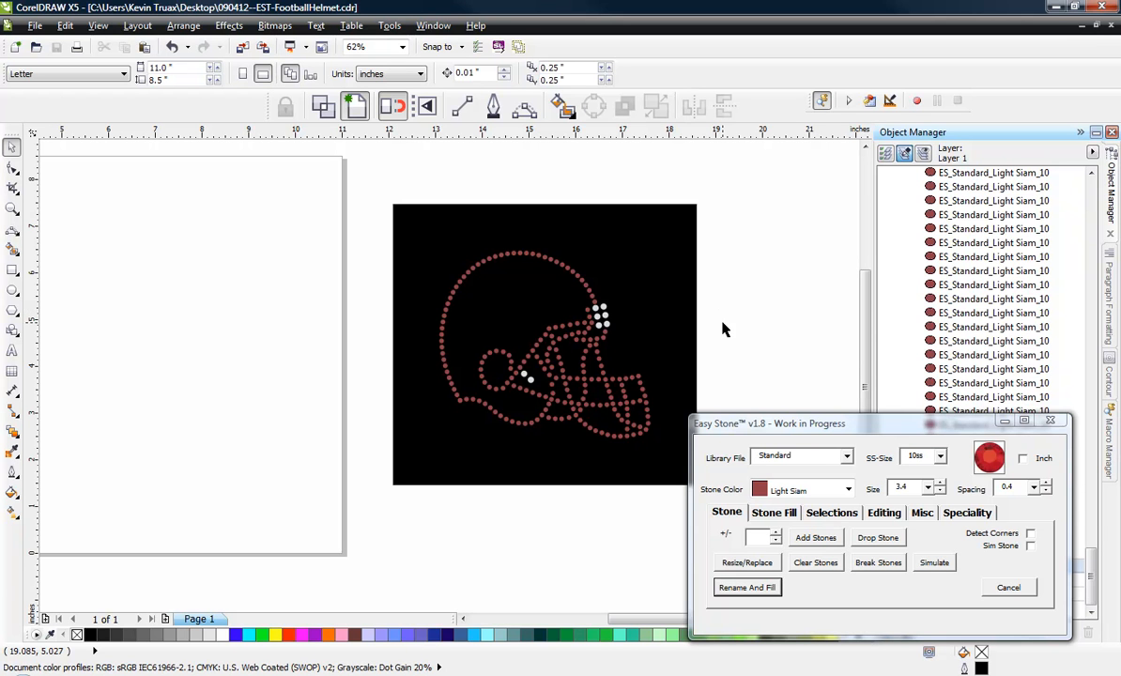
pyautogui.scroll(1, 738, 352)
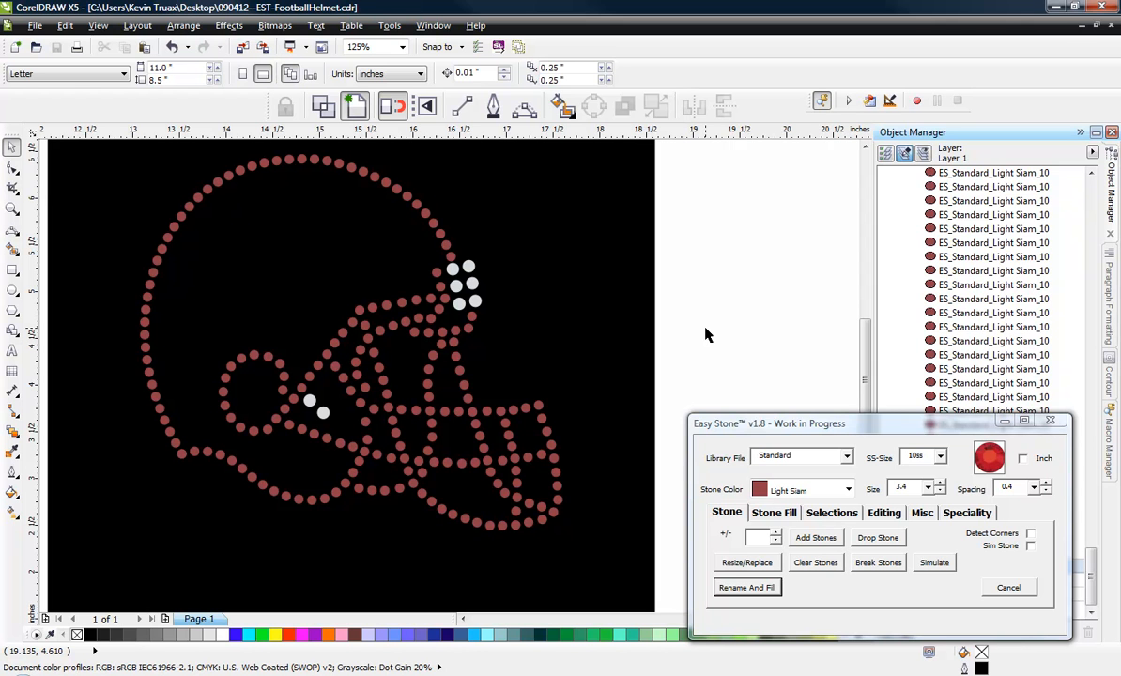
pyautogui.scroll(-2, 437, 258)
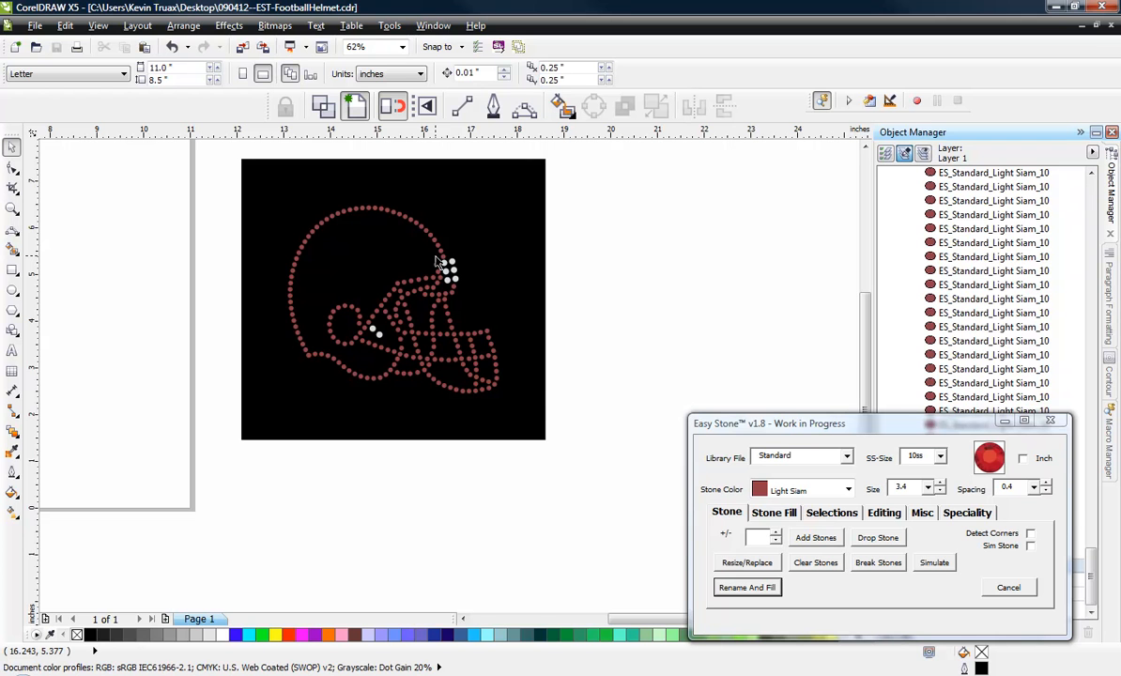
pyautogui.moveTo(207, 199); pyautogui.dragTo(555, 411)
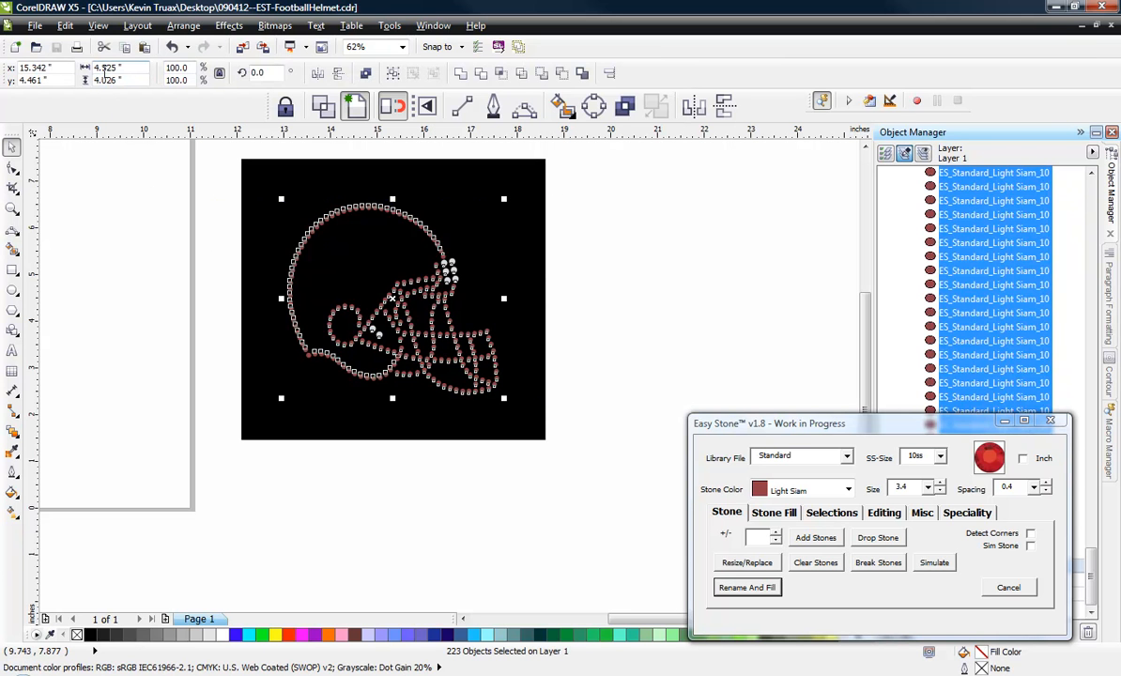
pyautogui.click(113, 200)
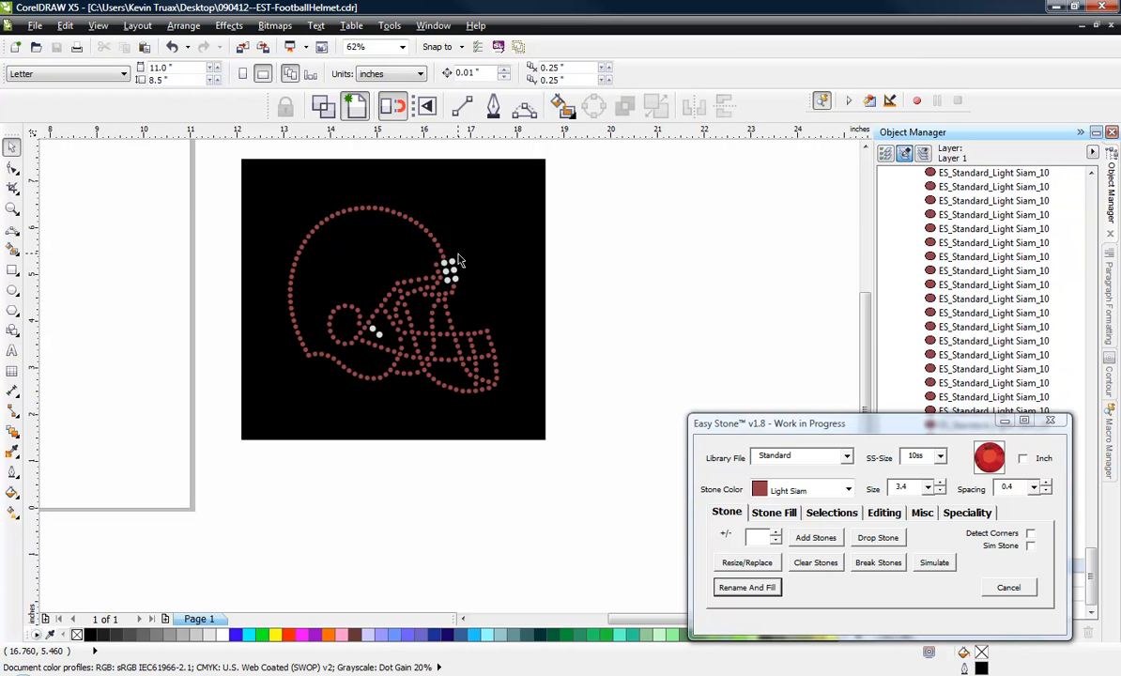
pyautogui.scroll(1, 458, 261)
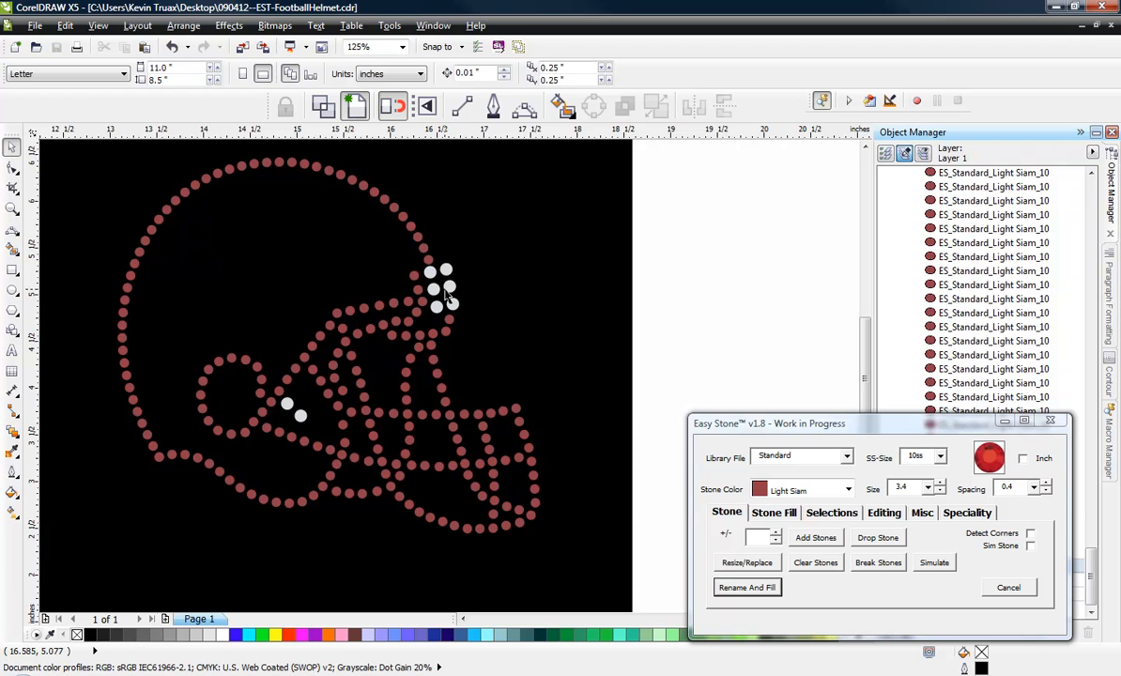
pyautogui.scroll(-1, 445, 293)
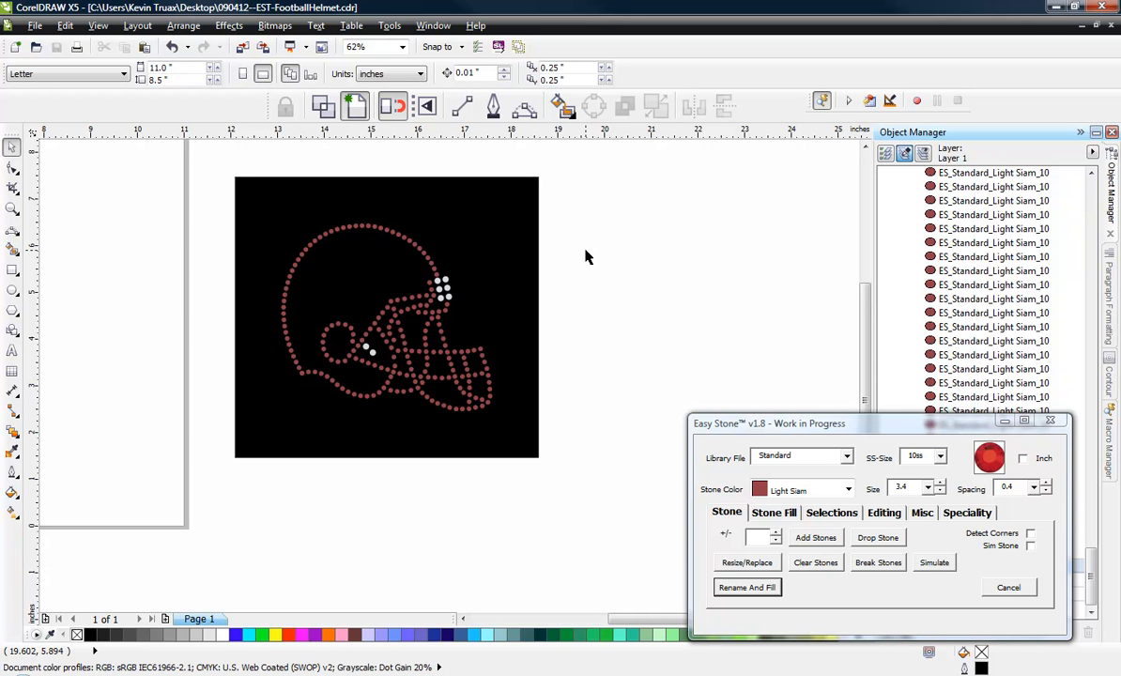
pyautogui.scroll(2, 415, 240)
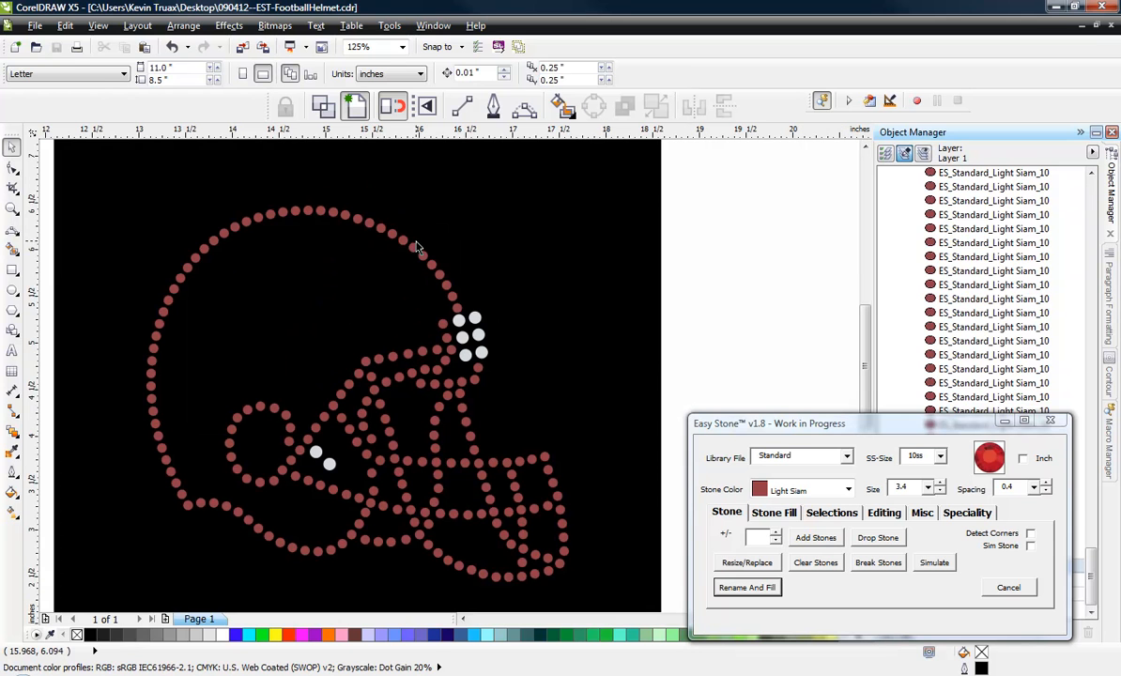
# Set the drawing units to millimeters and check the size of a red stone on the helmet's outer arc.
pyautogui.click(401, 239)
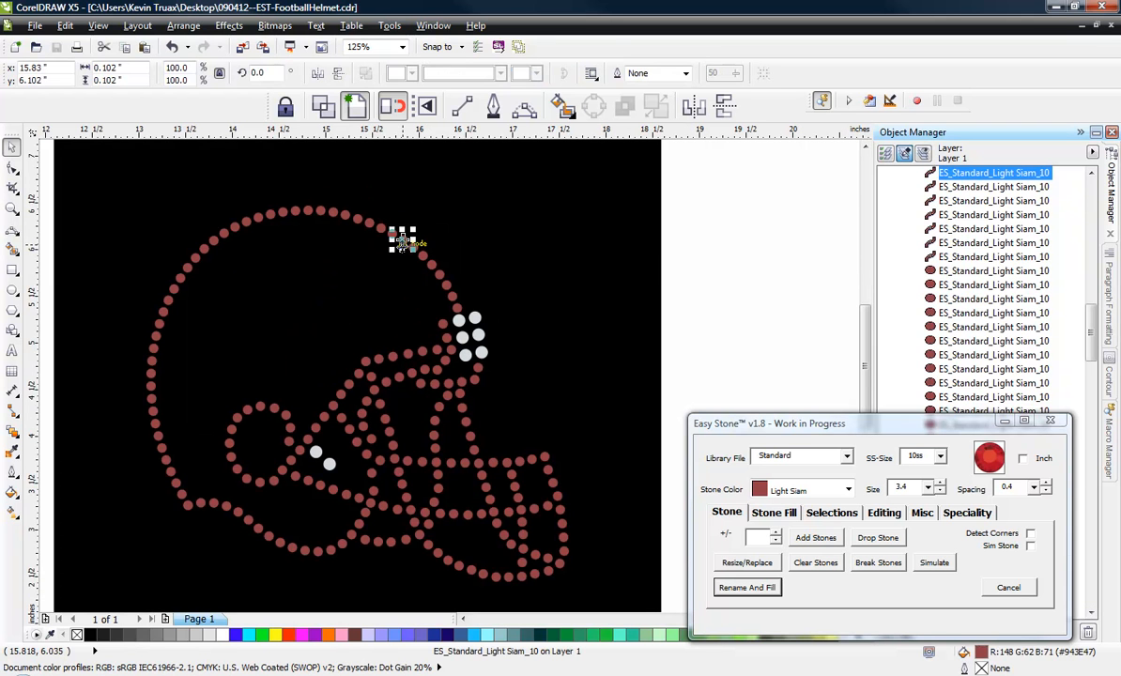
pyautogui.click(720, 221)
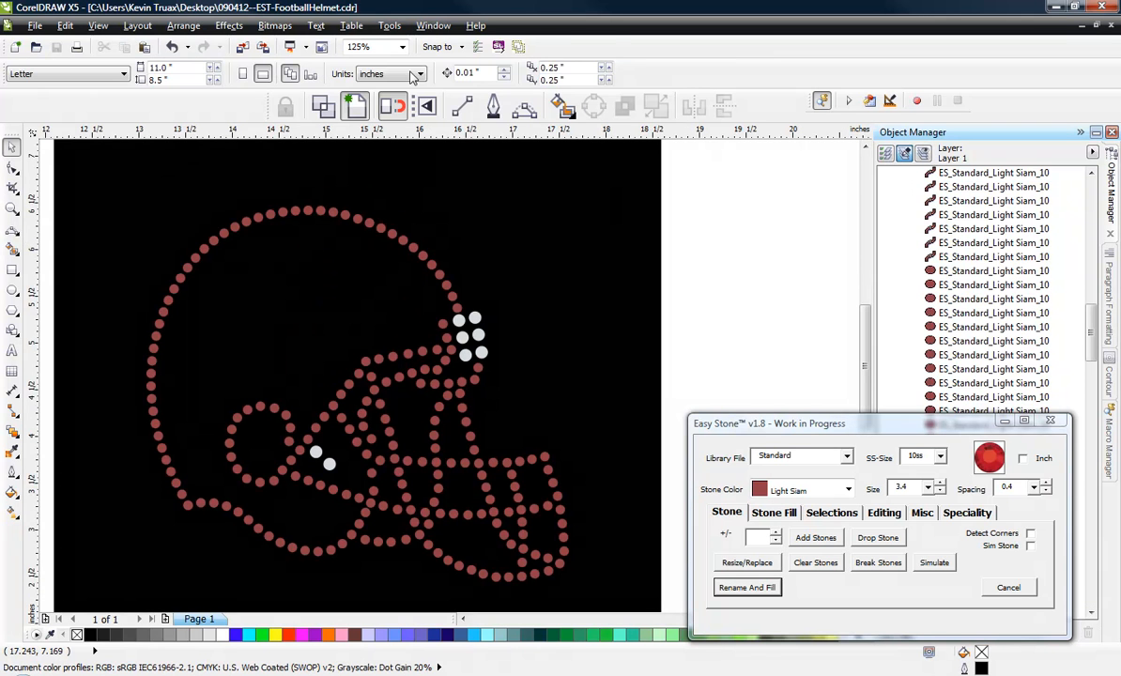
pyautogui.click(378, 74)
pyautogui.click(376, 97)
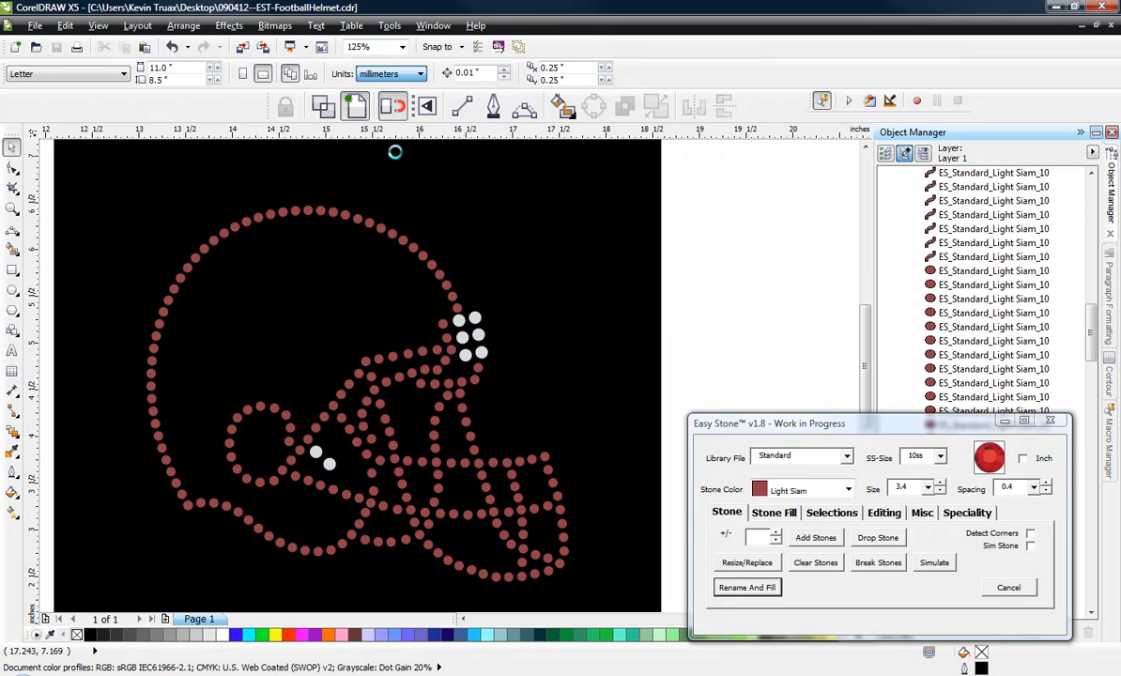
pyautogui.click(391, 233)
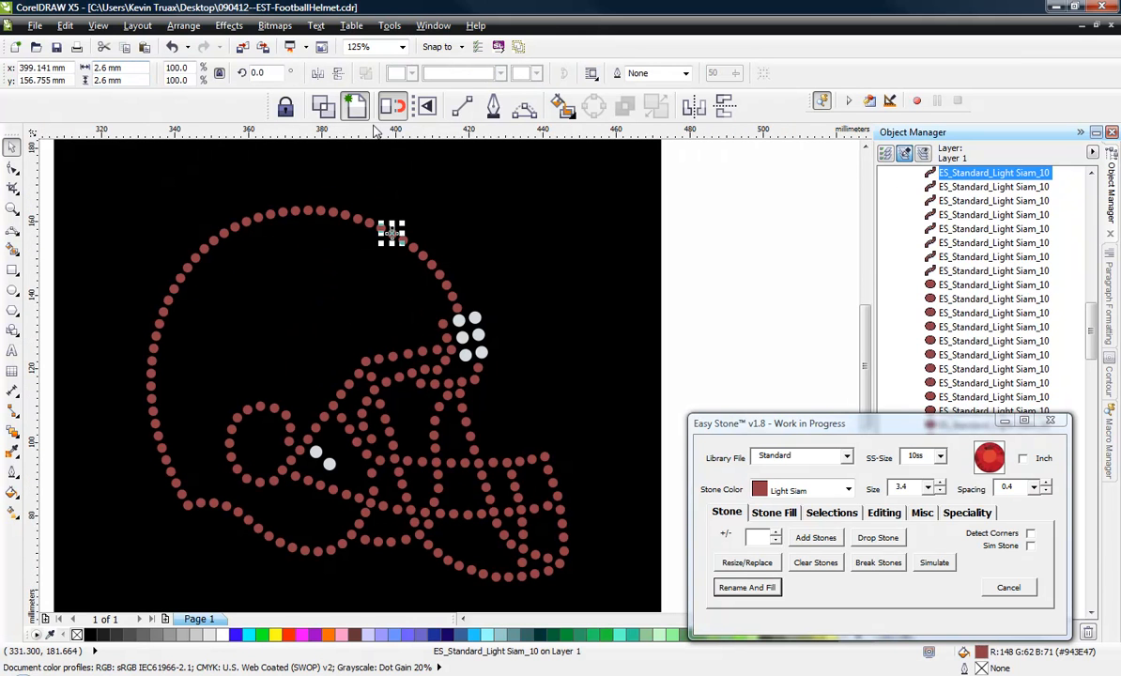
pyautogui.click(767, 233)
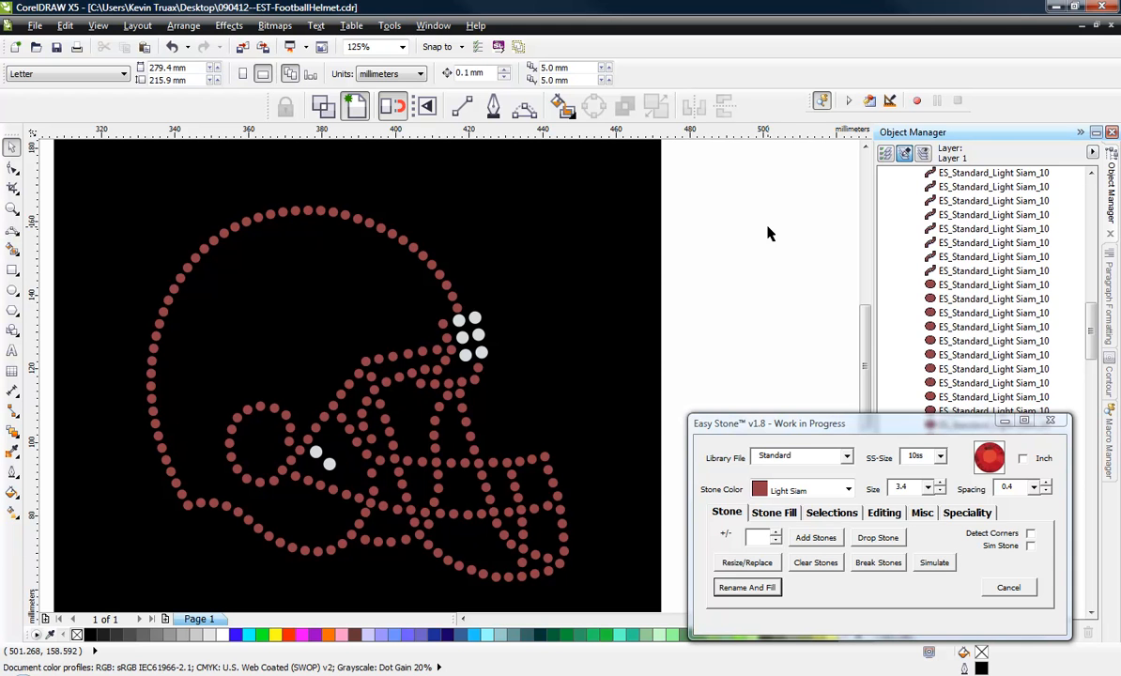
# Scale the whole helmet design, including its black background, to 130.7%.
pyautogui.scroll(-4, 741, 218)
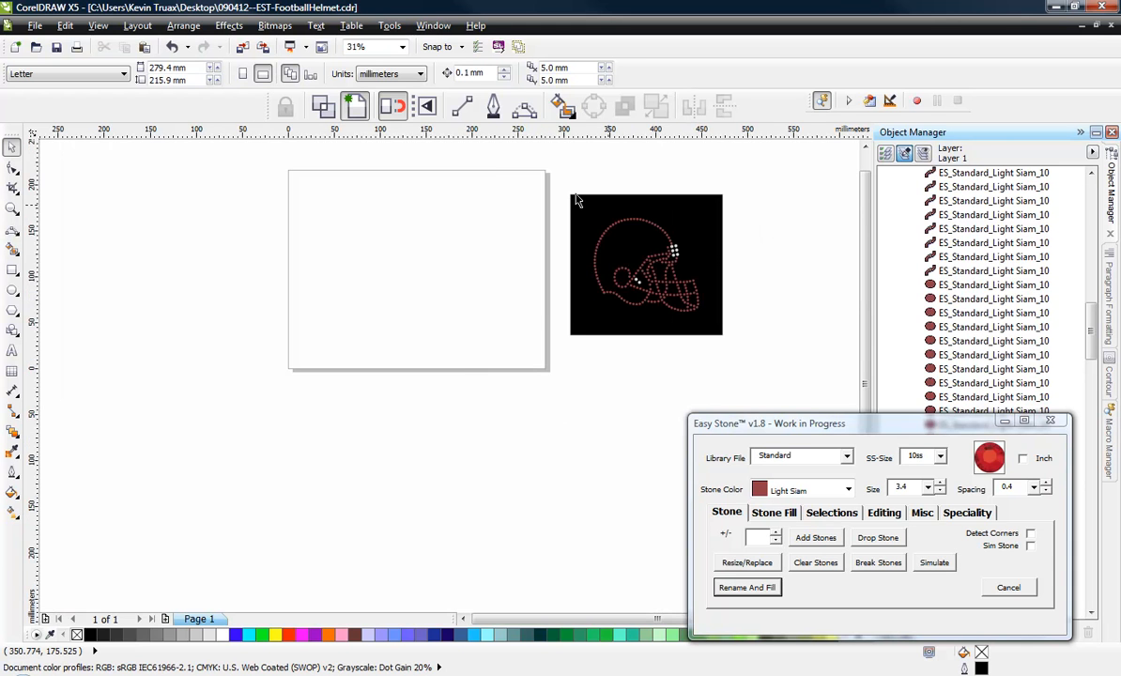
pyautogui.moveTo(504, 175); pyautogui.dragTo(768, 357)
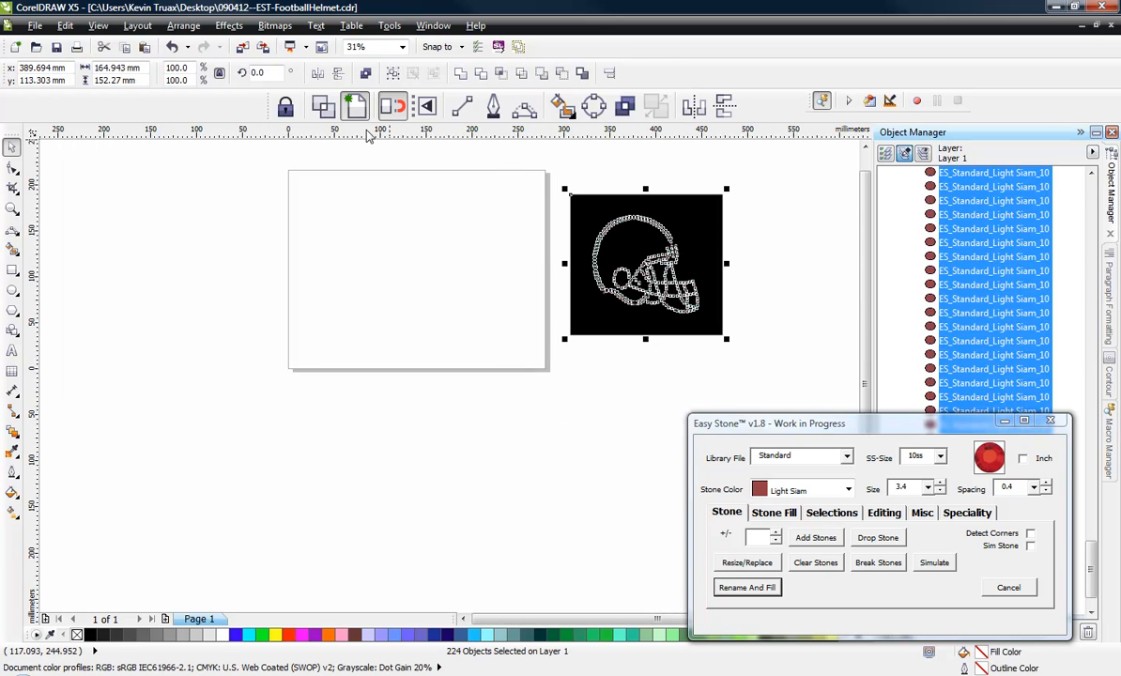
pyautogui.moveTo(187, 68); pyautogui.dragTo(107, 51)
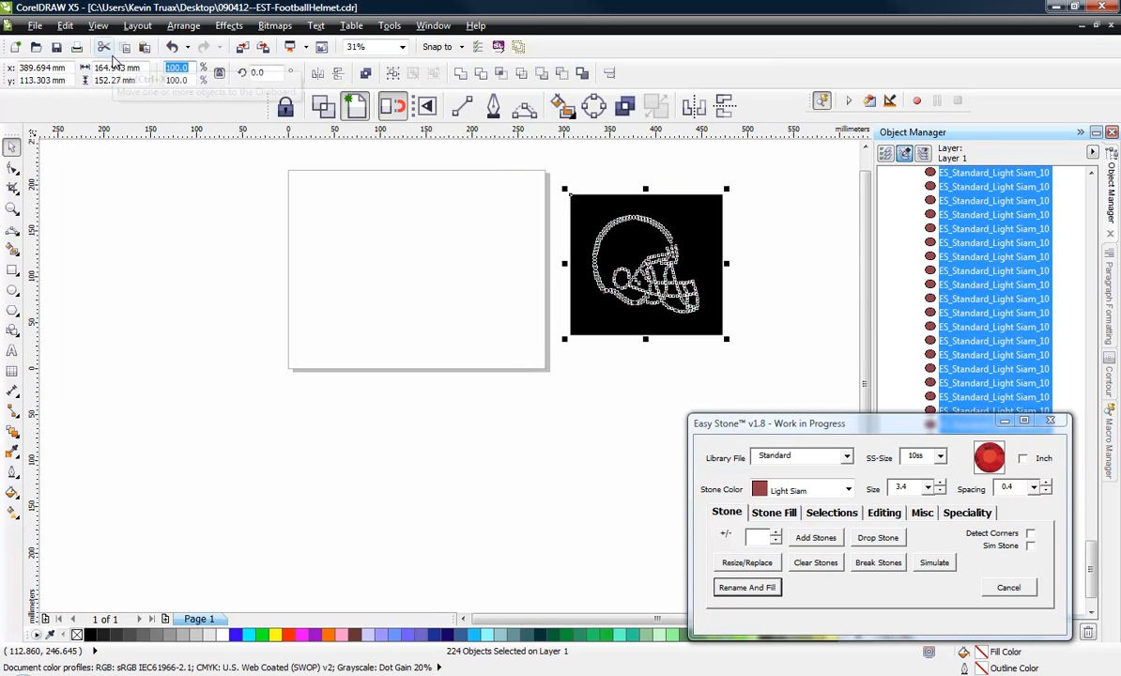
pyautogui.write('130')
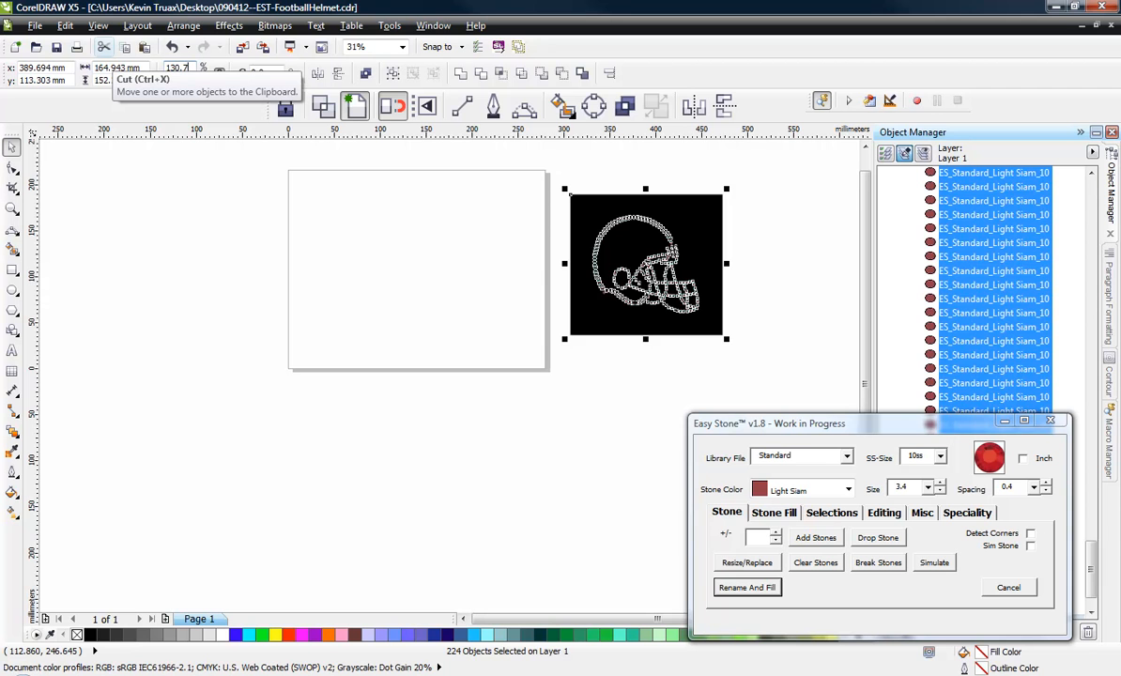
pyautogui.press('Return')
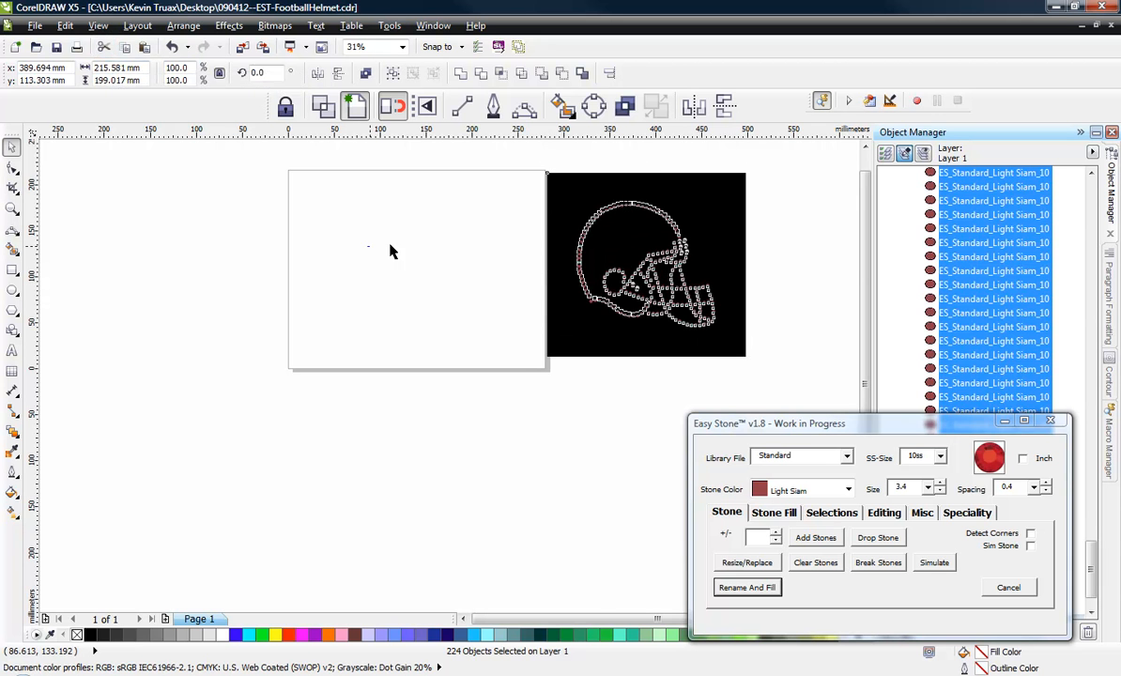
# Check the size of one scaled red stone on the upper arc of the helmet.
pyautogui.click(368, 245)
pyautogui.scroll(3, 623, 188)
pyautogui.scroll(6, 646, 228)
pyautogui.click(610, 218)
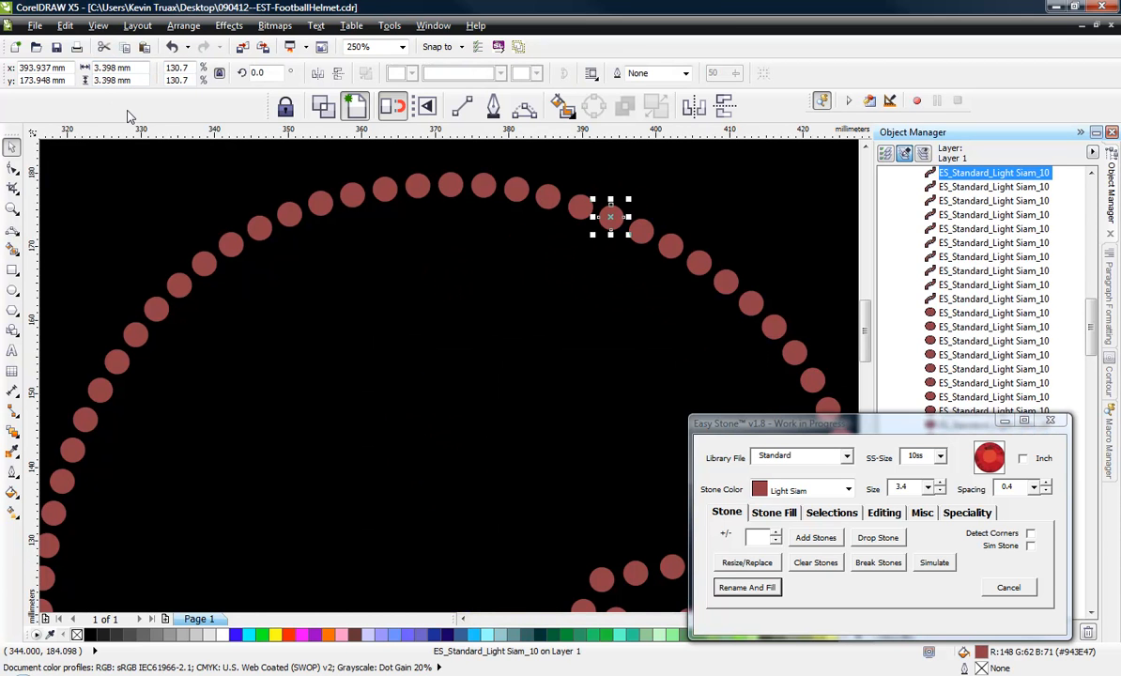
pyautogui.click(193, 197)
# Resize all the helmet's stones to 3.4 mm with Easy Stone's Resize/Replace, leaving out the black background.
pyautogui.scroll(-3, 247, 206)
pyautogui.moveTo(146, 194); pyautogui.dragTo(390, 353)
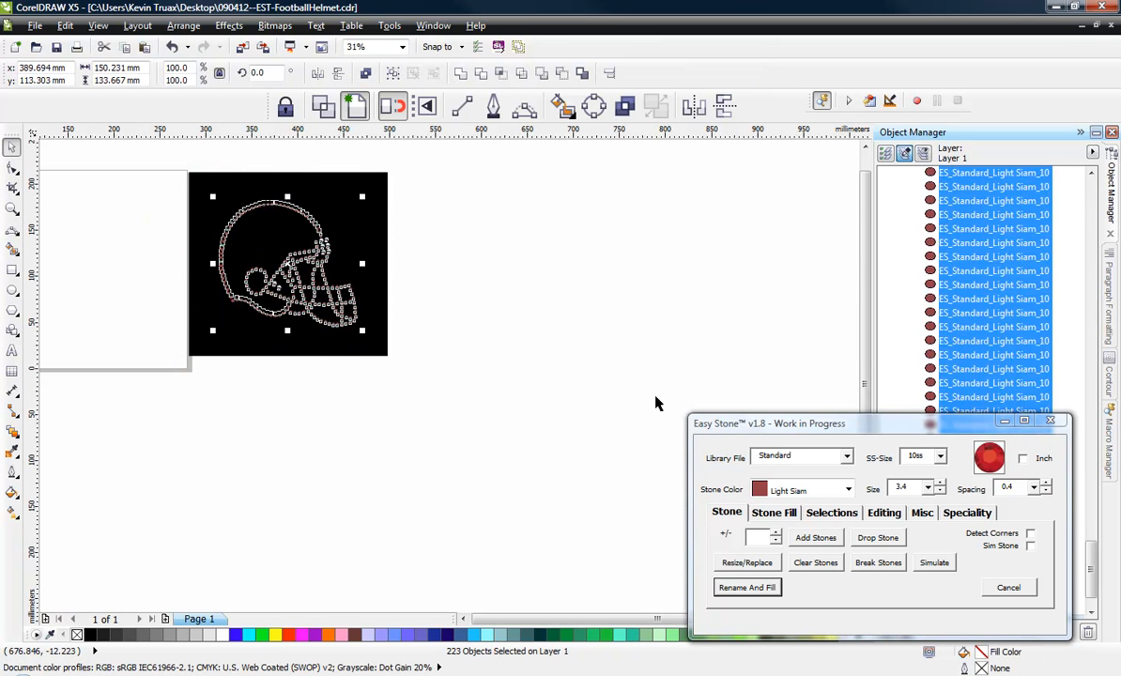
pyautogui.doubleClick(915, 489)
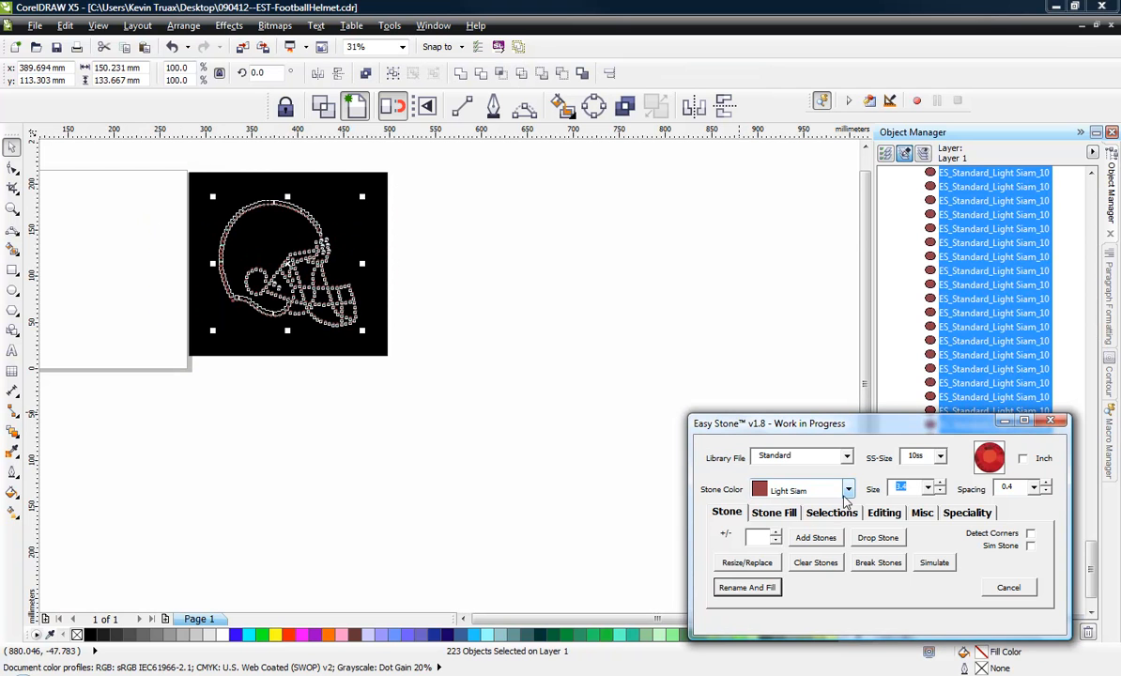
pyautogui.click(746, 567)
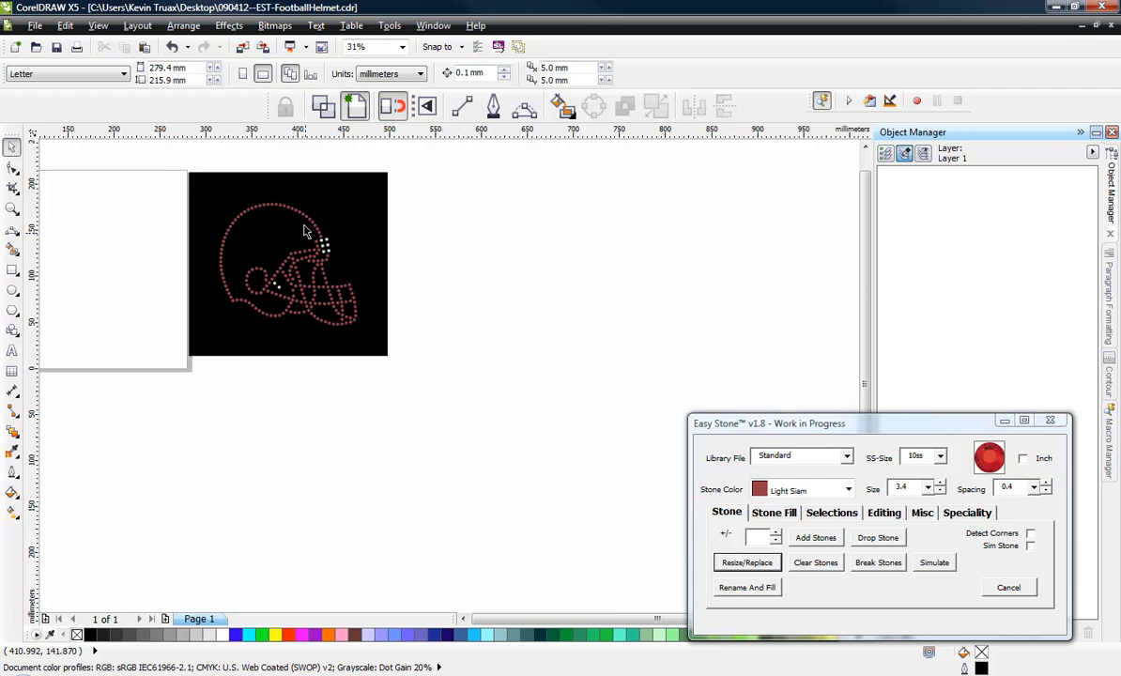
# Check the sizes of a white crystal stone and a nearby red stone at the helmet's front.
pyautogui.scroll(5, 304, 232)
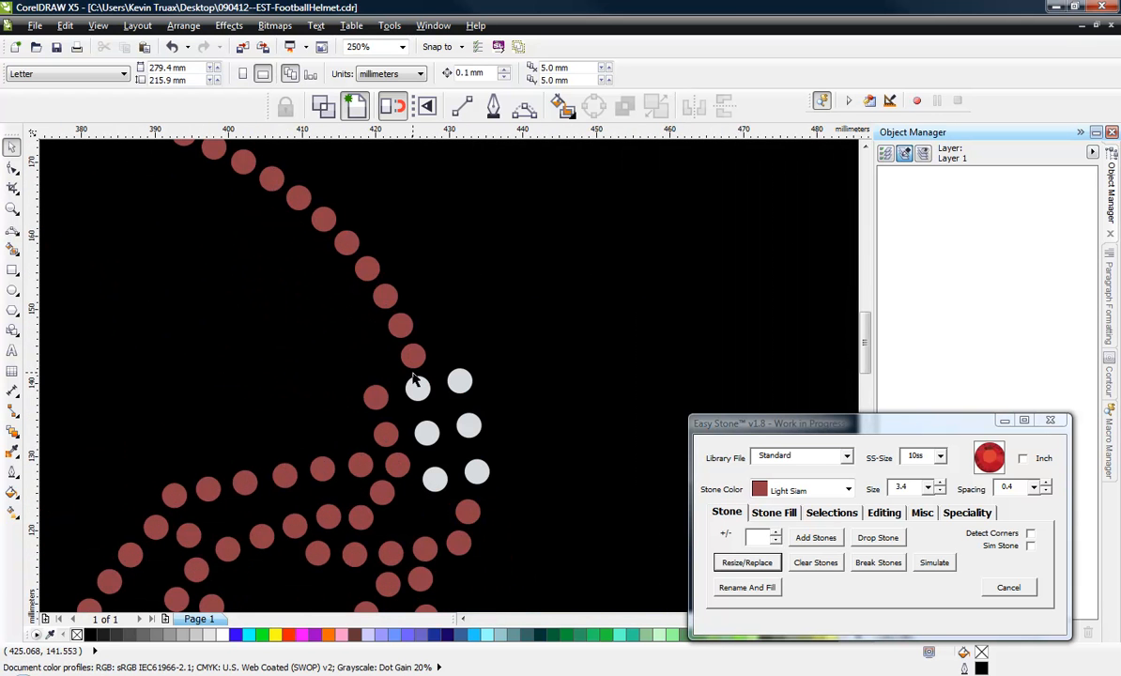
pyautogui.scroll(2, 413, 391)
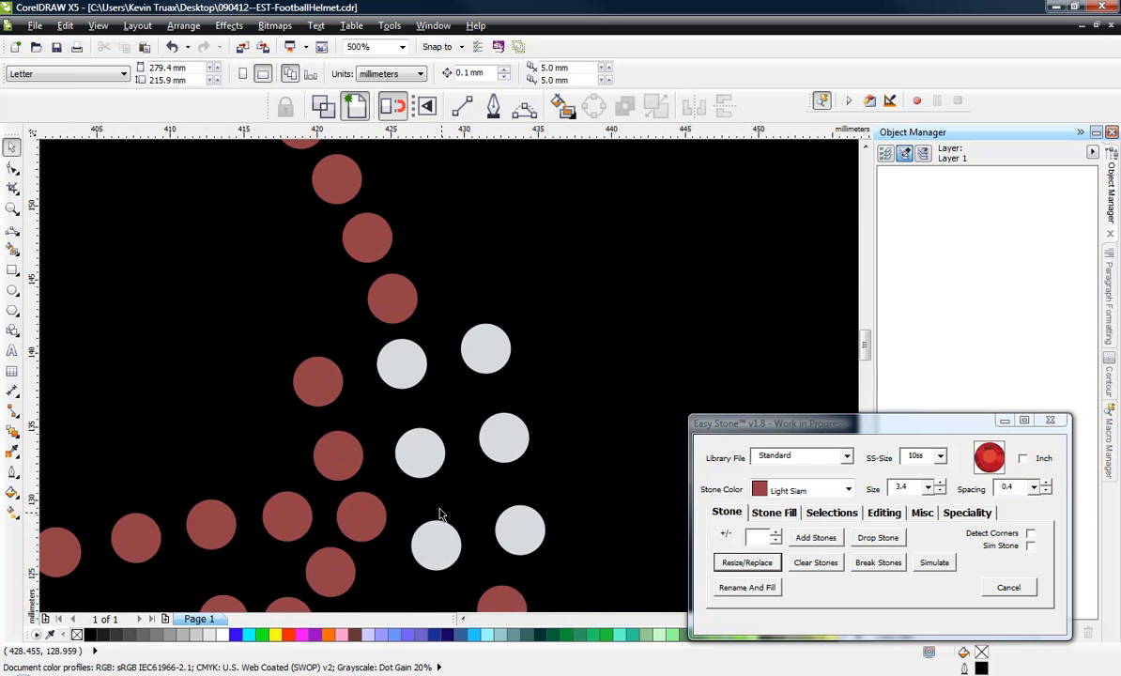
pyautogui.click(407, 361)
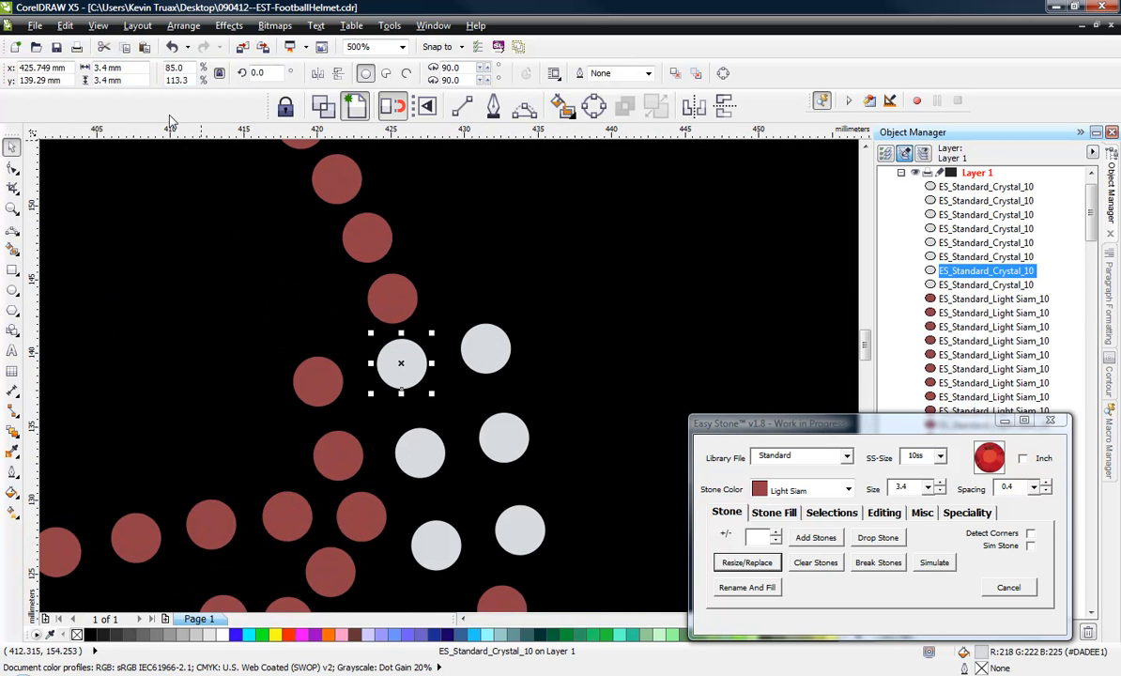
pyautogui.click(322, 196)
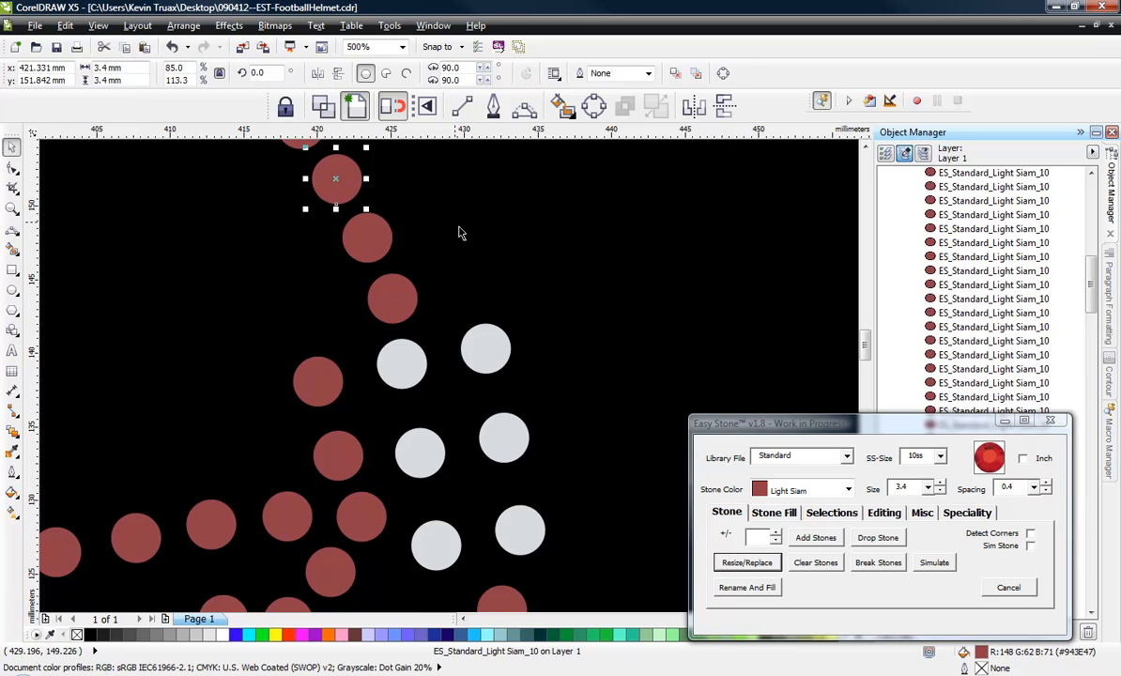
pyautogui.click(548, 252)
pyautogui.scroll(-3, 552, 282)
pyautogui.scroll(-2, 601, 291)
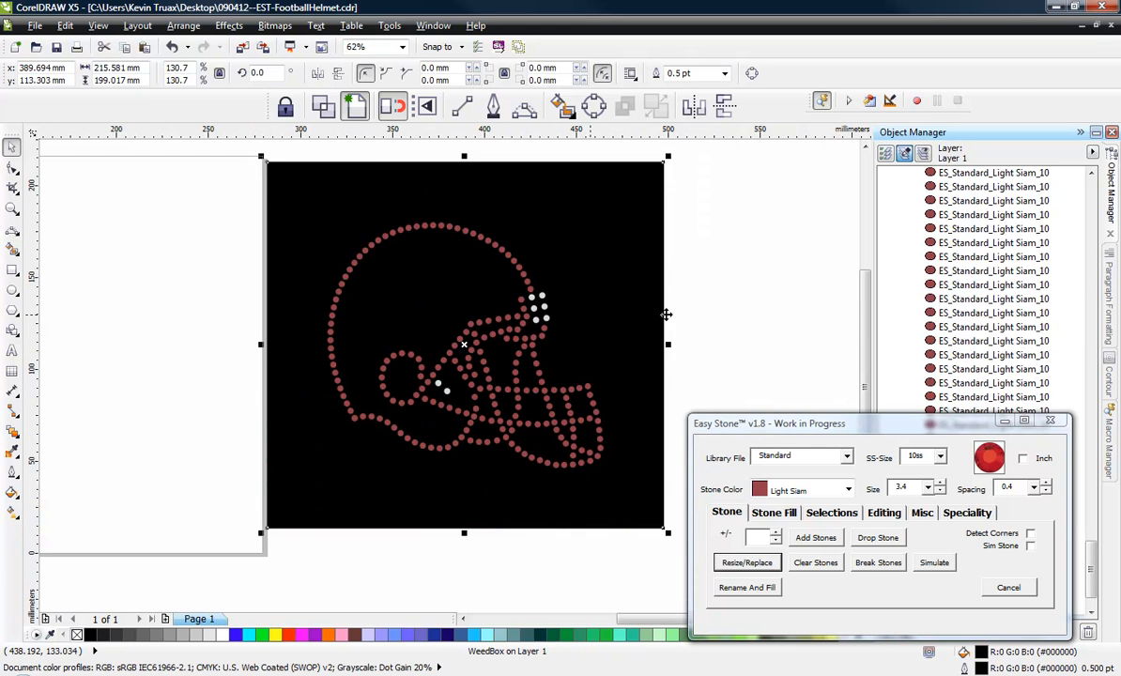
pyautogui.press('Escape')
pyautogui.scroll(-1, 579, 385)
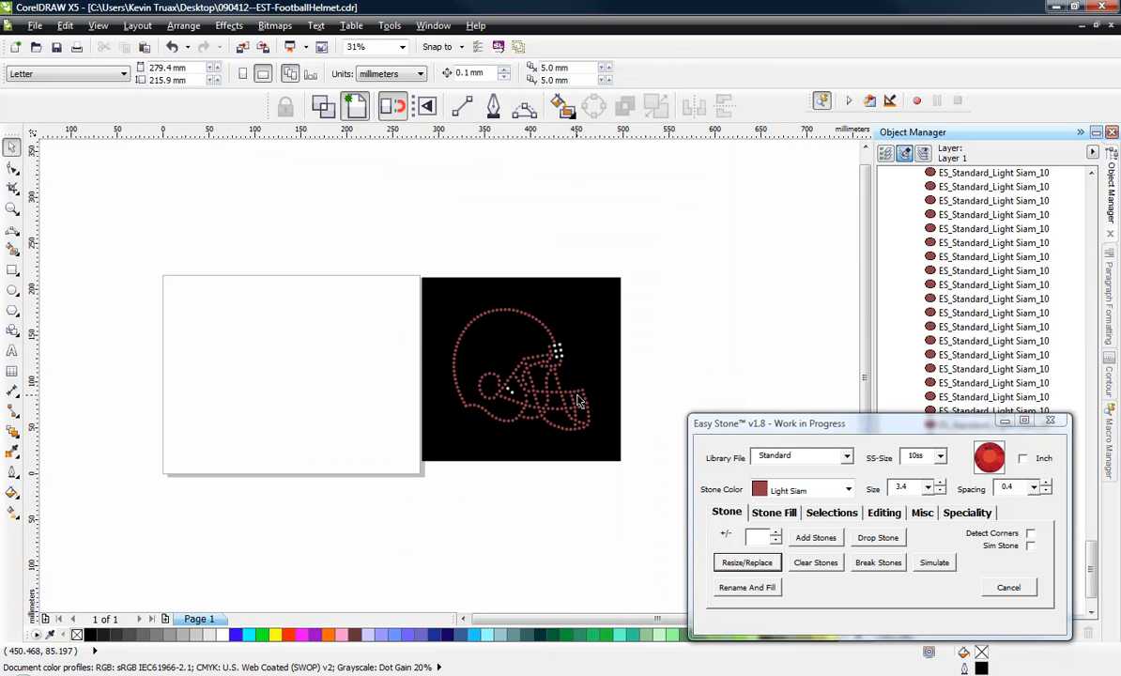
# Fill the red stone at the upper rear corner of the helmet's face opening with pink (#FF99CC).
pyautogui.scroll(1, 579, 381)
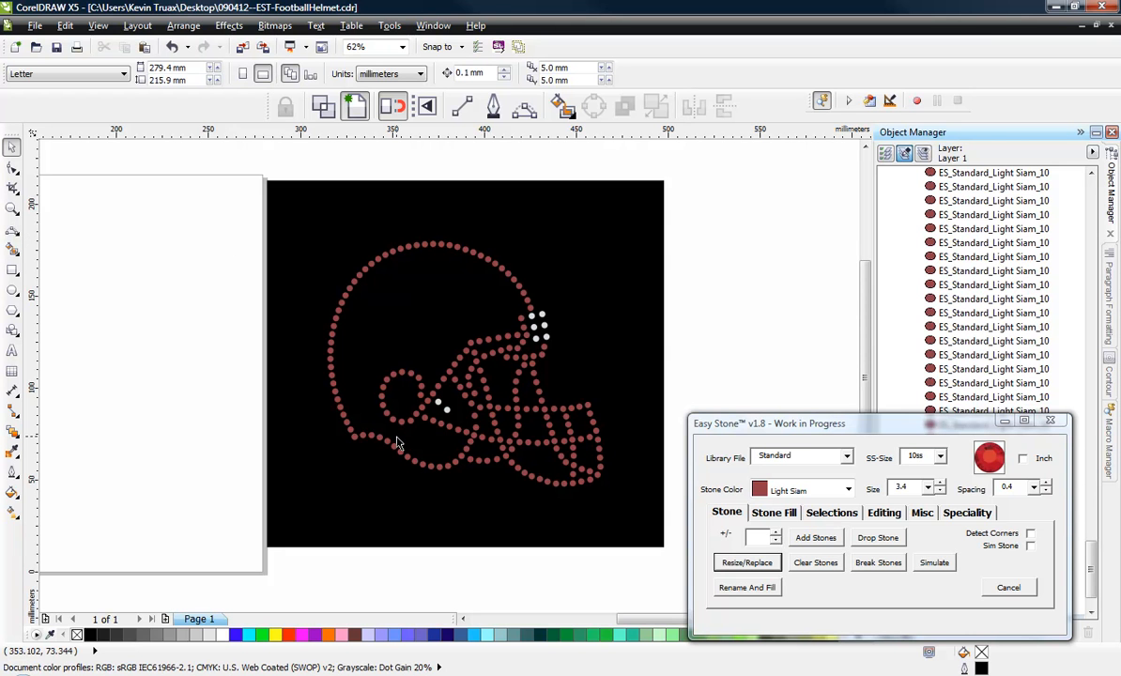
pyautogui.scroll(2, 448, 375)
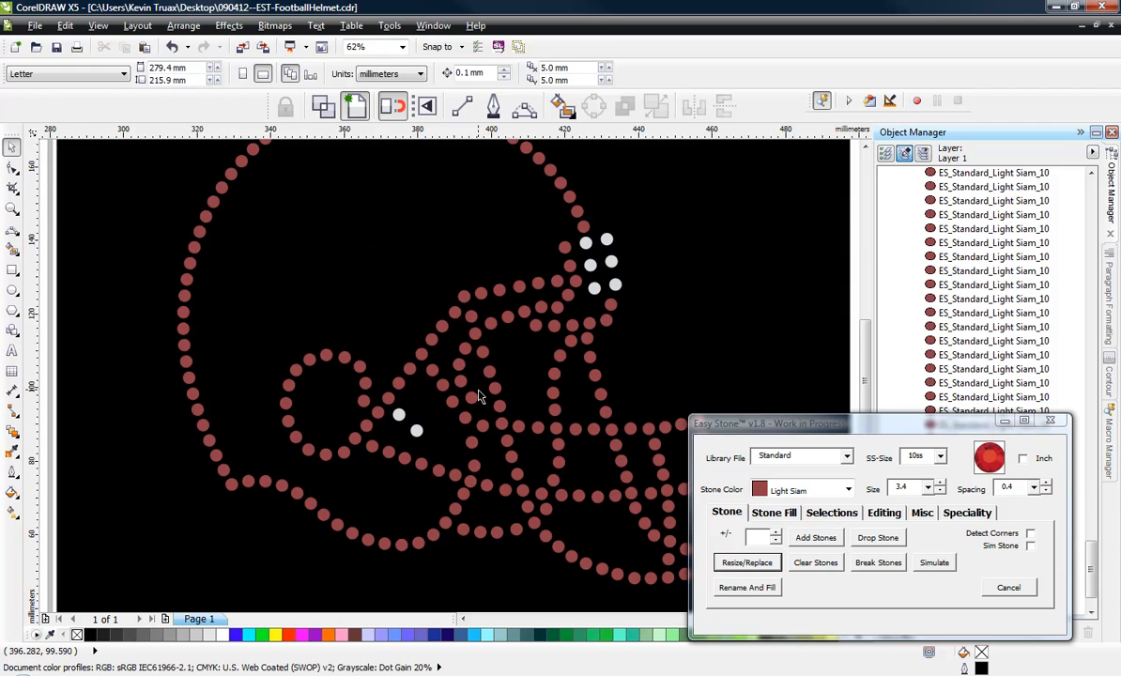
pyautogui.click(463, 299)
pyautogui.click(407, 310)
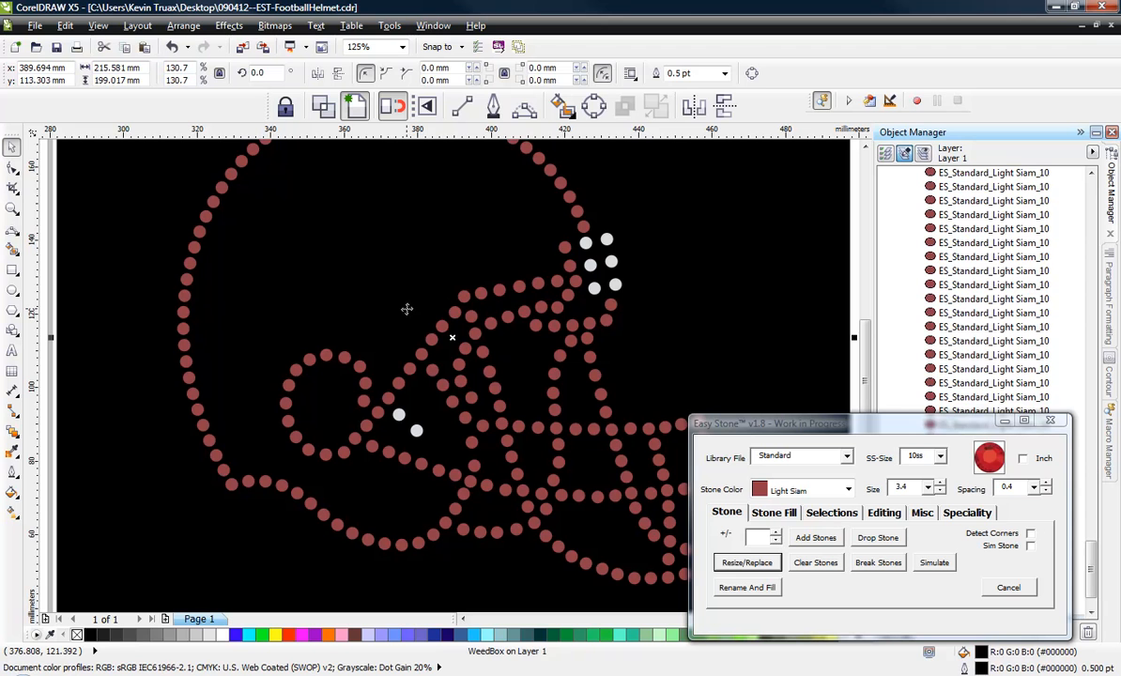
pyautogui.click(467, 297)
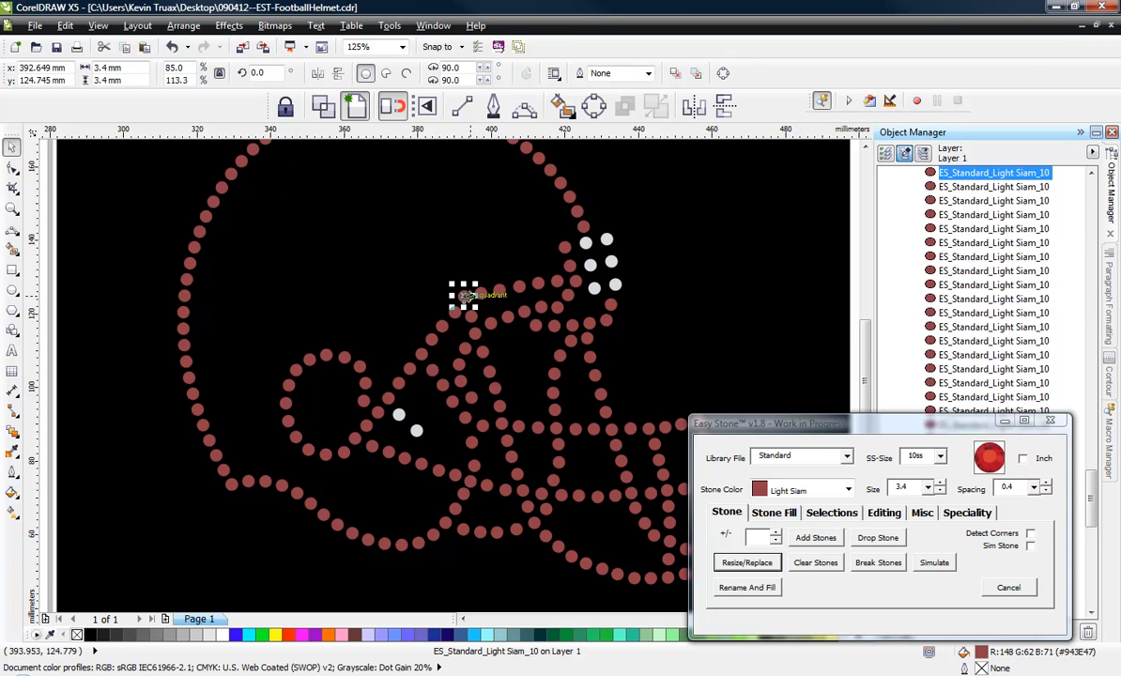
pyautogui.click(427, 314)
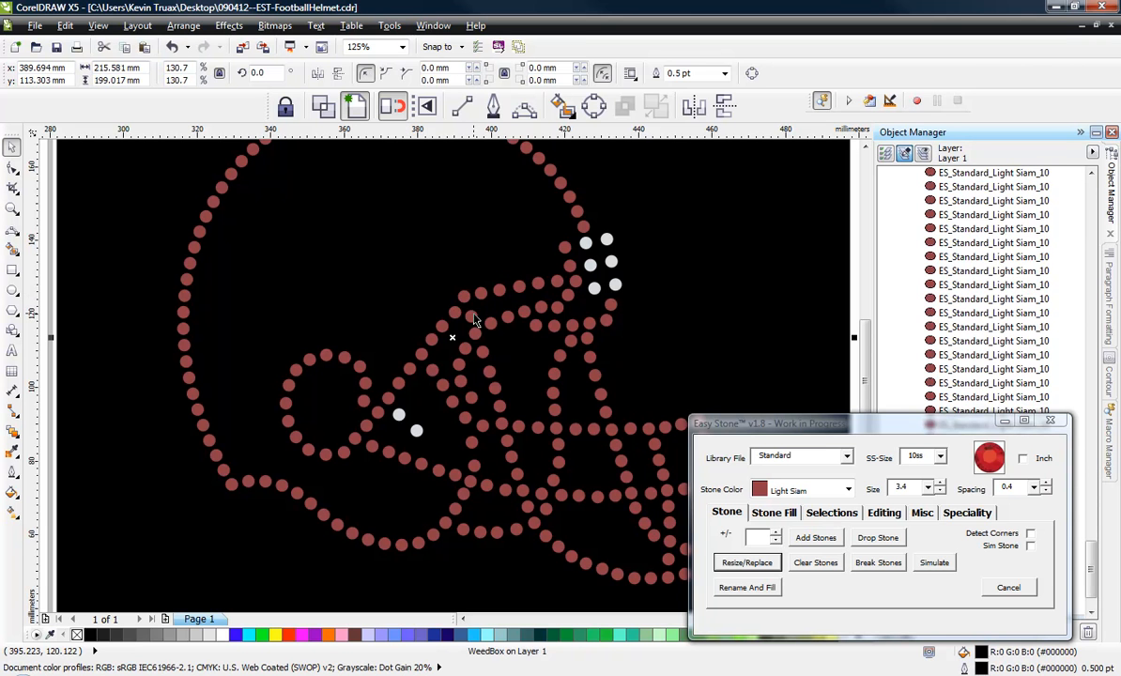
pyautogui.click(464, 298)
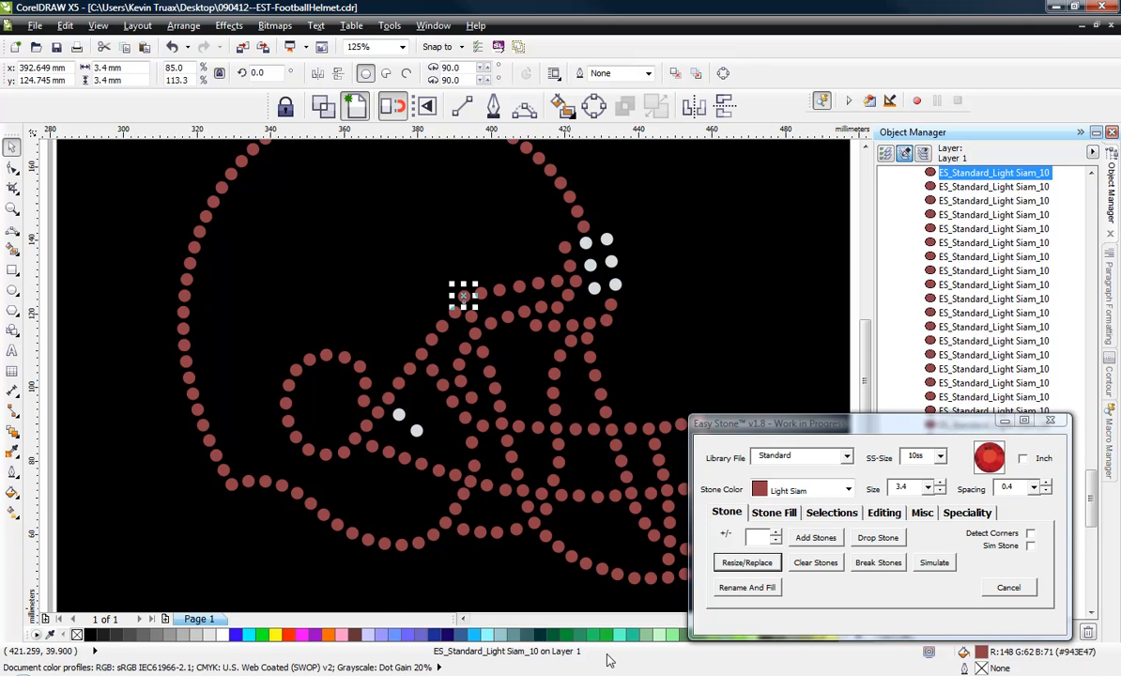
pyautogui.click(340, 634)
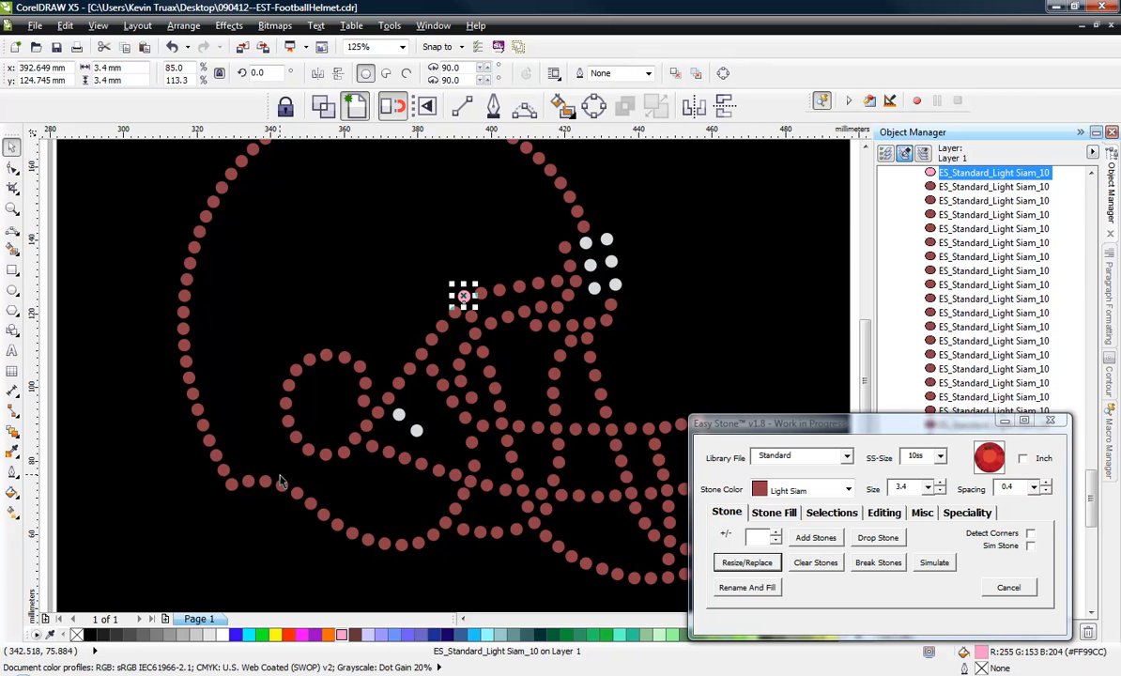
# Fill the stone at the helmet's lower rear corner and the stone just above the jaw junction with pink (#FF99CC).
pyautogui.click(231, 485)
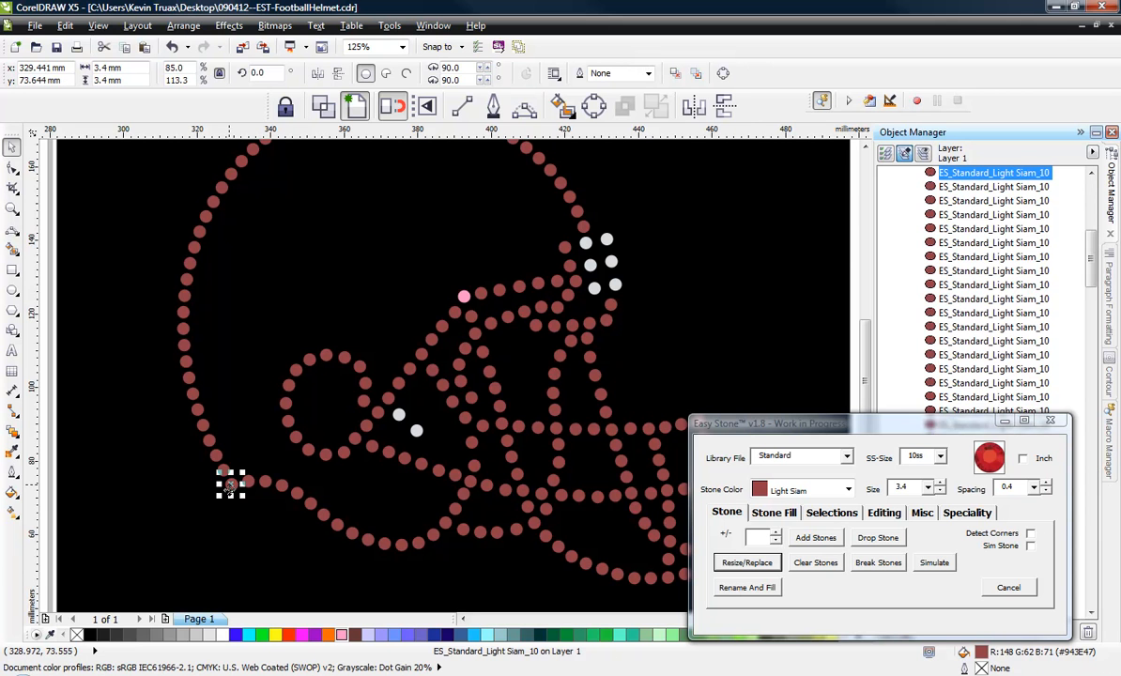
pyautogui.click(334, 633)
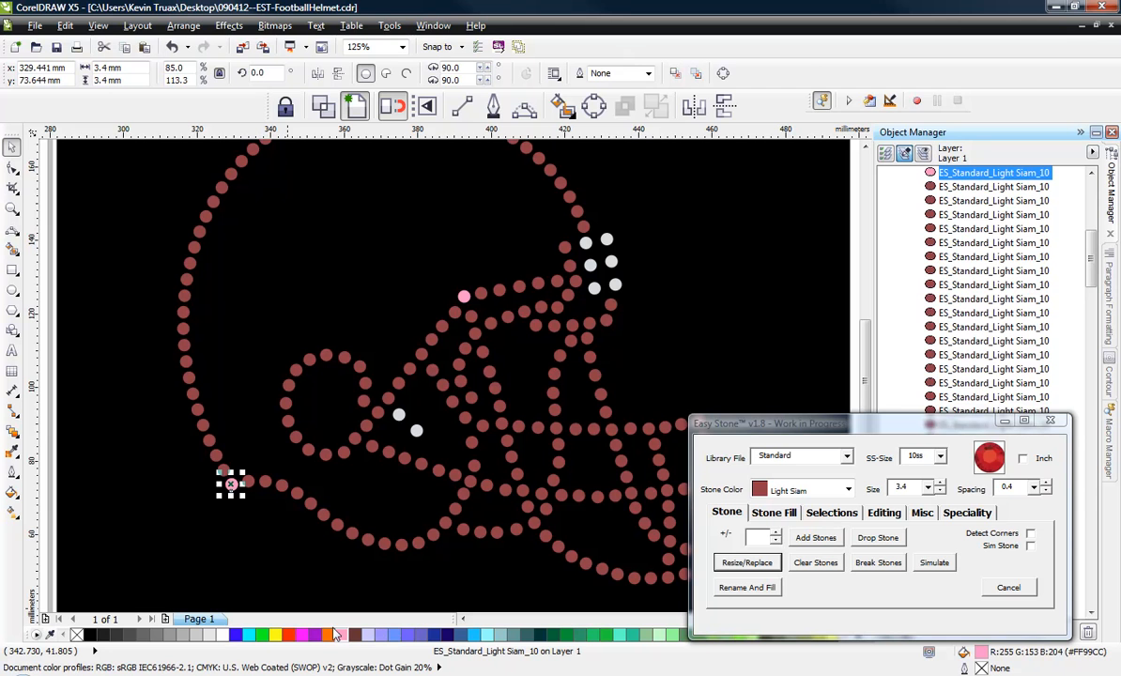
pyautogui.click(475, 473)
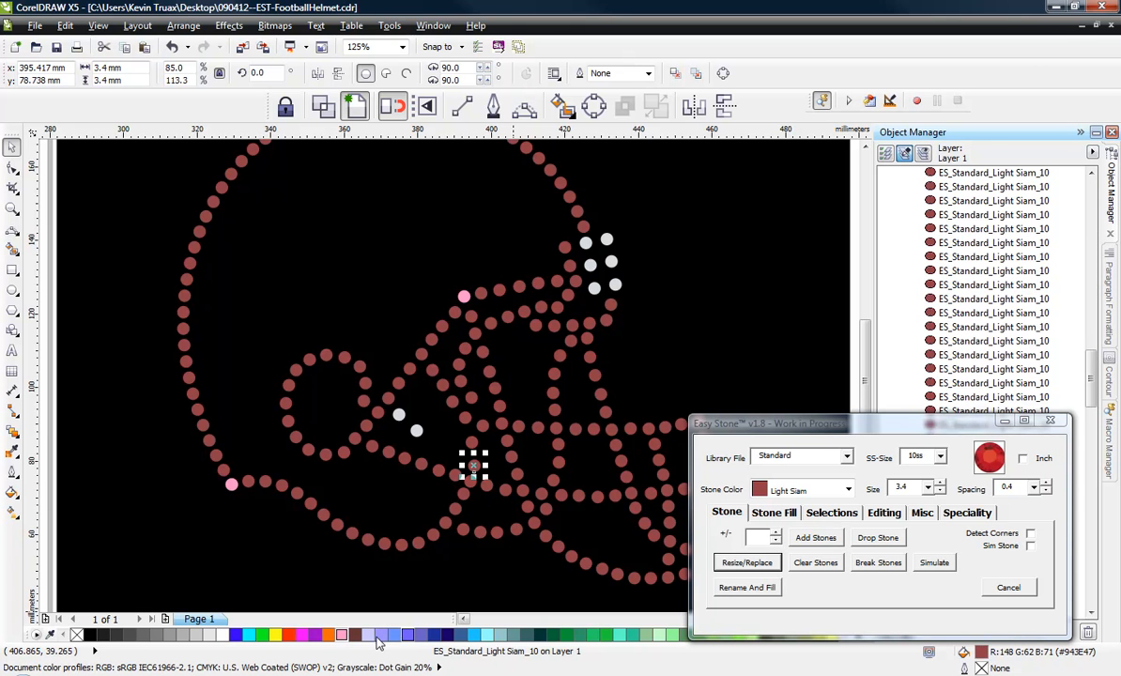
pyautogui.click(338, 633)
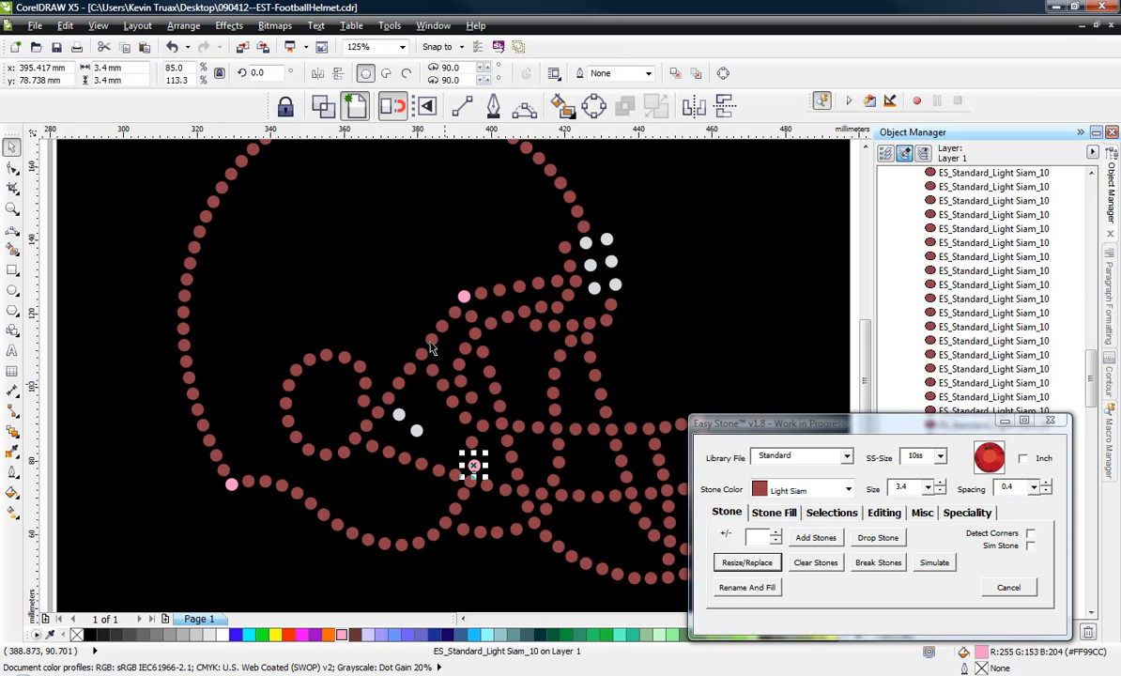
# Fill pink the stone at the rear end of the middle horizontal mask bar and the rear mask bar's top stone.
pyautogui.click(501, 425)
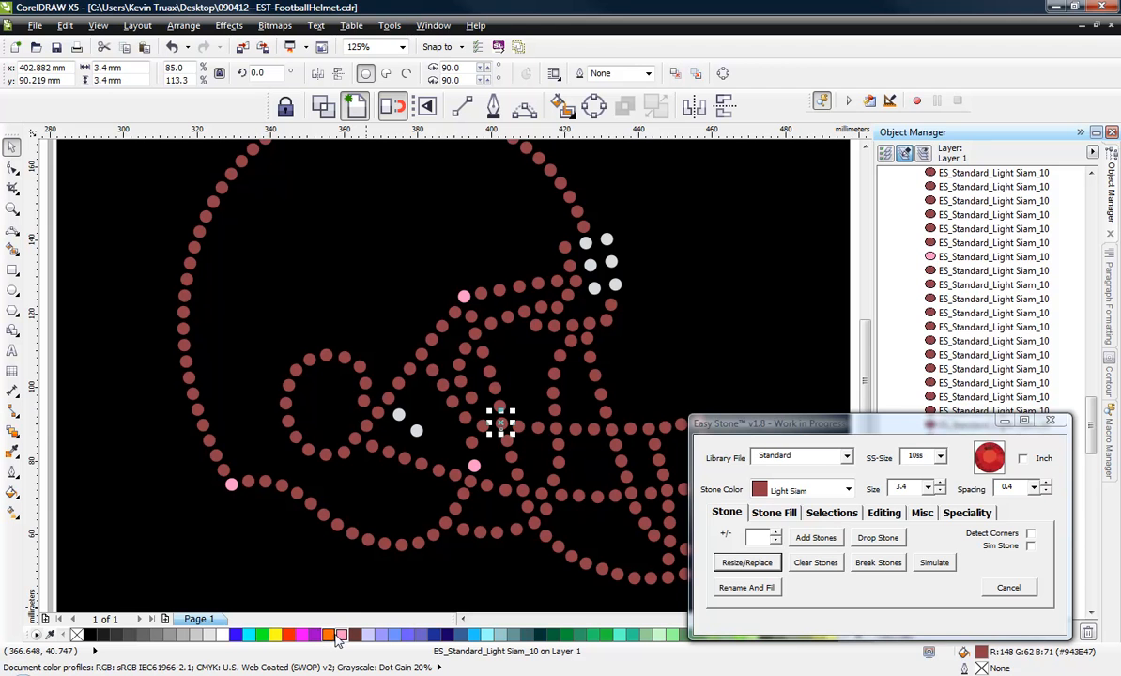
pyautogui.click(338, 635)
pyautogui.click(474, 333)
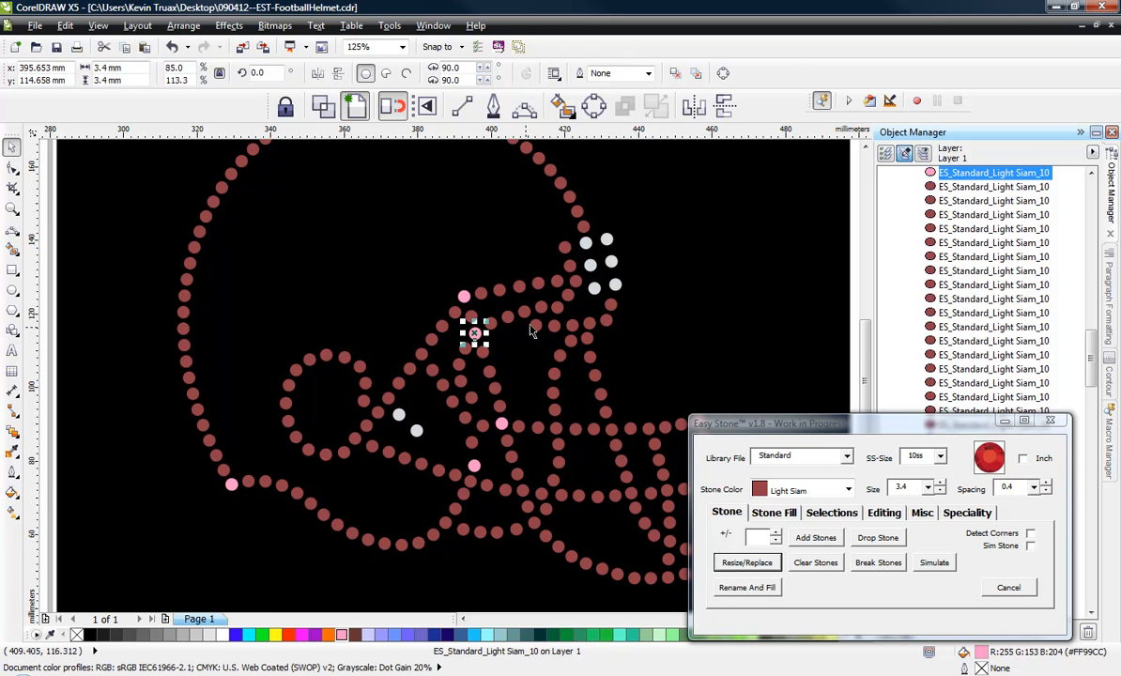
# Fill four stones under the helmet's brow pink: the front tip, the inner end of the short row and both vertical bars' tops.
pyautogui.click(615, 311)
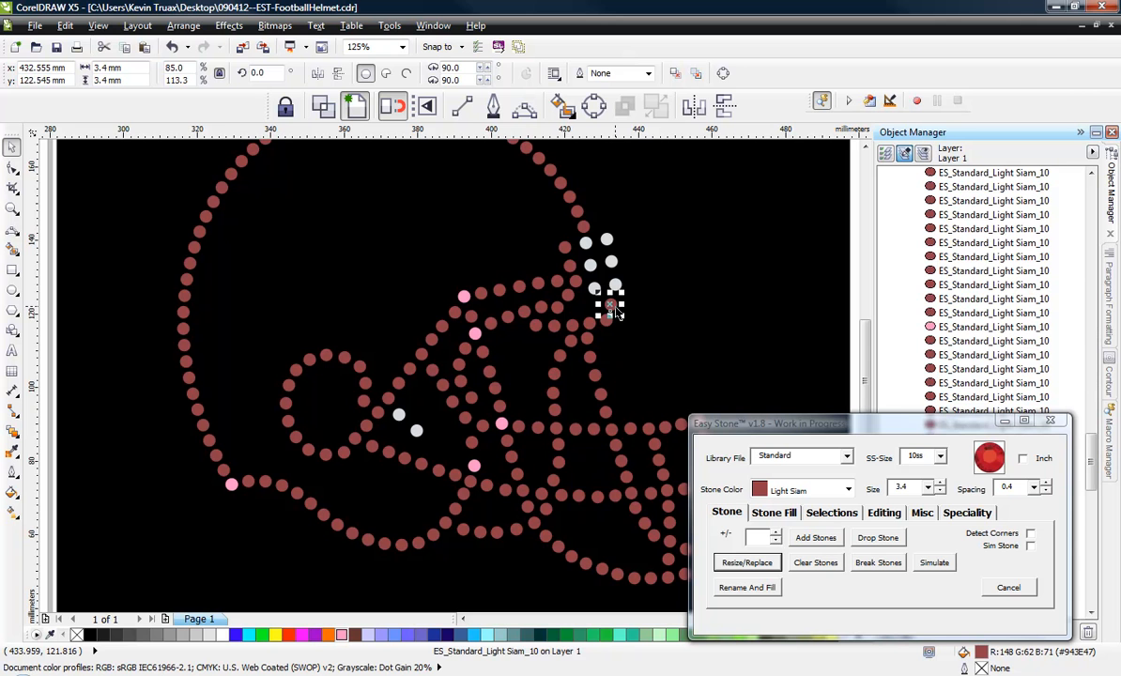
pyautogui.keyDown('shift'); pyautogui.click(534, 329); pyautogui.keyUp('shift')
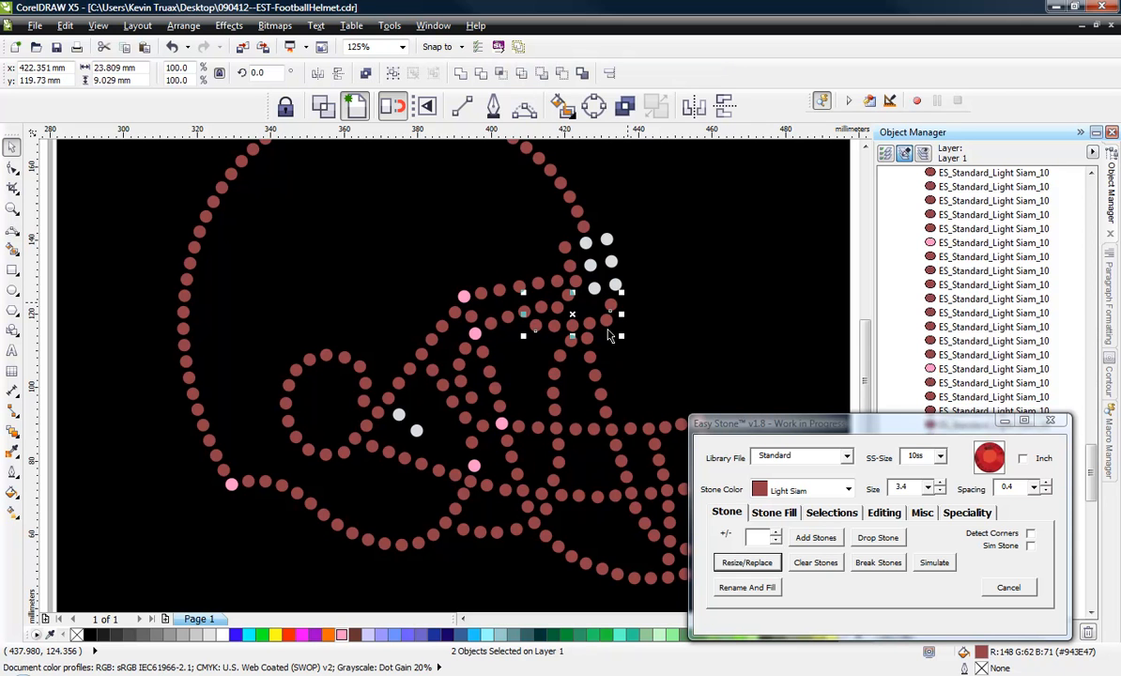
pyautogui.click(342, 637)
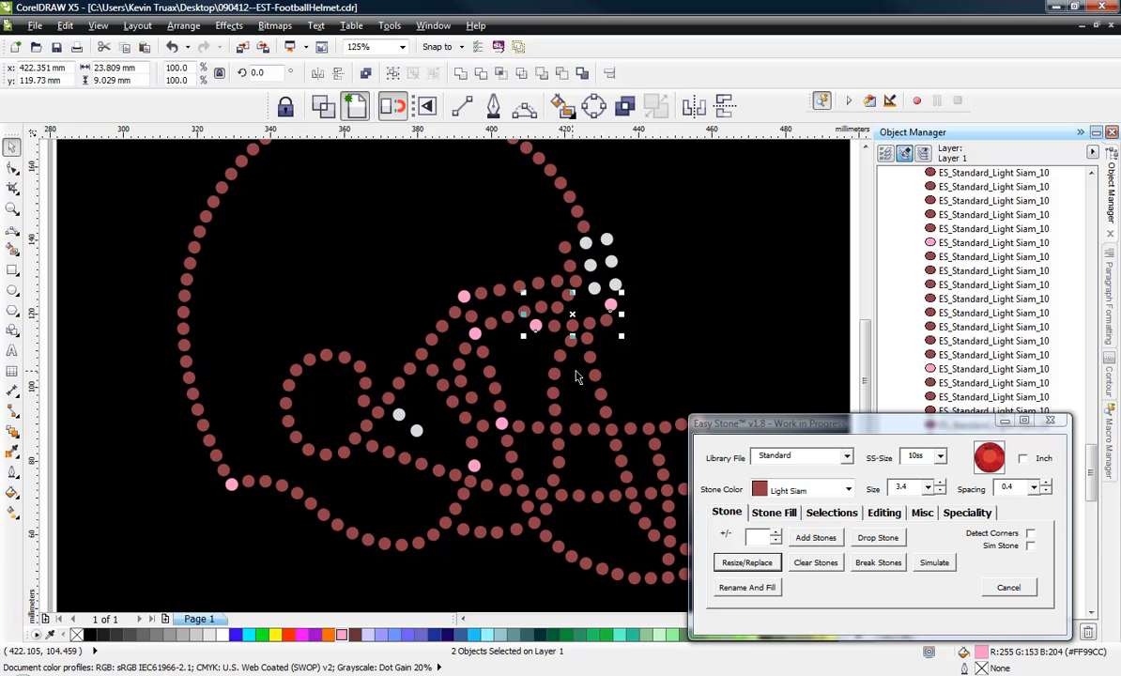
pyautogui.click(579, 343)
pyautogui.click(572, 327)
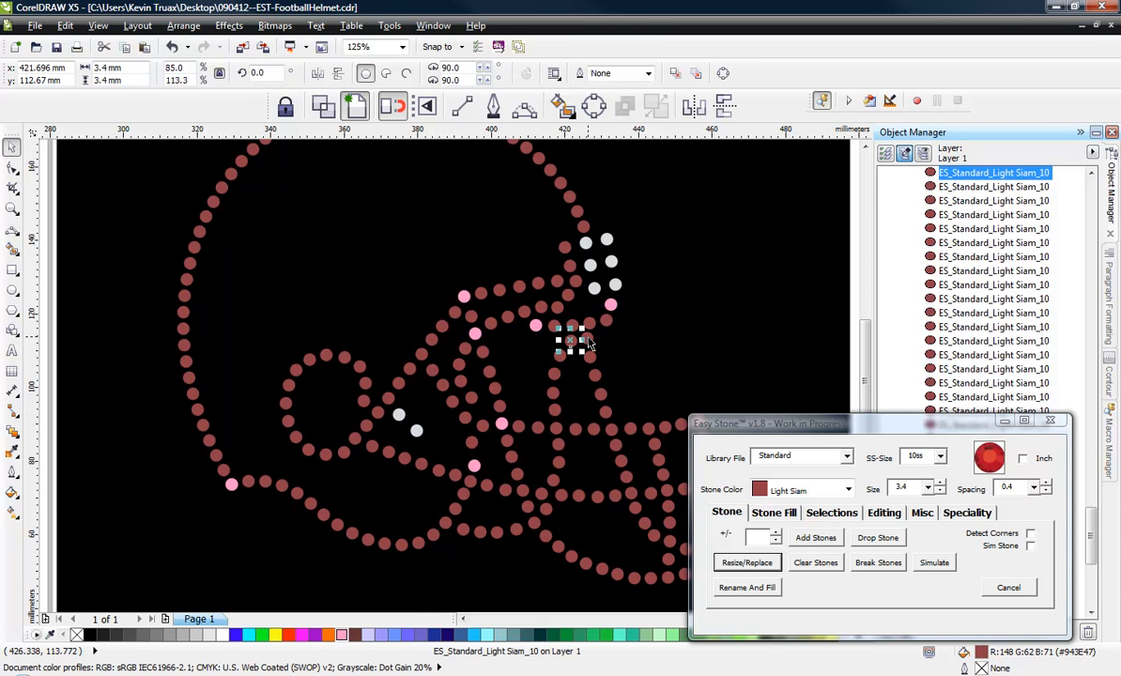
pyautogui.keyDown('shift'); pyautogui.click(584, 338); pyautogui.keyUp('shift')
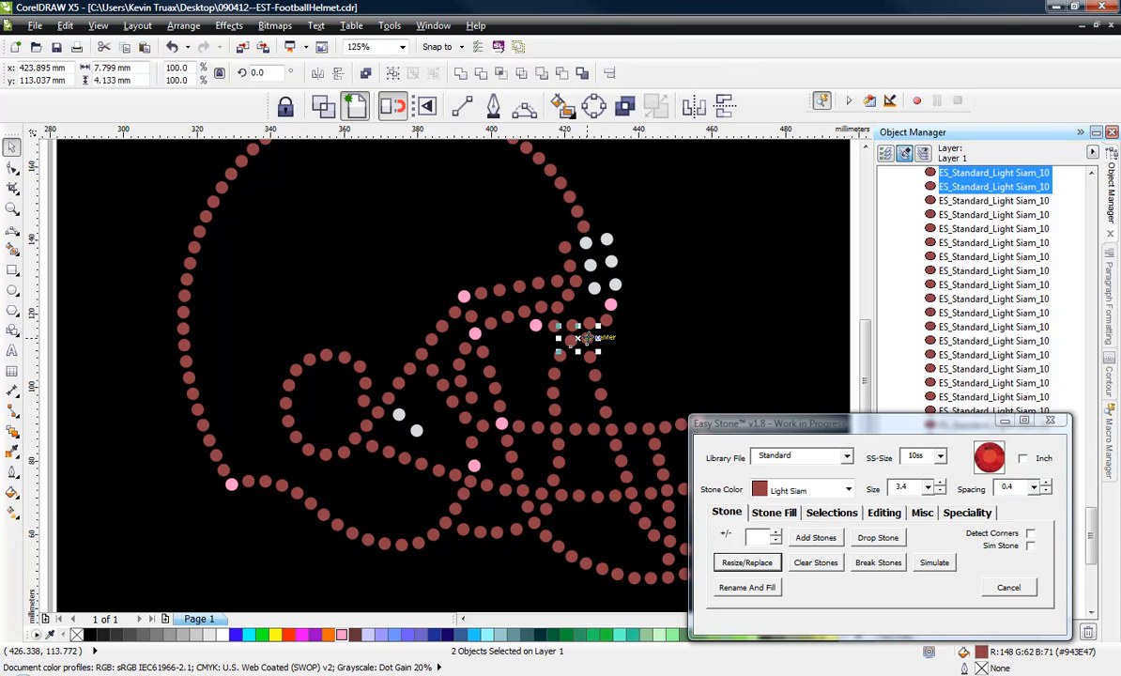
pyautogui.click(343, 638)
# Fill pink the four stones where the two central vertical mask bars cross the middle and lower horizontal bars.
pyautogui.click(556, 429)
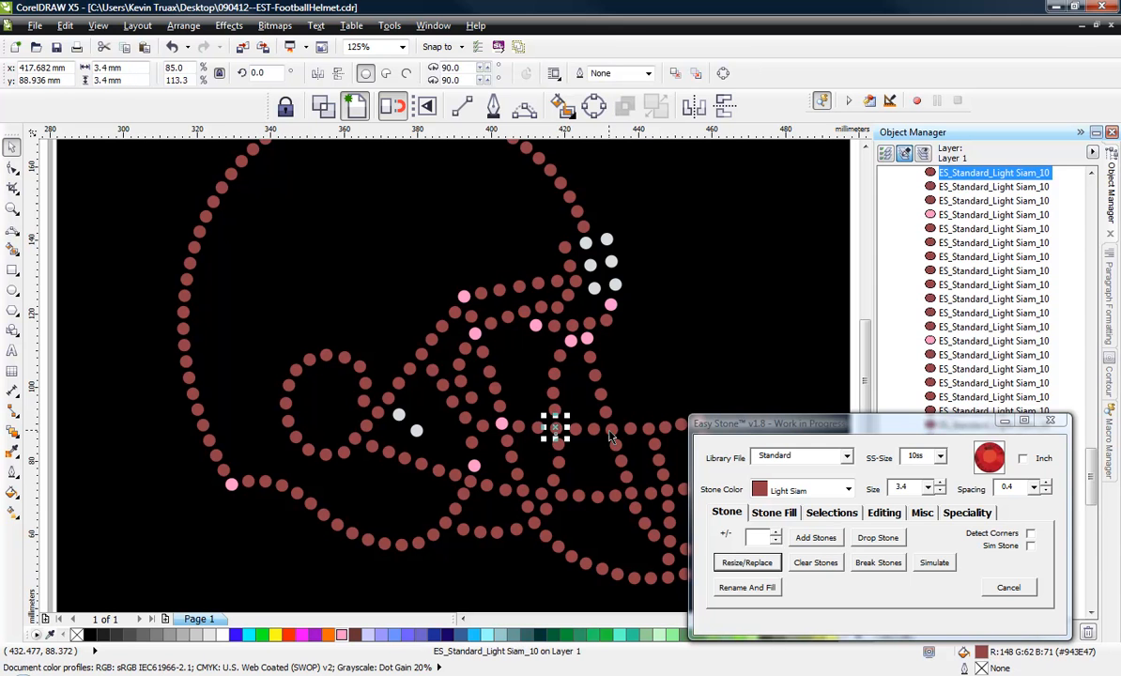
pyautogui.keyDown('shift'); pyautogui.click(611, 430); pyautogui.keyUp('shift')
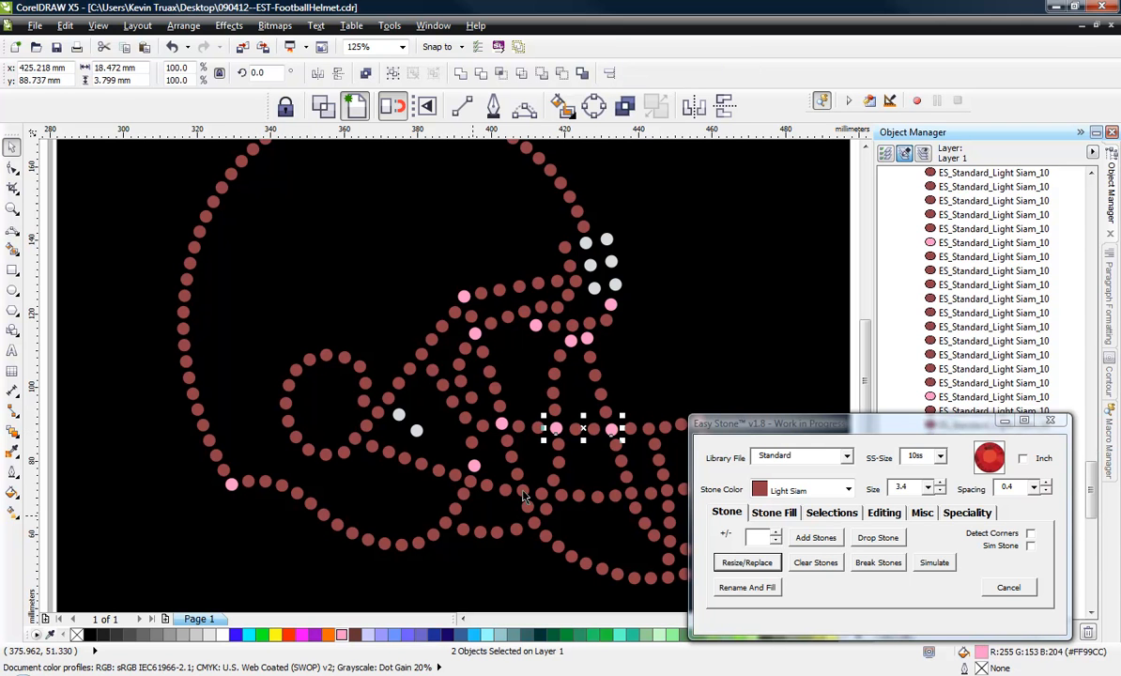
pyautogui.click(542, 495)
pyautogui.keyDown('shift'); pyautogui.click(632, 494); pyautogui.keyUp('shift')
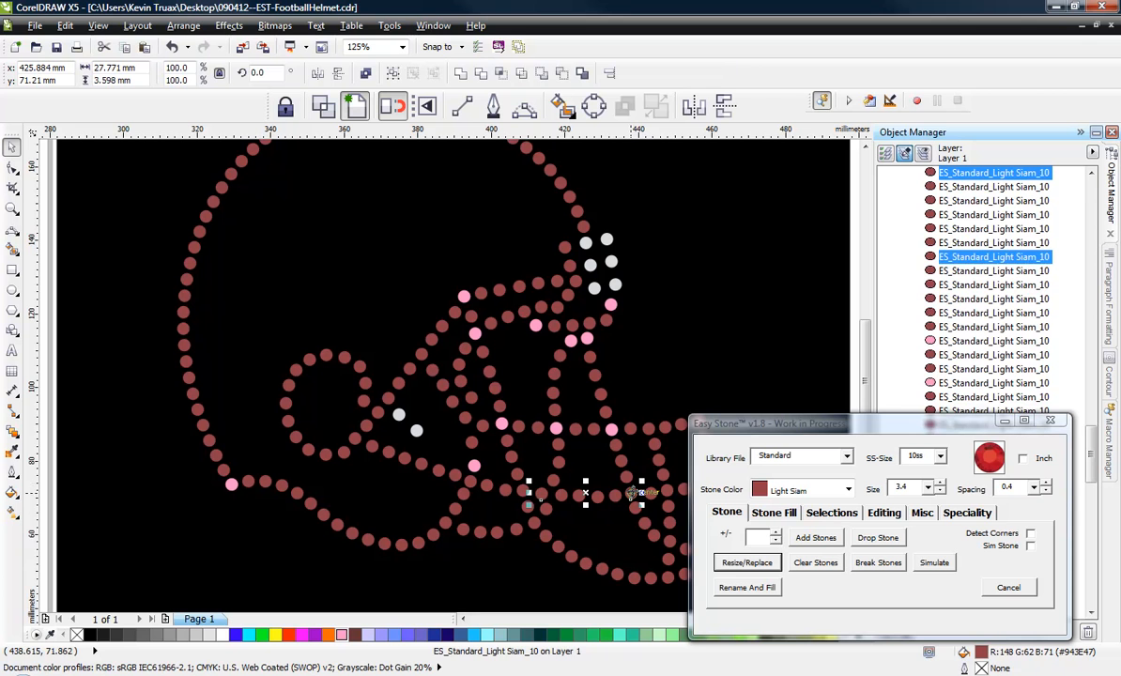
pyautogui.click(341, 635)
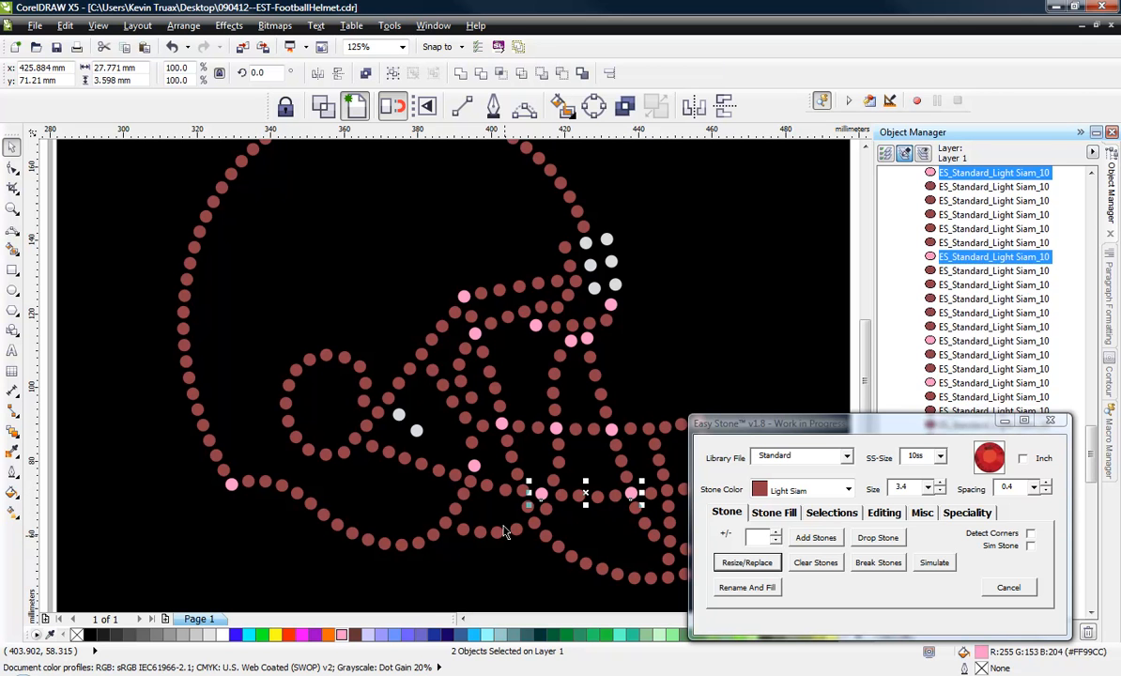
# Fill pink the stones at both ends of the short chin bar, at the jaw junction and at the ear hole's lower front.
pyautogui.click(444, 522)
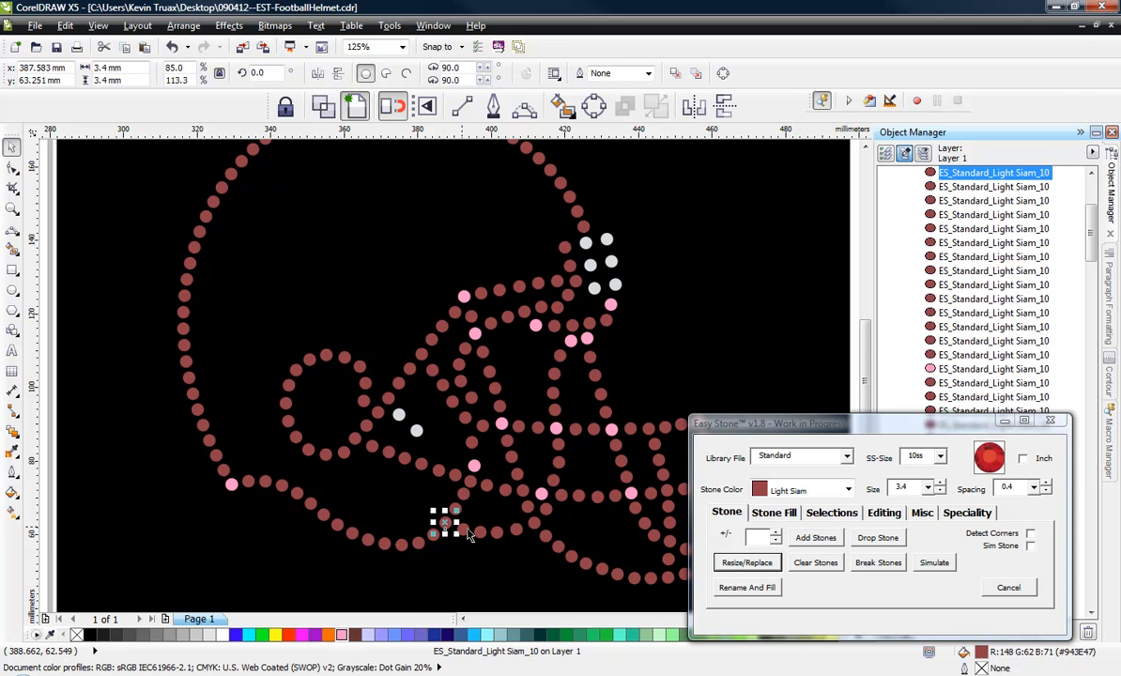
pyautogui.keyDown('shift'); pyautogui.click(533, 522); pyautogui.keyUp('shift')
pyautogui.click(341, 635)
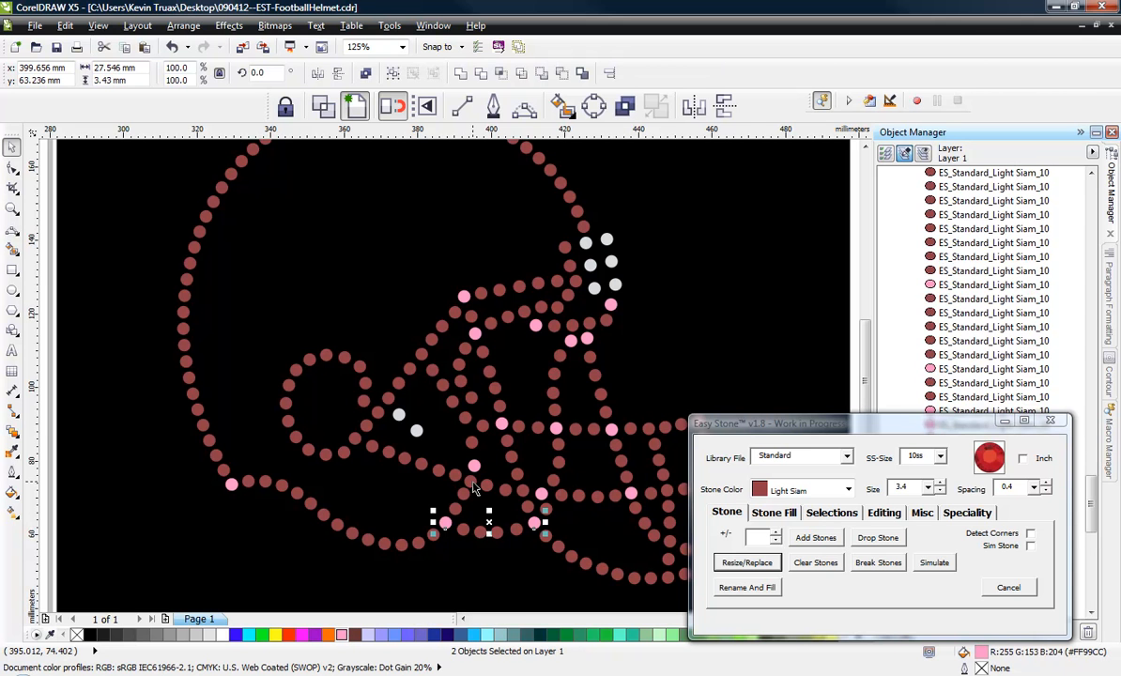
pyautogui.click(473, 486)
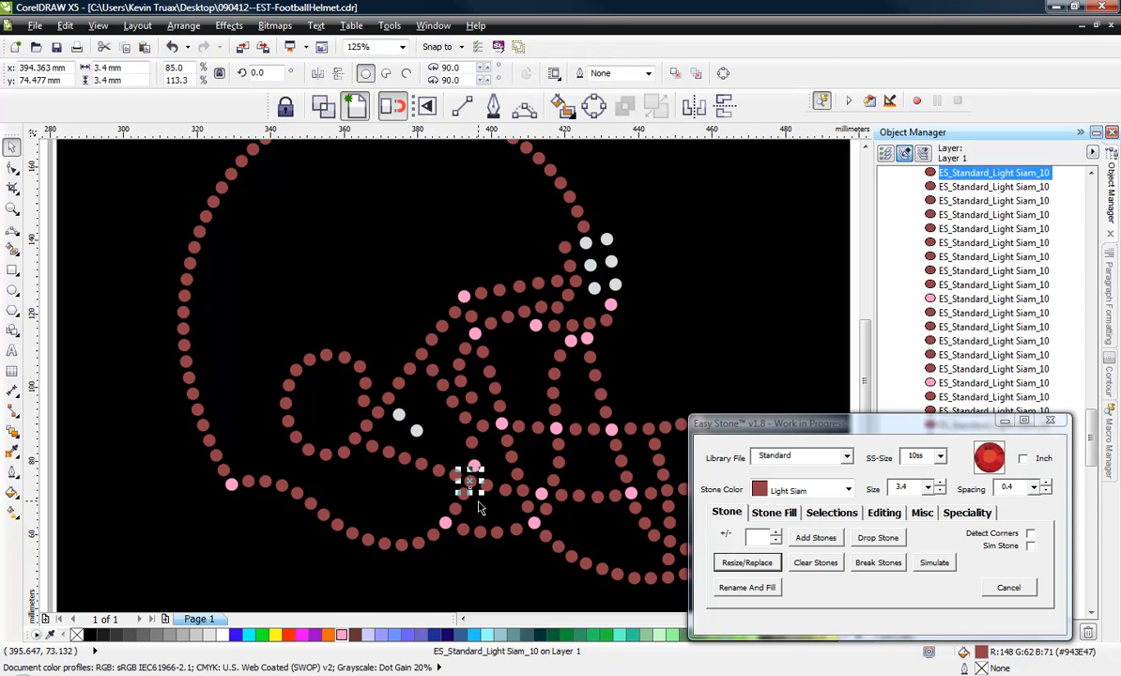
pyautogui.click(342, 635)
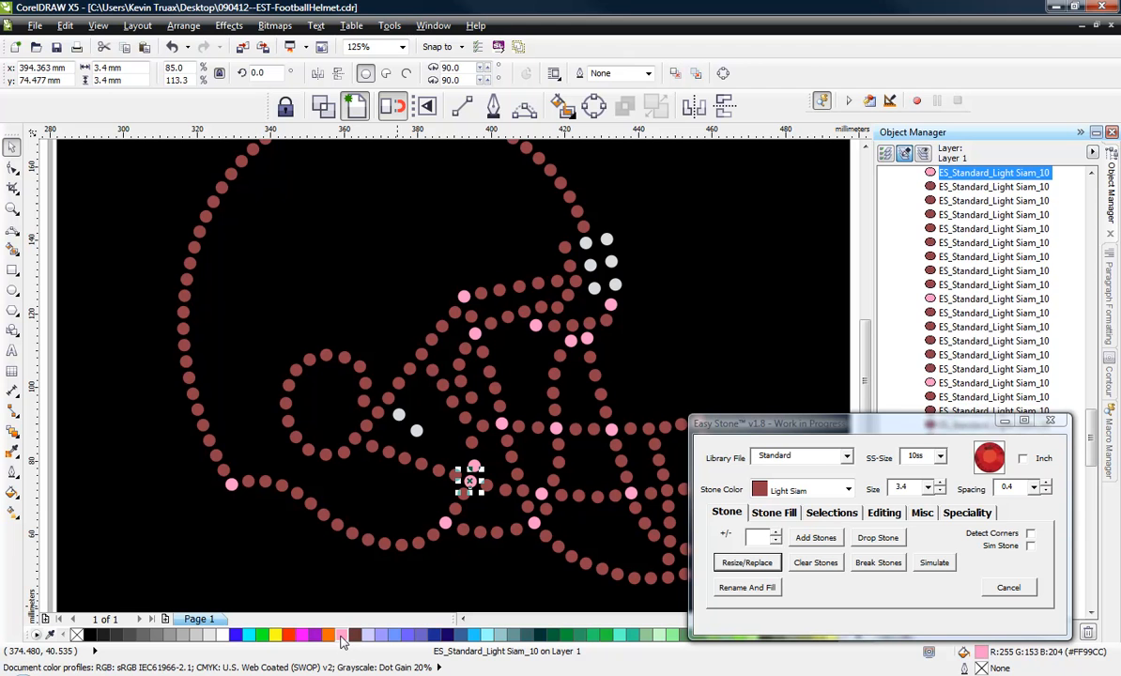
pyautogui.click(357, 439)
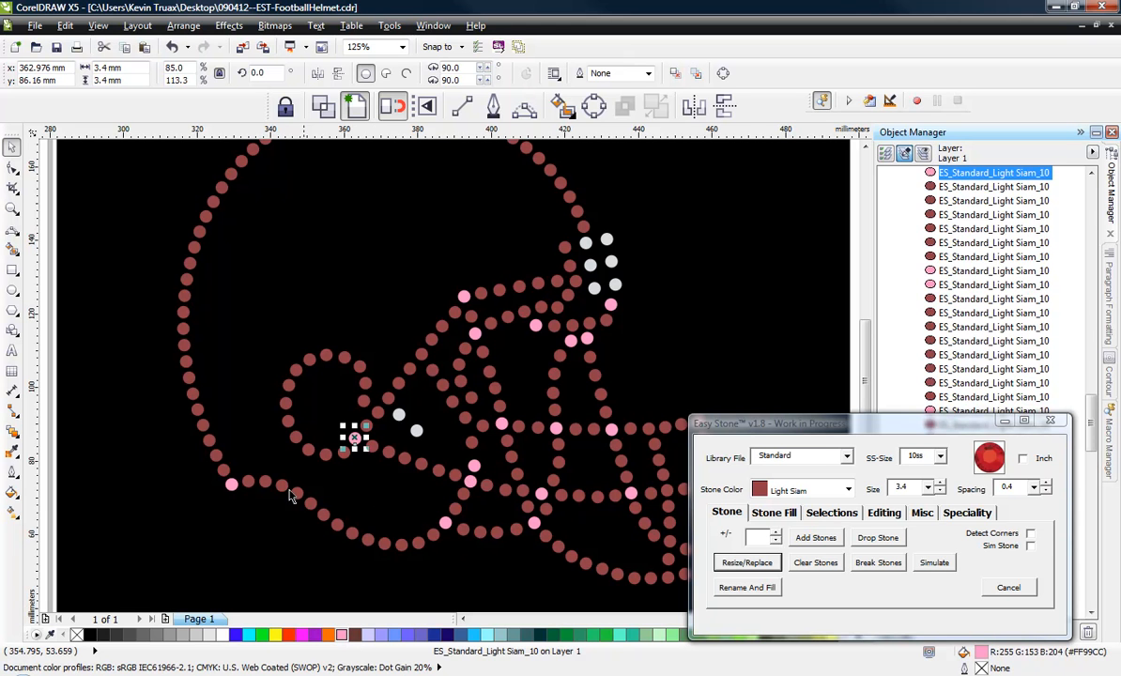
# Fill six junction and corner stones at the front of the face mask with pink (#FF99CC), then clear the selection.
pyautogui.click(267, 441)
pyautogui.scroll(-2, 249, 407)
pyautogui.scroll(2, 419, 429)
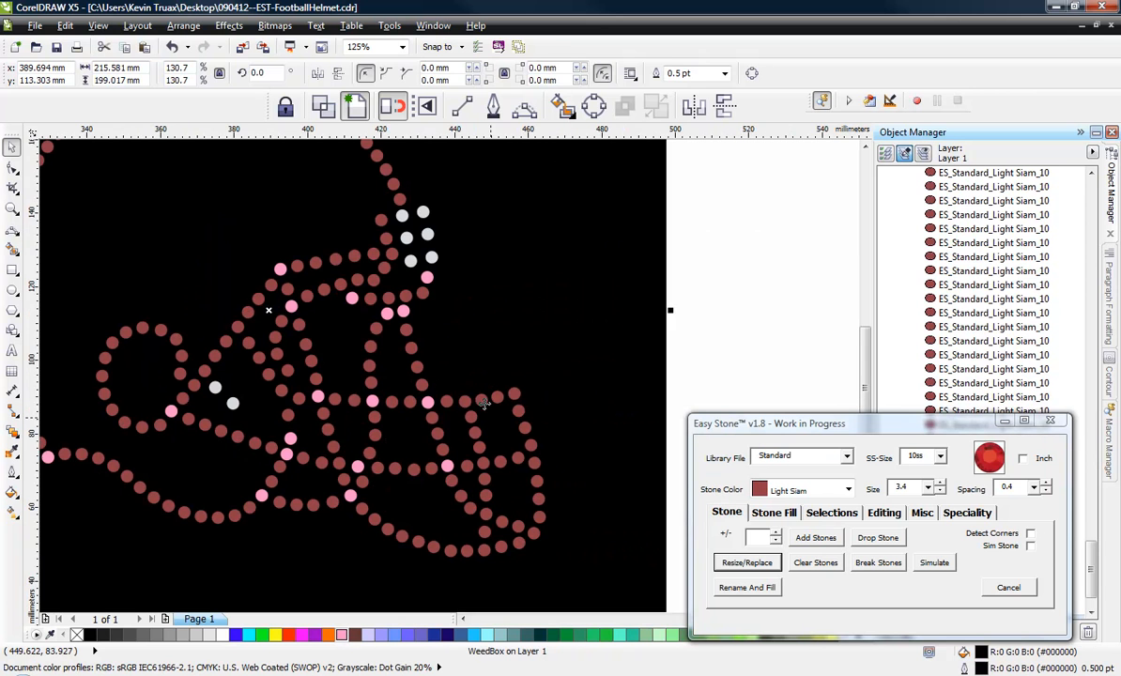
pyautogui.click(464, 402)
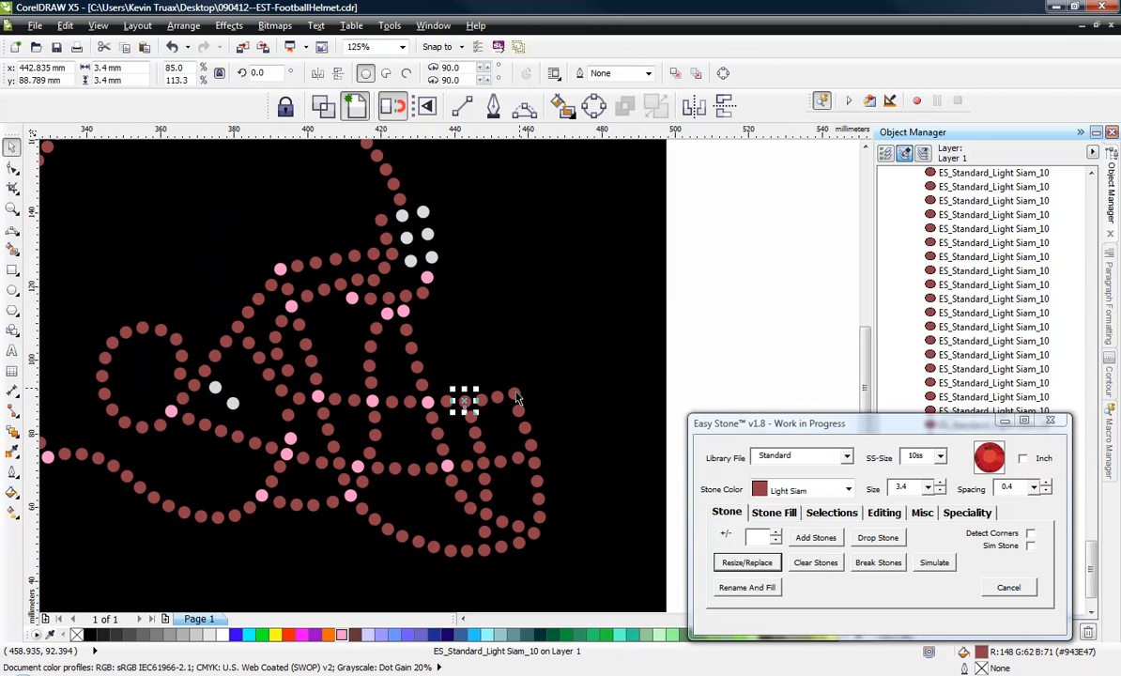
pyautogui.keyDown('shift'); pyautogui.click(516, 398); pyautogui.keyUp('shift')
pyautogui.keyDown('shift'); pyautogui.click(524, 462); pyautogui.keyUp('shift')
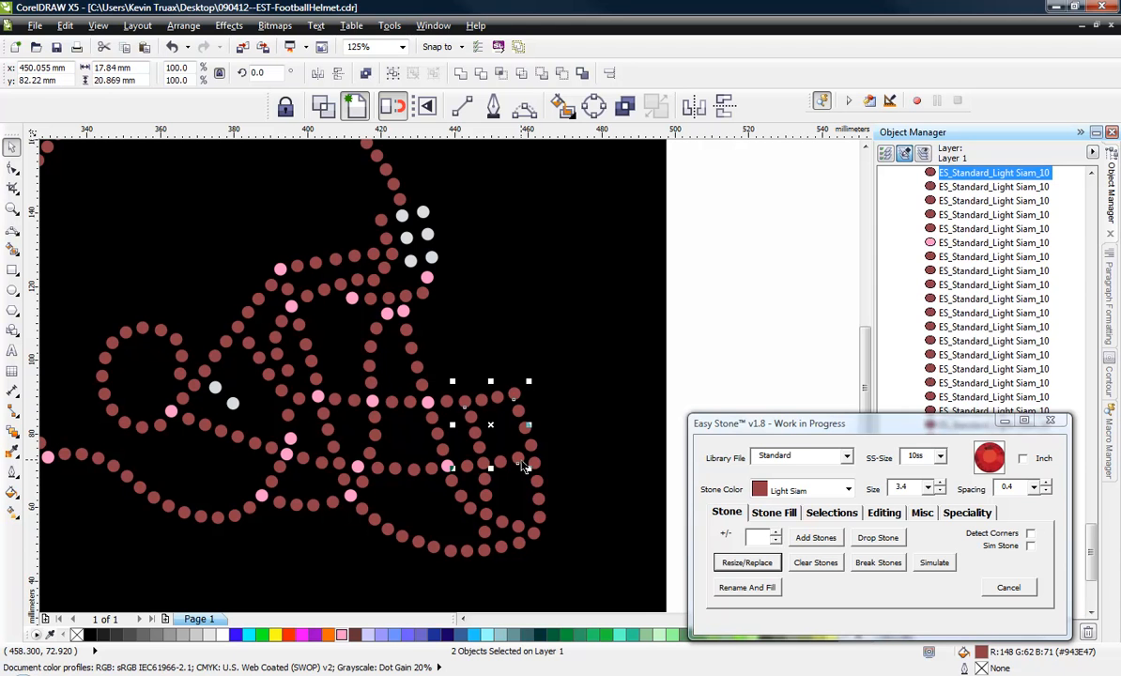
pyautogui.keyDown('shift'); pyautogui.click(483, 465); pyautogui.keyUp('shift')
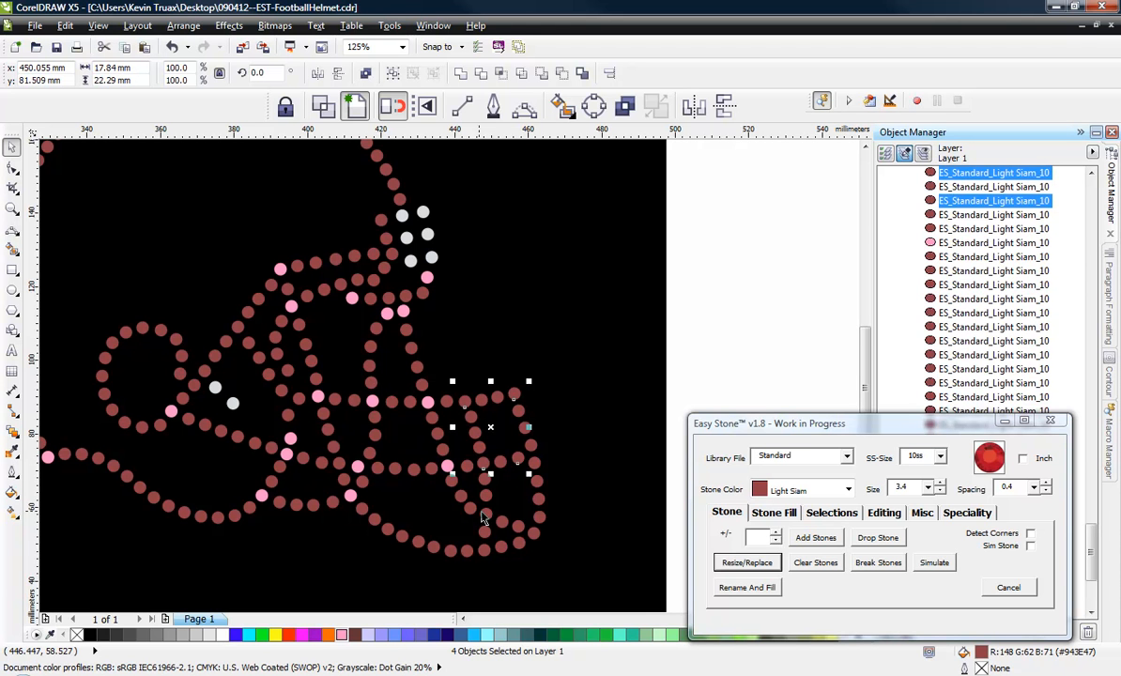
pyautogui.keyDown('shift'); pyautogui.click(485, 515); pyautogui.keyUp('shift')
pyautogui.keyDown('shift'); pyautogui.click(537, 533); pyautogui.keyUp('shift')
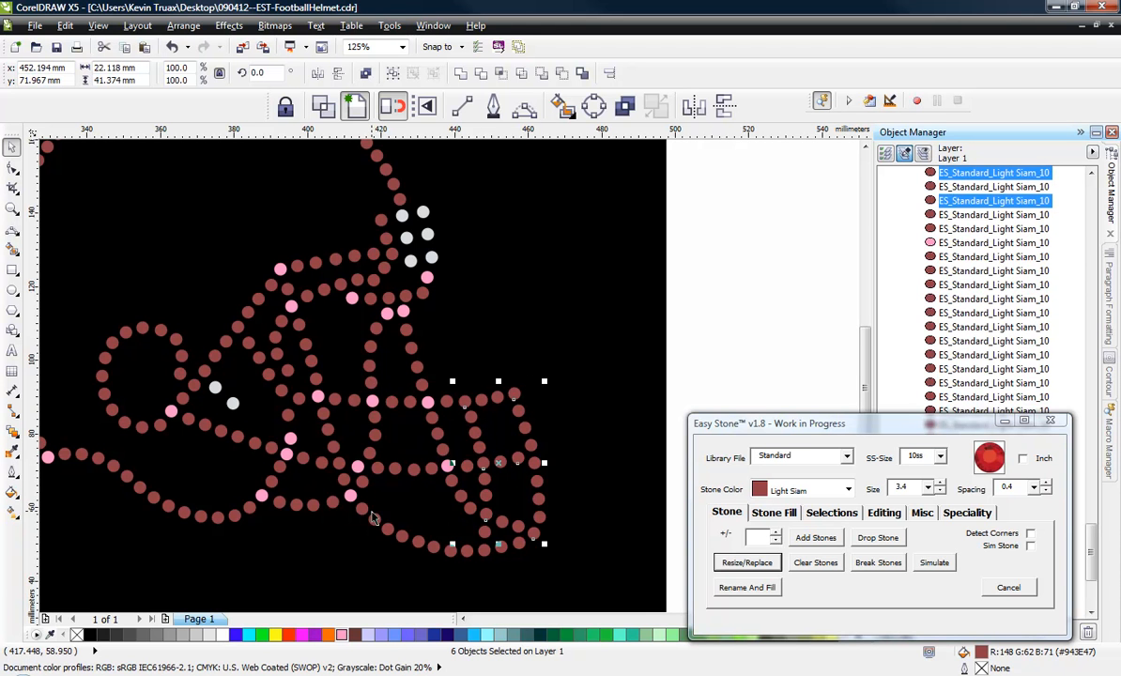
pyautogui.click(327, 636)
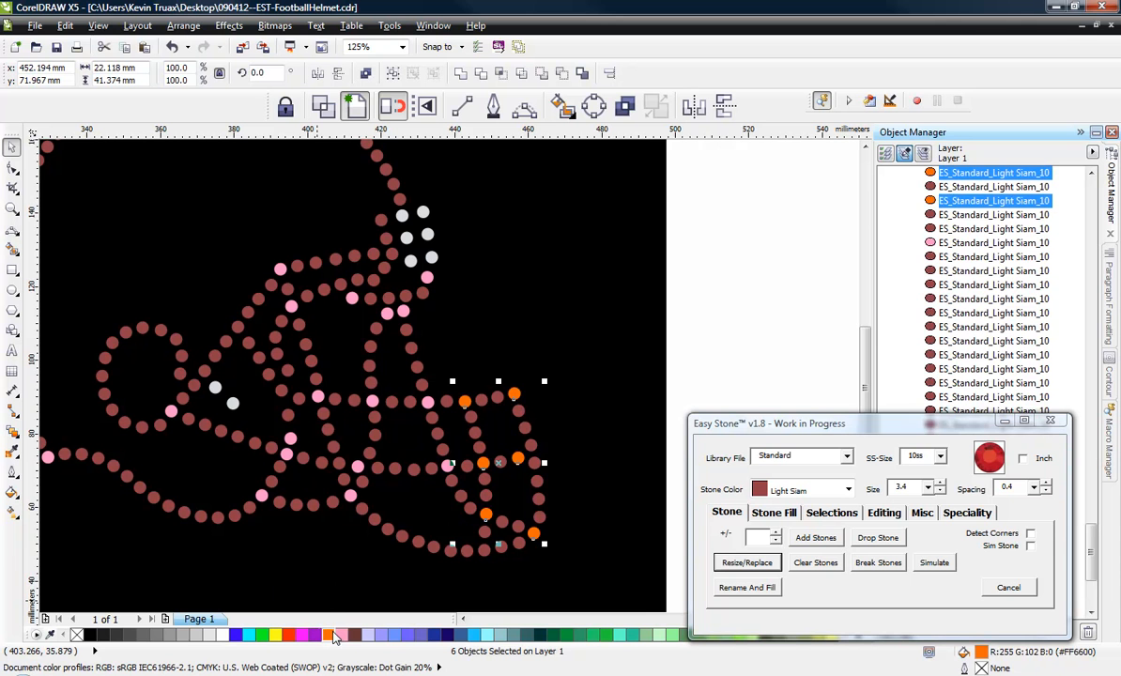
pyautogui.click(342, 637)
pyautogui.click(565, 468)
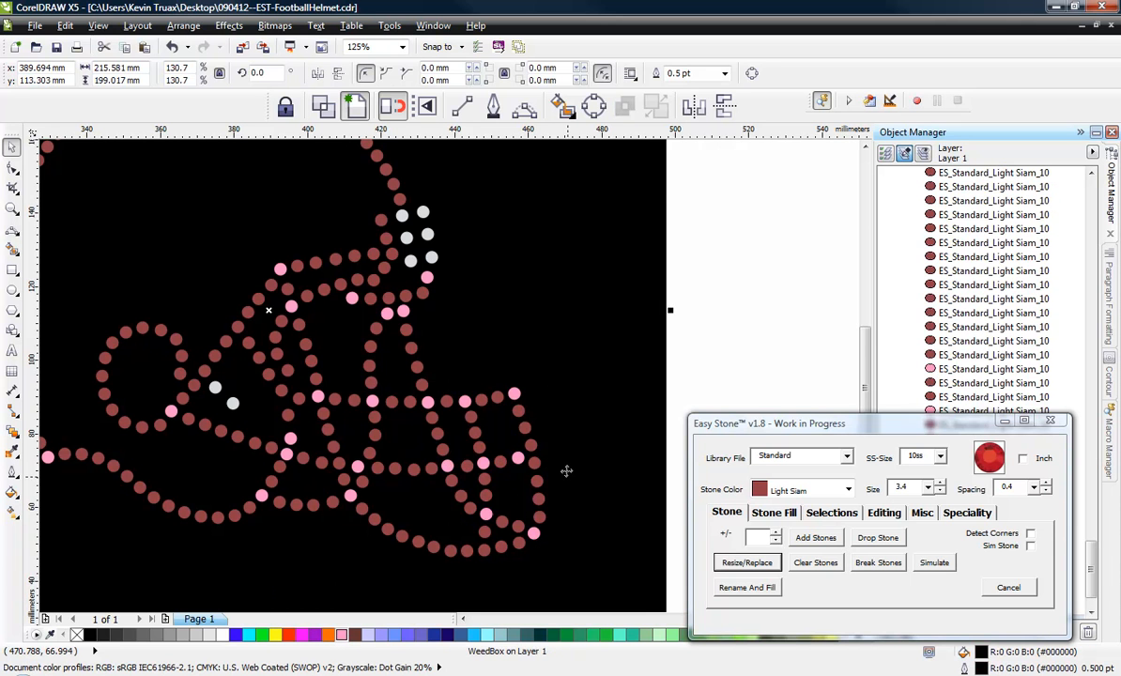
pyautogui.scroll(-1, 559, 456)
pyautogui.press('Escape')
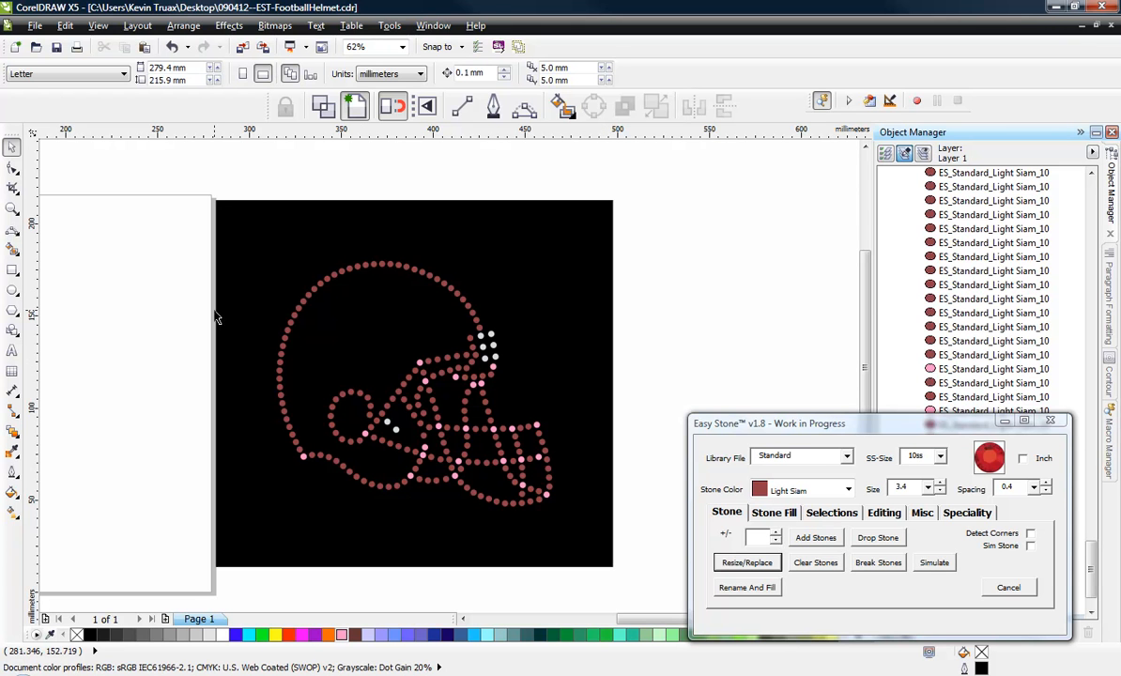
# Switch the document units to inches and select all the helmet's stones without the black background.
pyautogui.moveTo(176, 237); pyautogui.dragTo(591, 551)
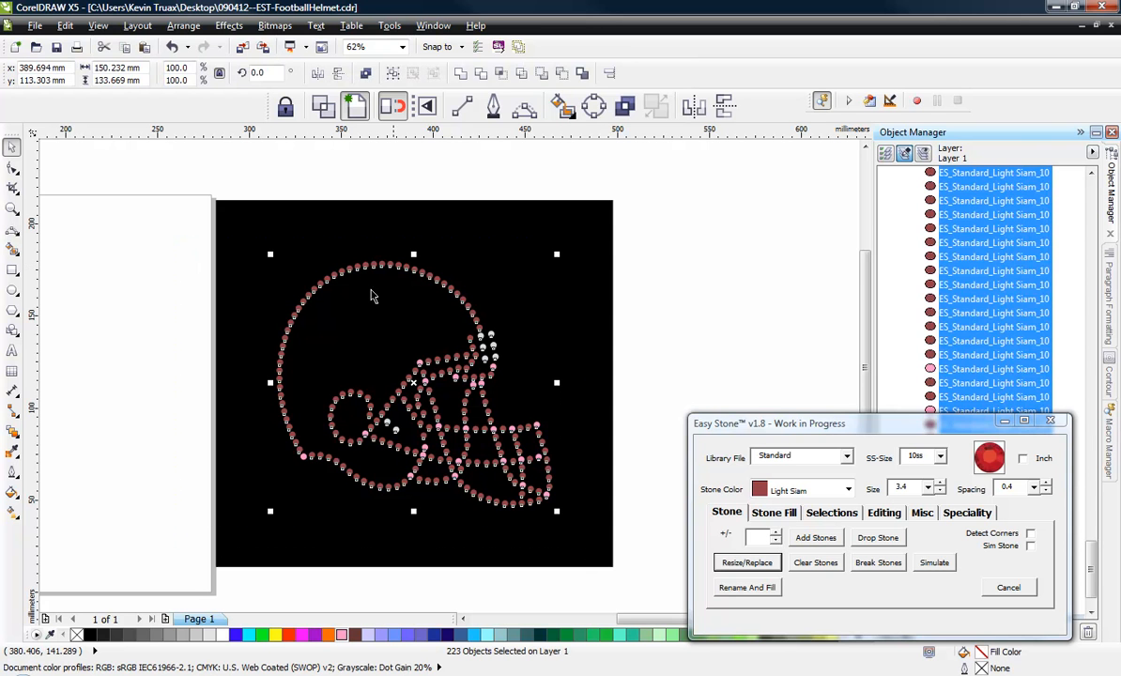
pyautogui.press('Escape')
pyautogui.click(375, 73)
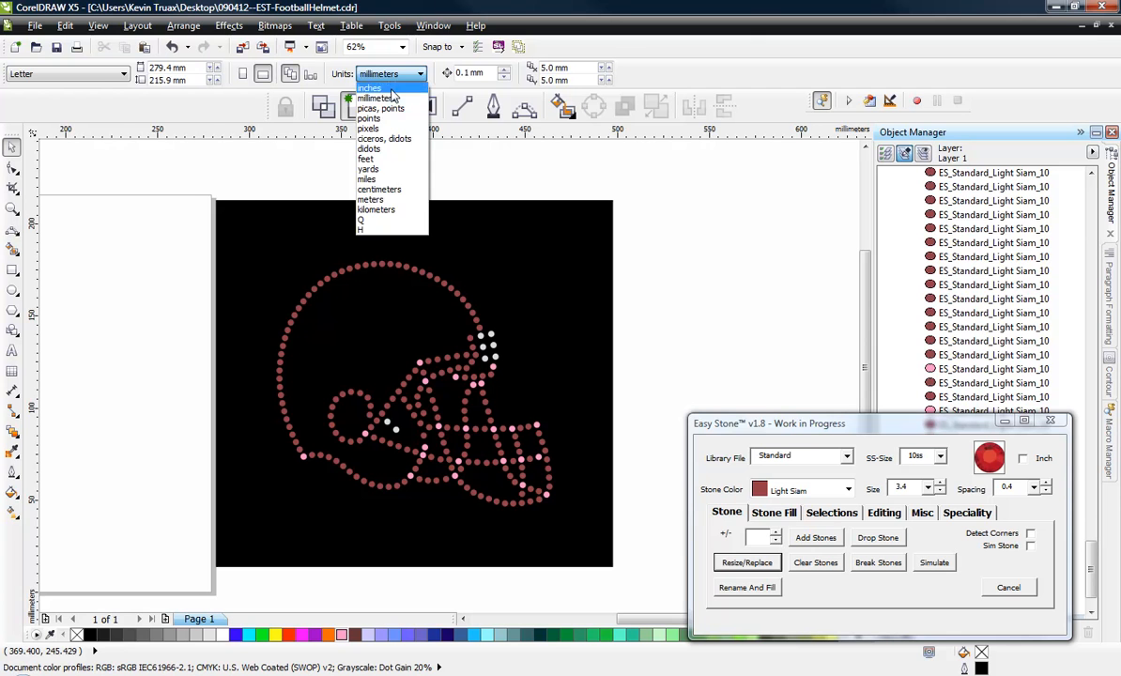
pyautogui.click(391, 89)
pyautogui.moveTo(245, 183); pyautogui.dragTo(581, 554)
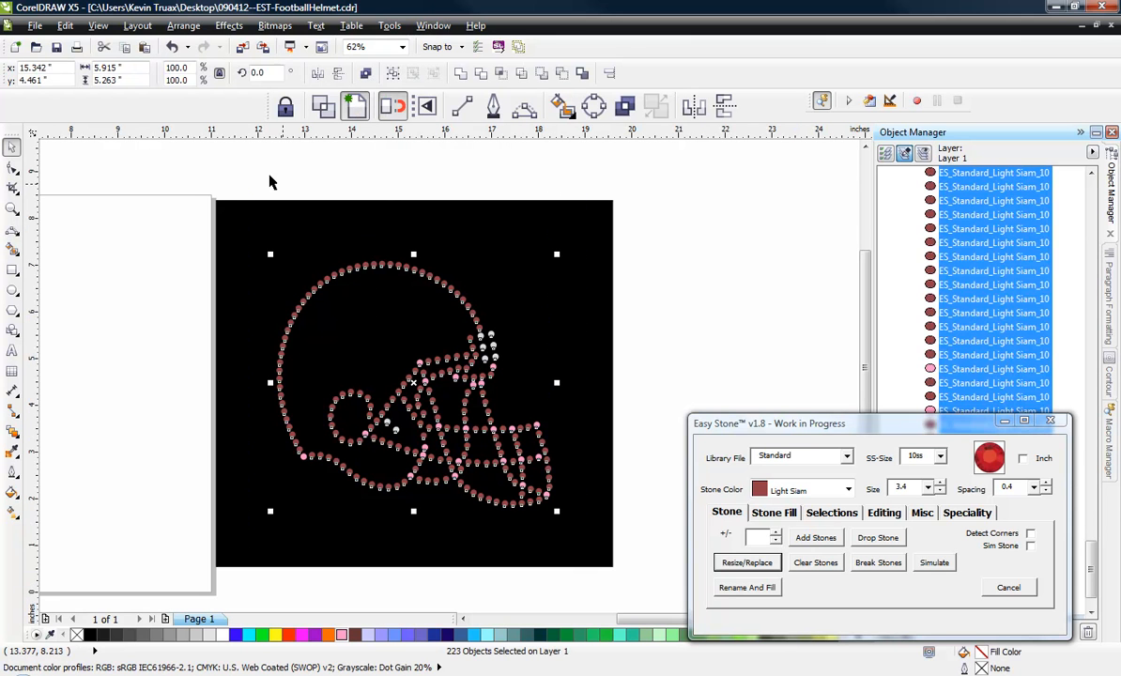
# Scale the helmet's stones proportionally to 4 inches wide and reselect them all without the black background.
pyautogui.click(134, 68)
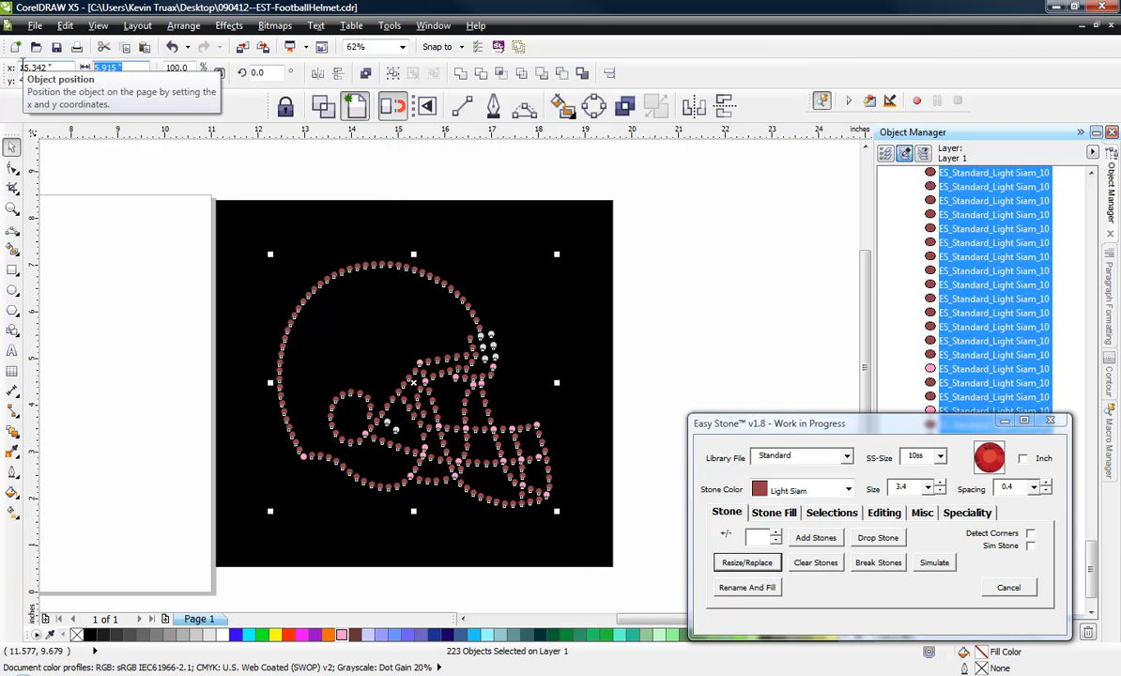
pyautogui.write('4.0 "')
pyautogui.press('Return')
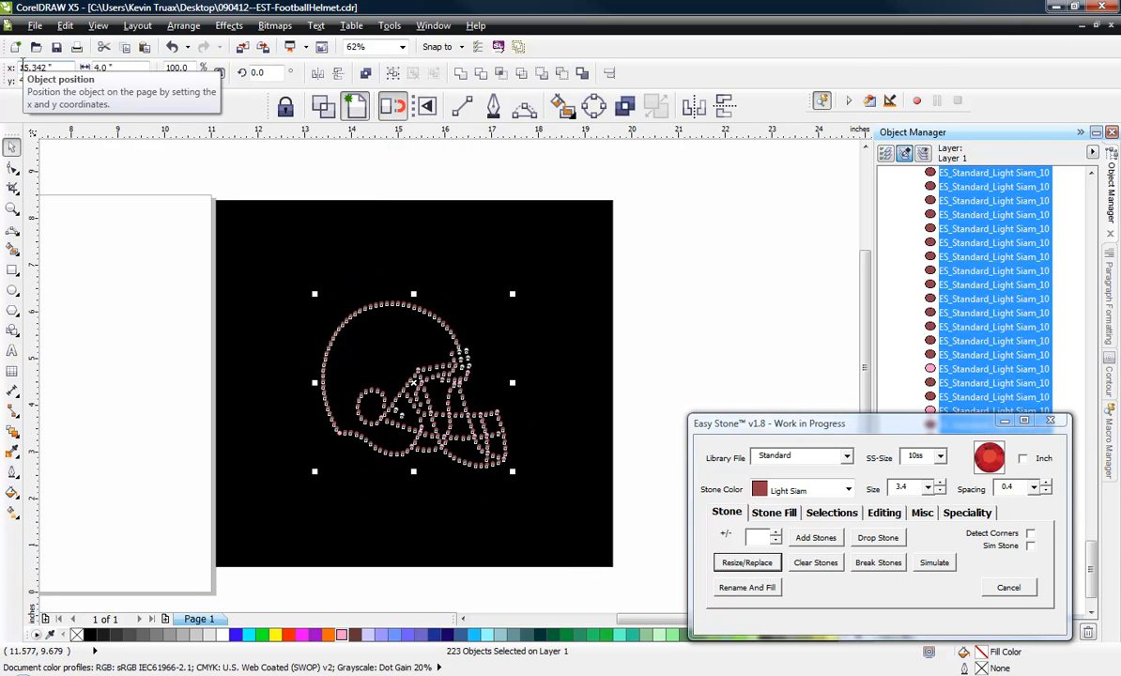
pyautogui.click(130, 221)
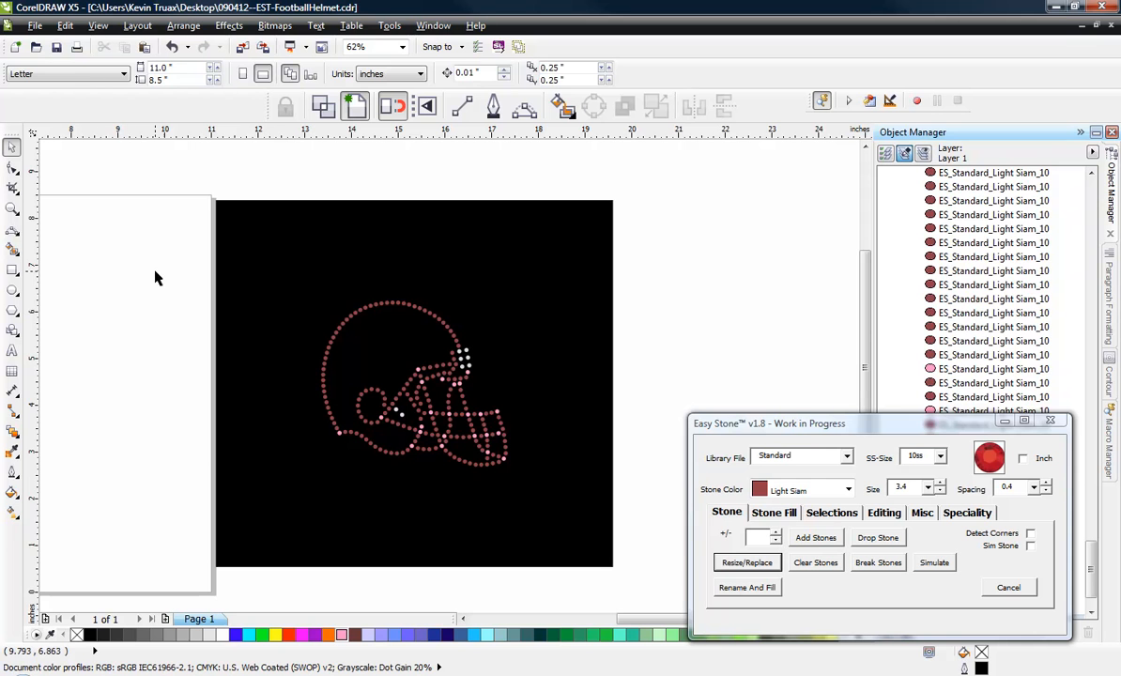
pyautogui.moveTo(155, 272); pyautogui.dragTo(556, 513)
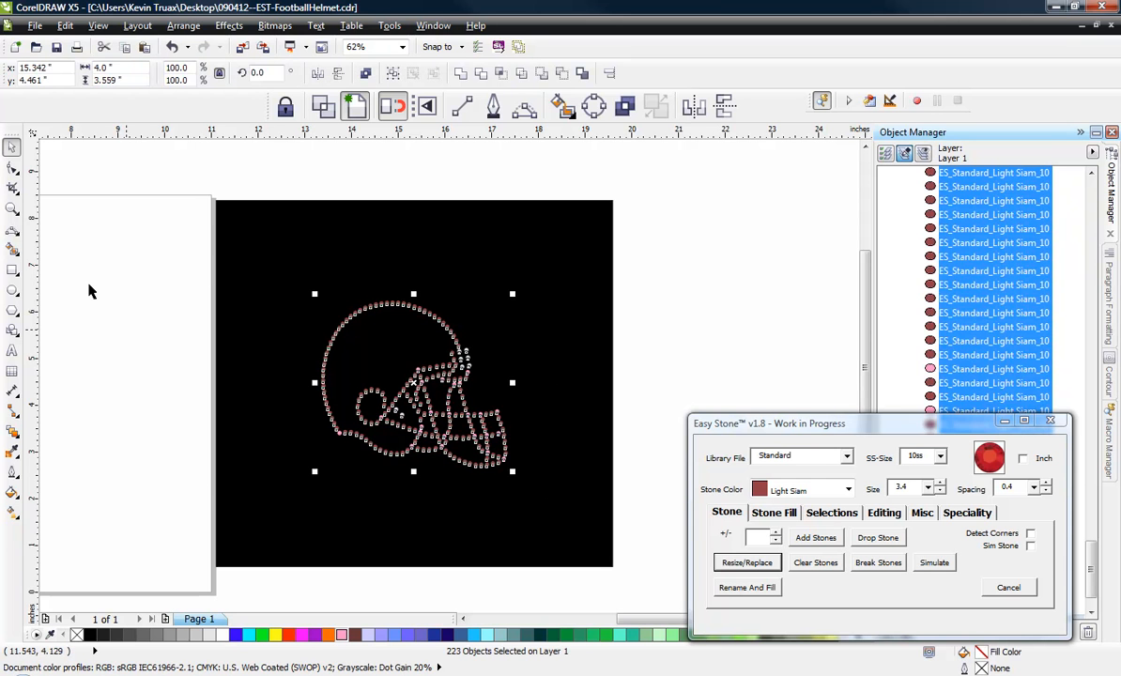
# Reselect all the helmet's stones without the black background and resize them to 3.4 mm.
pyautogui.click(130, 255)
pyautogui.scroll(2, 413, 375)
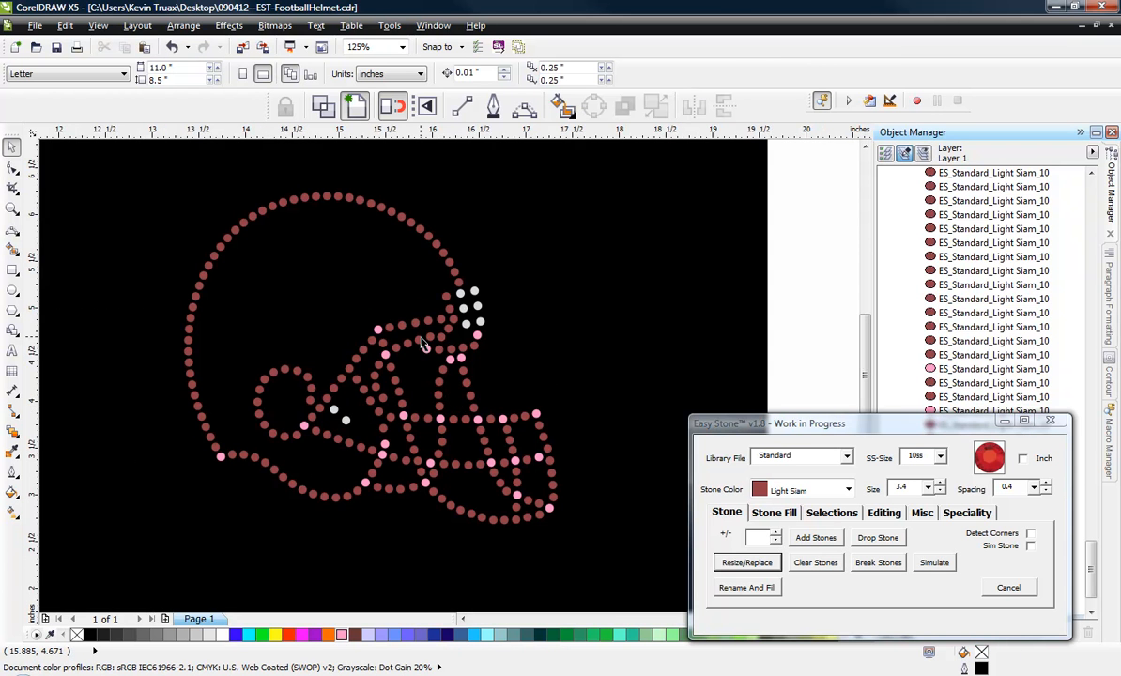
pyautogui.scroll(-2, 422, 345)
pyautogui.moveTo(605, 210); pyautogui.dragTo(235, 460)
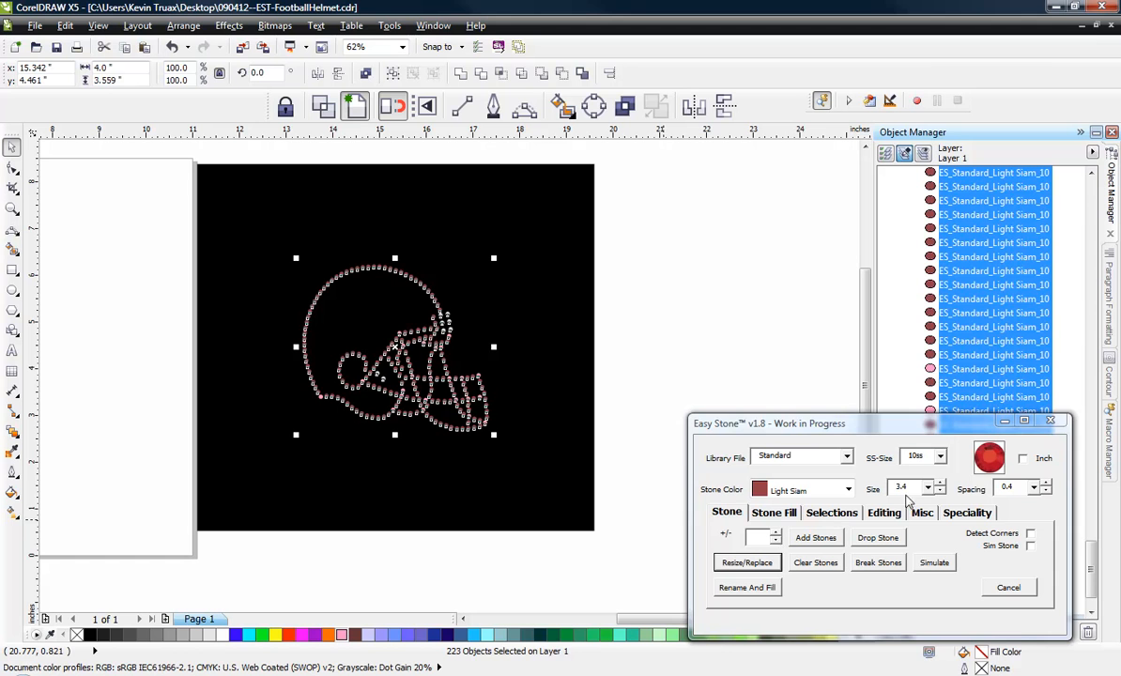
pyautogui.moveTo(909, 488); pyautogui.dragTo(857, 494)
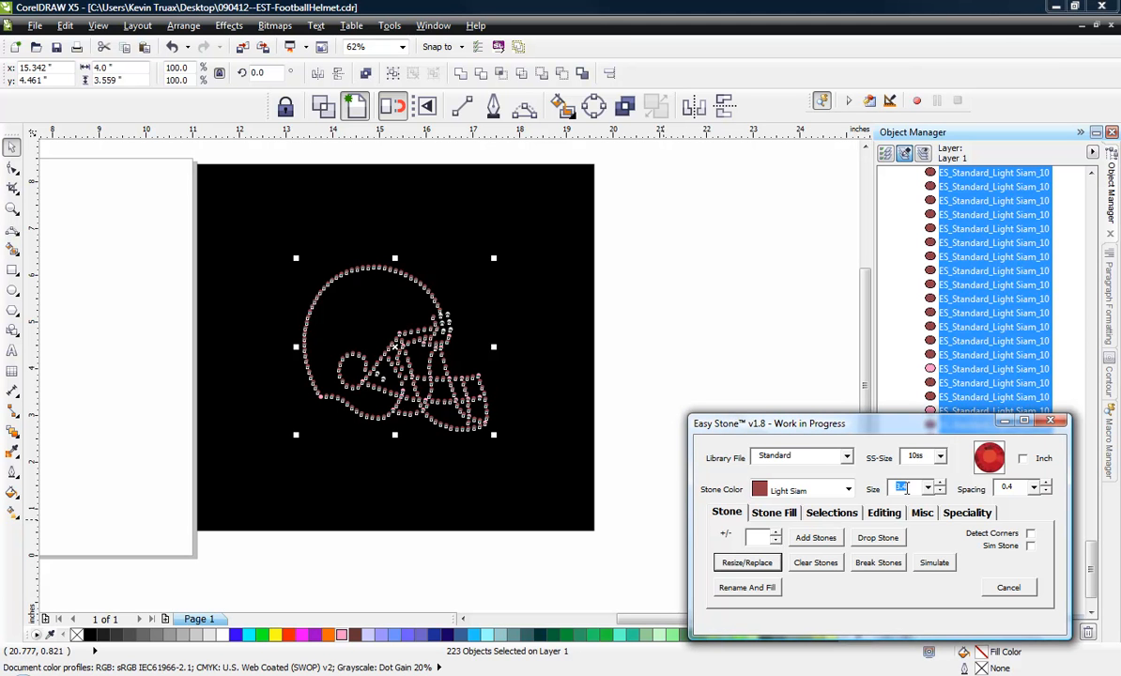
pyautogui.click(740, 563)
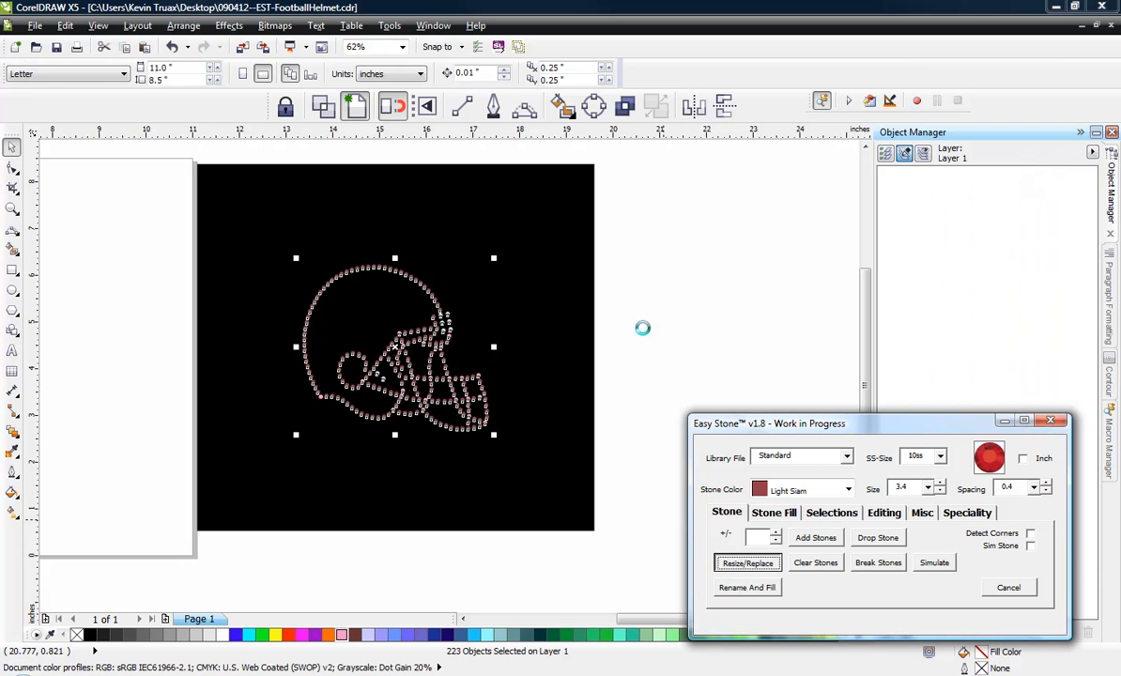
# Examine the resized stones around the helmet outline, ear hole and face mask for overlaps.
pyautogui.scroll(2, 381, 330)
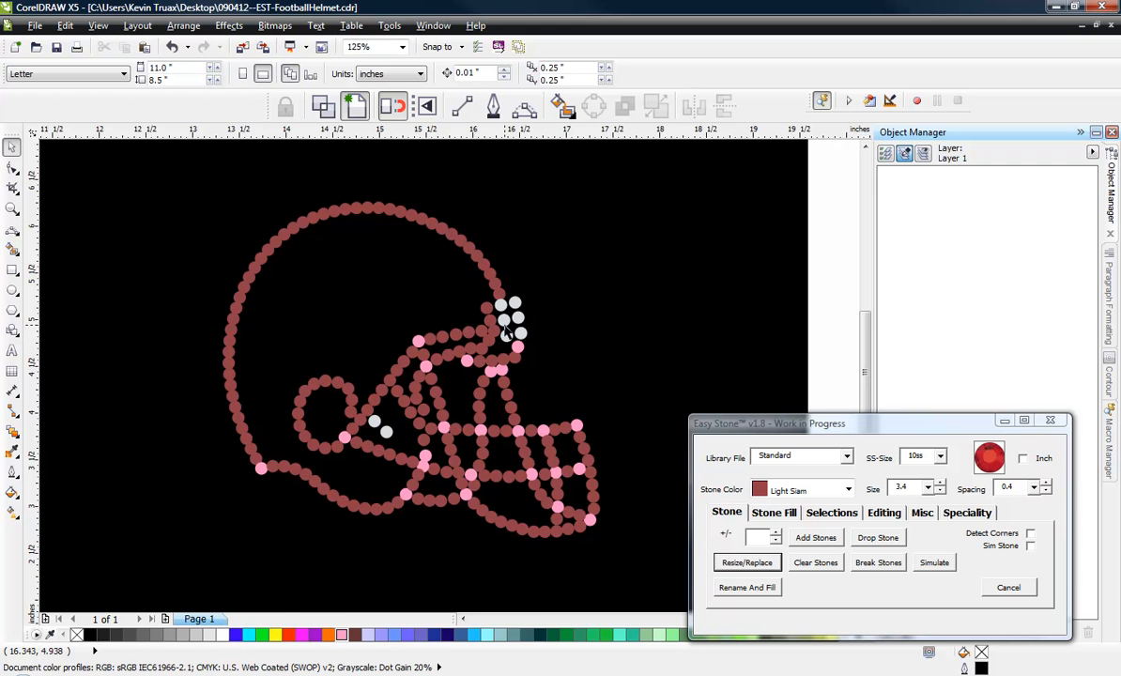
pyautogui.scroll(1, 527, 296)
pyautogui.scroll(-1, 493, 324)
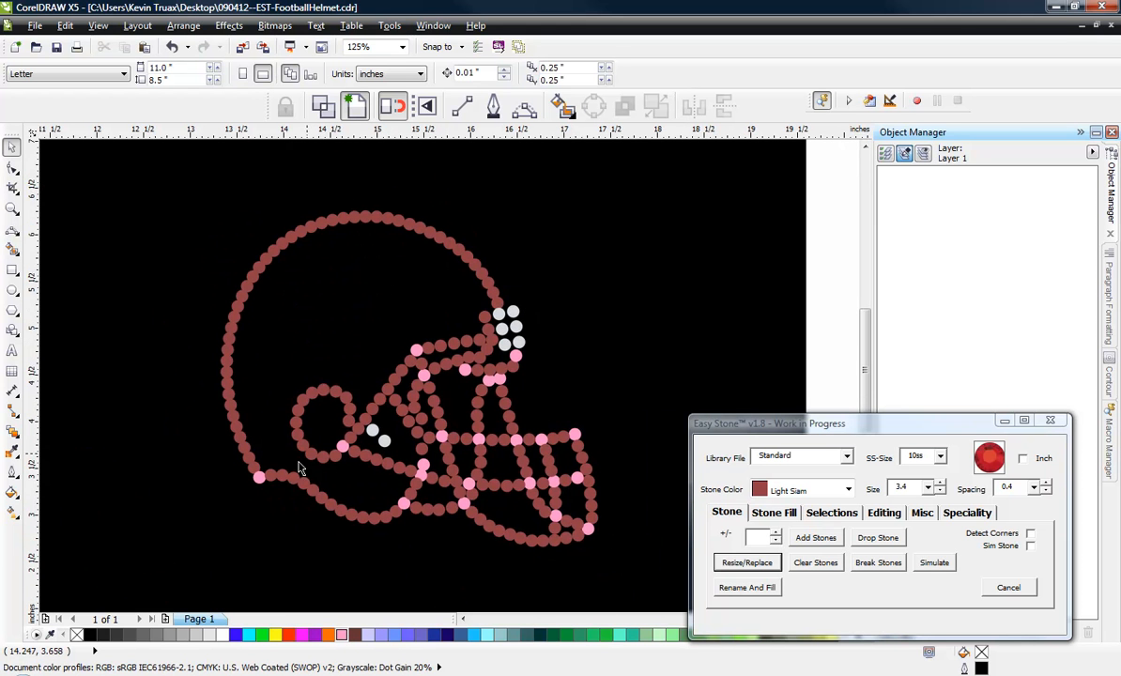
pyautogui.scroll(2, 295, 469)
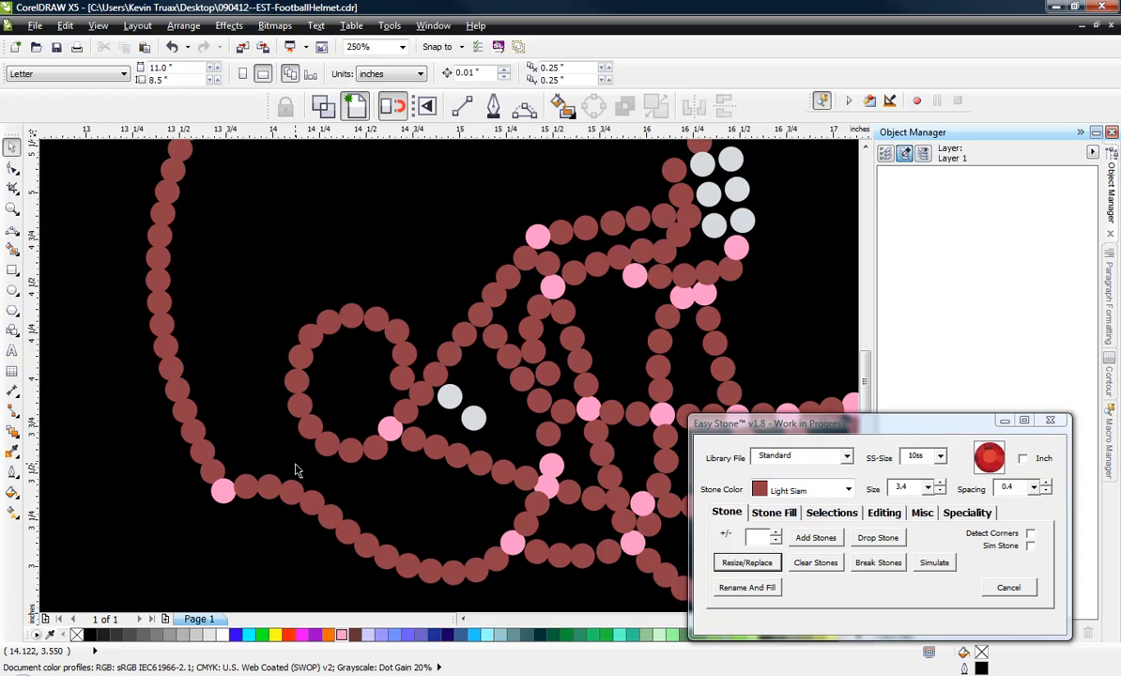
pyautogui.scroll(-2, 268, 392)
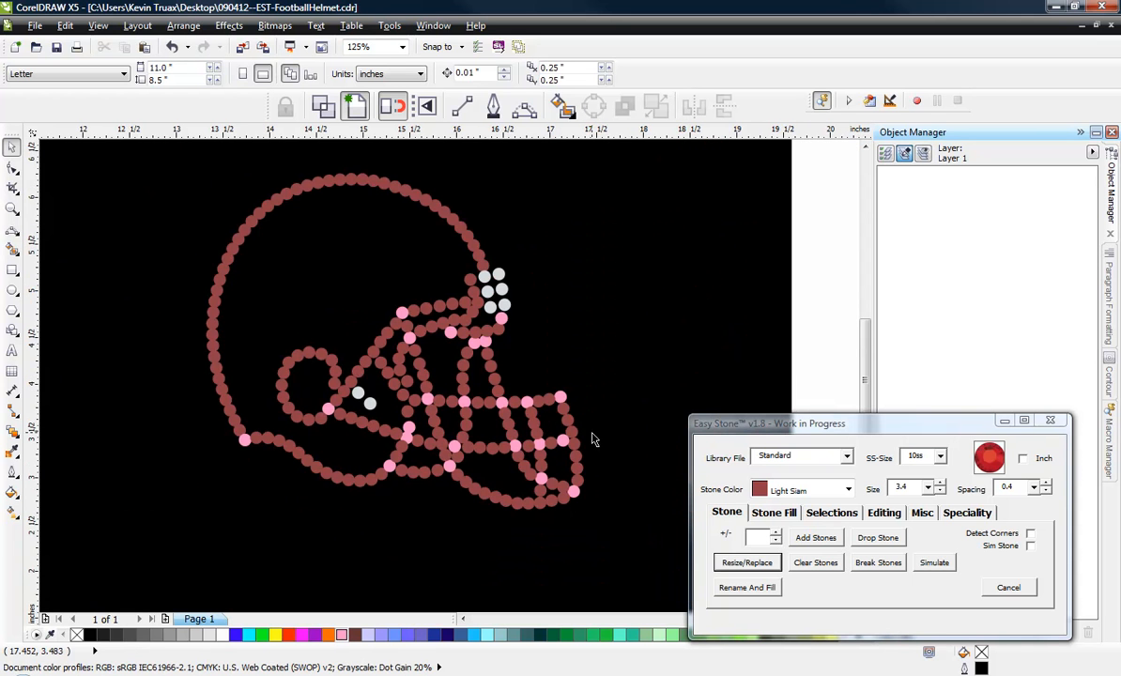
pyautogui.scroll(2, 581, 442)
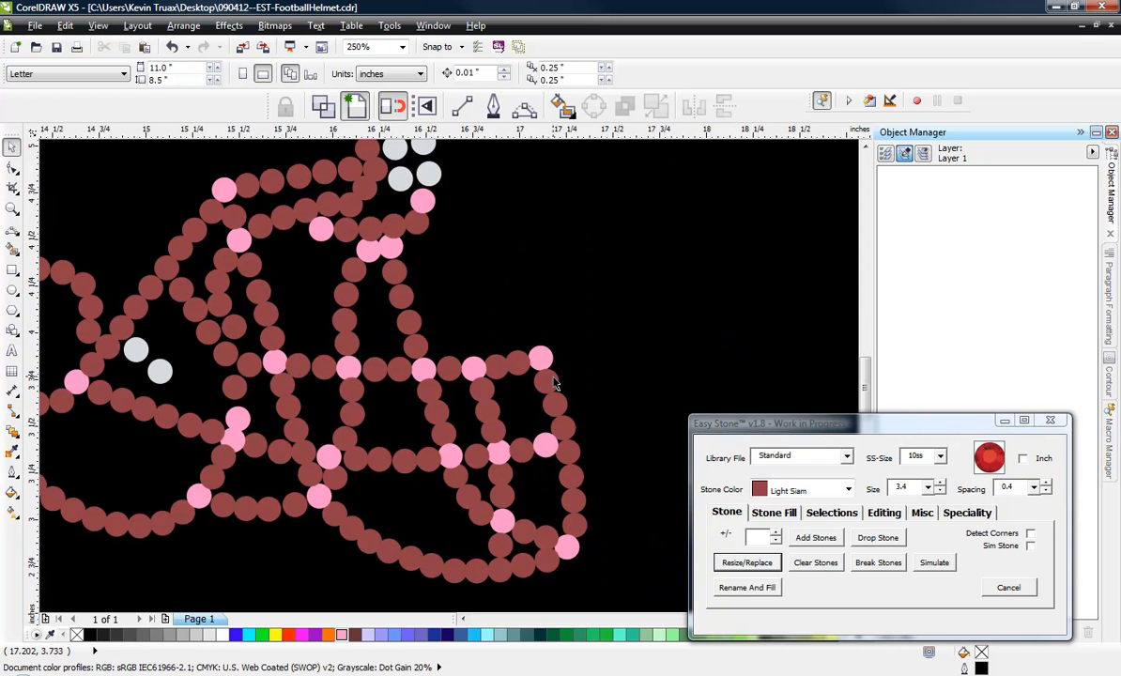
pyautogui.scroll(-2, 587, 563)
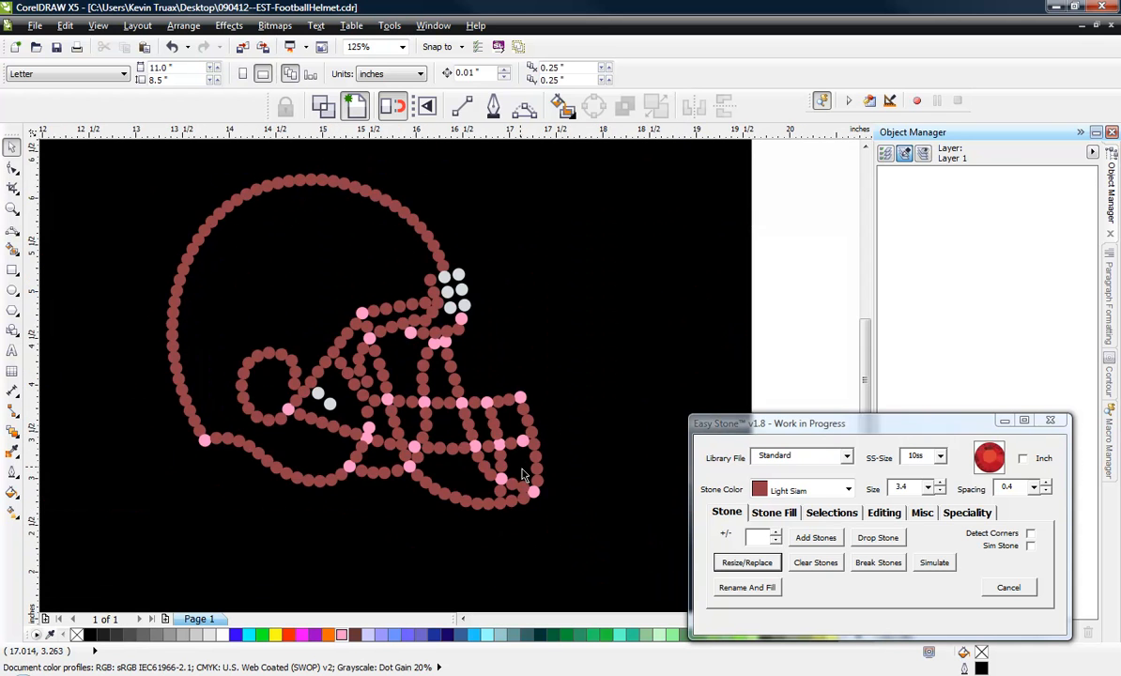
# Lock the black background rectangle behind the helmet.
pyautogui.scroll(2, 609, 383)
pyautogui.click(608, 376)
pyautogui.rightClick(608, 371)
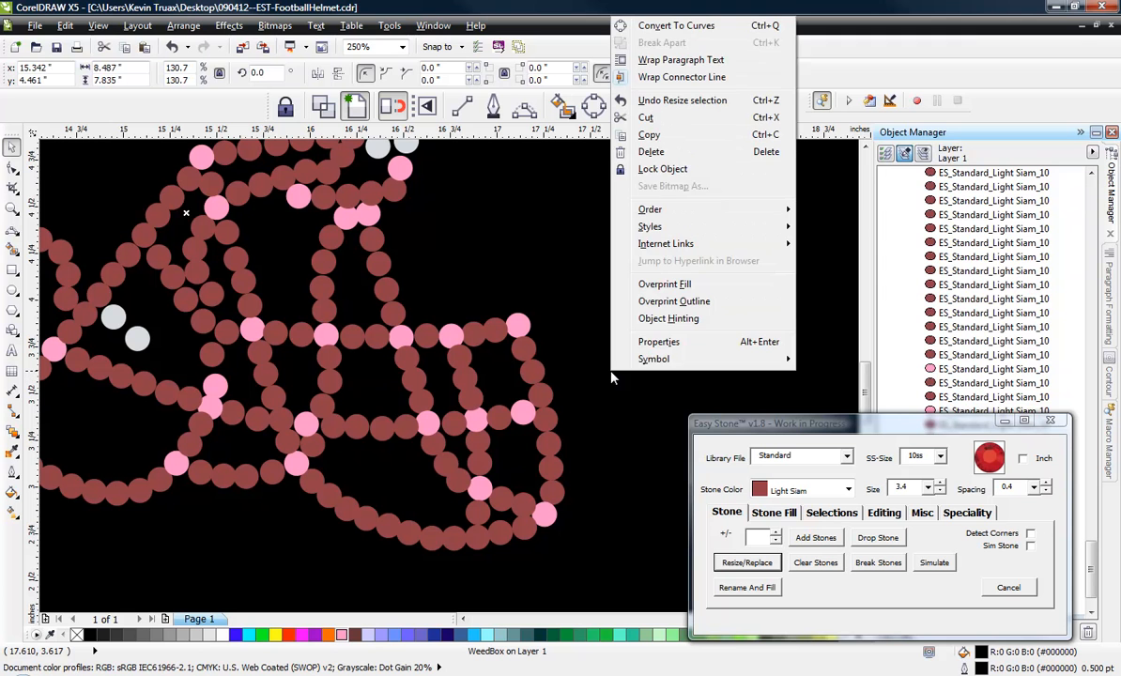
pyautogui.click(676, 170)
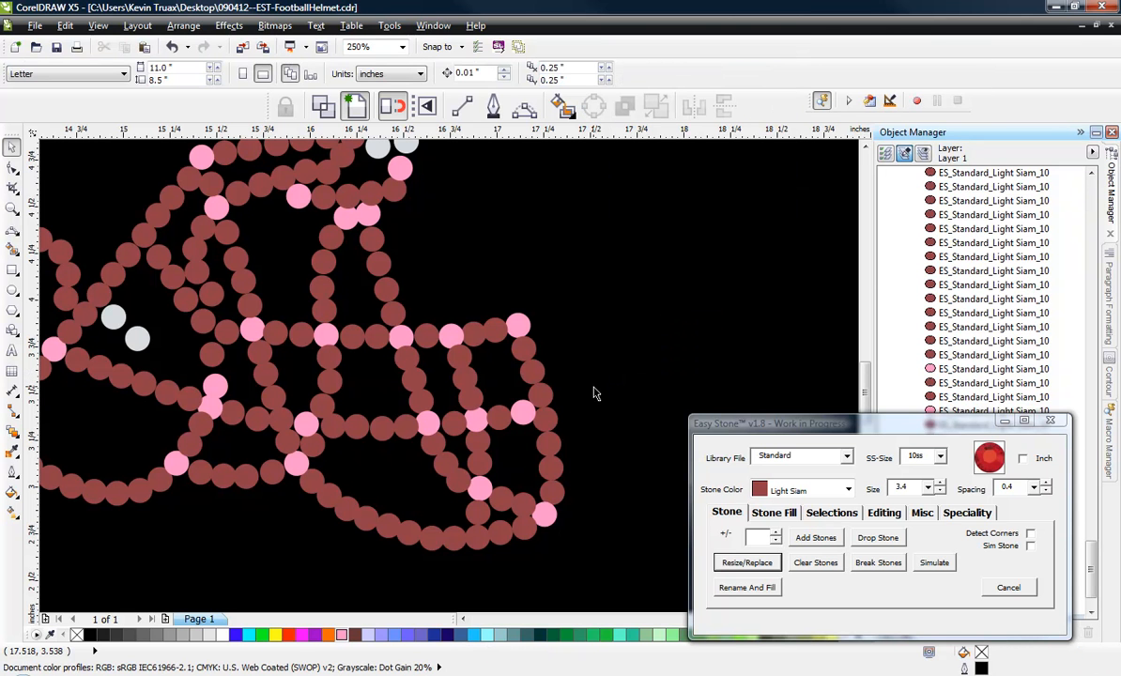
# Delete the red stone directly below the pink stone at the face mask's upper front corner.
pyautogui.scroll(-2, 593, 392)
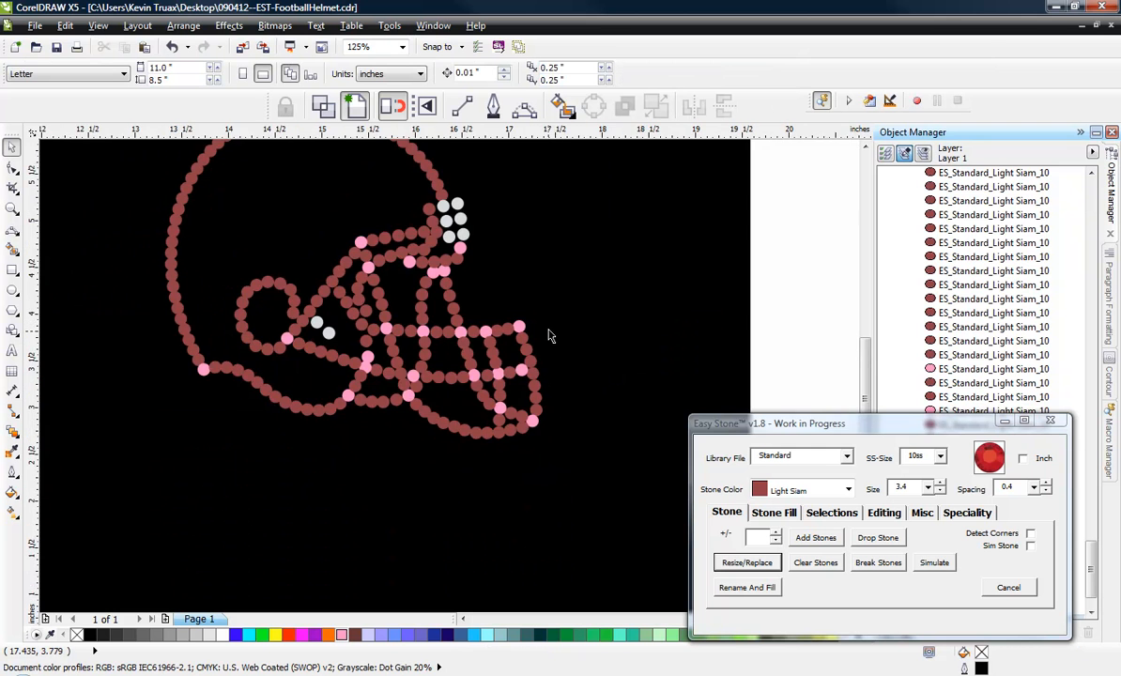
pyautogui.scroll(2, 551, 340)
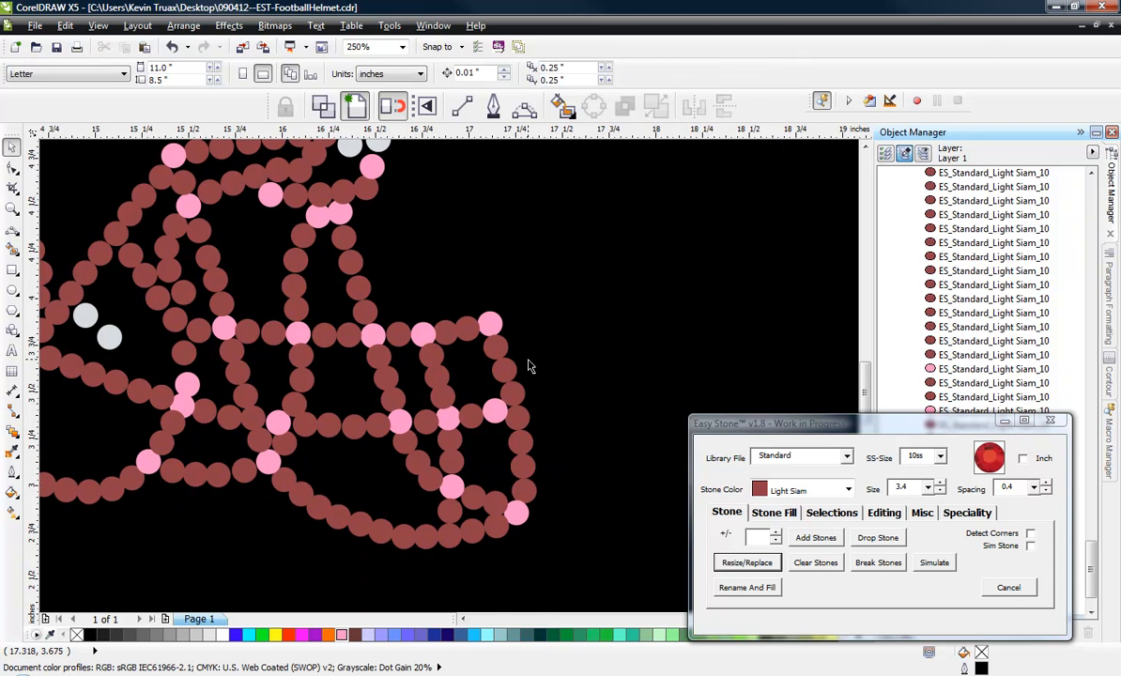
pyautogui.scroll(2, 528, 365)
pyautogui.click(453, 284)
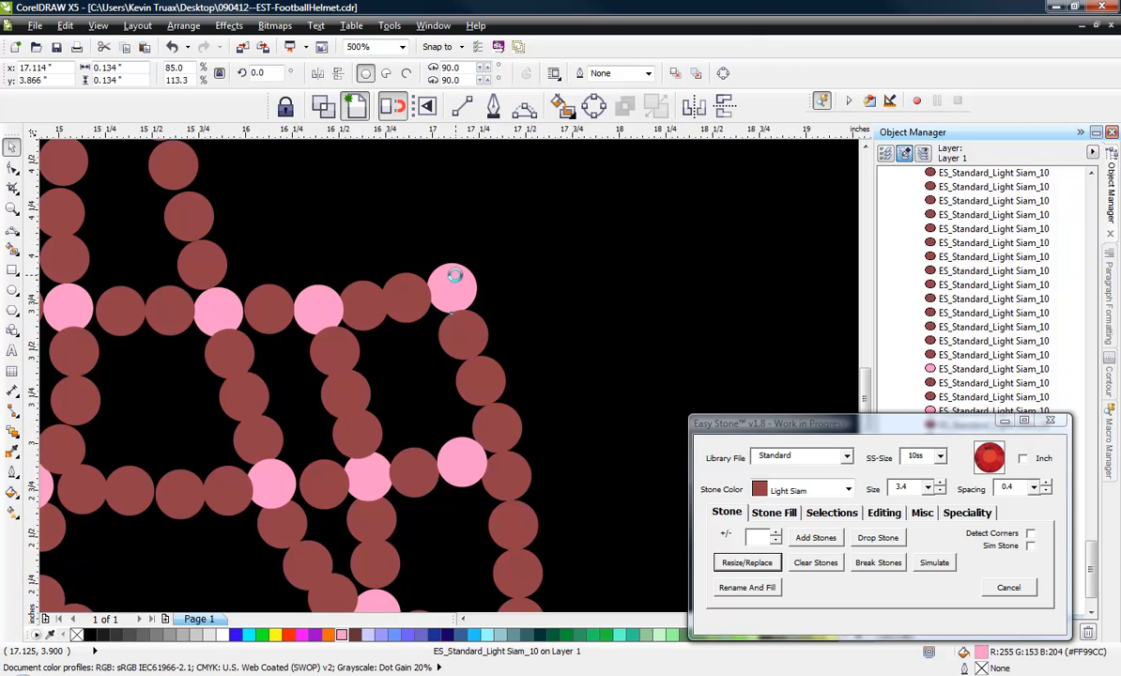
pyautogui.scroll(-4, 479, 376)
pyautogui.click(466, 375)
pyautogui.scroll(2, 488, 329)
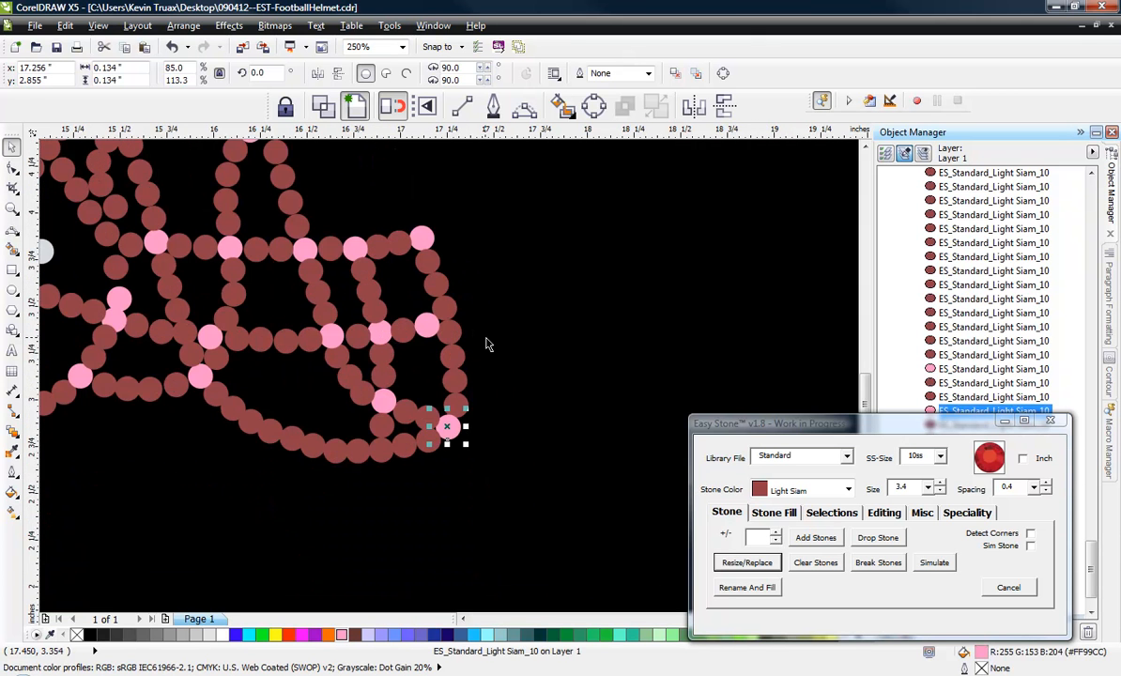
pyautogui.scroll(2, 450, 274)
pyautogui.click(406, 249)
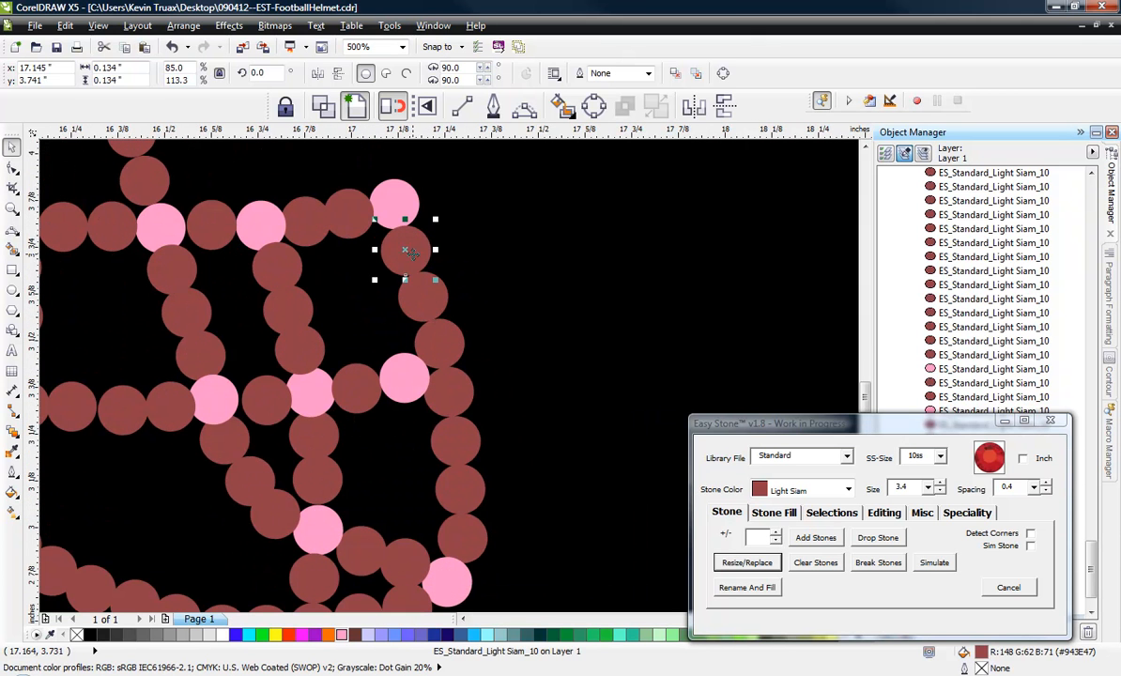
pyautogui.press('Delete')
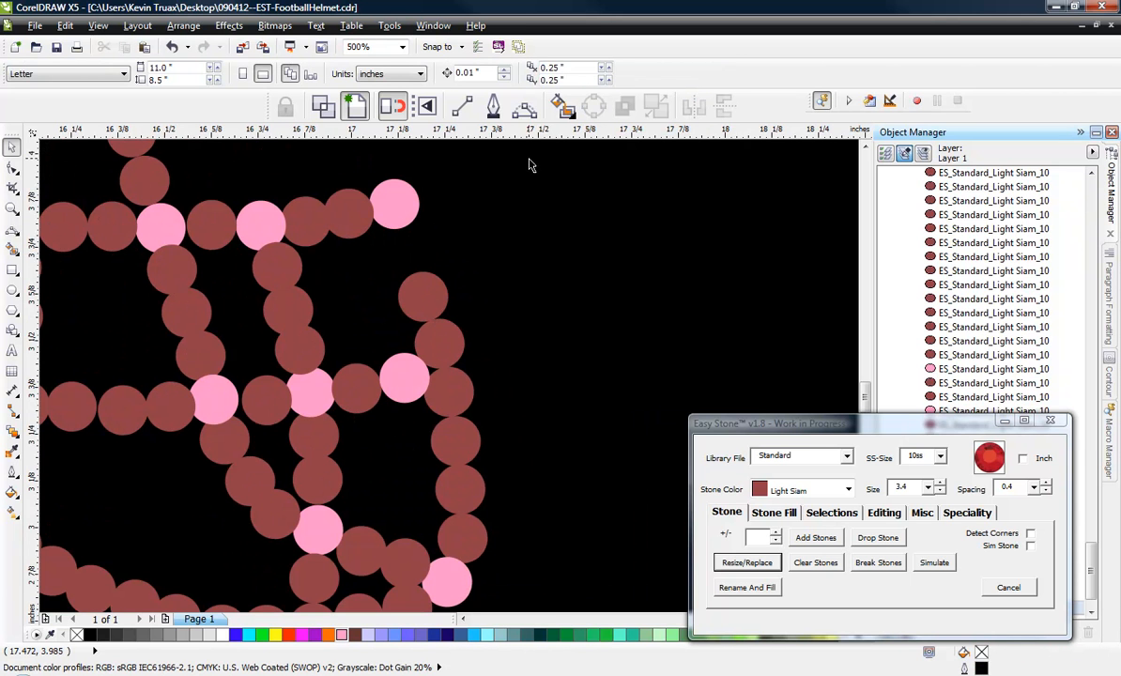
# Draw a yellow-outlined three-point curve about 1.01 inches tall between the centres of the face mask's upper and lower front corner stones.
pyautogui.click(524, 108)
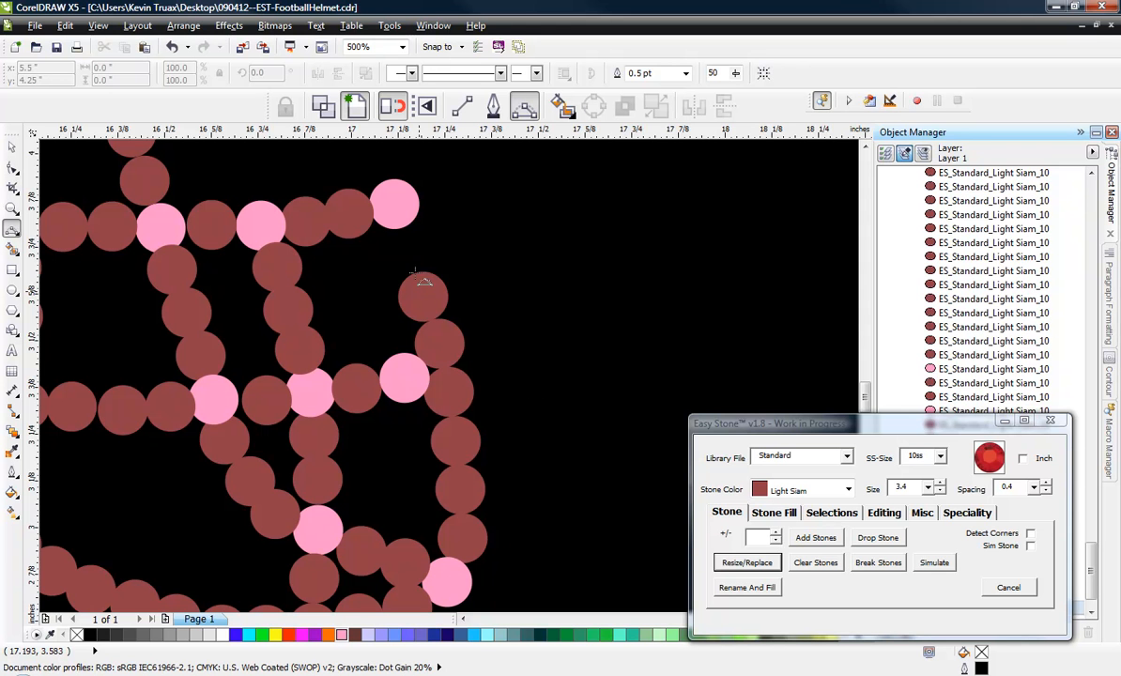
pyautogui.moveTo(394, 203); pyautogui.dragTo(447, 581)
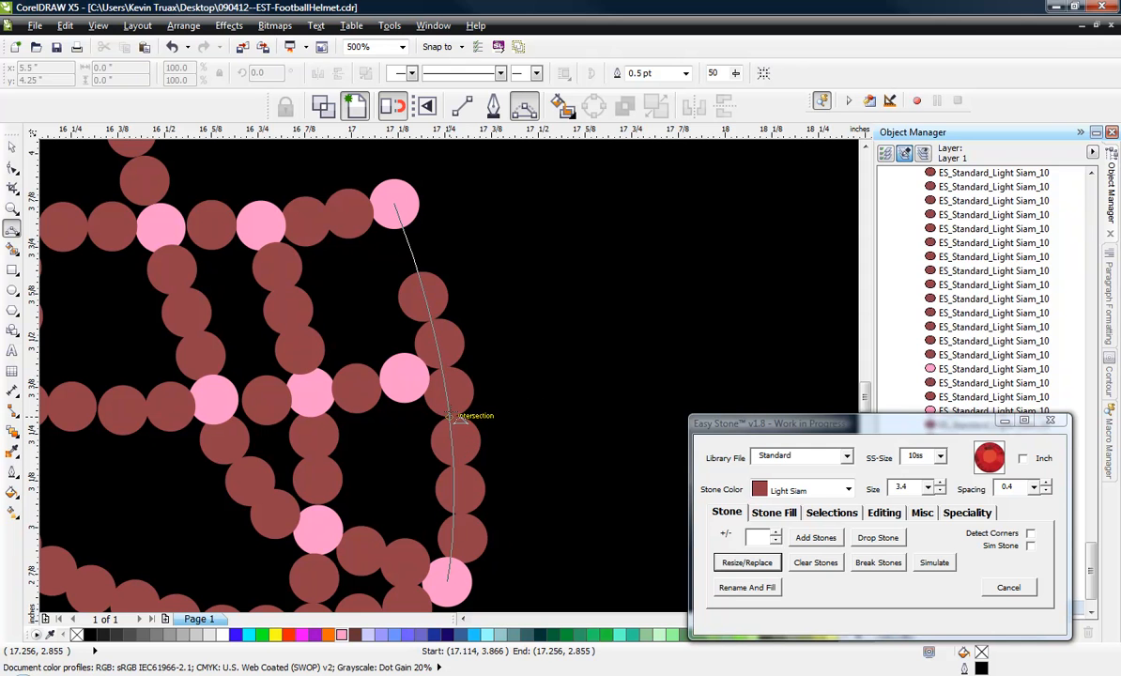
pyautogui.click(457, 416)
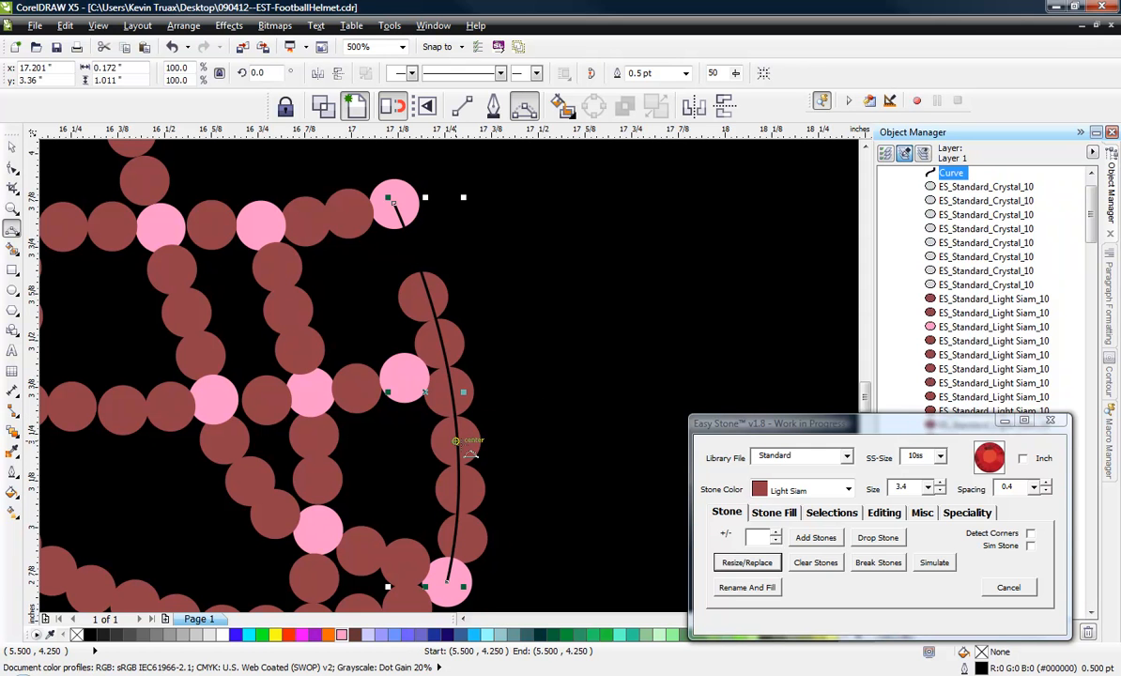
pyautogui.rightClick(275, 634)
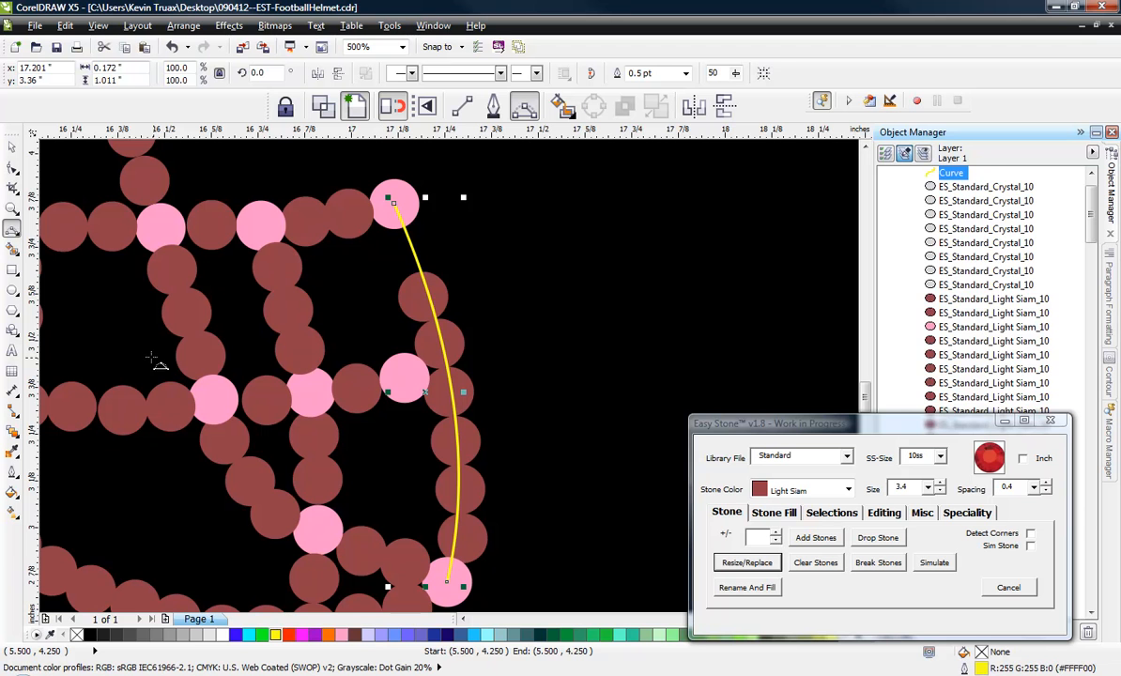
pyautogui.click(12, 146)
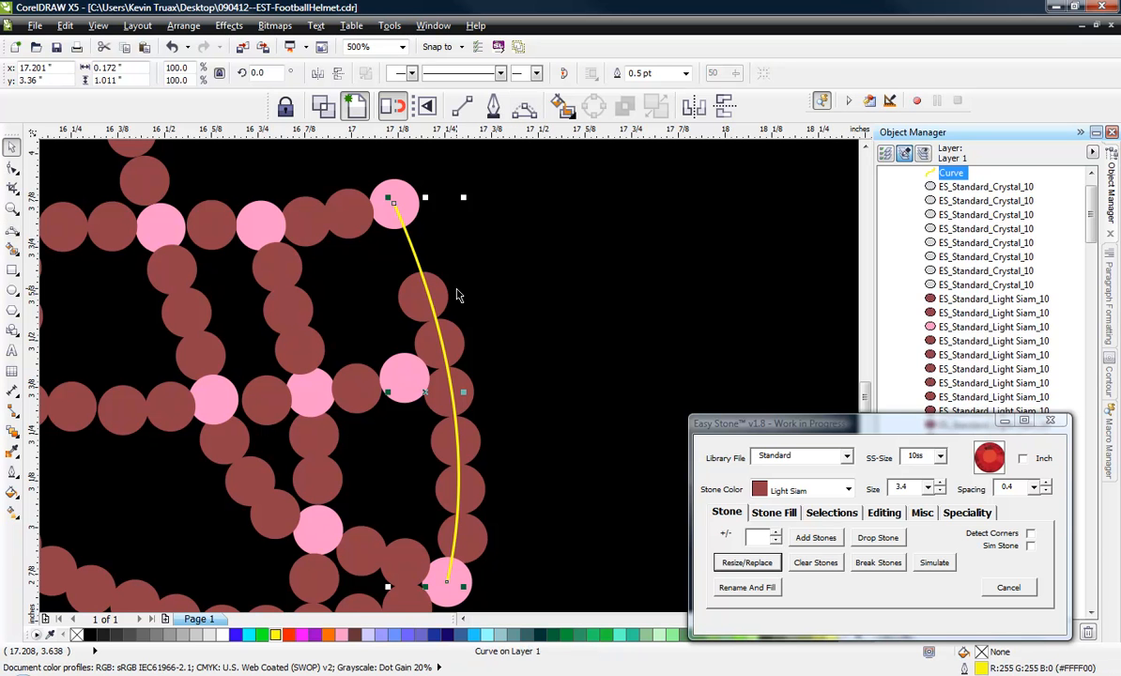
# Delete the remaining red stones along the face mask's front edge between the two pink corner stones.
pyautogui.click(427, 274)
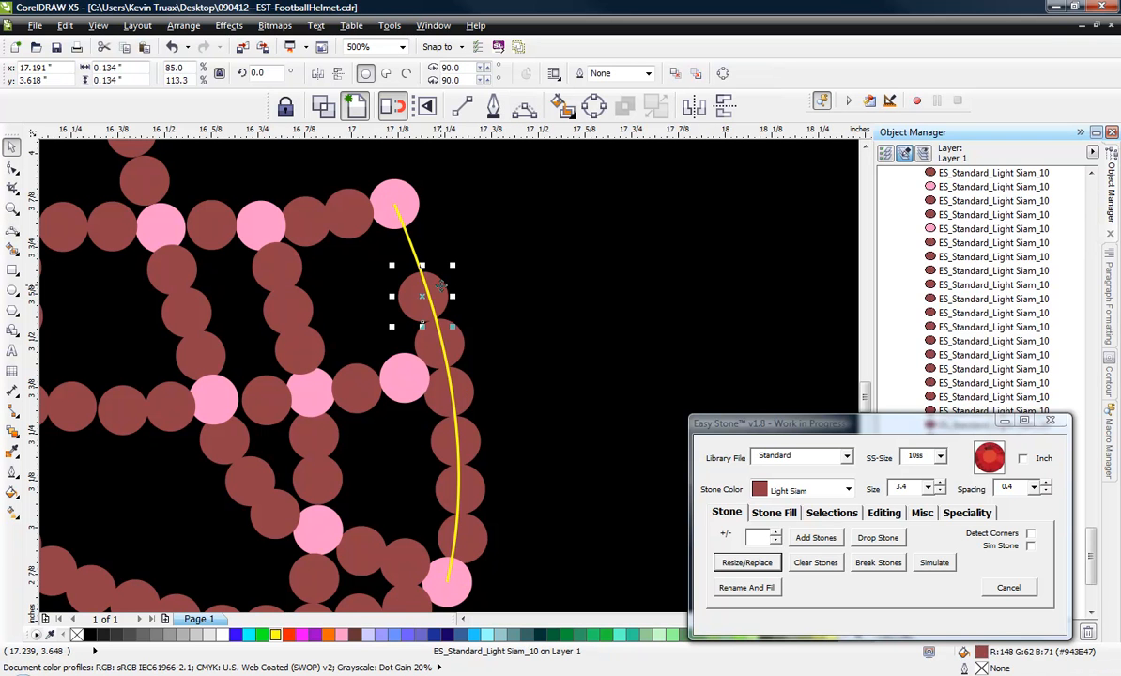
pyautogui.moveTo(440, 285); pyautogui.dragTo(464, 385)
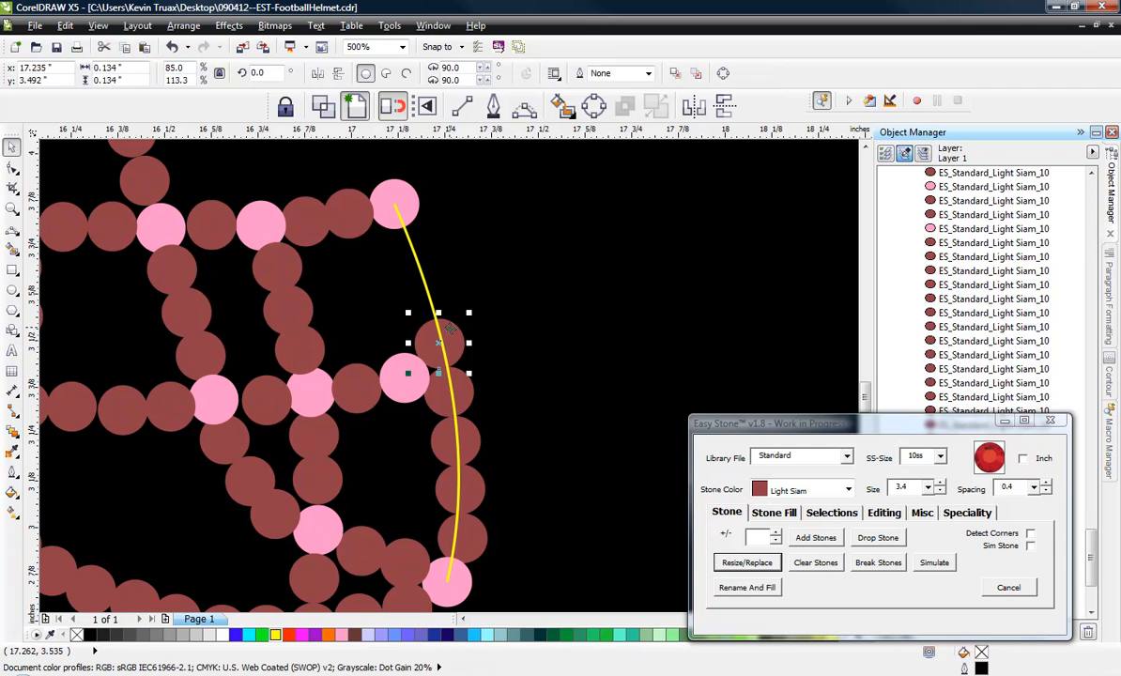
pyautogui.press('Delete')
pyautogui.click(464, 385)
pyautogui.press('Delete')
pyautogui.click(467, 430)
pyautogui.press('Delete')
pyautogui.click(474, 496)
pyautogui.press('Delete')
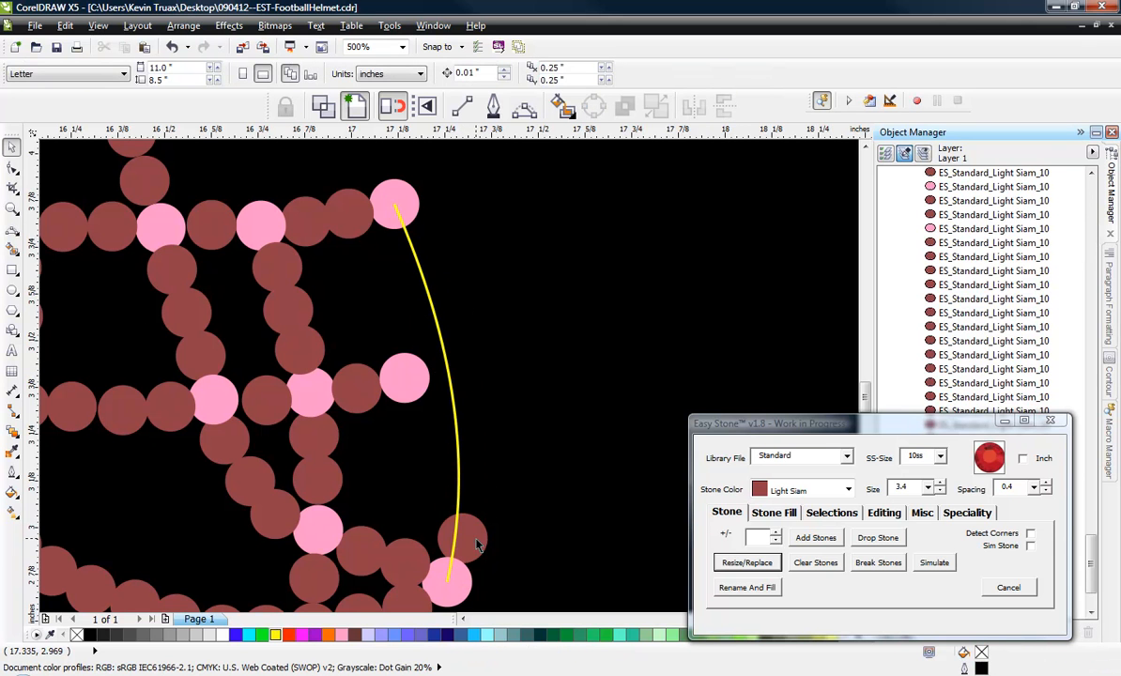
pyautogui.click(476, 544)
pyautogui.press('Delete')
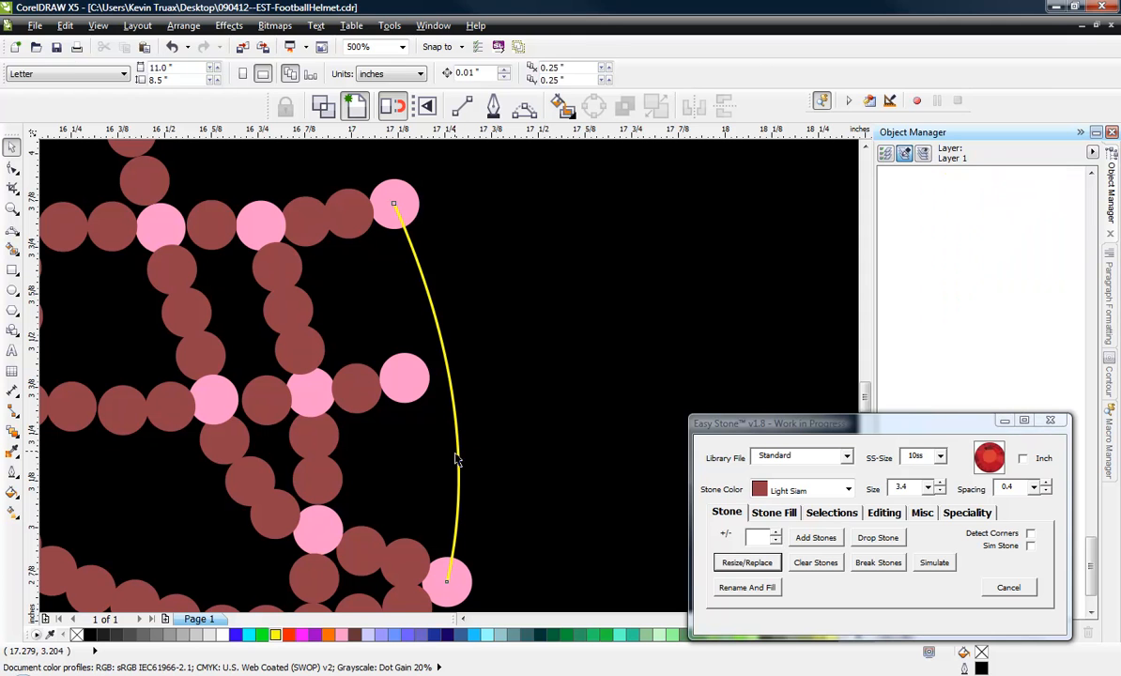
# Add 10ss Light Siam stones, size 3.4 with 0.4 spacing, along the yellow front curve and clear the selection.
pyautogui.click(455, 460)
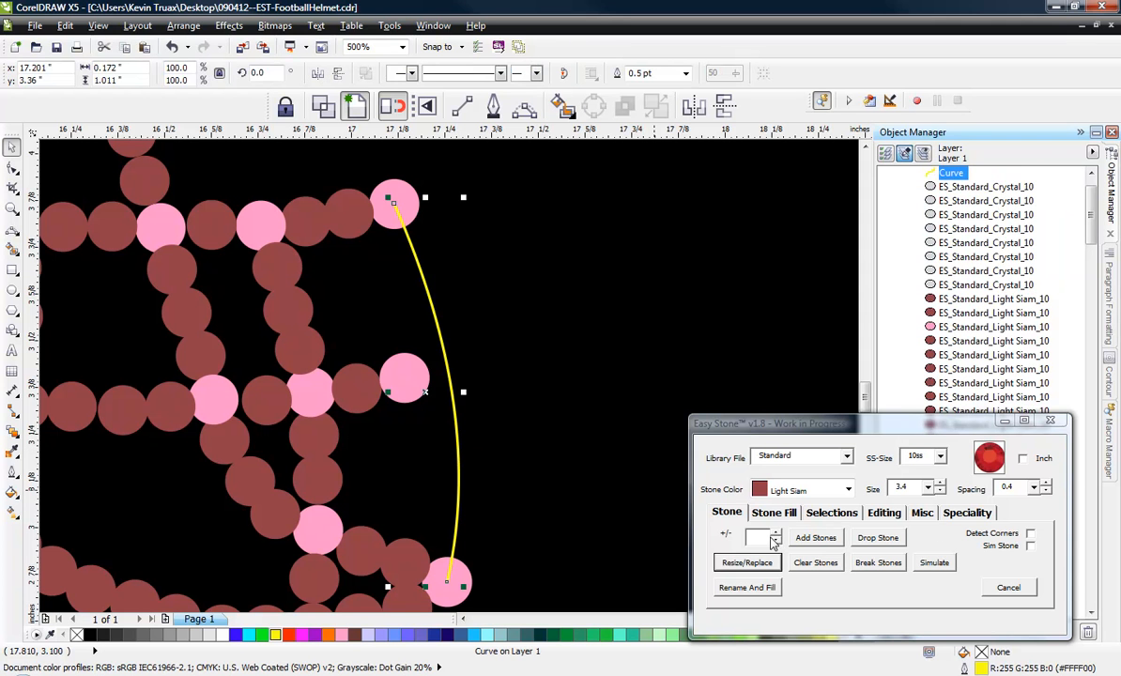
pyautogui.click(730, 514)
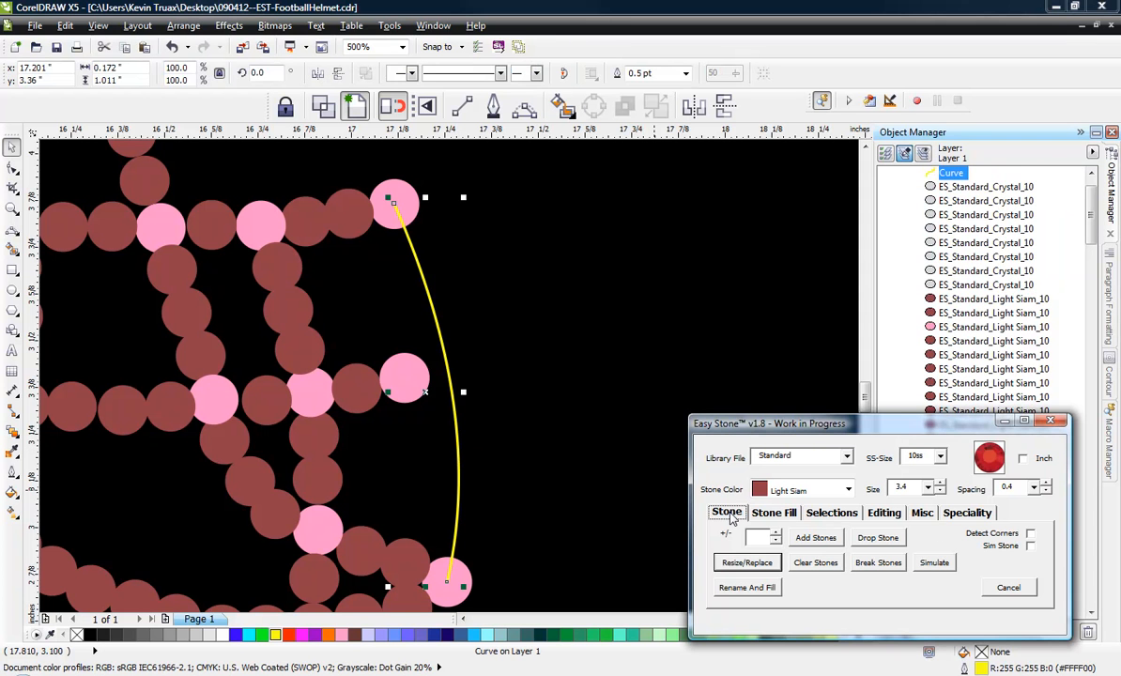
pyautogui.click(821, 539)
pyautogui.click(512, 343)
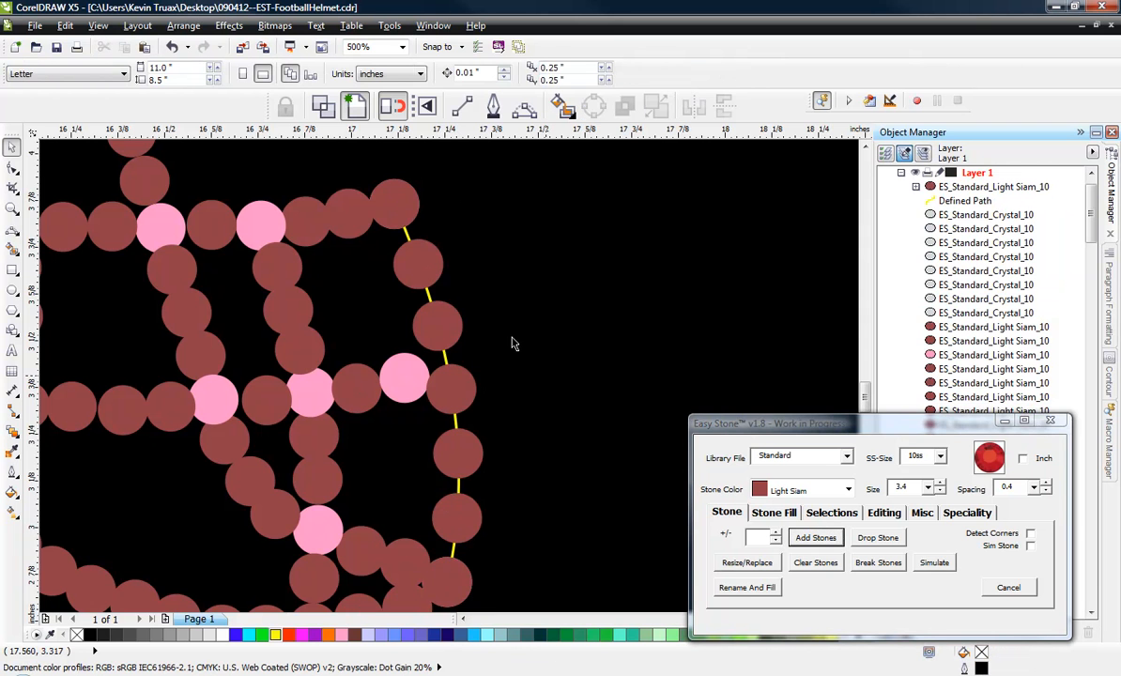
# Delete one of the two stones before the face mask's upper front corner and move the other to the middle of the gap.
pyautogui.scroll(-2, 508, 332)
pyautogui.scroll(4, 358, 258)
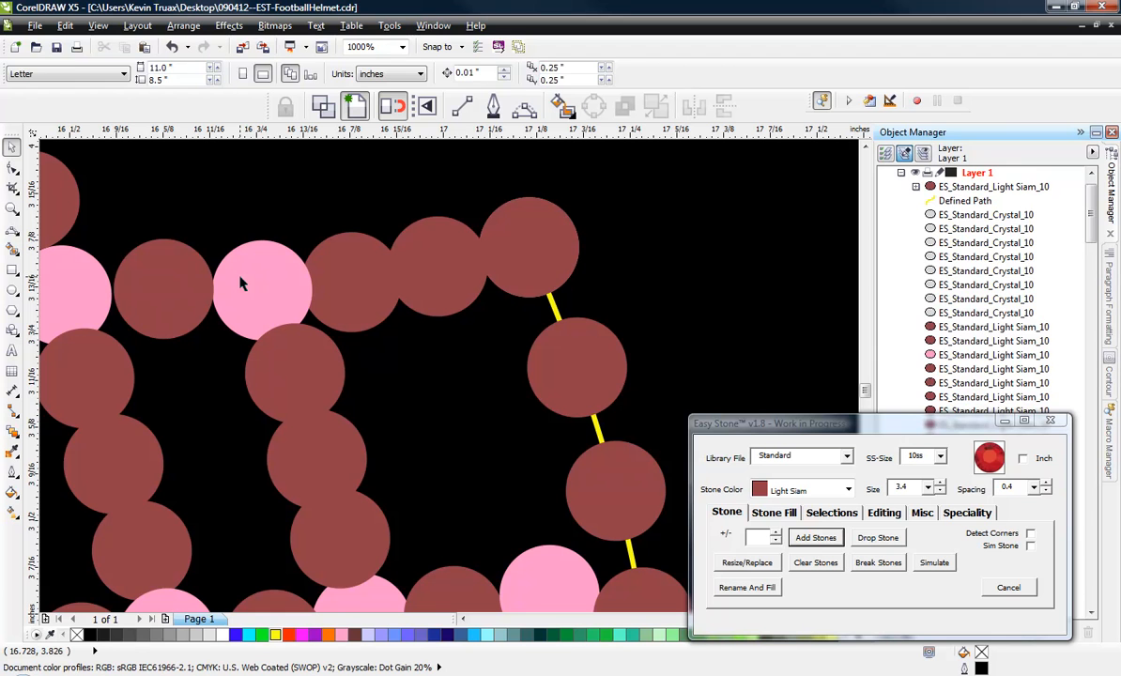
pyautogui.click(246, 283)
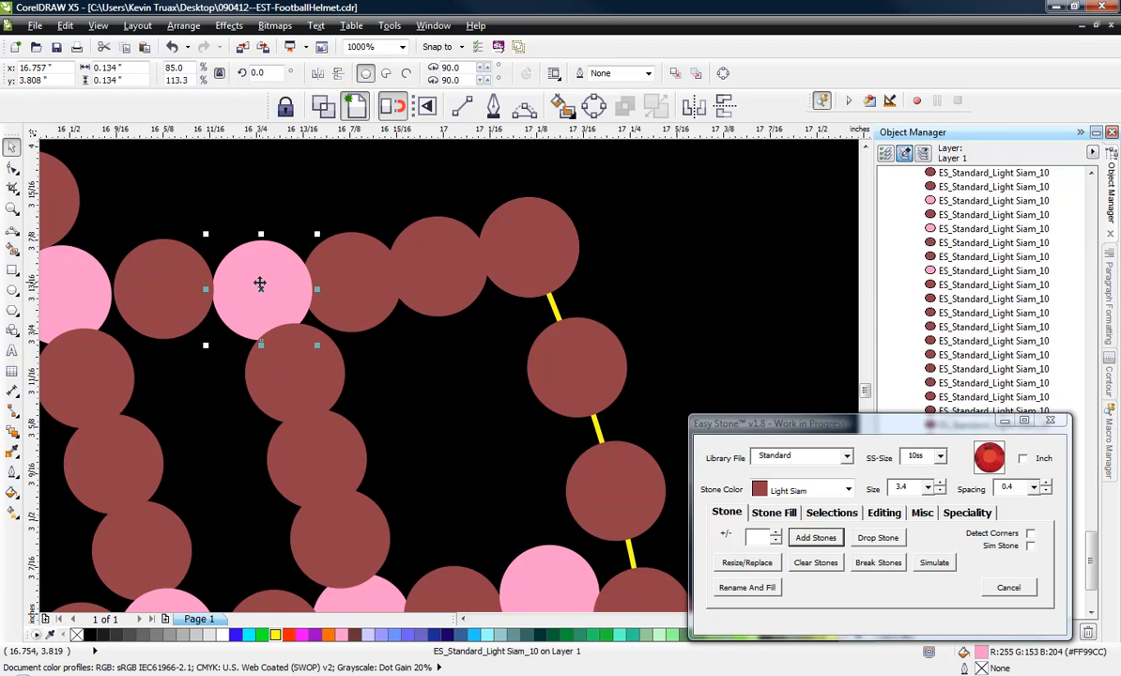
pyautogui.click(437, 270)
pyautogui.click(349, 286)
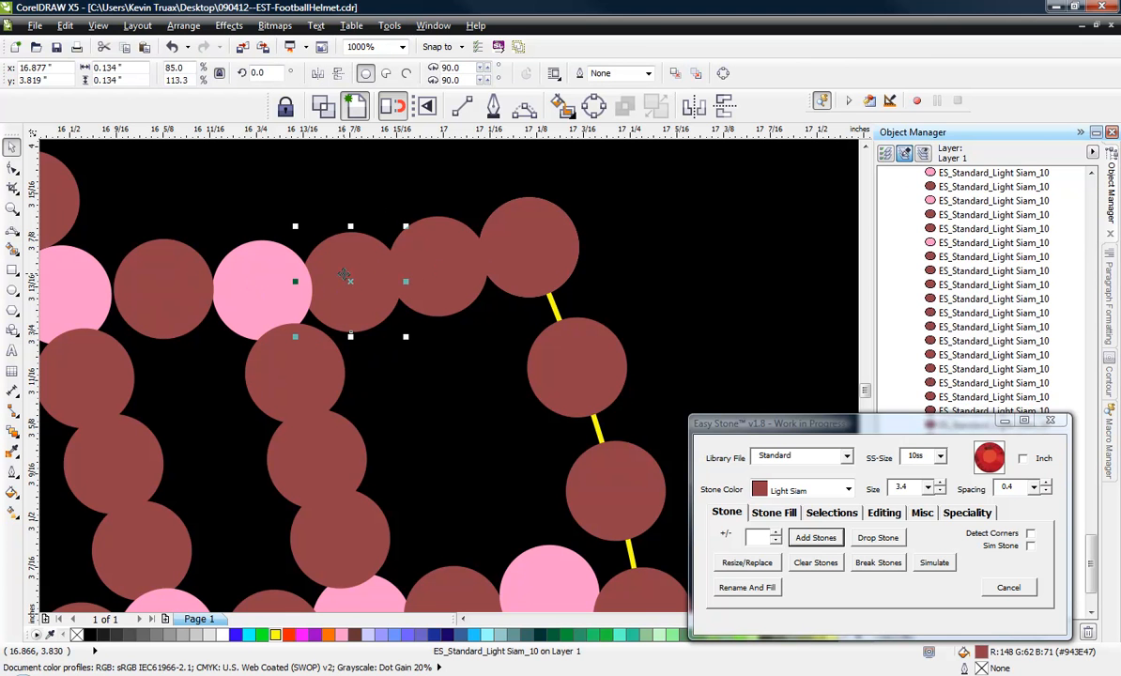
pyautogui.press('Delete')
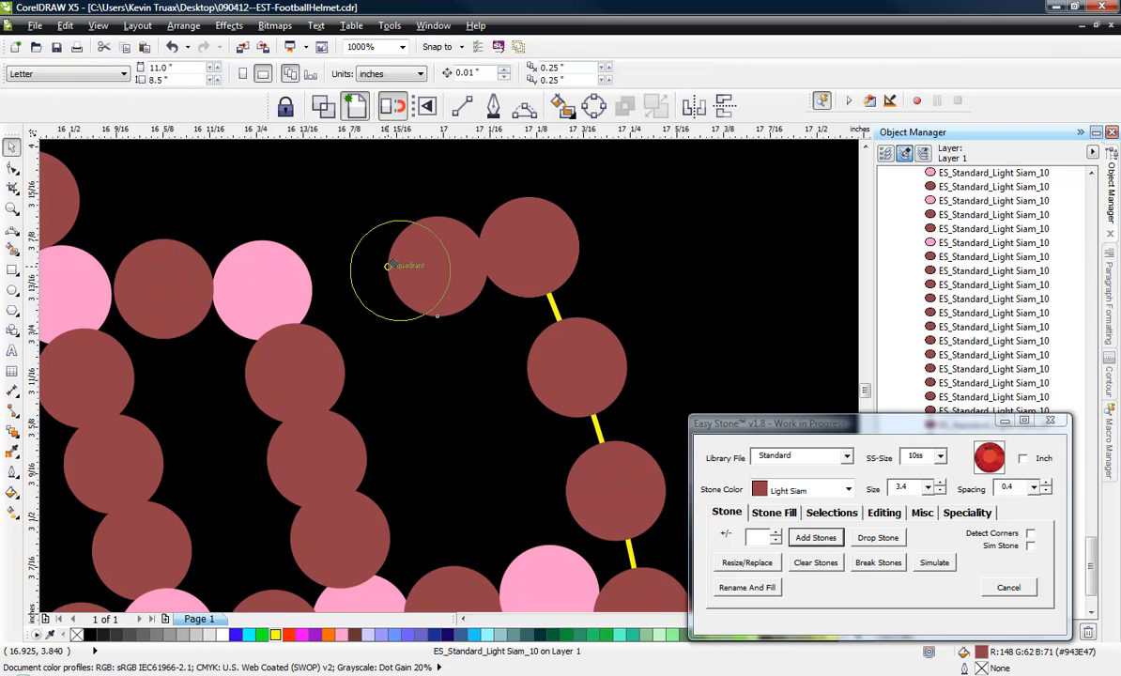
pyautogui.click(385, 265)
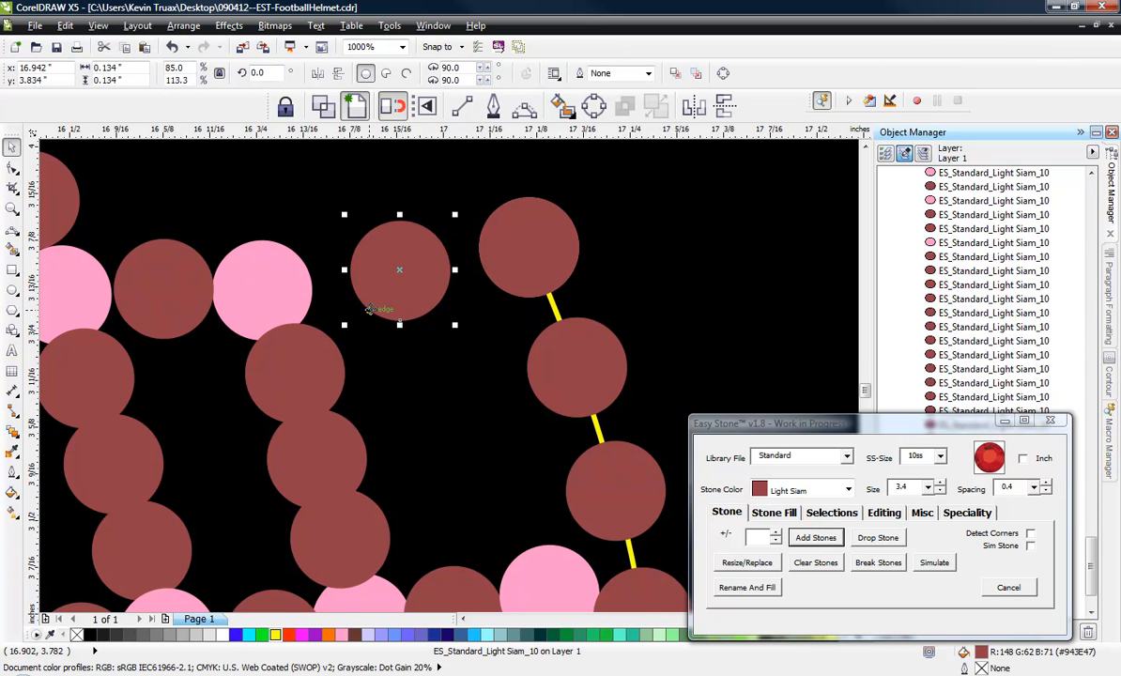
# Delete the top stone of the overlapping three in the face mask's front vertical bar and spread the other two between the pink junctions.
pyautogui.scroll(-2, 369, 309)
pyautogui.scroll(2, 325, 406)
pyautogui.click(349, 285)
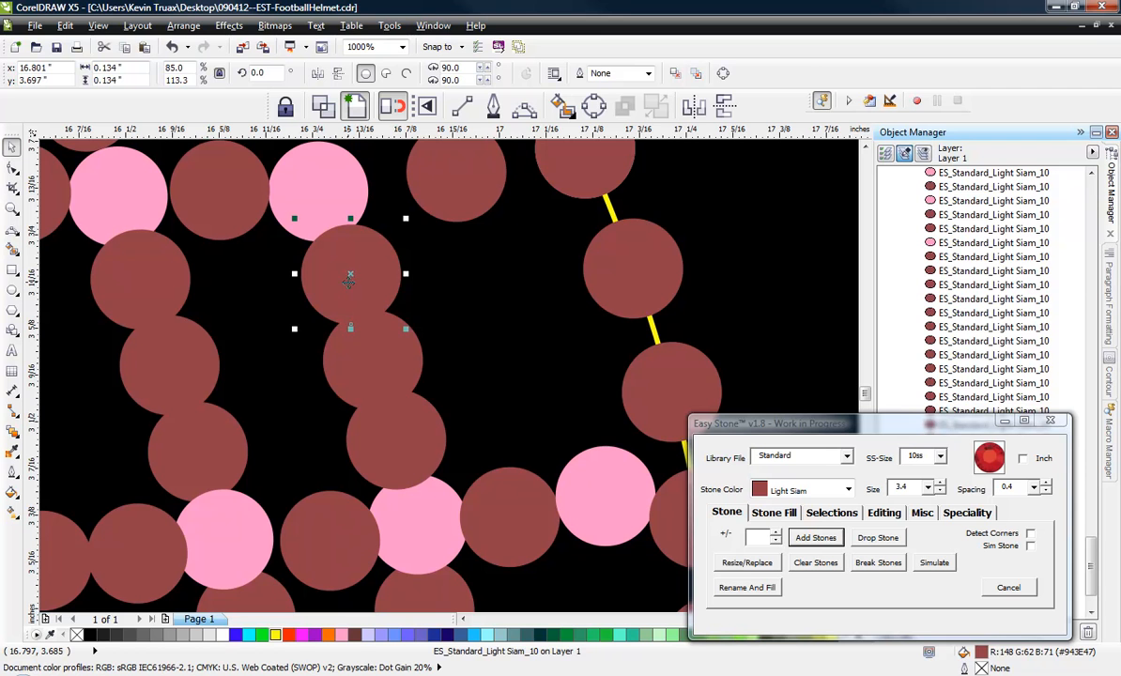
pyautogui.press('Delete')
pyautogui.moveTo(392, 364); pyautogui.dragTo(372, 307)
pyautogui.moveTo(411, 435); pyautogui.dragTo(398, 413)
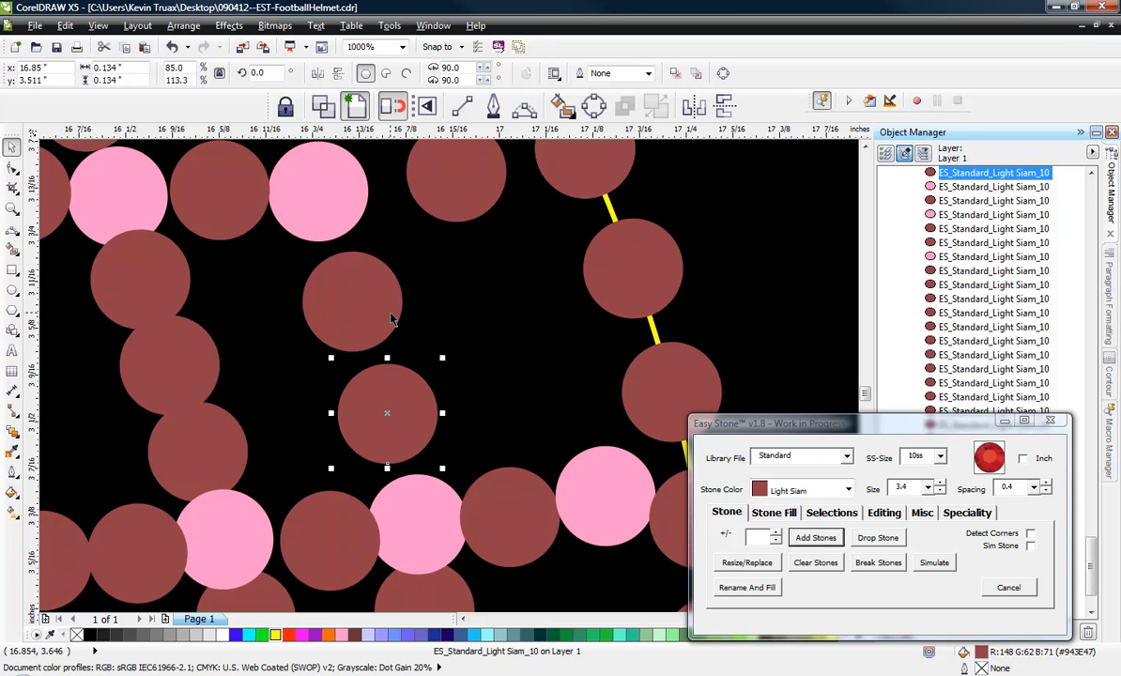
# Delete the pink stone beside the front edge on the middle bar and move the adjacent red stone forward into the gap.
pyautogui.scroll(-2, 447, 367)
pyautogui.scroll(2, 459, 394)
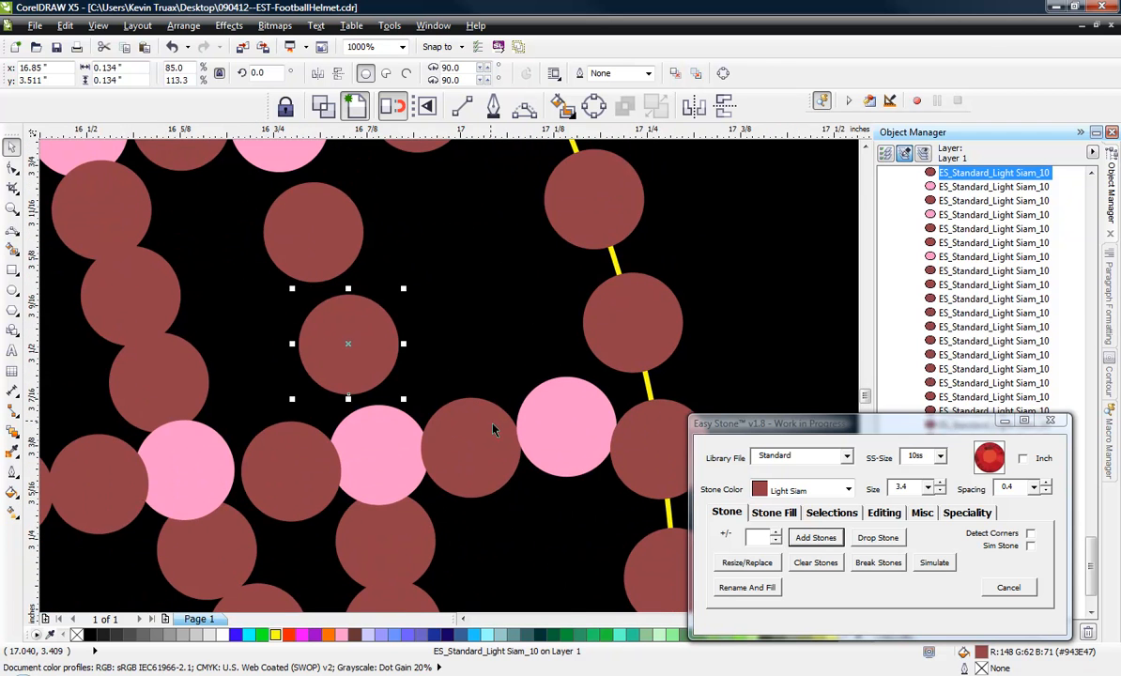
pyautogui.click(544, 438)
pyautogui.press('Delete')
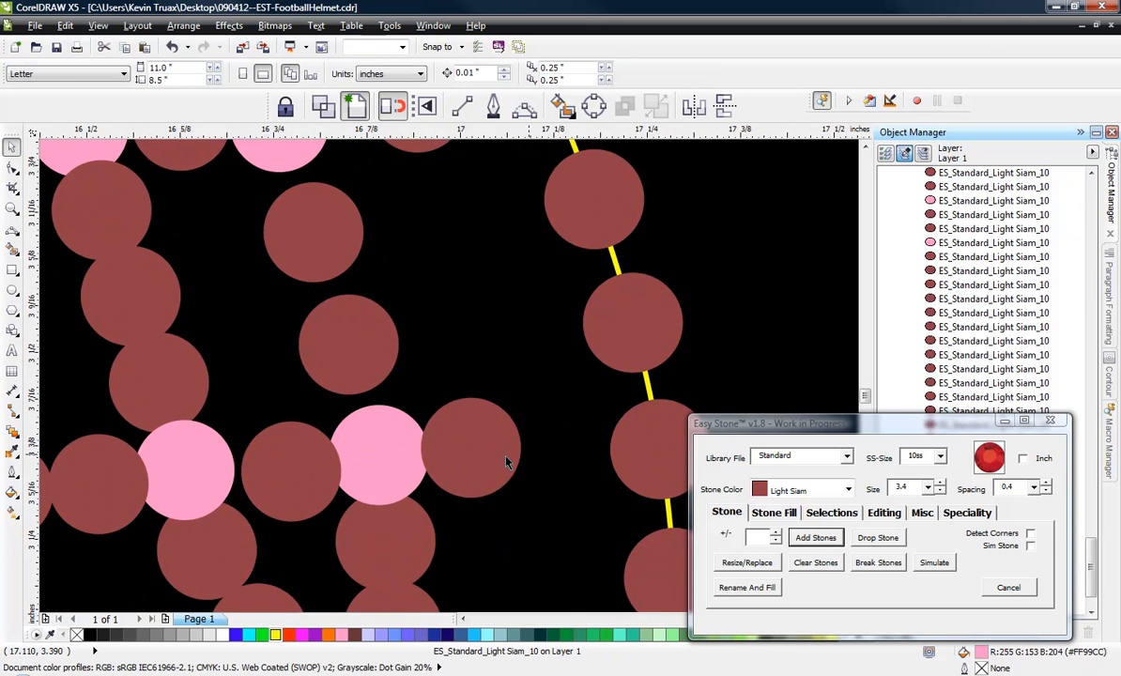
pyautogui.moveTo(549, 458); pyautogui.dragTo(555, 457)
pyautogui.scroll(-1, 450, 381)
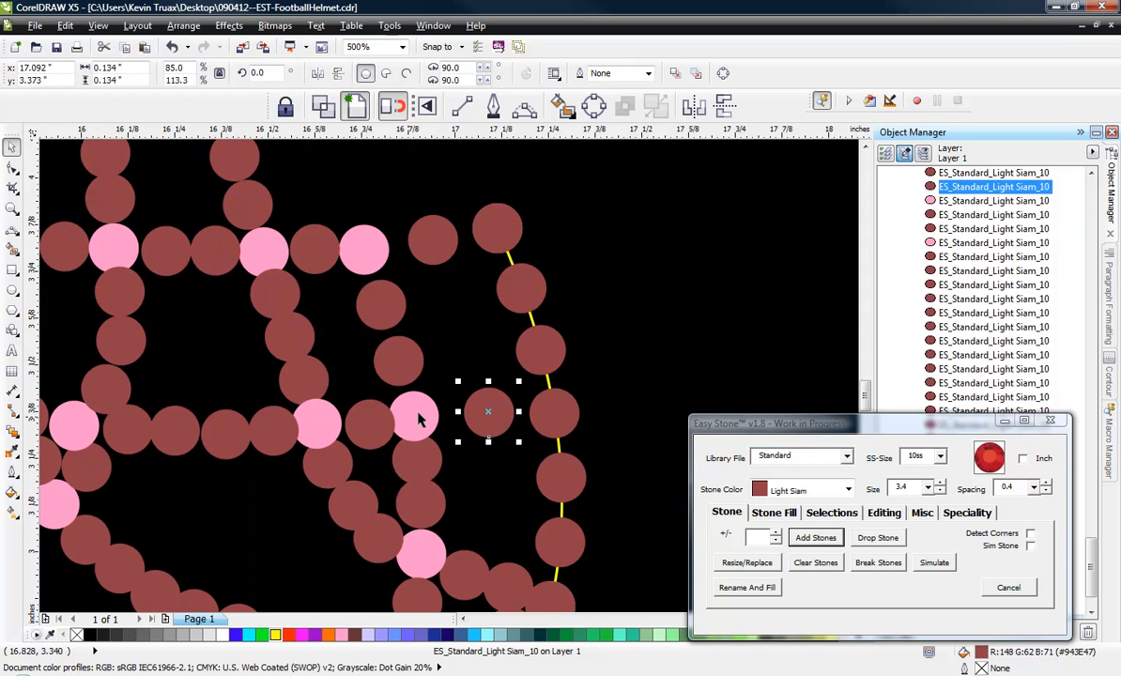
# Delete the upper of the two stones below the middle bar's front pink junction and move the other up into the gap.
pyautogui.scroll(1, 419, 419)
pyautogui.click(424, 453)
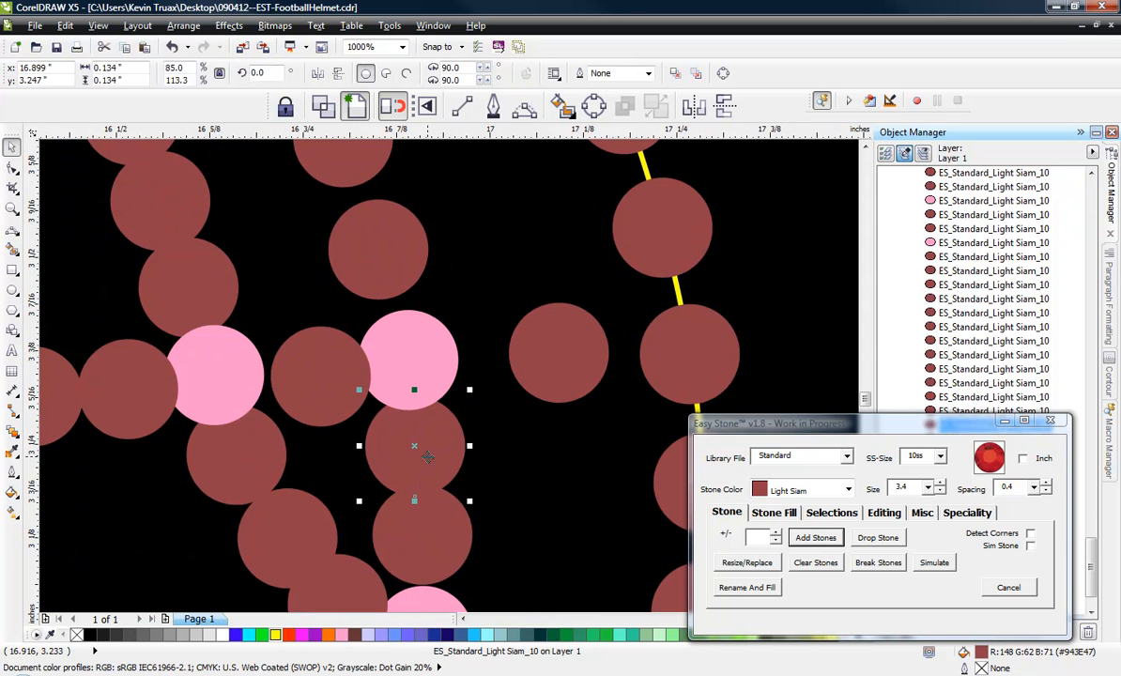
pyautogui.press('Delete')
pyautogui.moveTo(424, 530); pyautogui.dragTo(423, 481)
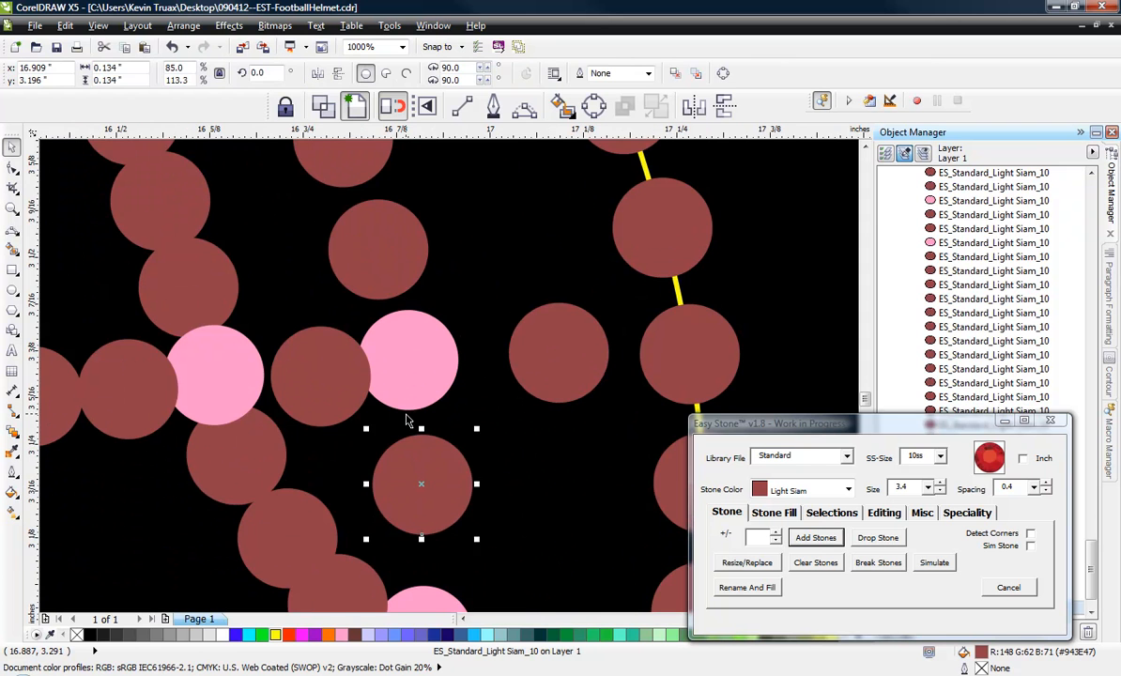
# Shift the middle bar's front pink junction stone and the red stones on either side of it to even out their gaps.
pyautogui.scroll(-1, 412, 418)
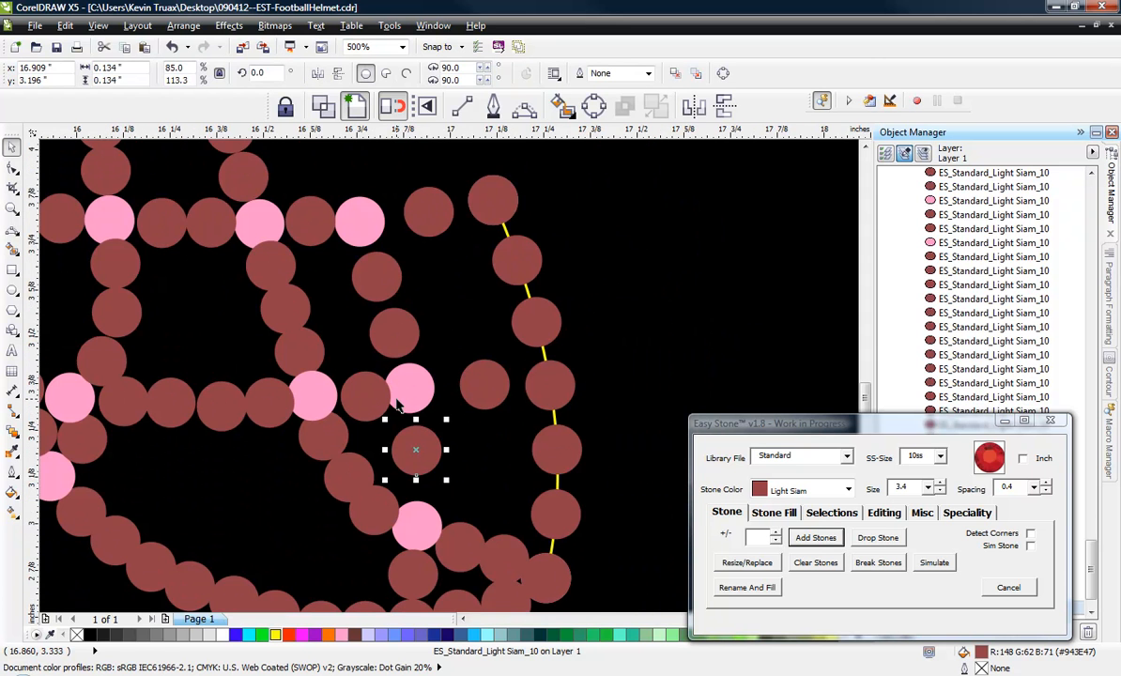
pyautogui.scroll(1, 398, 404)
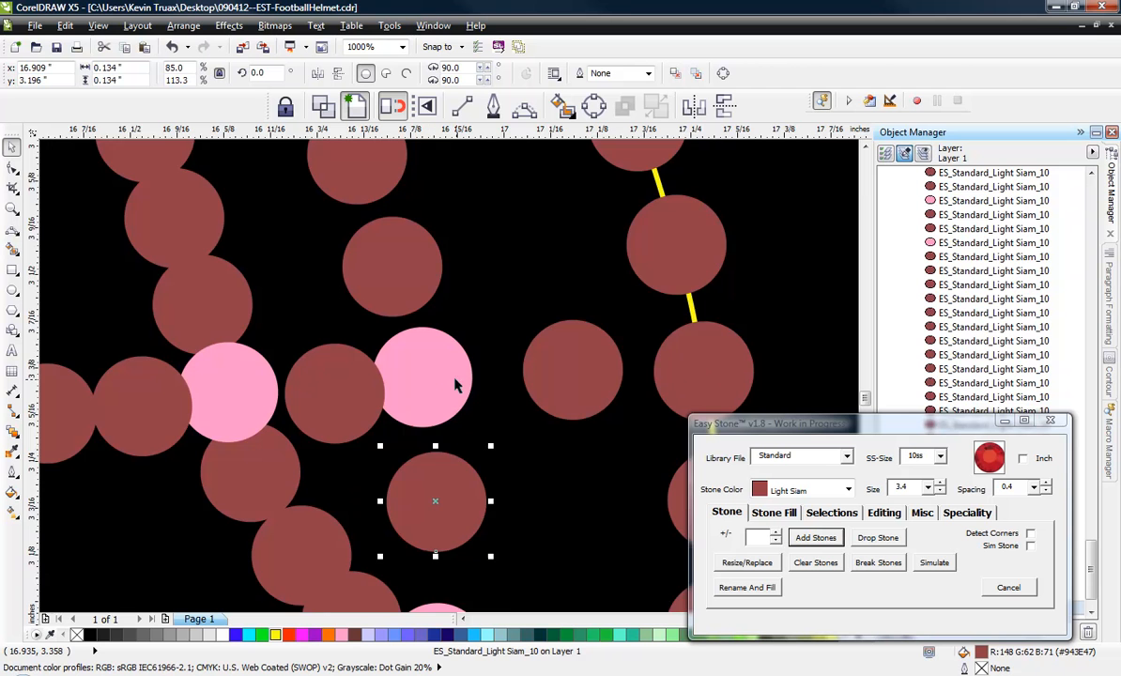
pyautogui.scroll(1, 455, 385)
pyautogui.moveTo(421, 395); pyautogui.dragTo(470, 385)
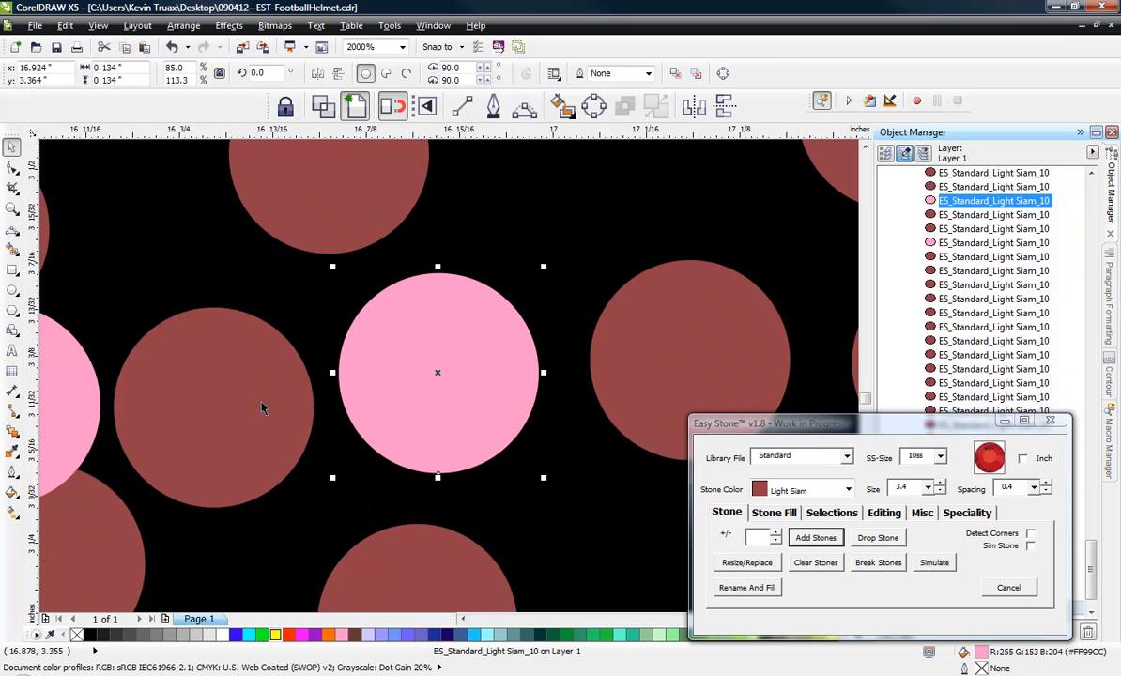
pyautogui.moveTo(261, 407); pyautogui.dragTo(272, 402)
pyautogui.moveTo(453, 398); pyautogui.dragTo(477, 395)
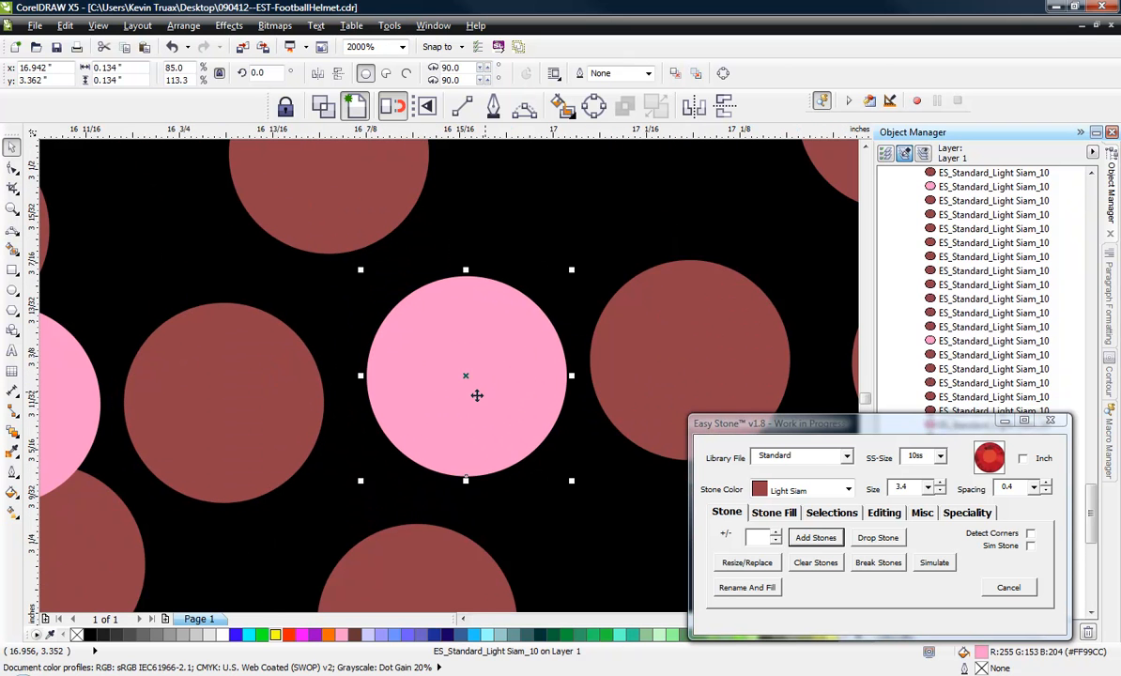
pyautogui.moveTo(277, 391); pyautogui.dragTo(291, 393)
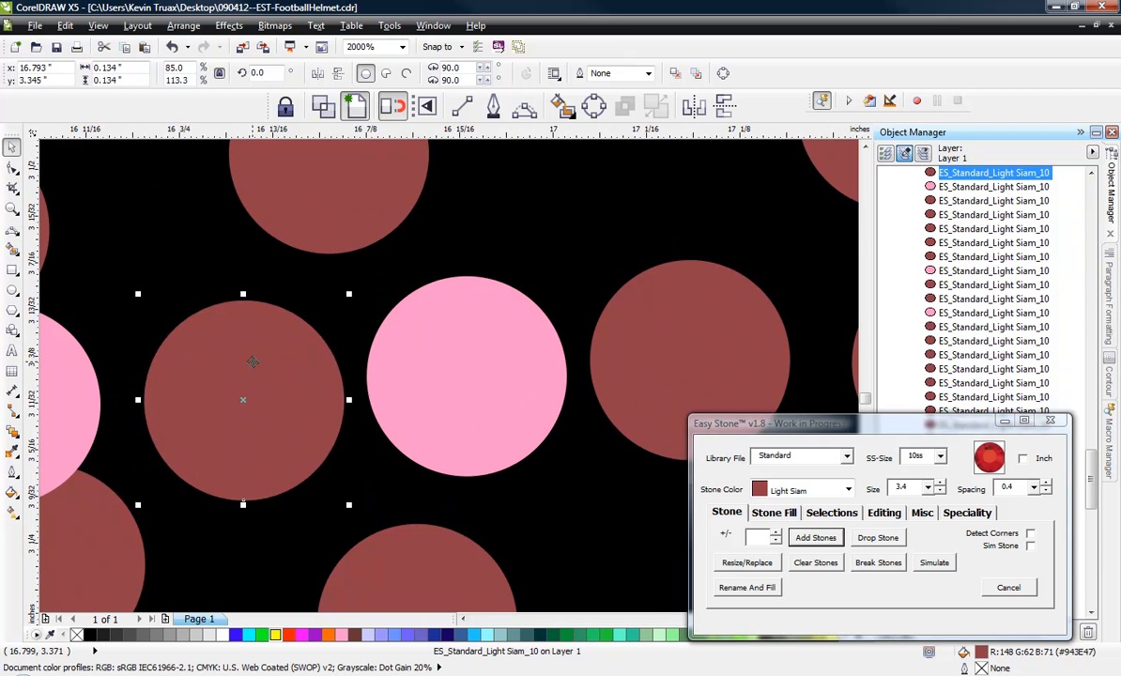
pyautogui.scroll(-1, 268, 390)
pyautogui.scroll(1, 482, 380)
pyautogui.moveTo(483, 380); pyautogui.dragTo(490, 378)
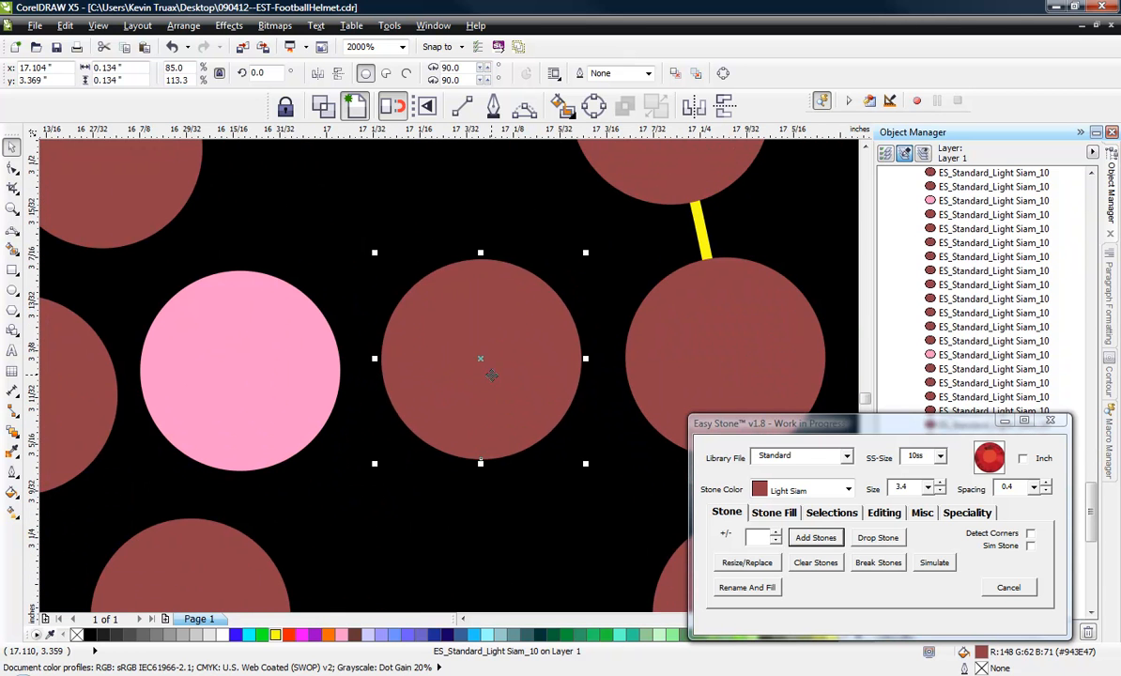
# Nudge the stone below the shifted pink junction and the two stones above it into evenly spaced alignment with it.
pyautogui.scroll(-4, 488, 377)
pyautogui.scroll(2, 418, 474)
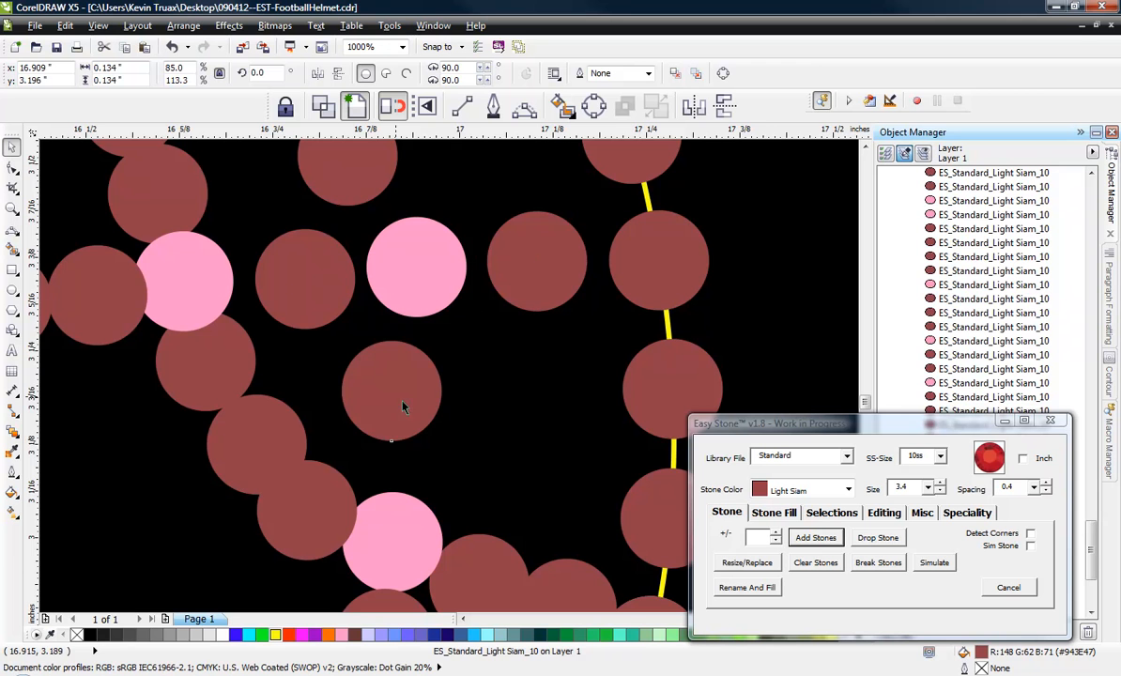
pyautogui.moveTo(405, 407)
pyautogui.mouseDown()
pyautogui.moveTo(419, 401)
pyautogui.moveTo(413, 409)
pyautogui.mouseUp()
pyautogui.scroll(-1, 328, 323)
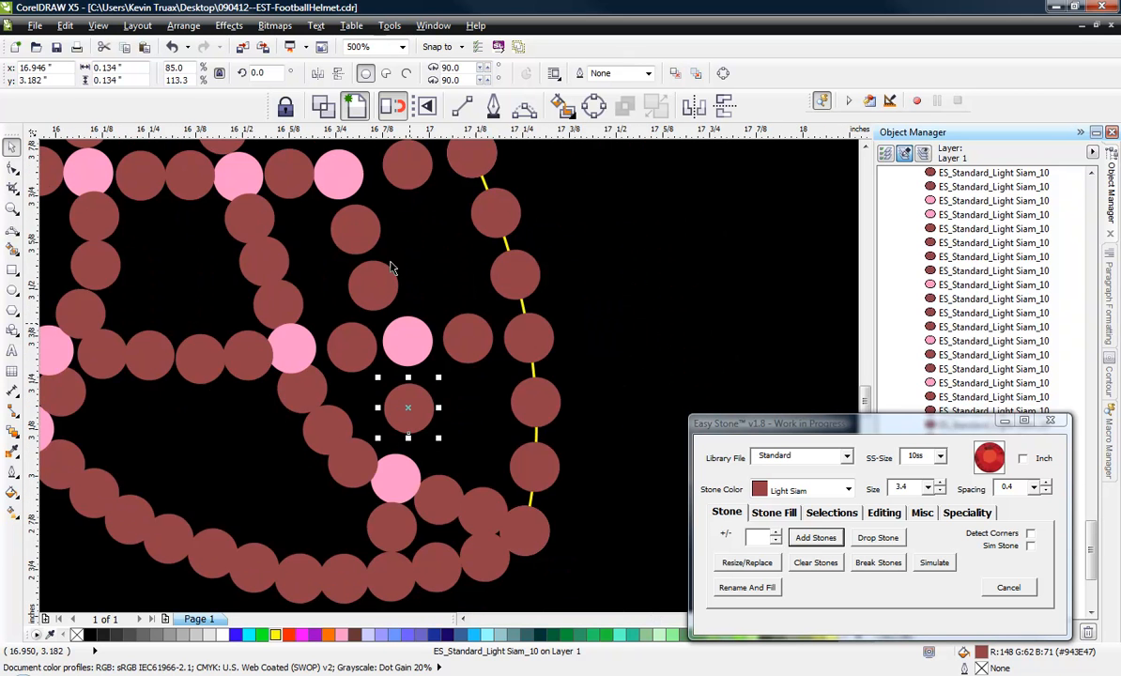
pyautogui.scroll(1, 360, 199)
pyautogui.moveTo(362, 352); pyautogui.dragTo(393, 346)
pyautogui.moveTo(351, 281)
pyautogui.mouseDown()
pyautogui.moveTo(372, 281)
pyautogui.moveTo(360, 278)
pyautogui.mouseUp()
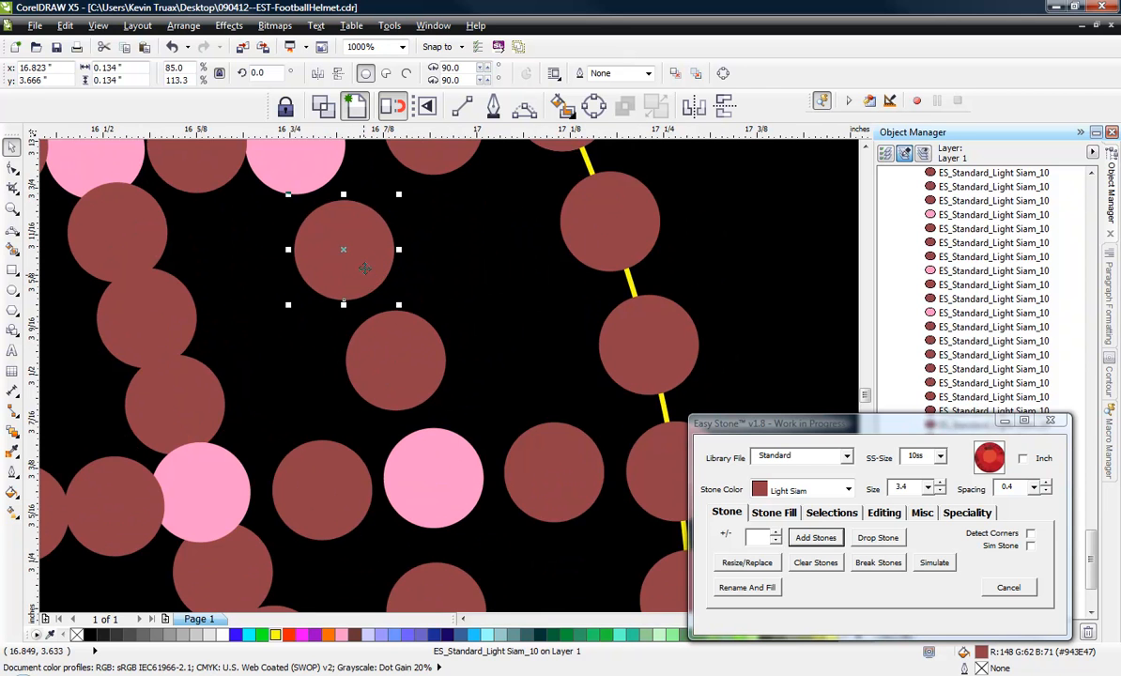
# Delete the stone next to the lower pink junction on the lower front bar and move the remaining stone into the gap's middle.
pyautogui.scroll(-1, 366, 268)
pyautogui.scroll(-2, 413, 450)
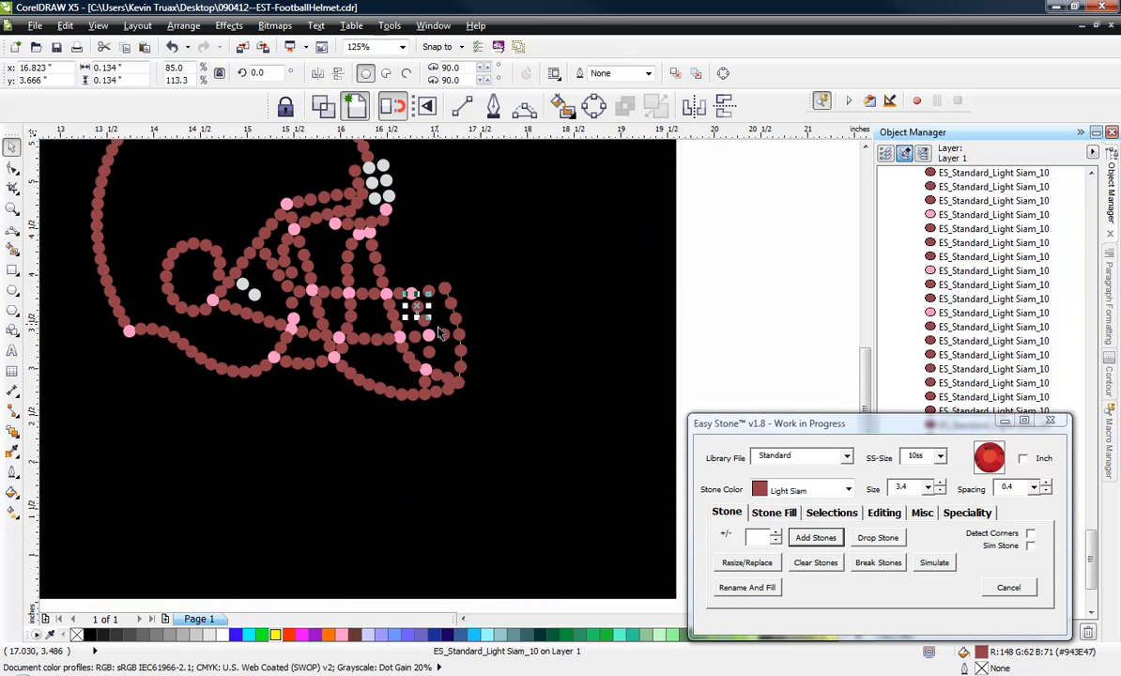
pyautogui.scroll(3, 421, 364)
pyautogui.click(403, 360)
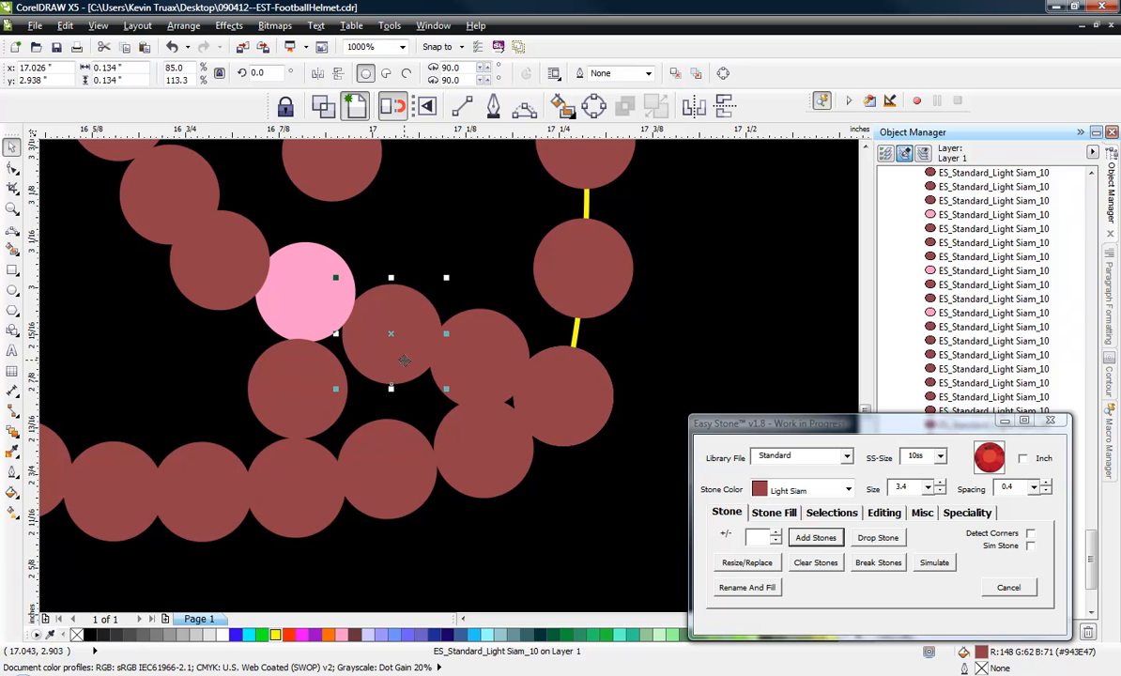
pyautogui.press('Delete')
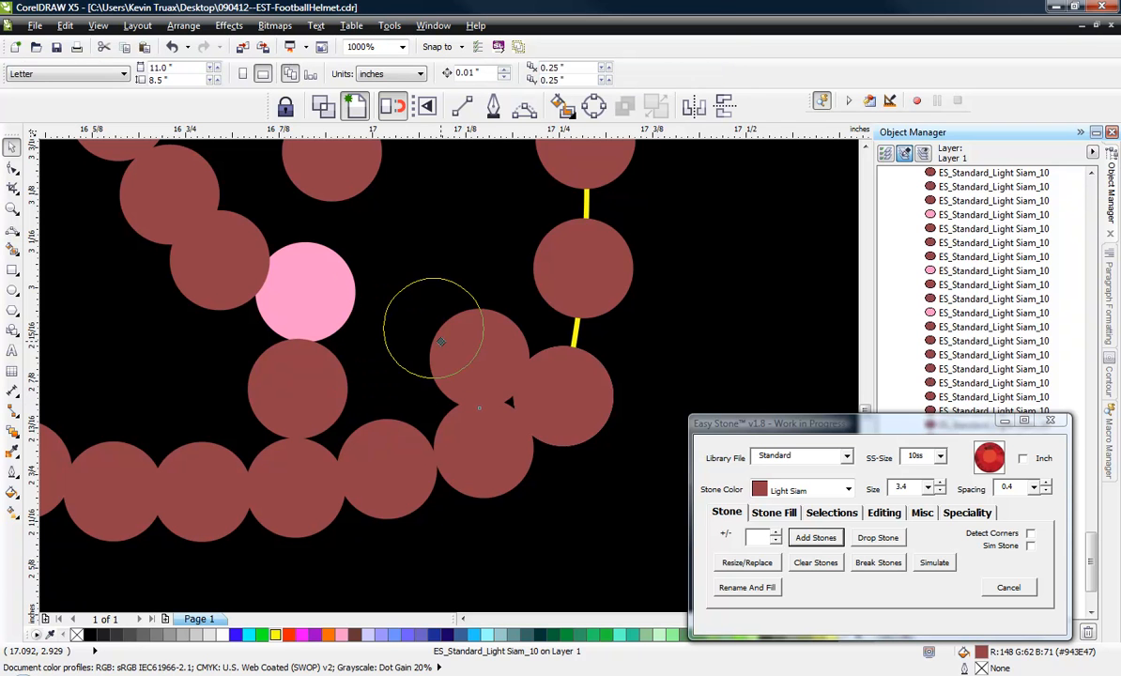
pyautogui.click(446, 351)
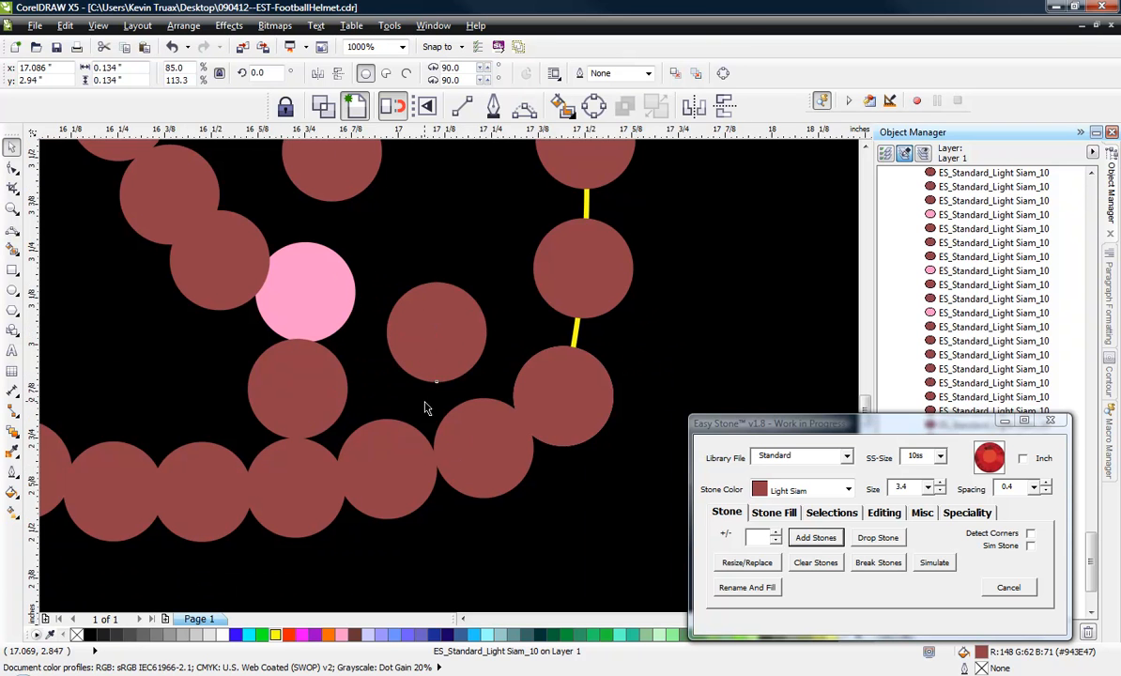
# Move the lower pink junction stone up and reposition the stones below, in front of and above it to separate them.
pyautogui.scroll(-2, 332, 317)
pyautogui.scroll(2, 410, 408)
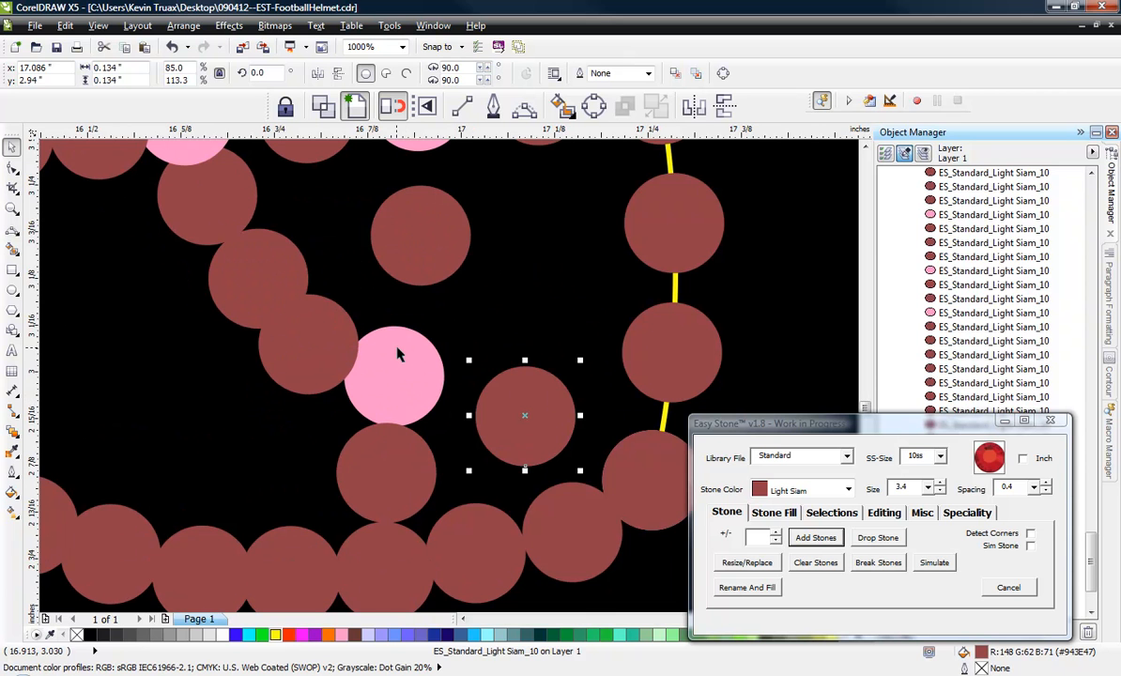
pyautogui.moveTo(397, 353); pyautogui.dragTo(402, 332)
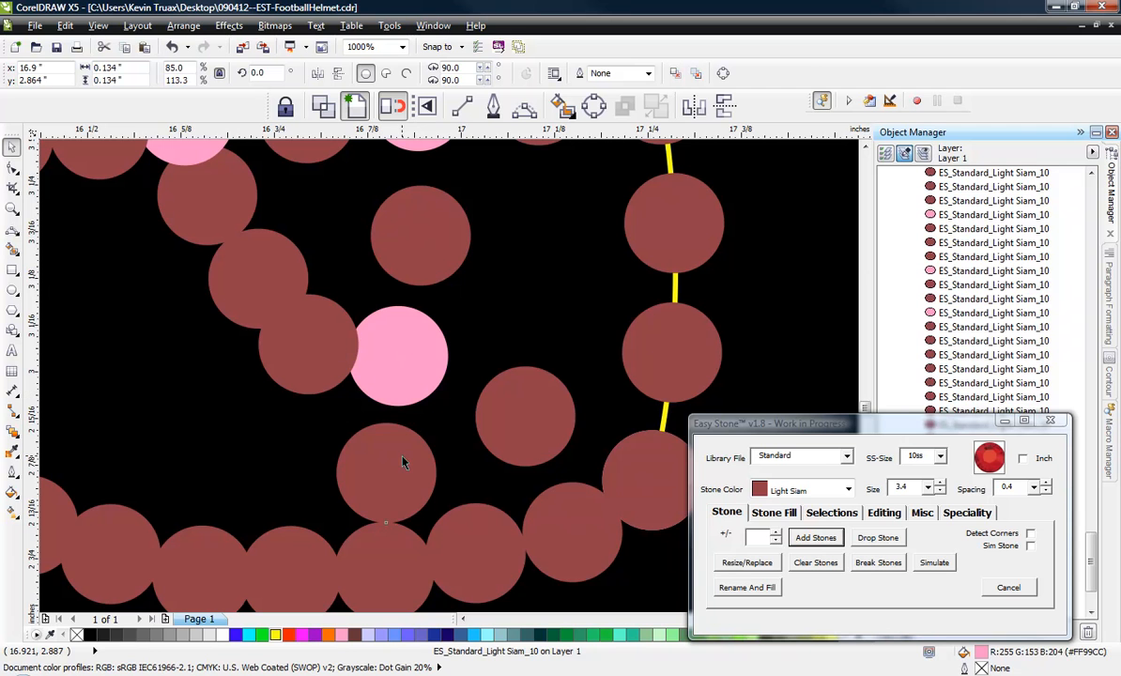
pyautogui.moveTo(403, 461); pyautogui.dragTo(401, 451)
pyautogui.moveTo(415, 366); pyautogui.dragTo(417, 356)
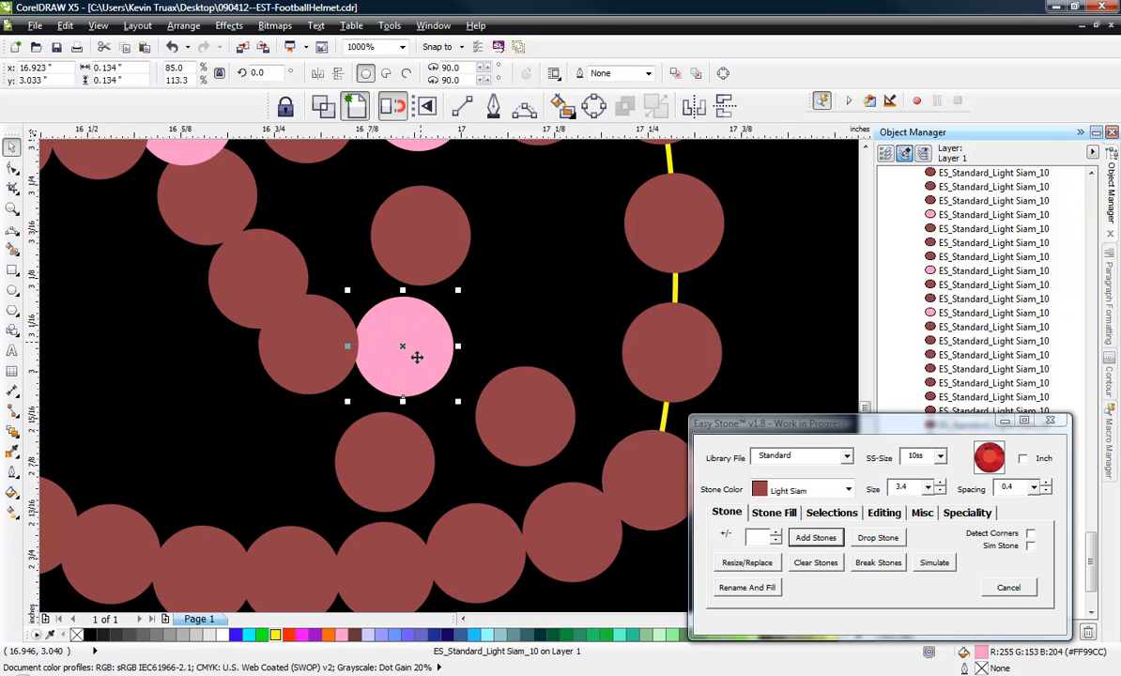
pyautogui.moveTo(388, 458); pyautogui.dragTo(389, 451)
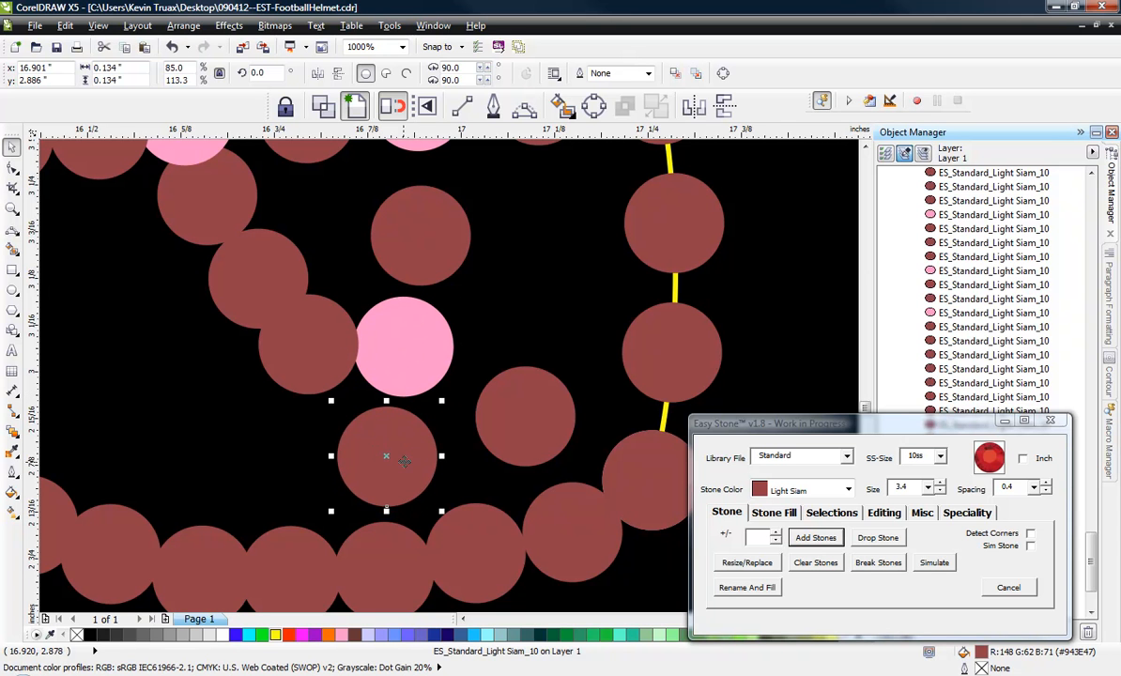
pyautogui.scroll(-1, 414, 458)
pyautogui.scroll(1, 454, 418)
pyautogui.moveTo(484, 455); pyautogui.dragTo(493, 442)
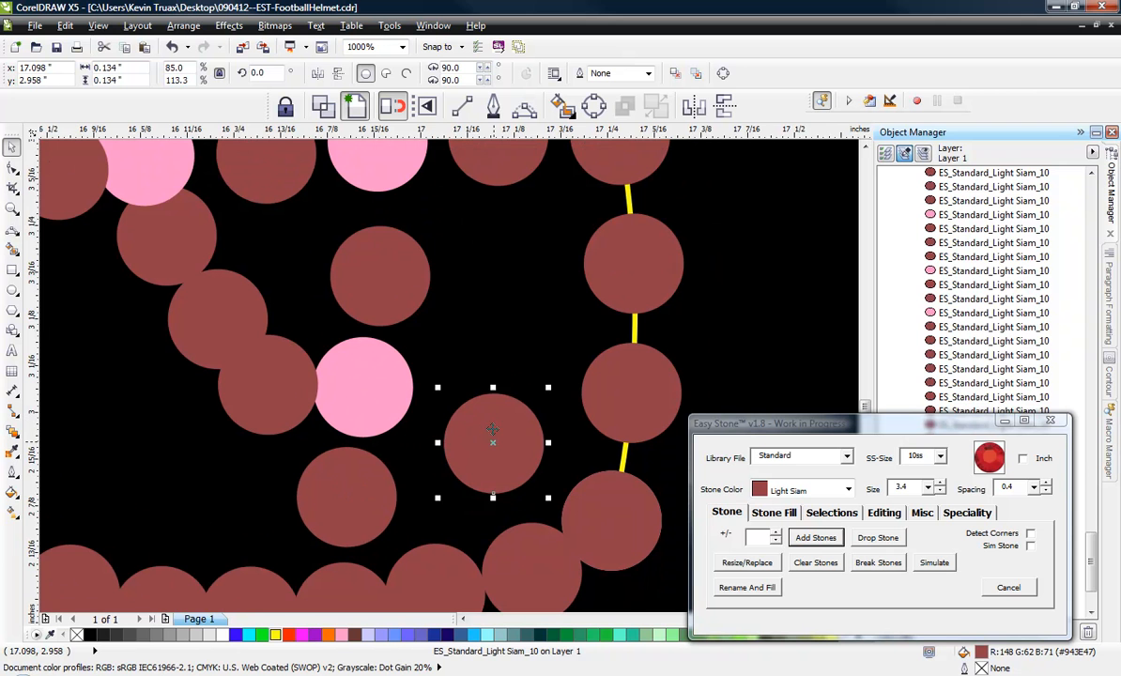
pyautogui.moveTo(354, 245); pyautogui.dragTo(355, 232)
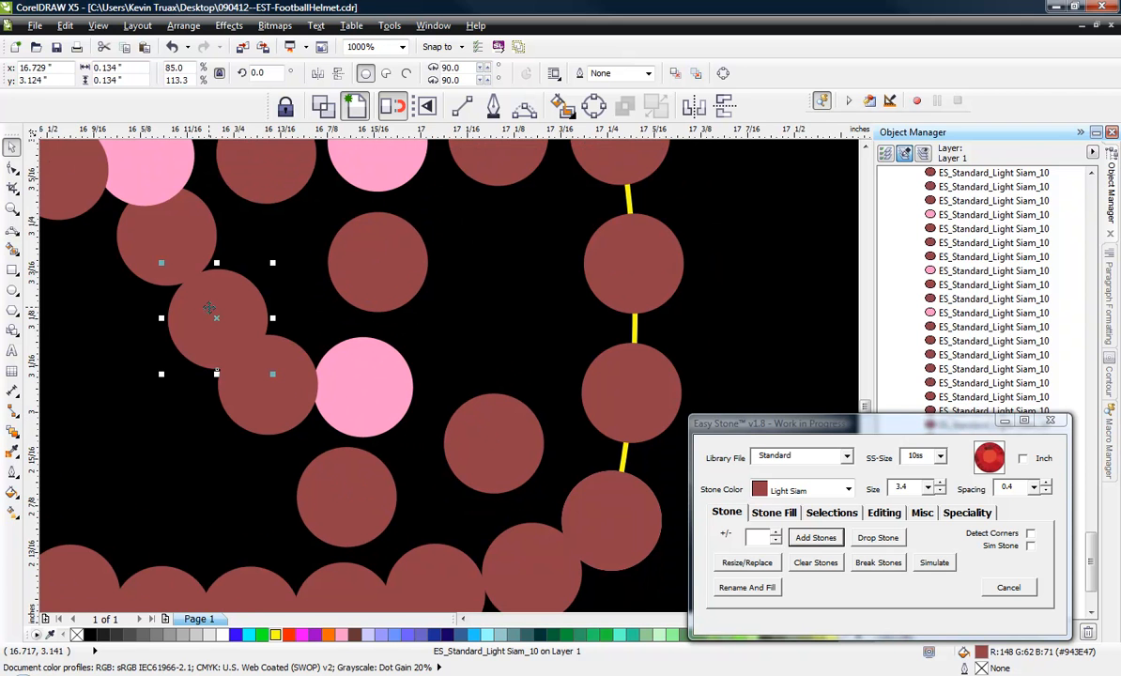
# Delete the middle stone of the diagonal row leading to the lower pink junction and spread the other two apart.
pyautogui.press('Delete')
pyautogui.moveTo(177, 219); pyautogui.dragTo(195, 248)
pyautogui.moveTo(278, 424); pyautogui.dragTo(268, 401)
# Fine-tune the lower pink junction stone and its surrounding red stones so that the gaps around it are even.
pyautogui.moveTo(353, 406); pyautogui.dragTo(367, 416)
pyautogui.moveTo(333, 494); pyautogui.dragTo(334, 495)
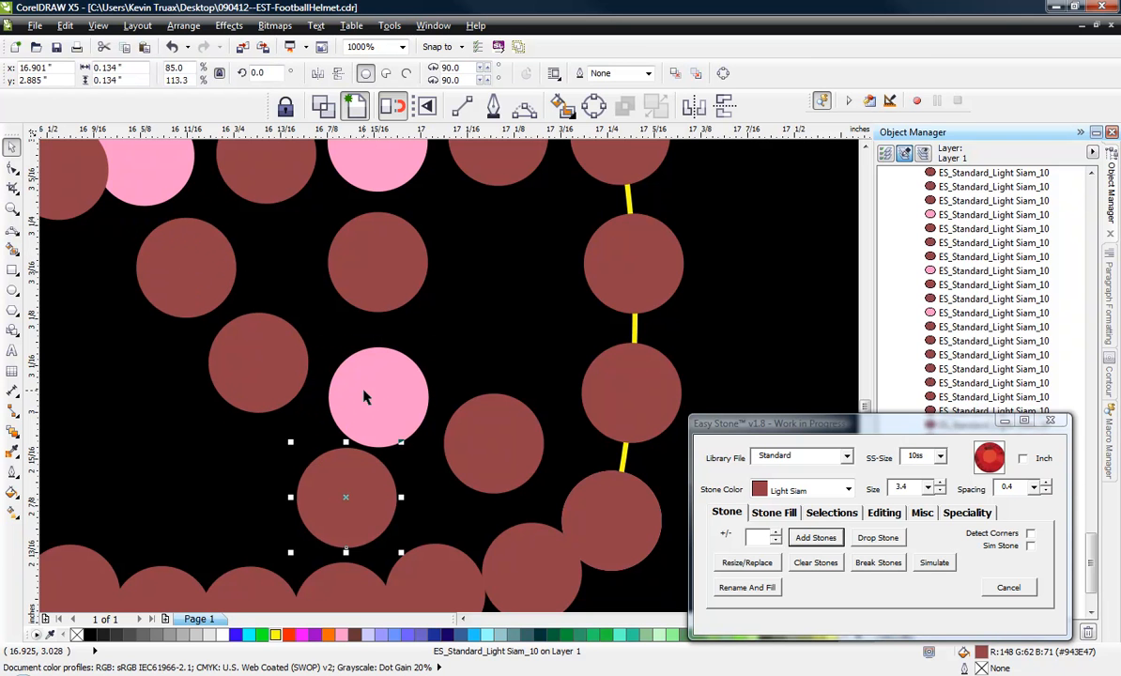
pyautogui.moveTo(364, 389); pyautogui.dragTo(379, 396)
pyautogui.moveTo(268, 354); pyautogui.dragTo(291, 338)
pyautogui.moveTo(381, 397); pyautogui.dragTo(368, 387)
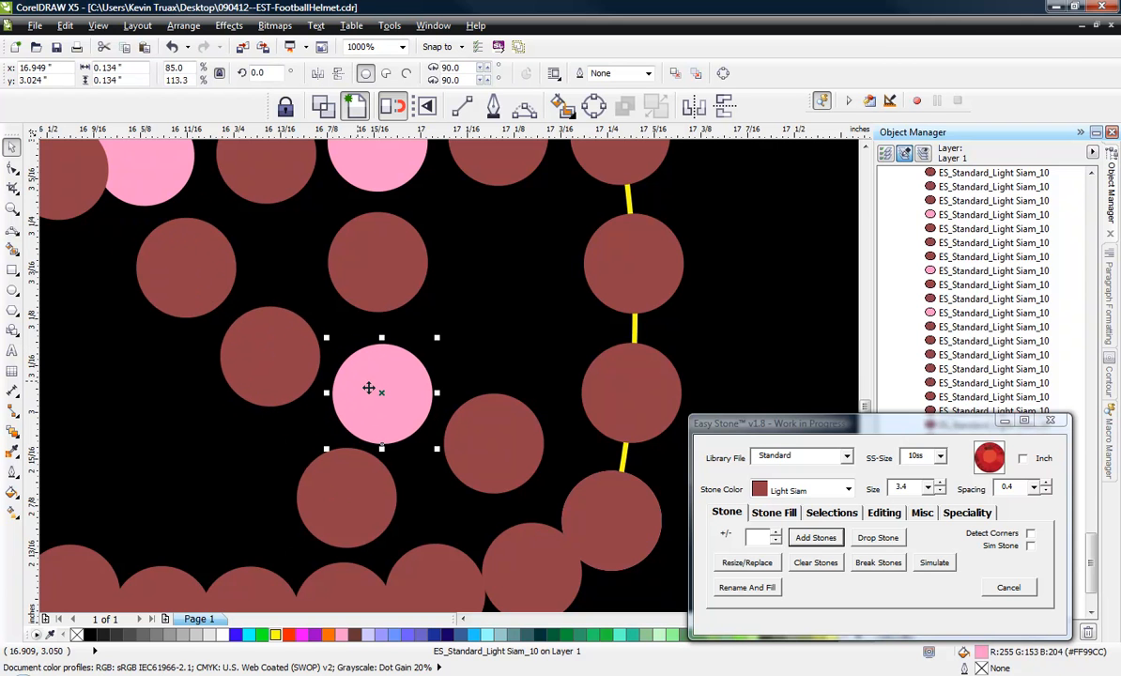
pyautogui.moveTo(498, 431); pyautogui.dragTo(504, 422)
pyautogui.moveTo(389, 261); pyautogui.dragTo(399, 264)
pyautogui.scroll(-4, 493, 357)
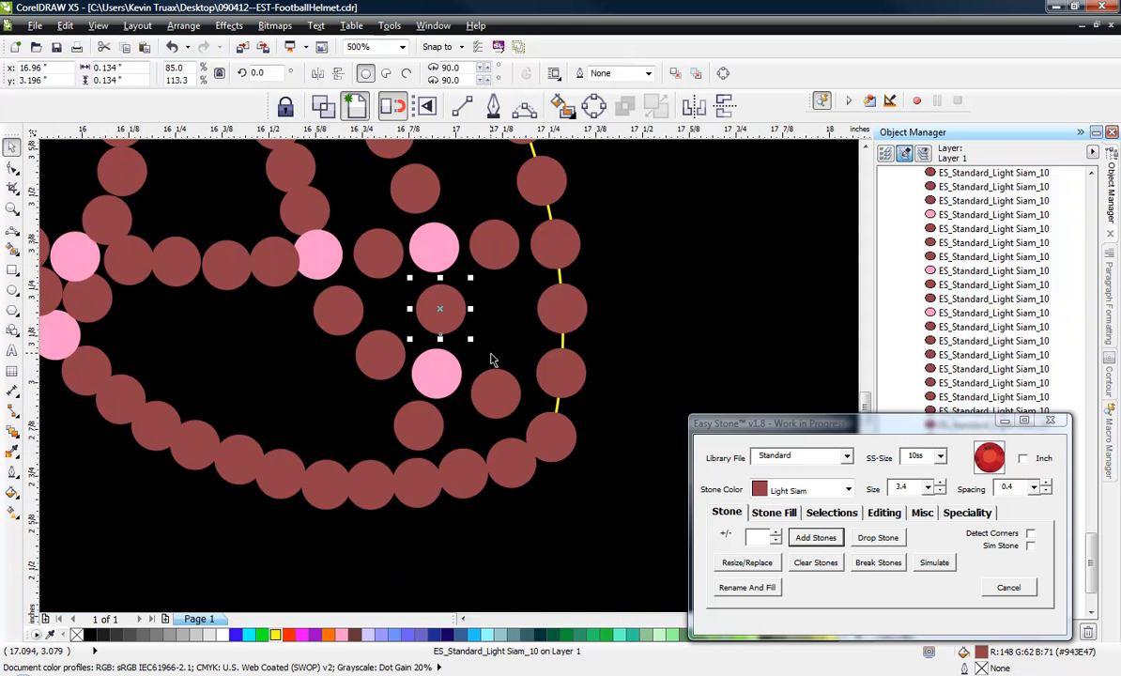
# Draw a yellow-outlined three-point curve about 1.33 inches wide along the face mask's bottom edge, from the rear pink stone to the front corner stone.
pyautogui.scroll(2, 310, 416)
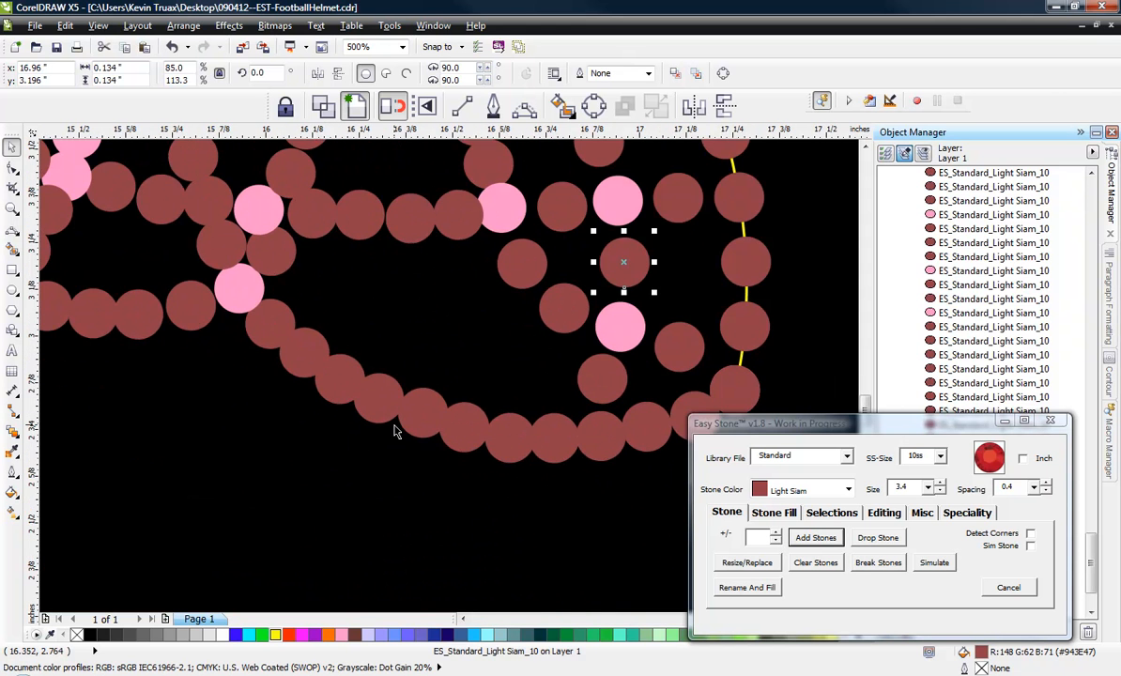
pyautogui.scroll(-2, 394, 431)
pyautogui.scroll(2, 507, 424)
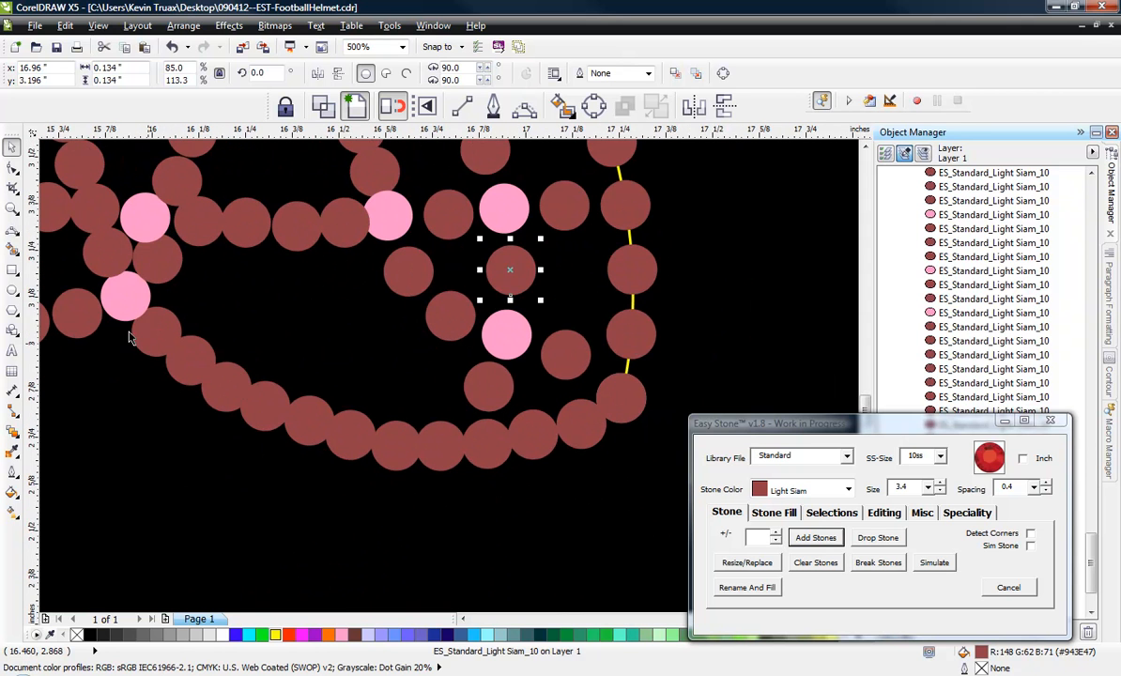
pyautogui.click(522, 106)
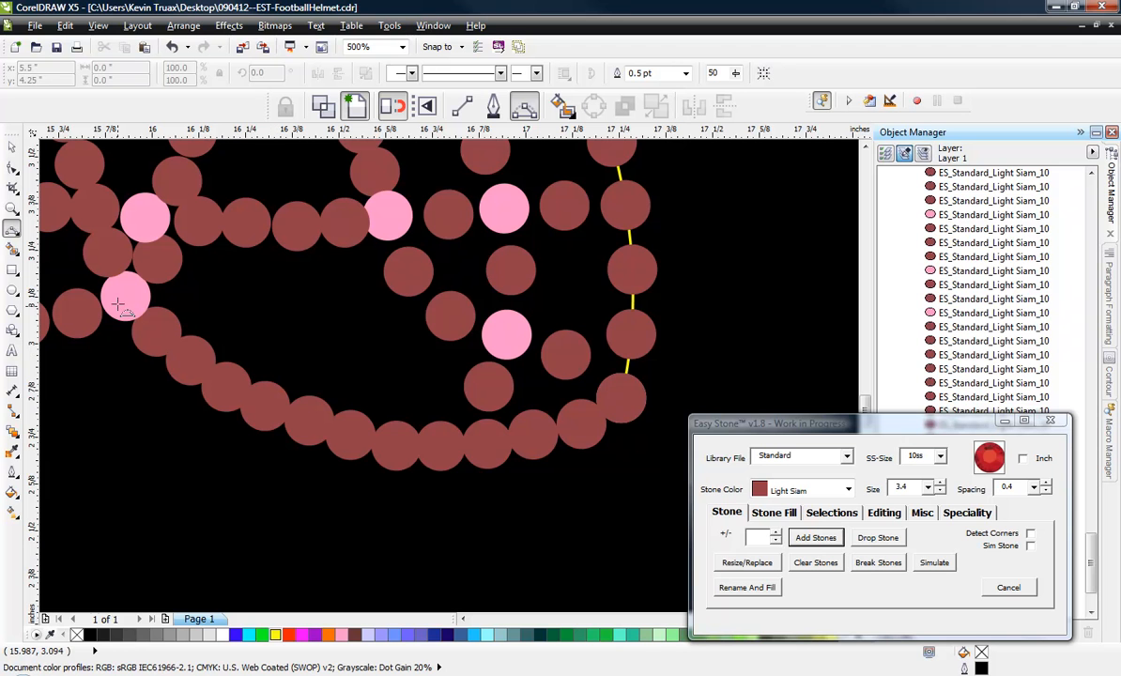
pyautogui.moveTo(126, 297); pyautogui.dragTo(619, 401)
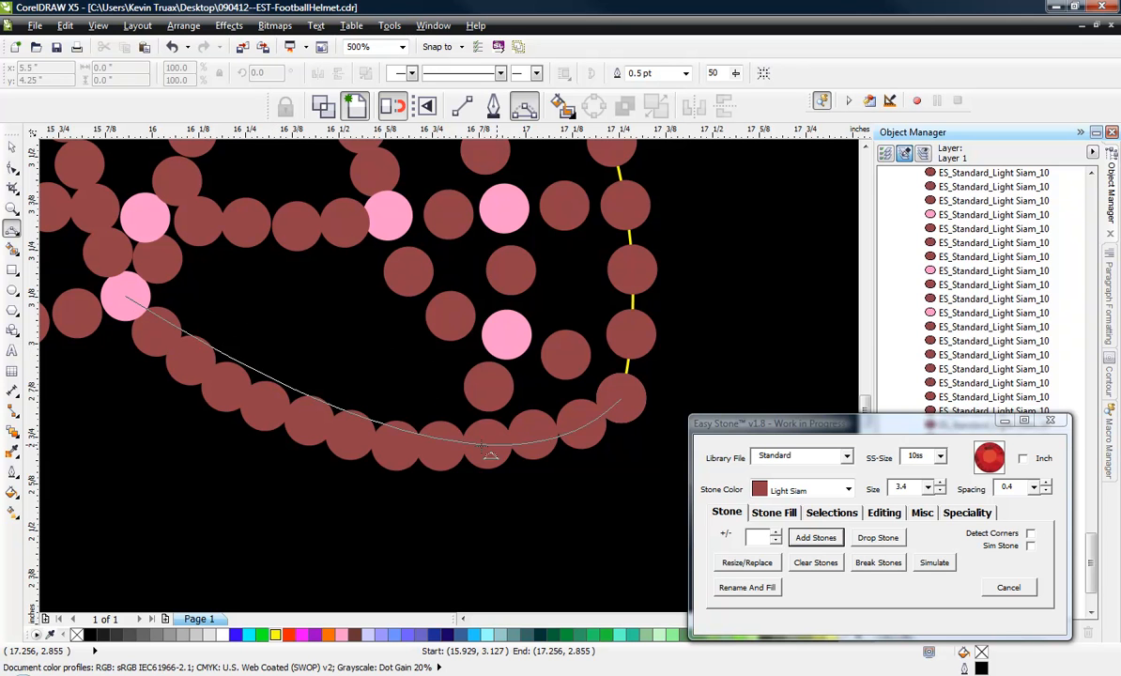
pyautogui.click(347, 433)
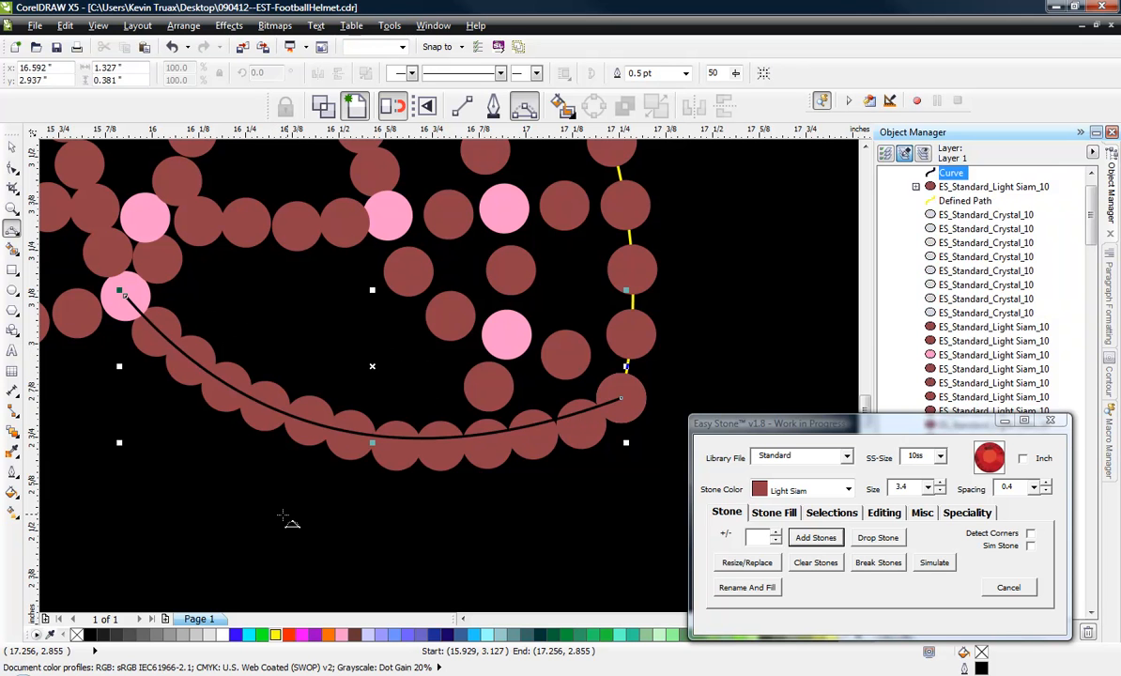
pyautogui.rightClick(276, 635)
pyautogui.click(11, 145)
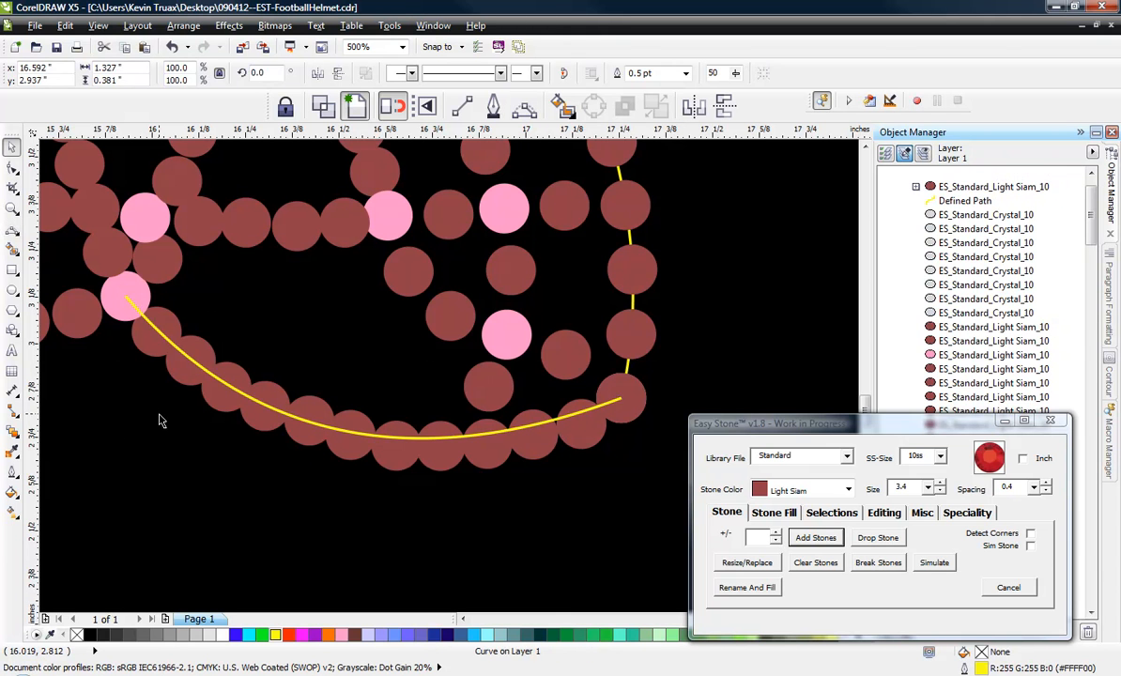
# Delete the overlapping red stones along the face mask's bottom curve, keeping the rear pink stone and the front corner stone.
pyautogui.click(155, 355)
pyautogui.press('Delete')
pyautogui.click(186, 370)
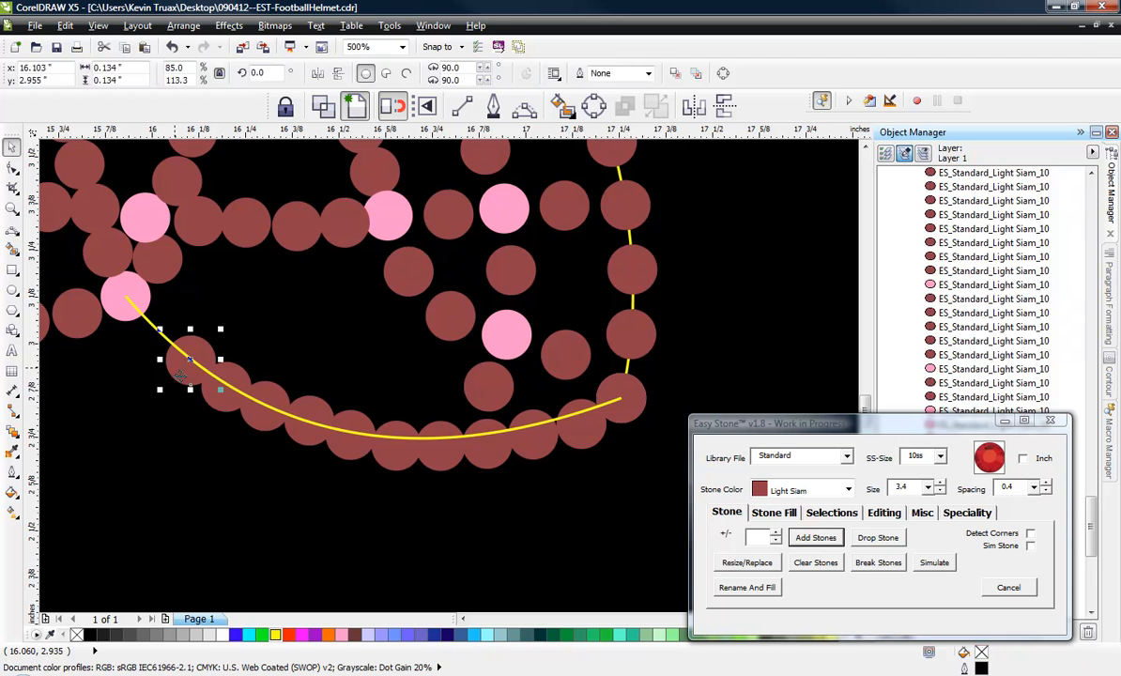
pyautogui.press('Delete')
pyautogui.click(222, 392)
pyautogui.press('Delete')
pyautogui.click(260, 428)
pyautogui.press('Delete')
pyautogui.click(308, 439)
pyautogui.press('Delete')
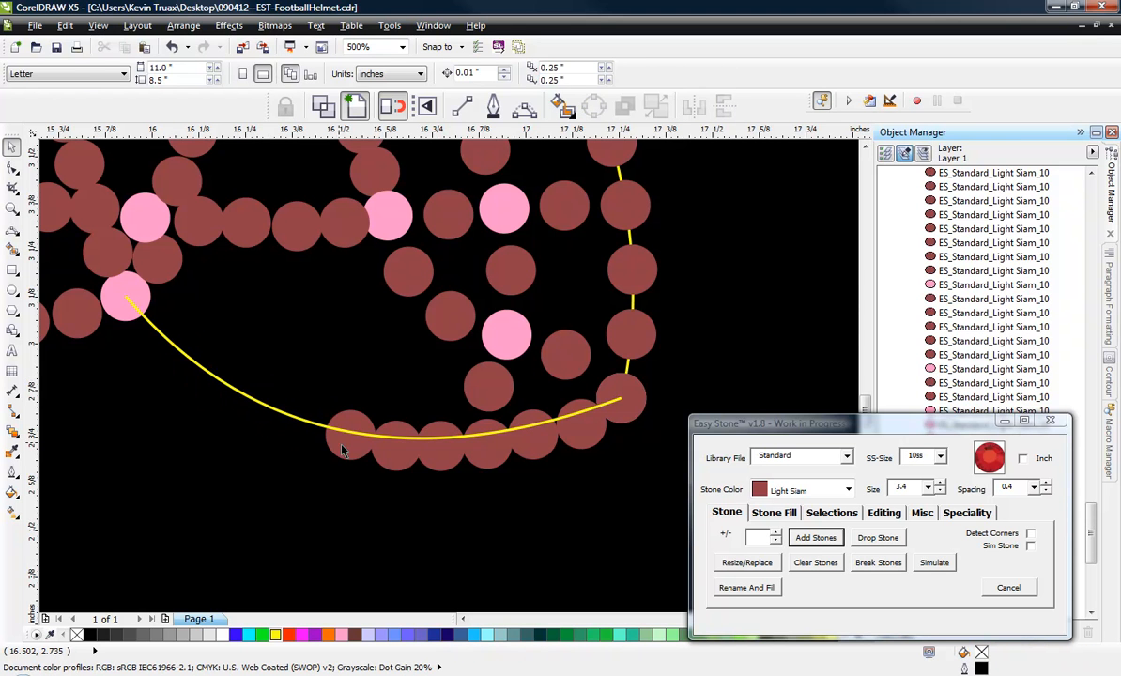
pyautogui.click(344, 444)
pyautogui.press('Delete')
pyautogui.click(404, 462)
pyautogui.press('Delete')
pyautogui.click(439, 456)
pyautogui.press('Delete')
pyautogui.click(488, 449)
pyautogui.press('Delete')
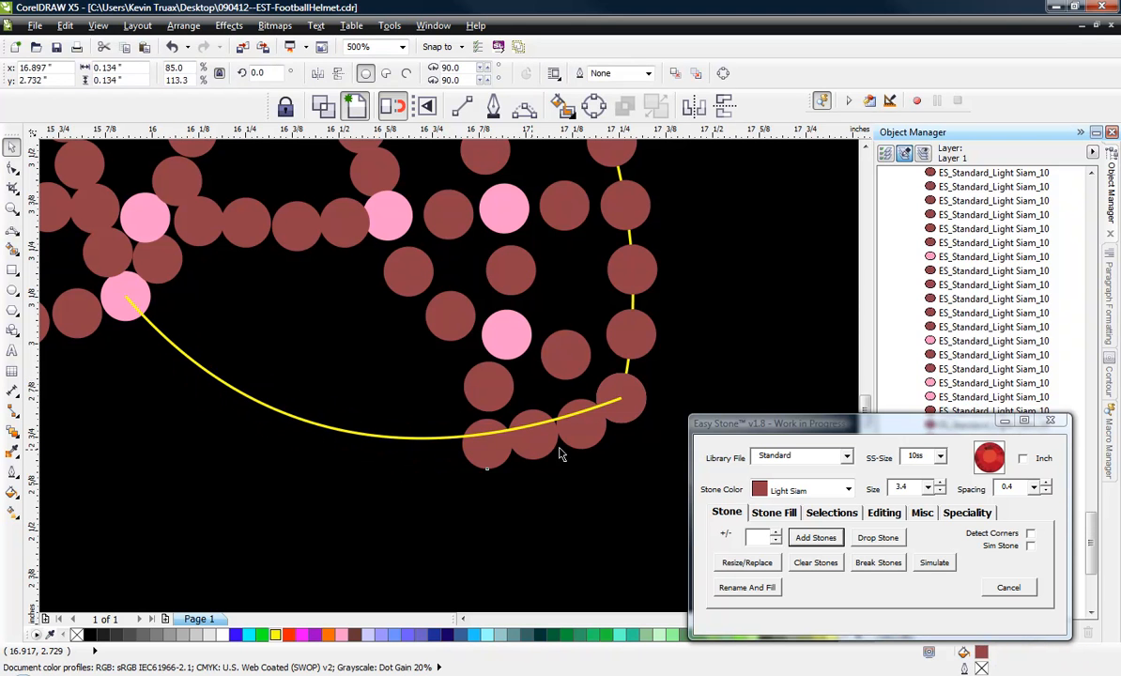
pyautogui.click(535, 437)
pyautogui.press('Delete')
pyautogui.click(578, 424)
pyautogui.press('Delete')
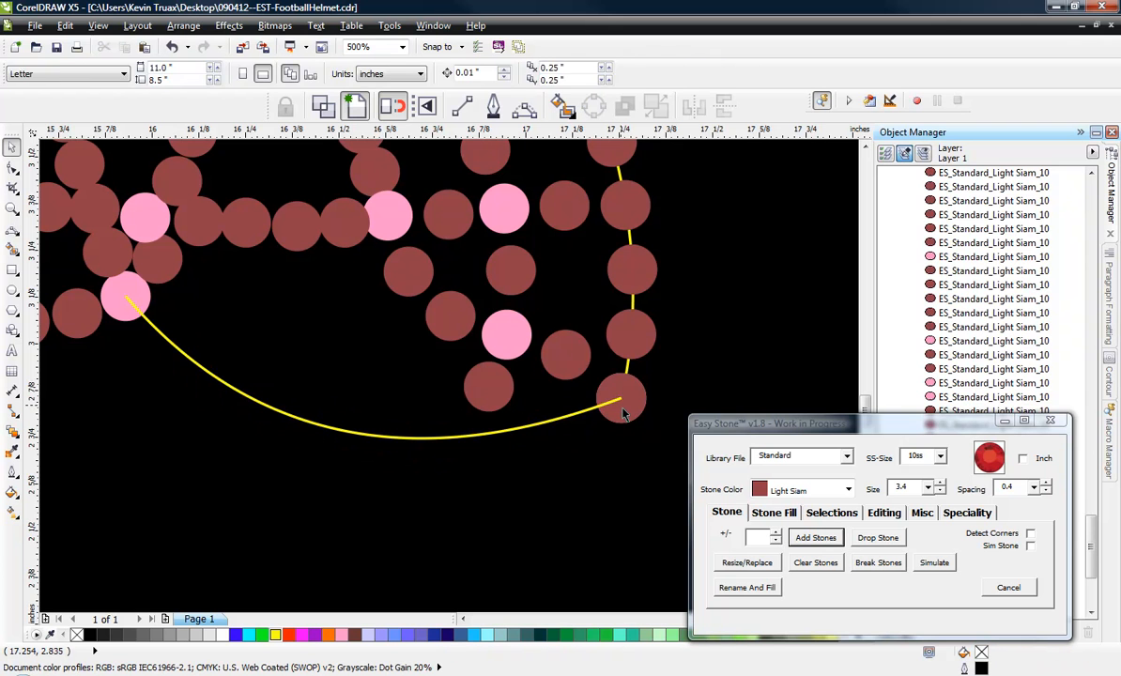
# Add 10ss Light Siam stones with size 3.4 and spacing 0.4 along the yellow bottom curve.
pyautogui.click(531, 426)
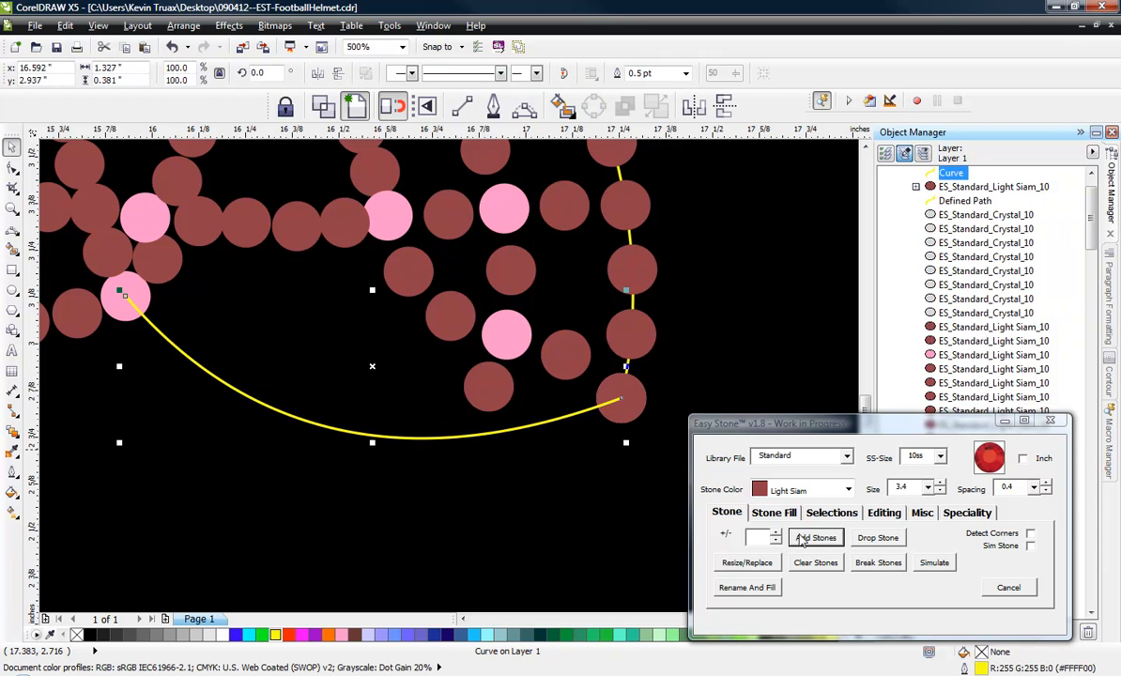
pyautogui.click(800, 538)
pyautogui.click(445, 523)
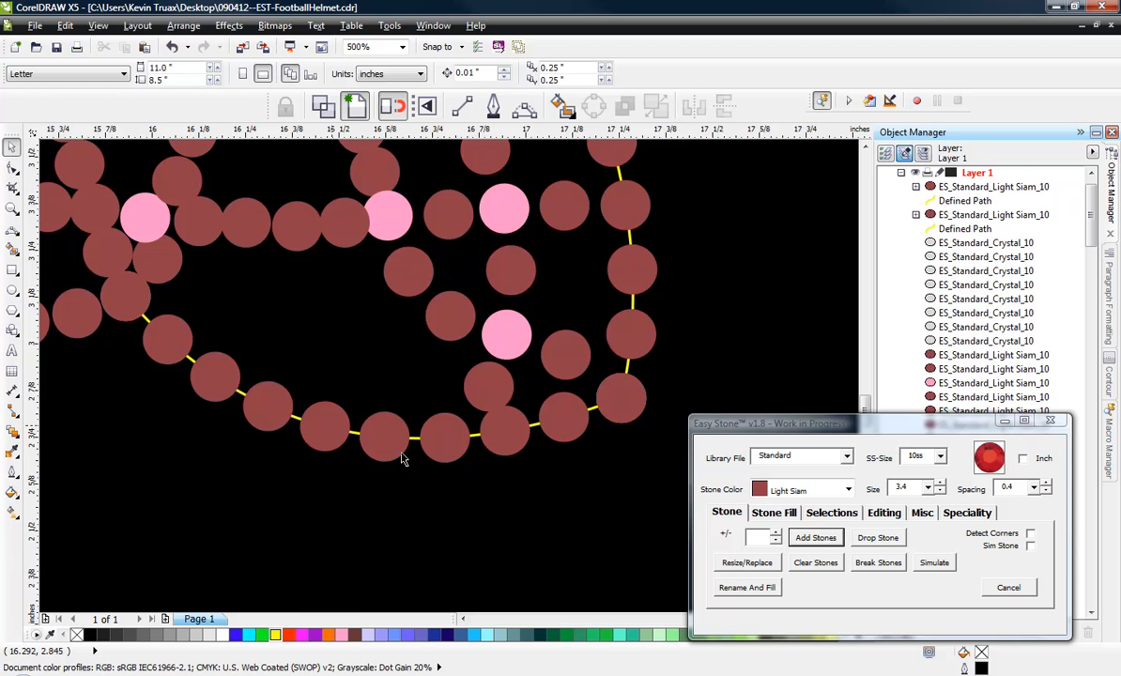
pyautogui.scroll(2, 439, 360)
pyautogui.scroll(2, 445, 338)
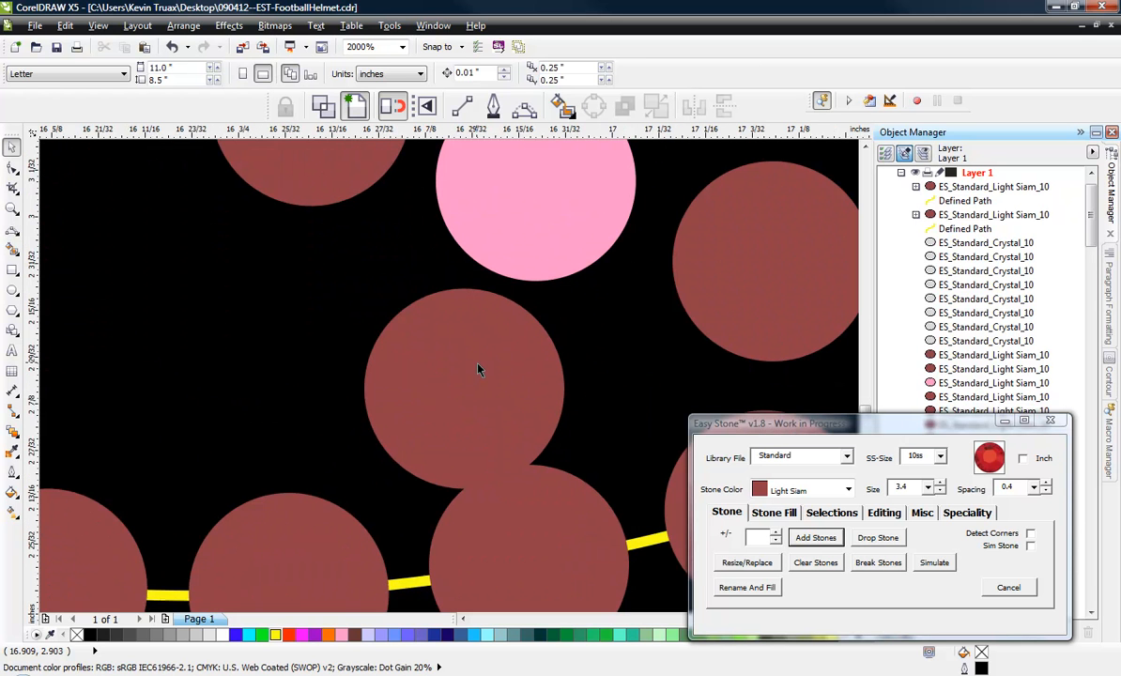
pyautogui.click(425, 366)
pyautogui.moveTo(425, 366); pyautogui.dragTo(422, 365)
pyautogui.hotkey('ctrl', 'z')
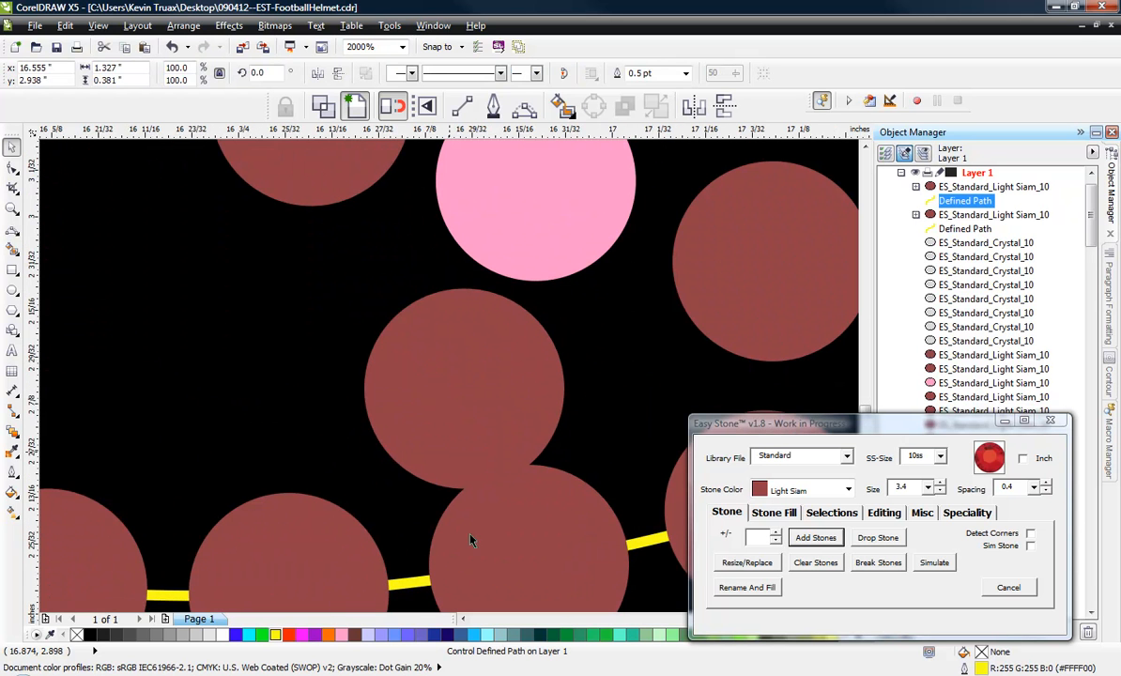
pyautogui.keyDown('alt'); pyautogui.click(430, 346); pyautogui.keyUp('alt')
pyautogui.moveTo(430, 351); pyautogui.dragTo(406, 349)
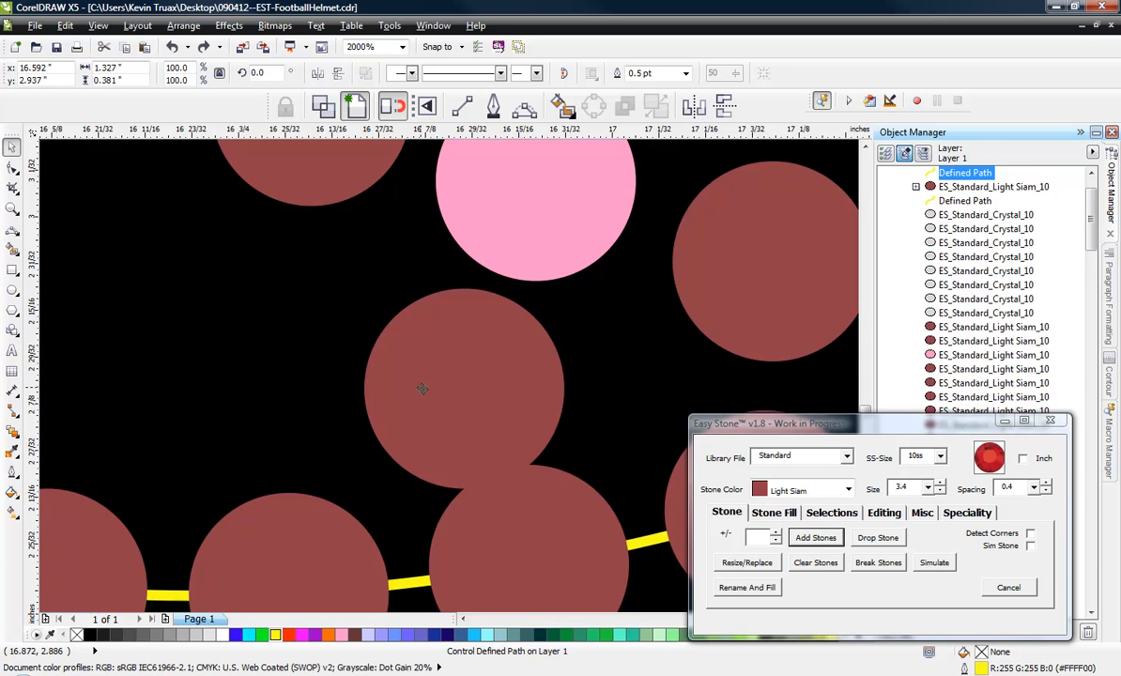
# Move the stone below the lowest pink junction up and toward the rear, clear of the bottom row.
pyautogui.click(436, 372)
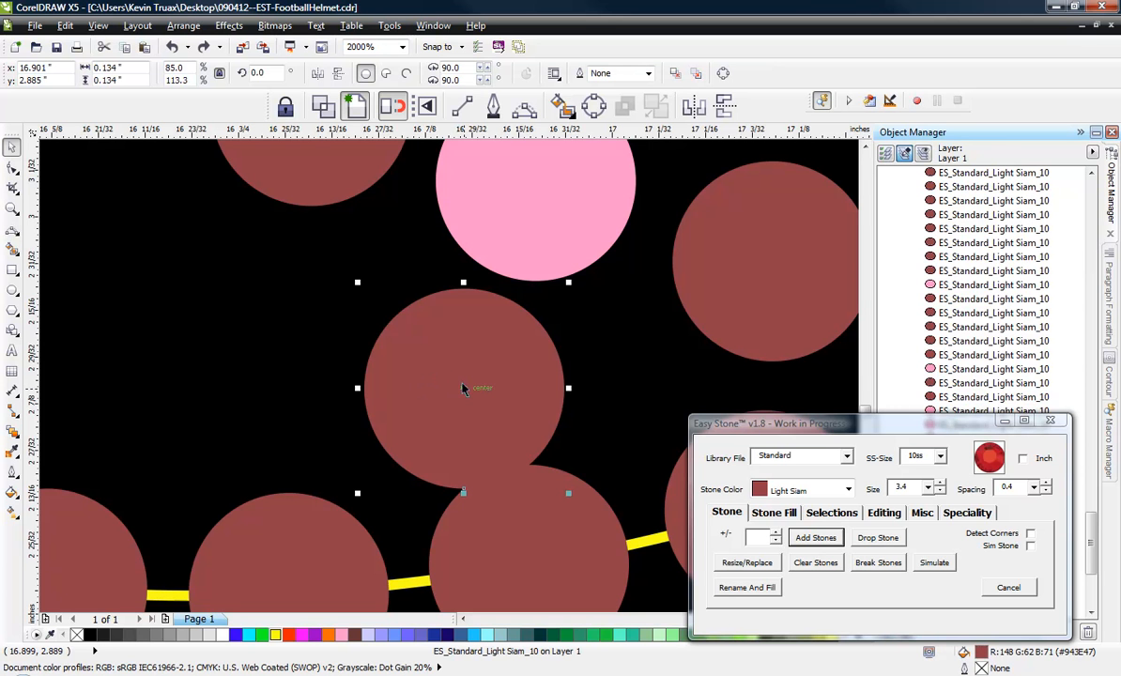
pyautogui.moveTo(464, 387); pyautogui.dragTo(383, 367)
pyautogui.scroll(-2, 498, 379)
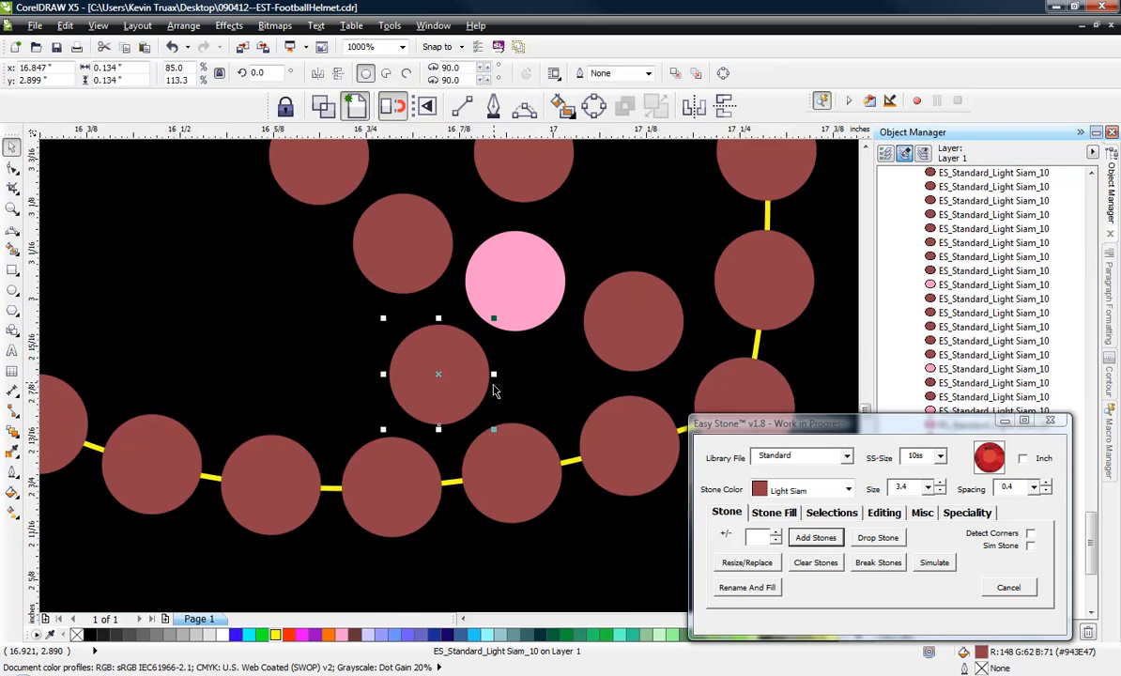
pyautogui.scroll(-1, 474, 451)
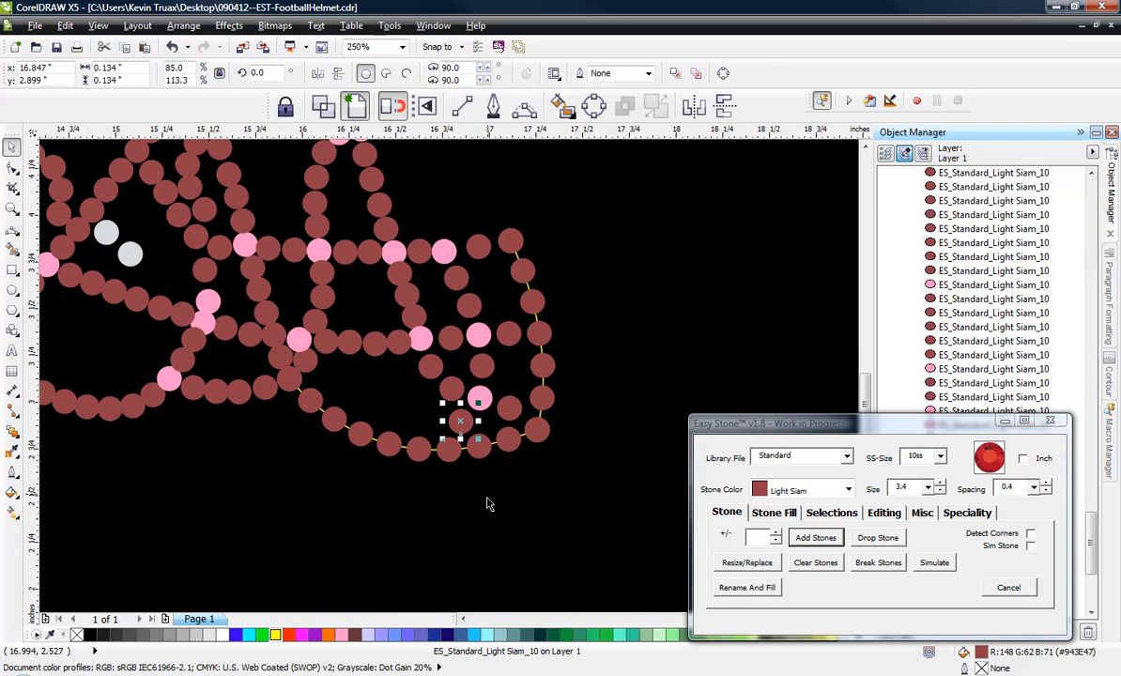
pyautogui.click(396, 449)
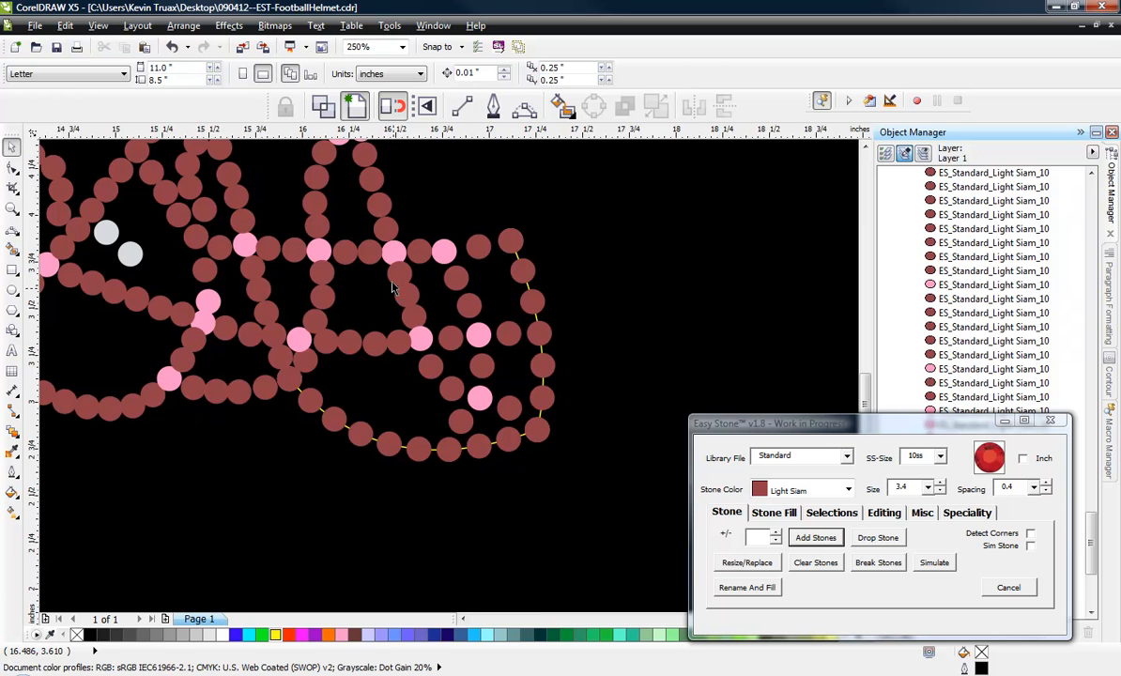
# Delete the top stone of the three-stone strand below the upper crossbar's third pink junction and spread the other two apart.
pyautogui.scroll(2, 424, 287)
pyautogui.click(430, 302)
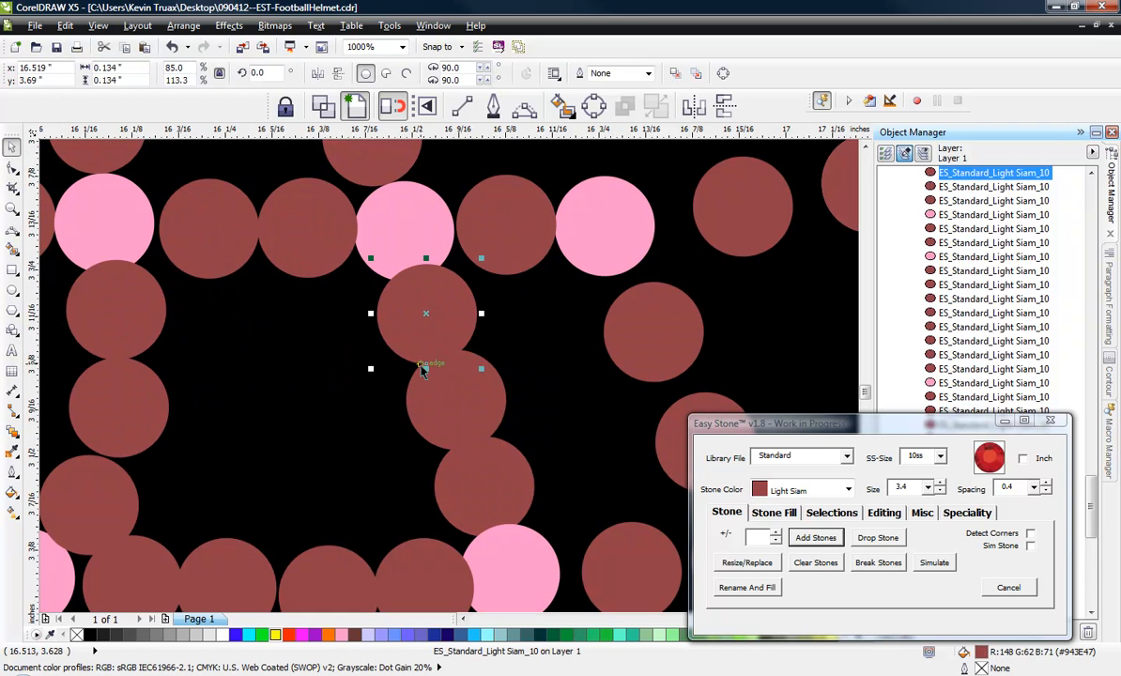
pyautogui.press('Delete')
pyautogui.moveTo(453, 388); pyautogui.dragTo(438, 348)
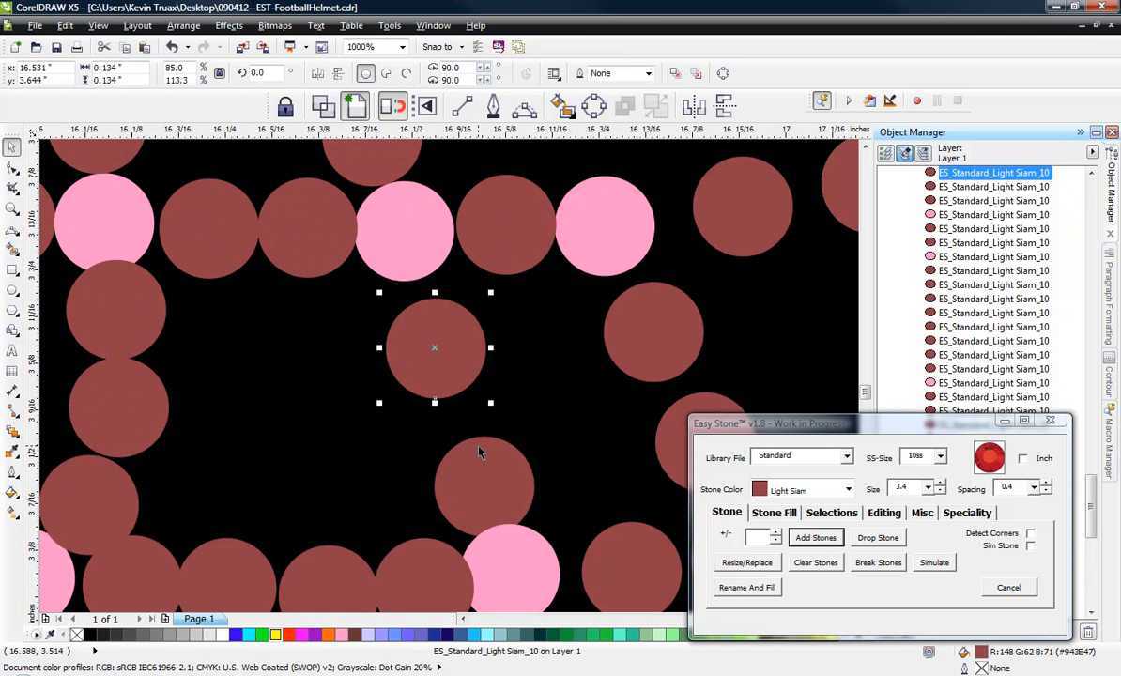
pyautogui.moveTo(479, 453); pyautogui.dragTo(451, 452)
pyautogui.scroll(-1, 426, 385)
pyautogui.scroll(2, 443, 405)
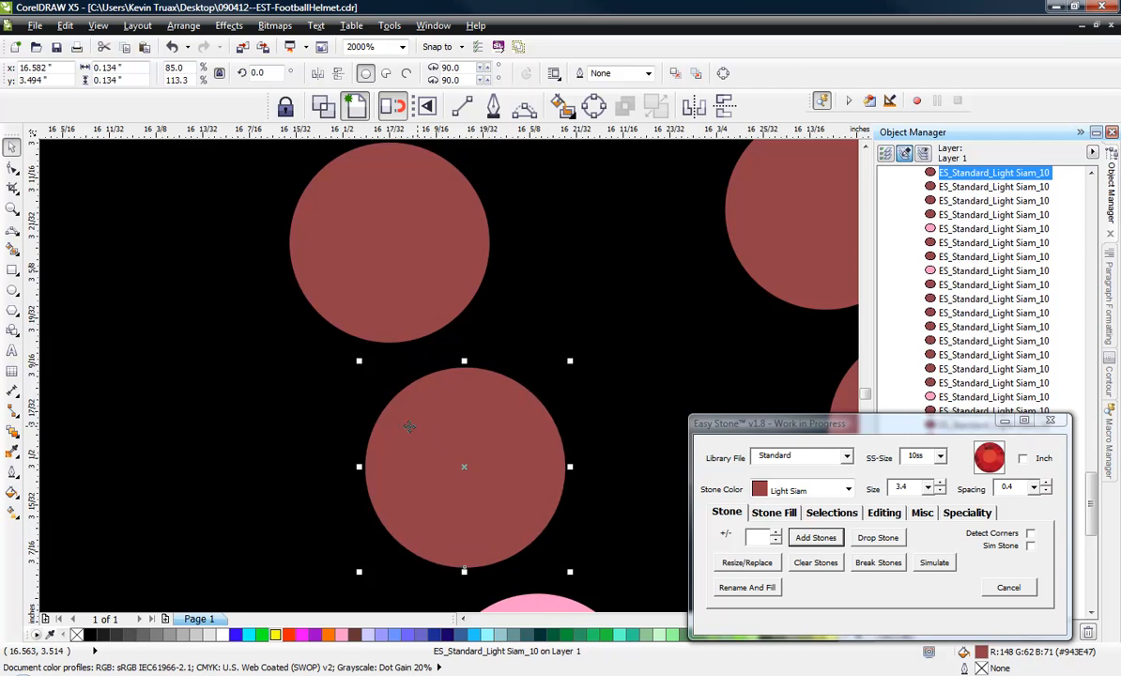
pyautogui.scroll(-2, 411, 427)
# Shift the upper crossbar's front pink junction and the red stone behind it forward to even out their gaps.
pyautogui.scroll(1, 488, 334)
pyautogui.scroll(1, 488, 336)
pyautogui.moveTo(488, 320); pyautogui.dragTo(530, 320)
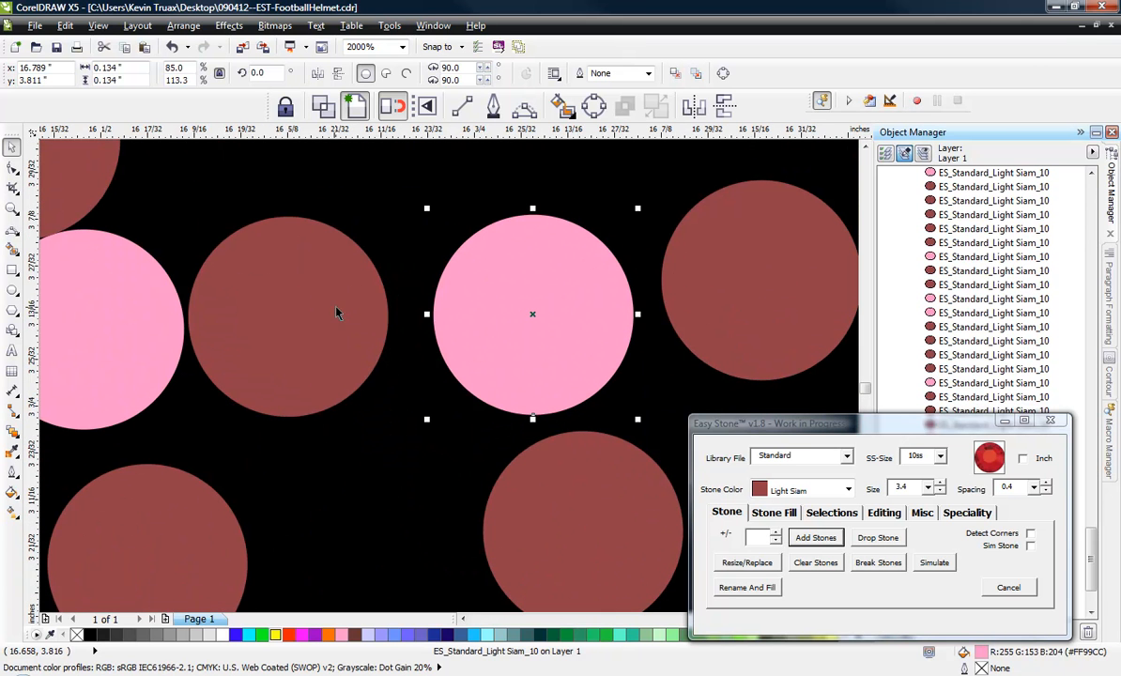
pyautogui.moveTo(336, 308); pyautogui.dragTo(354, 304)
pyautogui.scroll(-2, 352, 293)
pyautogui.scroll(2, 446, 279)
pyautogui.moveTo(445, 279); pyautogui.dragTo(463, 281)
pyautogui.moveTo(303, 343); pyautogui.dragTo(321, 330)
pyautogui.scroll(-2, 314, 309)
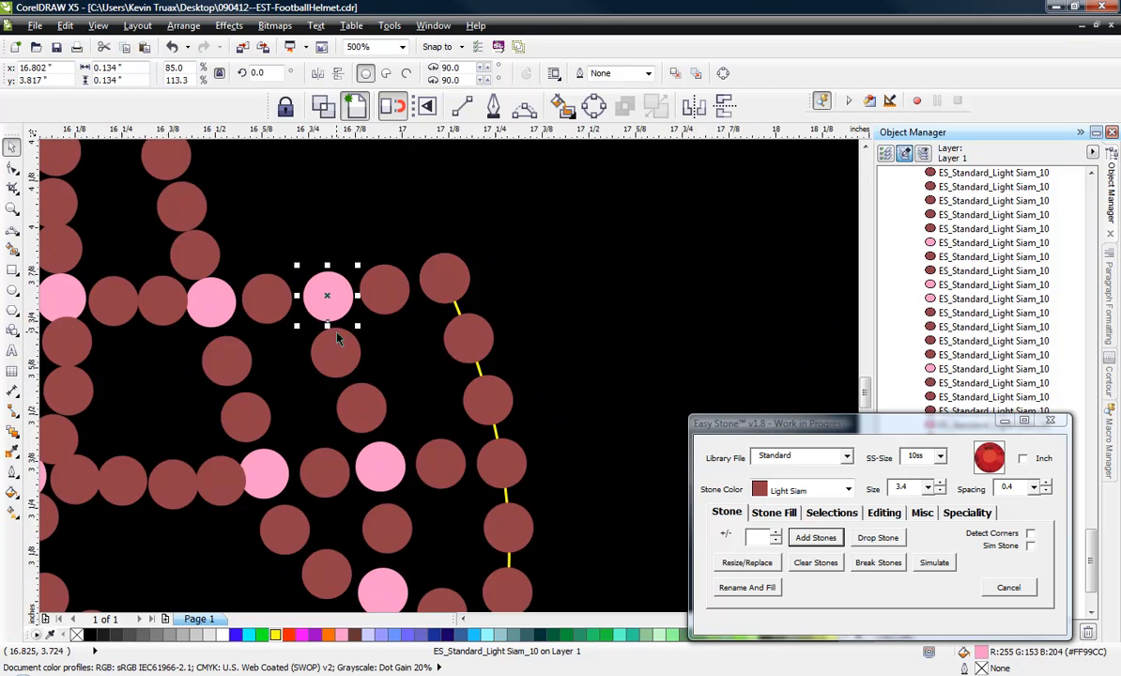
# Reposition the two stones in the strand below the upper crossbar's front pink junction to even out their gaps.
pyautogui.scroll(2, 328, 347)
pyautogui.moveTo(339, 371); pyautogui.dragTo(371, 370)
pyautogui.scroll(-3, 416, 345)
pyautogui.scroll(2, 420, 385)
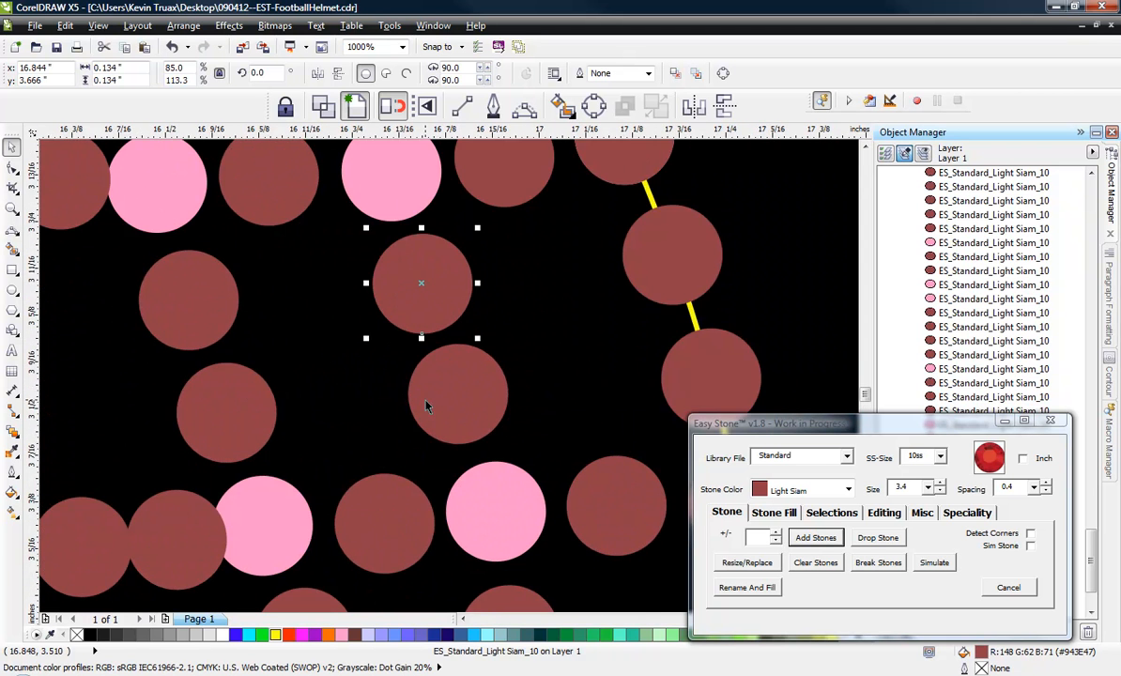
pyautogui.scroll(1, 423, 392)
pyautogui.moveTo(425, 392); pyautogui.dragTo(426, 379)
pyautogui.scroll(-3, 482, 348)
pyautogui.click(428, 346)
# Delete the lower crossbar's rearmost red stone and the stones directly below and in front of the upper crossbar's second pink junction.
pyautogui.scroll(-2, 413, 336)
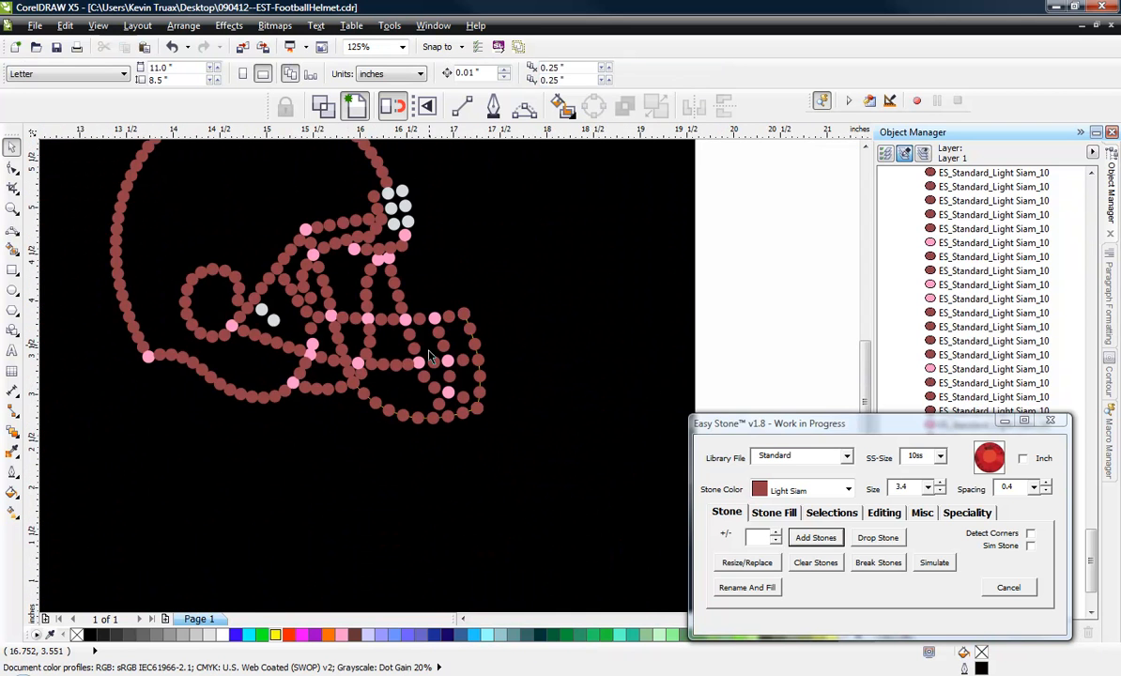
pyautogui.scroll(2, 399, 326)
pyautogui.scroll(2, 322, 413)
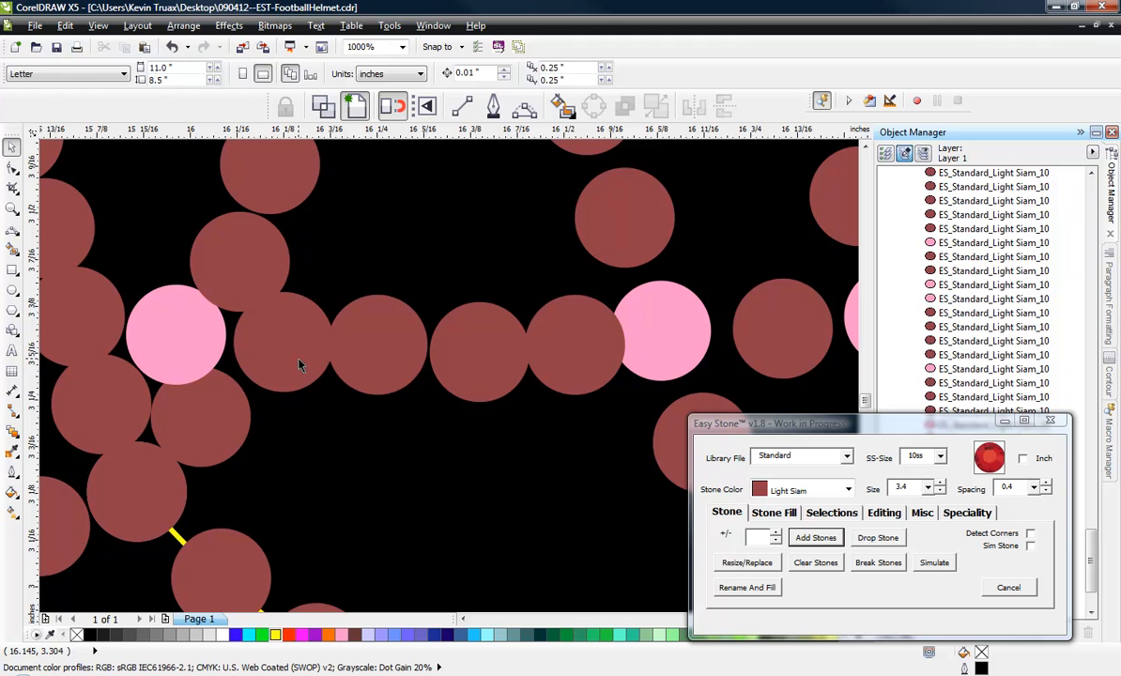
pyautogui.click(295, 347)
pyautogui.press('Delete')
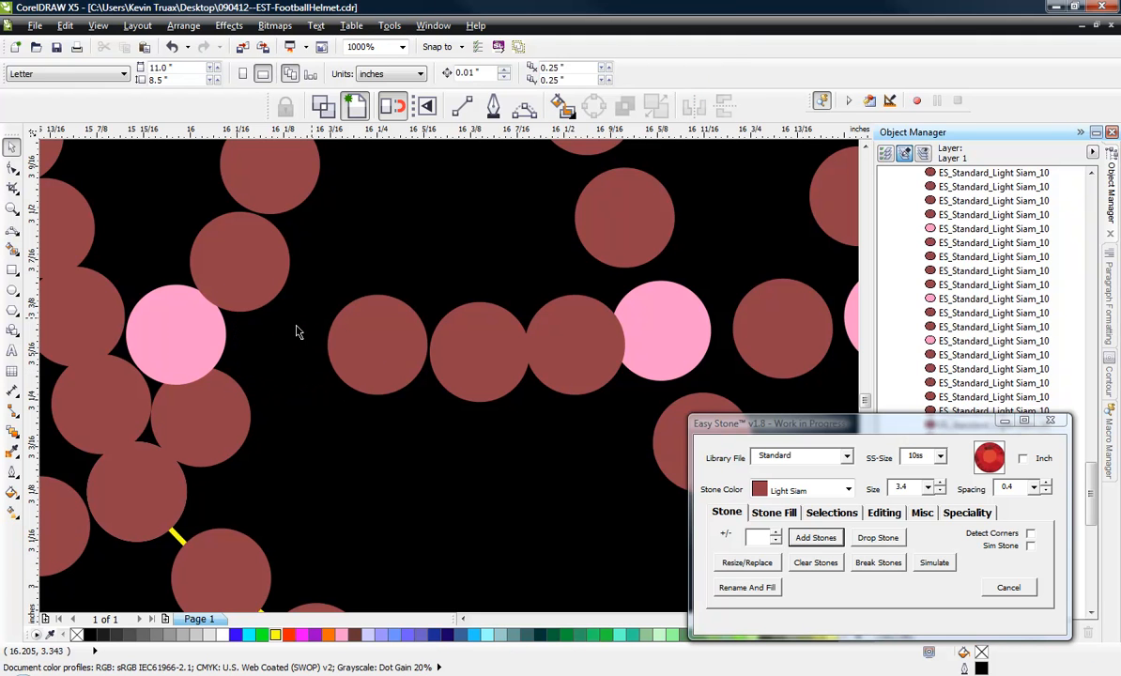
pyautogui.click(385, 355)
pyautogui.scroll(-1, 323, 427)
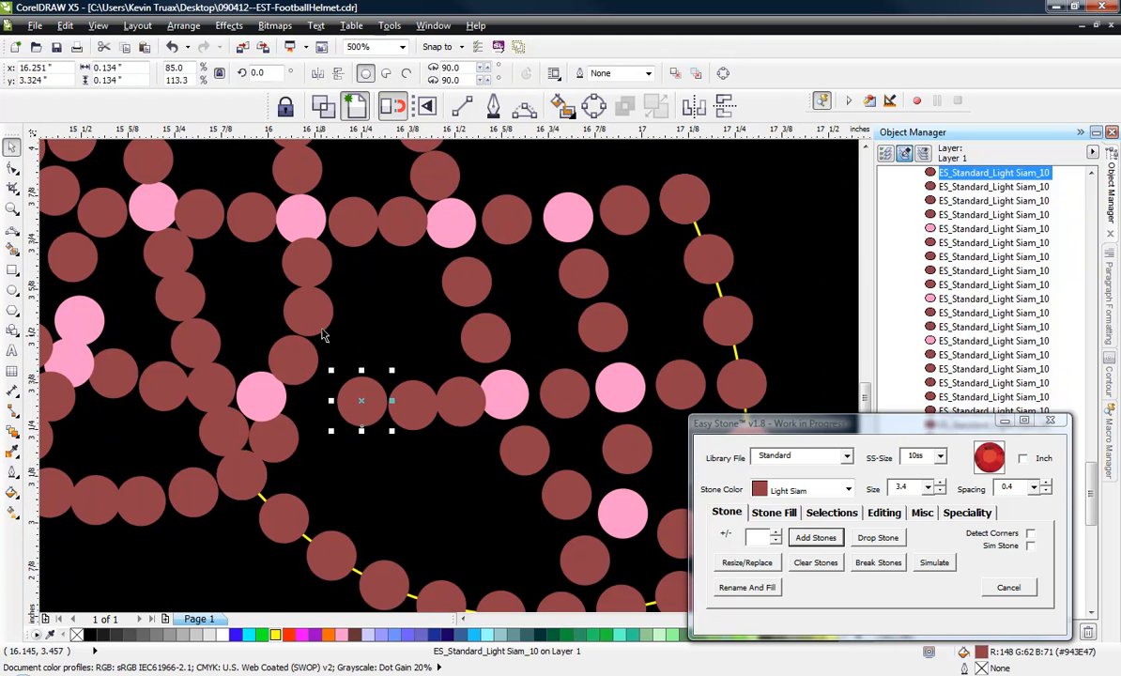
pyautogui.click(300, 272)
pyautogui.press('Delete')
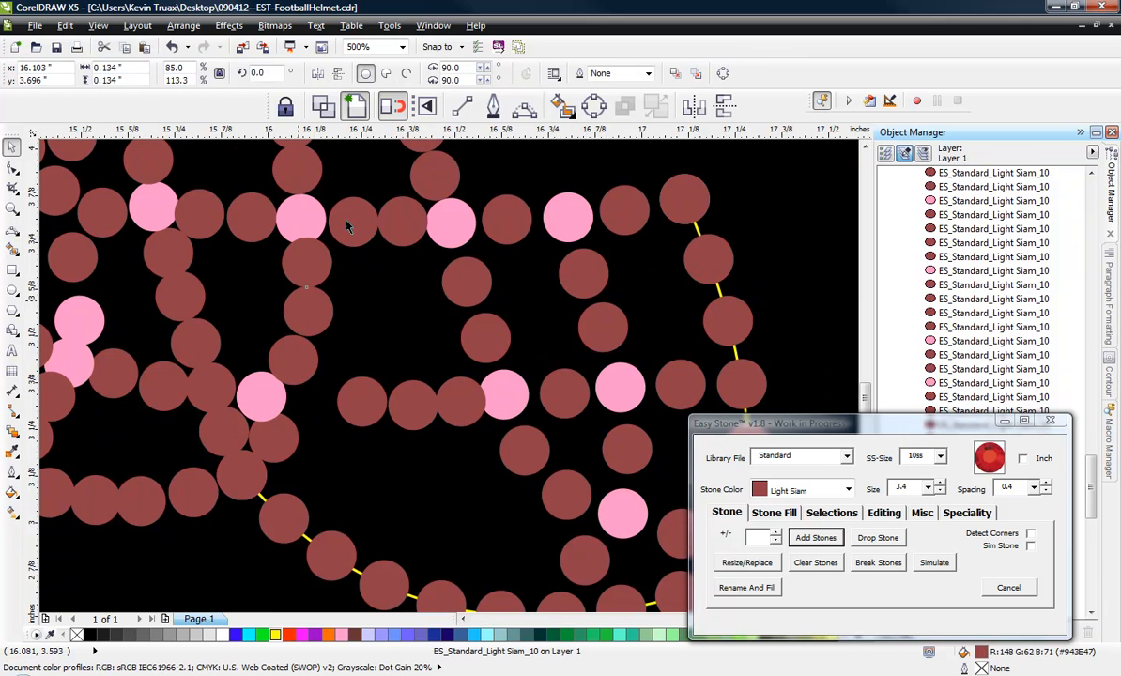
pyautogui.click(356, 220)
pyautogui.press('Delete')
# Move the remaining red stone between the upper crossbar's second and third pink junctions toward the rear to separate it from the third.
pyautogui.scroll(2, 392, 212)
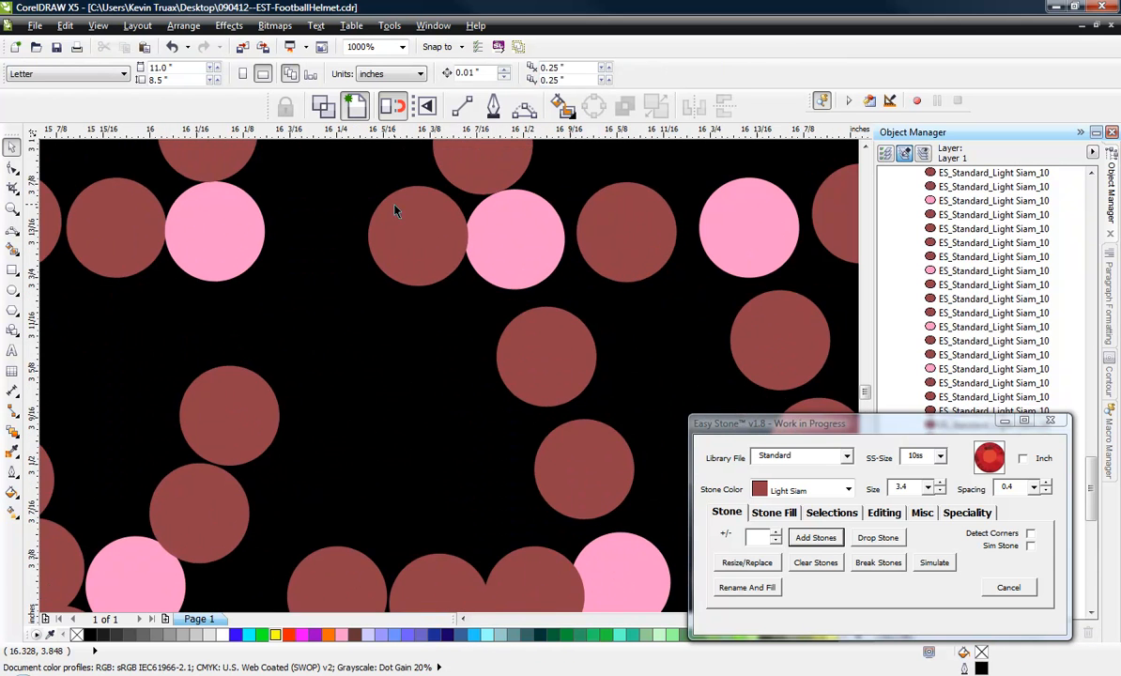
pyautogui.moveTo(399, 242); pyautogui.dragTo(322, 246)
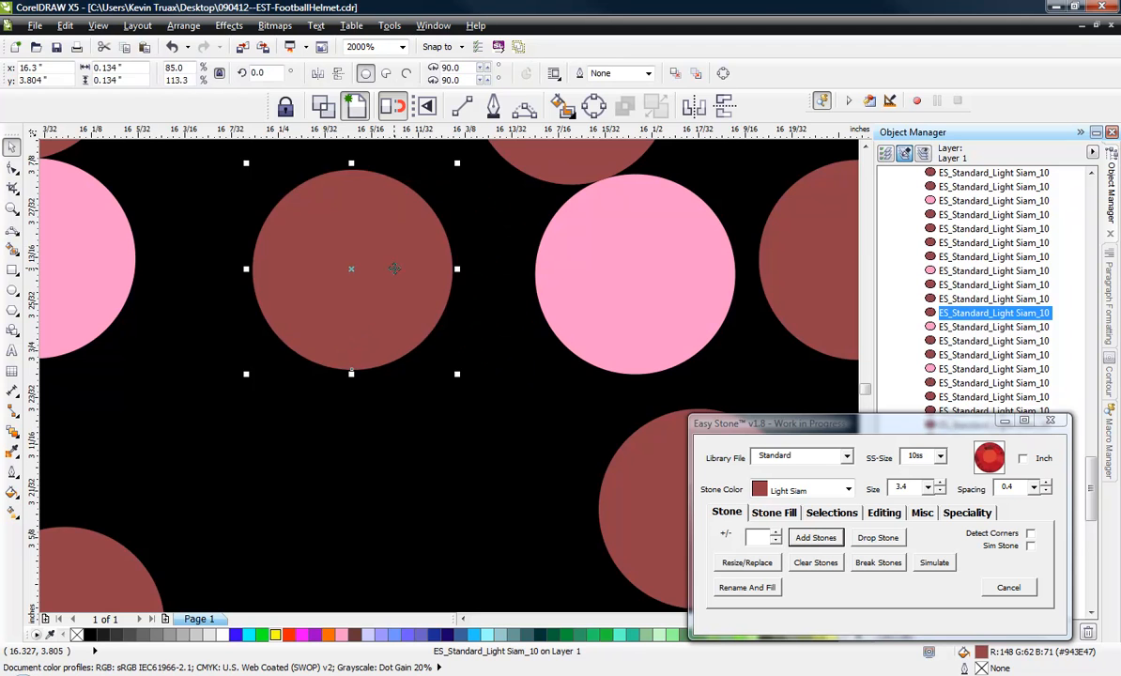
pyautogui.scroll(-1, 383, 288)
pyautogui.click(349, 339)
pyautogui.scroll(-2, 362, 315)
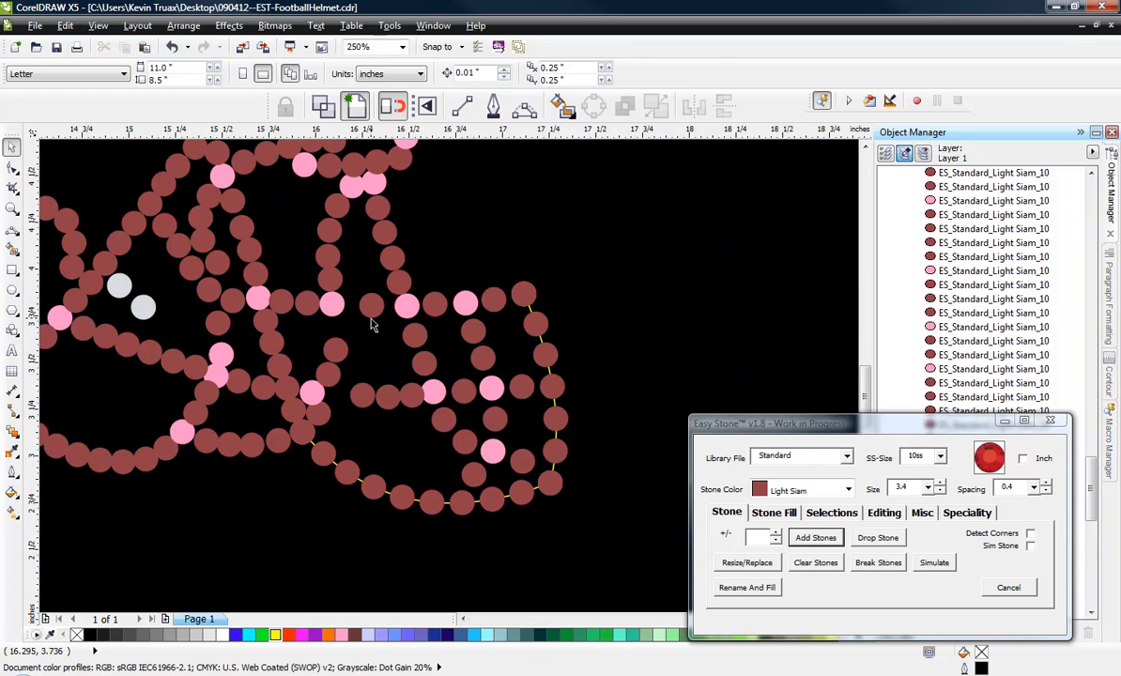
# Shift the upper crossbar's second pink junction and the red stone in front of it forward to balance their spacing.
pyautogui.scroll(2, 338, 286)
pyautogui.moveTo(317, 338); pyautogui.dragTo(338, 338)
pyautogui.scroll(1, 363, 358)
pyautogui.moveTo(249, 314); pyautogui.dragTo(282, 315)
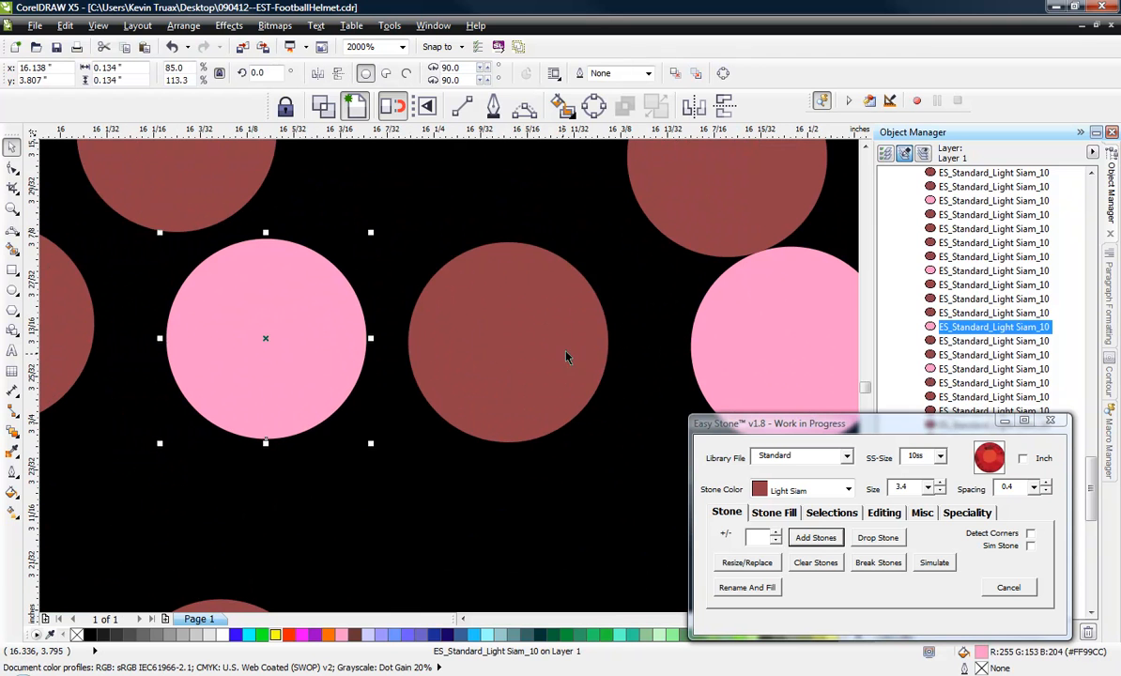
pyautogui.moveTo(536, 356); pyautogui.dragTo(564, 356)
pyautogui.moveTo(276, 323); pyautogui.dragTo(305, 321)
# Move the two red stones in the strand below the upper crossbar's second pink junction up to space them evenly.
pyautogui.scroll(-2, 387, 267)
pyautogui.scroll(1, 393, 277)
pyautogui.moveTo(336, 399); pyautogui.dragTo(355, 359)
pyautogui.moveTo(304, 479)
pyautogui.mouseDown()
pyautogui.moveTo(308, 443)
pyautogui.moveTo(307, 460)
pyautogui.mouseUp()
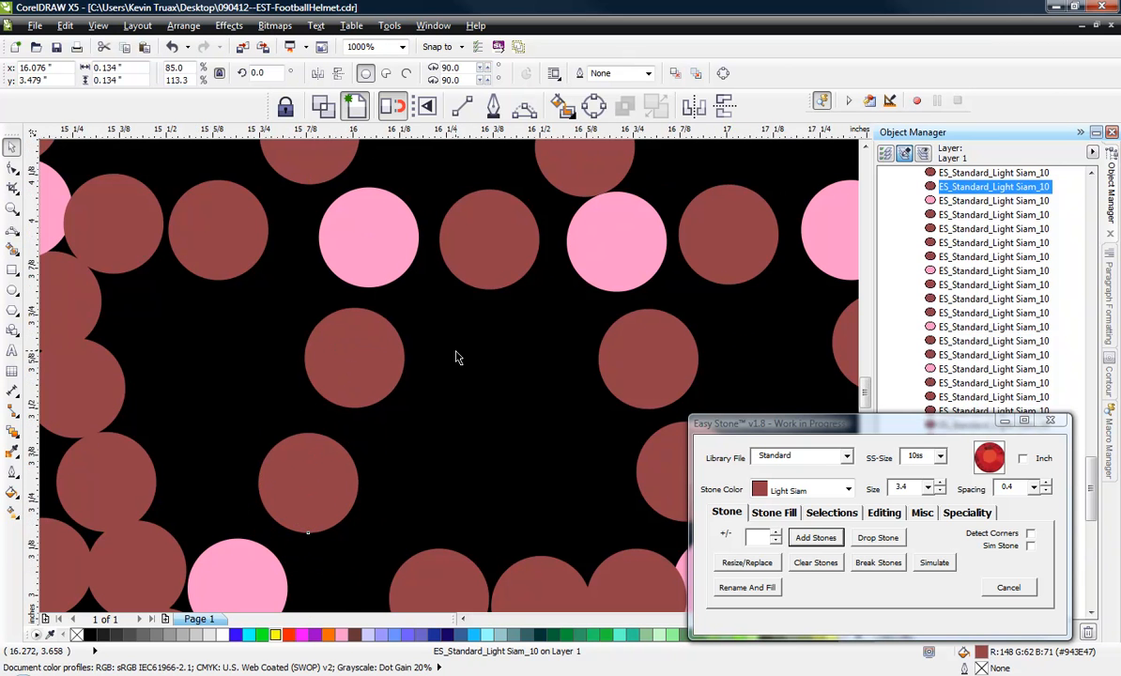
# Delete the red stone overlapping the underside of the lower crossbar's rear pink junction.
pyautogui.scroll(-2, 458, 358)
pyautogui.scroll(2, 445, 407)
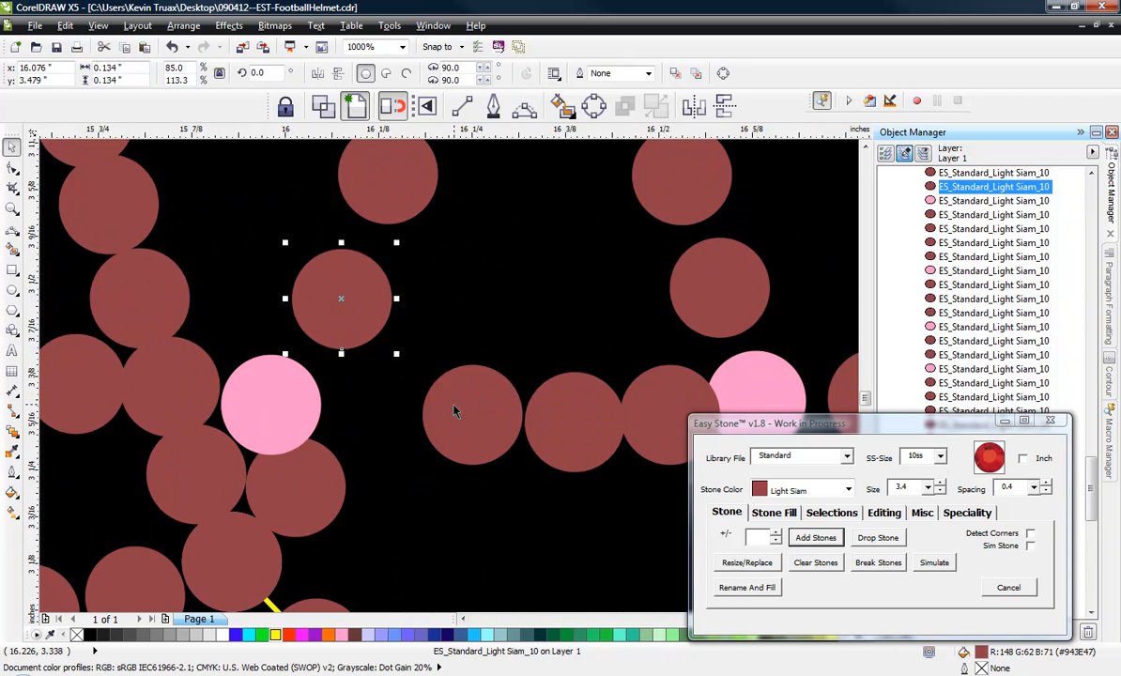
pyautogui.scroll(-1, 455, 405)
pyautogui.scroll(1, 341, 469)
pyautogui.click(401, 439)
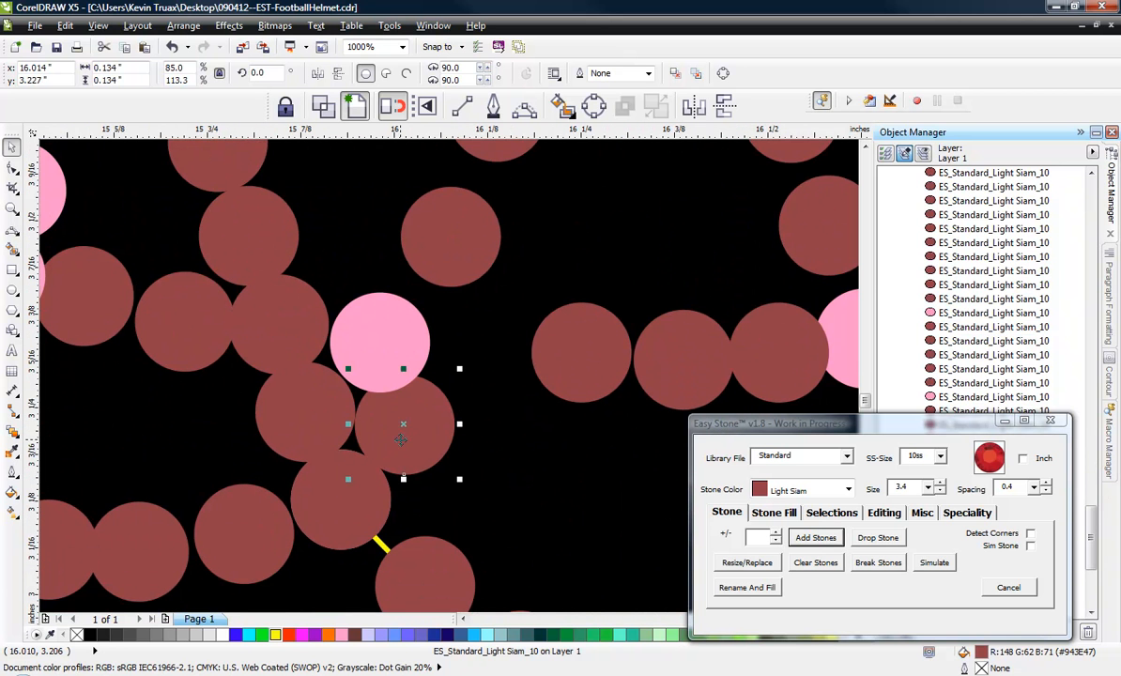
pyautogui.press('Delete')
# Spread the lower crossbar's three red stones evenly between its rear pink junction and the next pink junction.
pyautogui.moveTo(576, 352); pyautogui.dragTo(511, 353)
pyautogui.moveTo(665, 377); pyautogui.dragTo(610, 382)
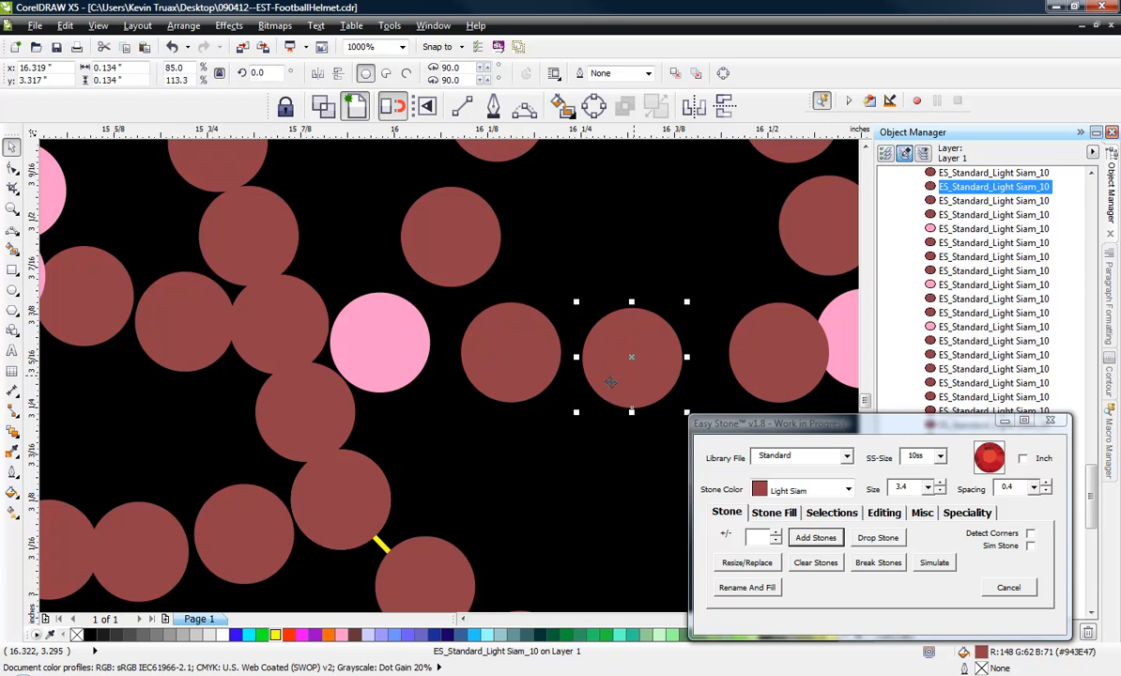
pyautogui.moveTo(498, 359); pyautogui.dragTo(489, 357)
pyautogui.moveTo(596, 357); pyautogui.dragTo(581, 356)
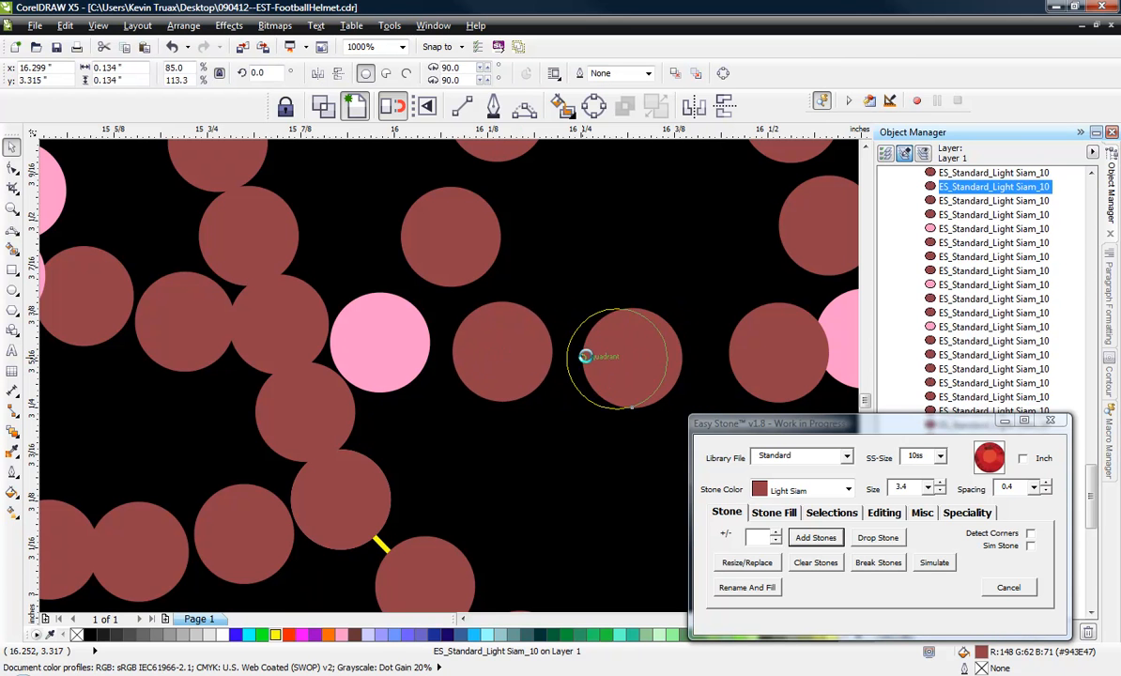
pyautogui.moveTo(817, 348); pyautogui.dragTo(756, 351)
pyautogui.moveTo(619, 355); pyautogui.dragTo(628, 352)
pyautogui.click(636, 261)
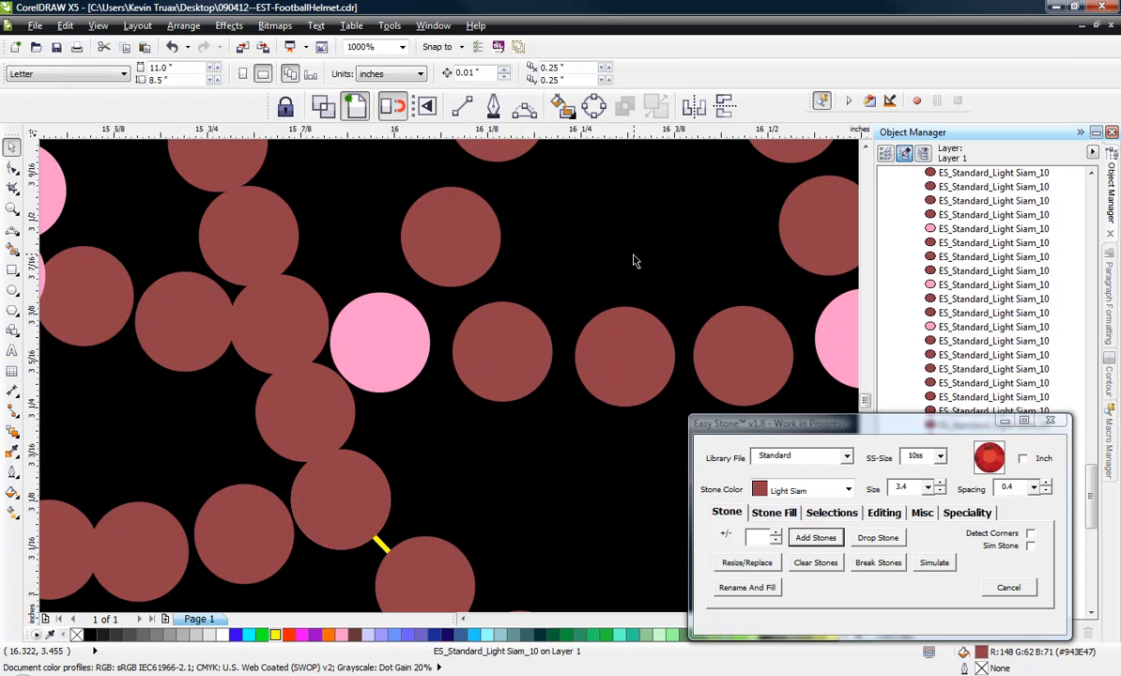
pyautogui.scroll(-3, 633, 261)
pyautogui.scroll(2, 488, 390)
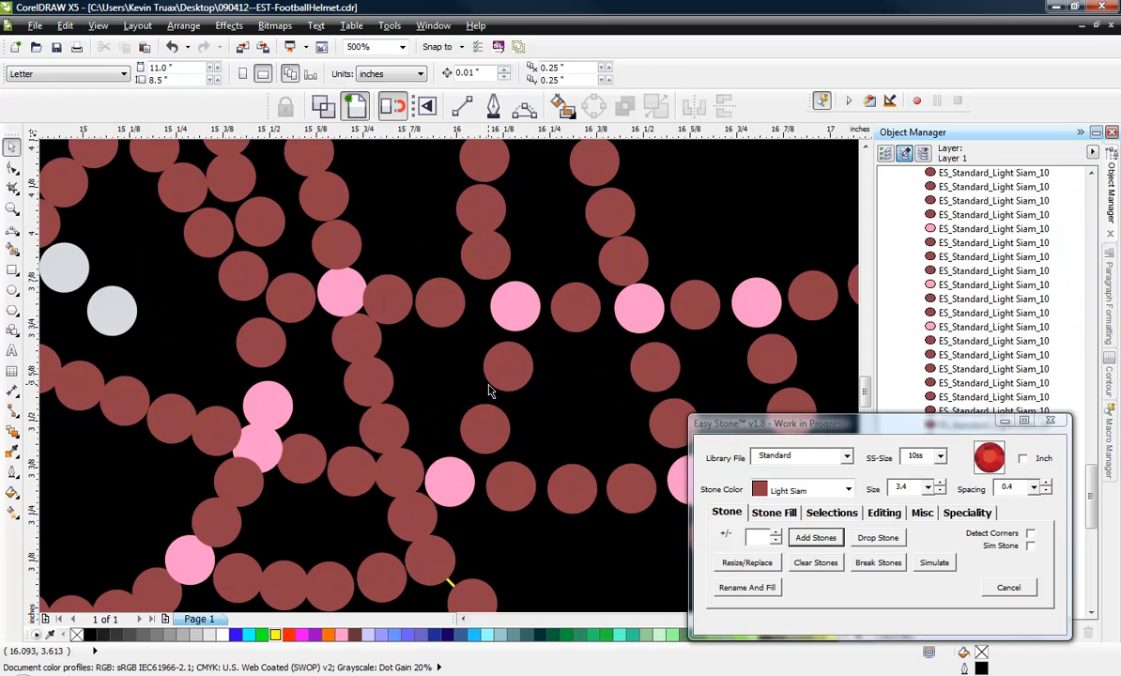
# Fine-tune the position of the upper red stone below the upper crossbar's second pink junction.
pyautogui.scroll(1, 511, 359)
pyautogui.click(511, 368)
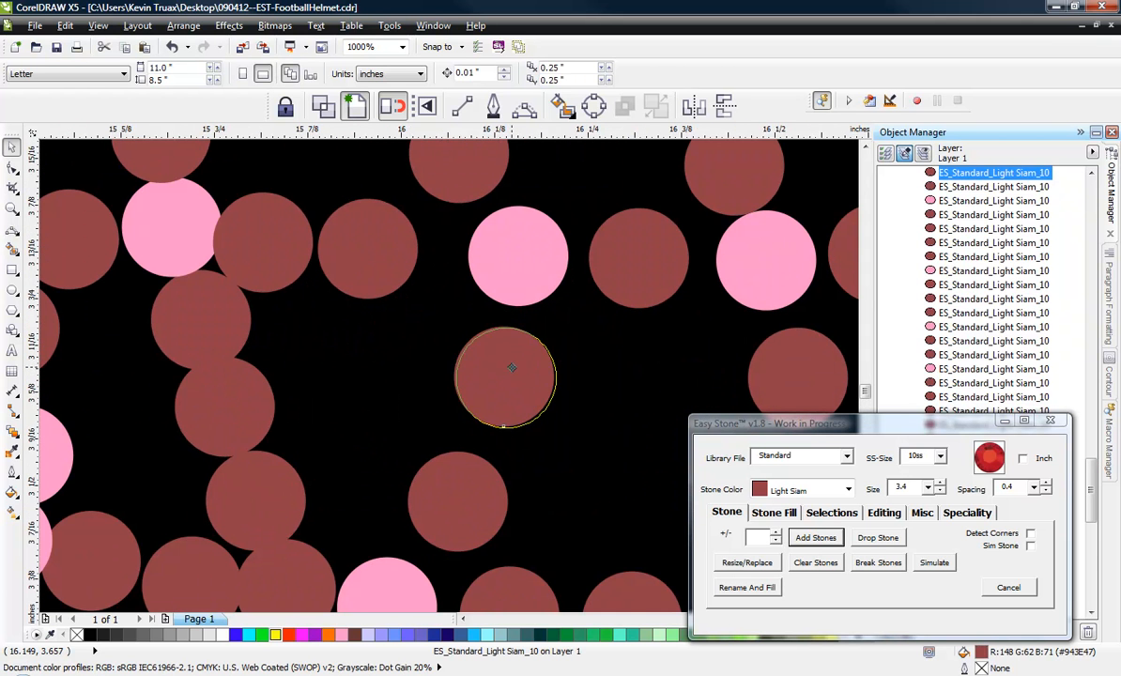
pyautogui.scroll(-3, 510, 375)
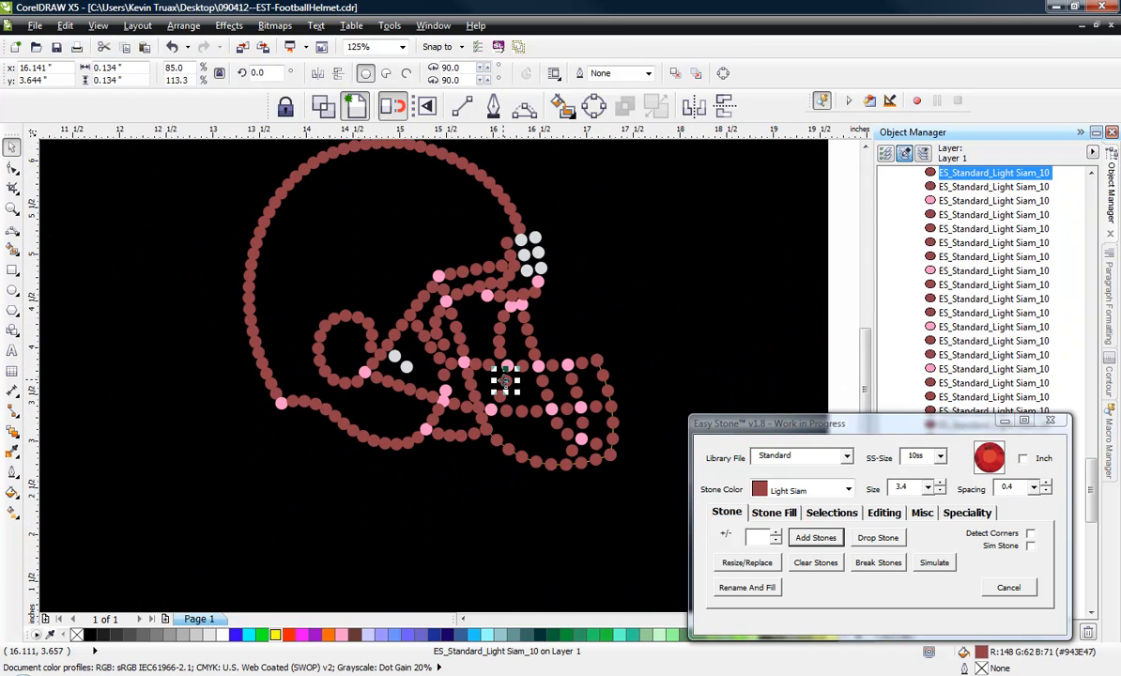
pyautogui.scroll(4, 504, 340)
pyautogui.scroll(-3, 504, 340)
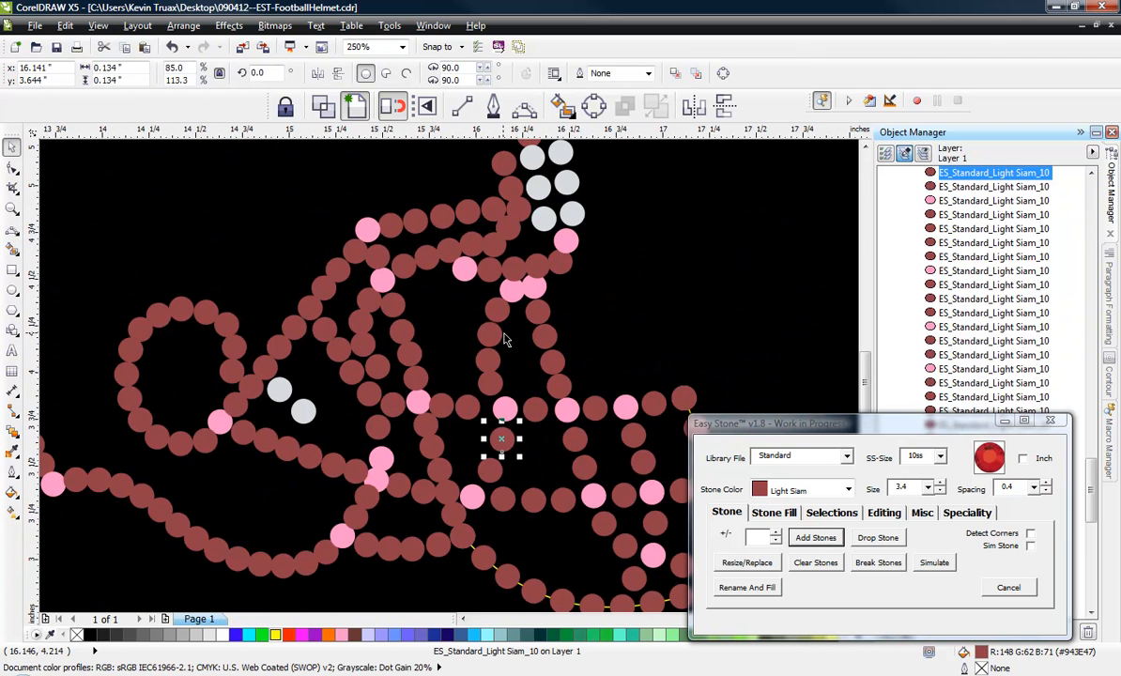
# Delete the lowest red stone of the front vertical strand, which overlaps the upper crossbar's third pink junction.
pyautogui.scroll(1, 568, 408)
pyautogui.click(545, 358)
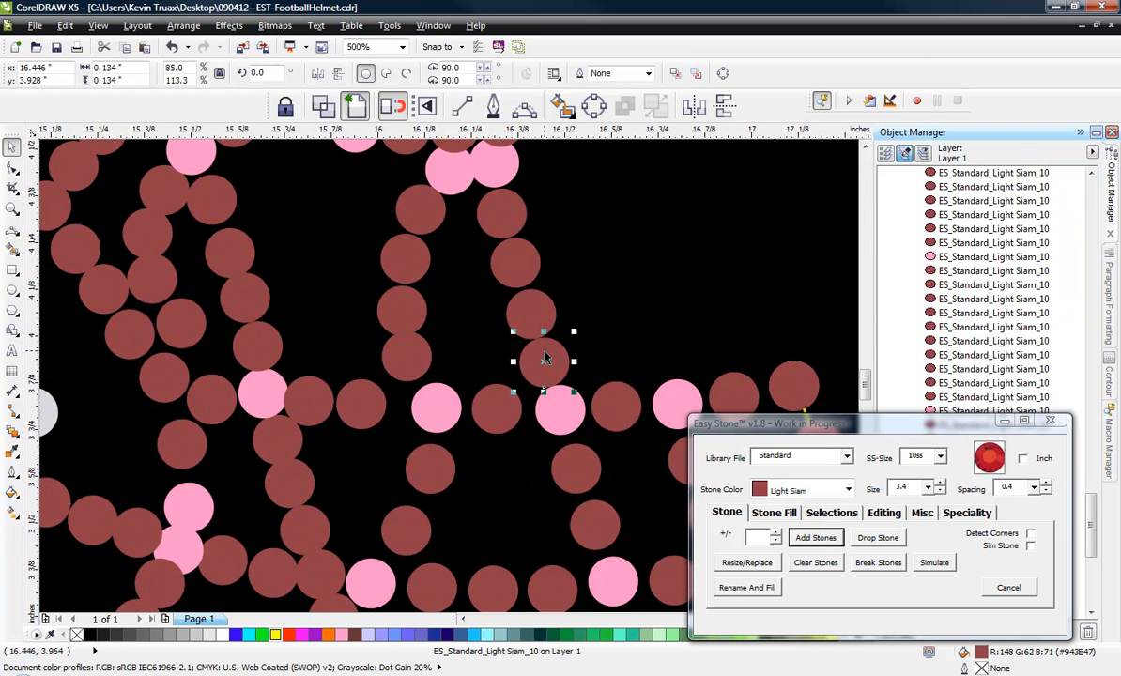
pyautogui.press('Delete')
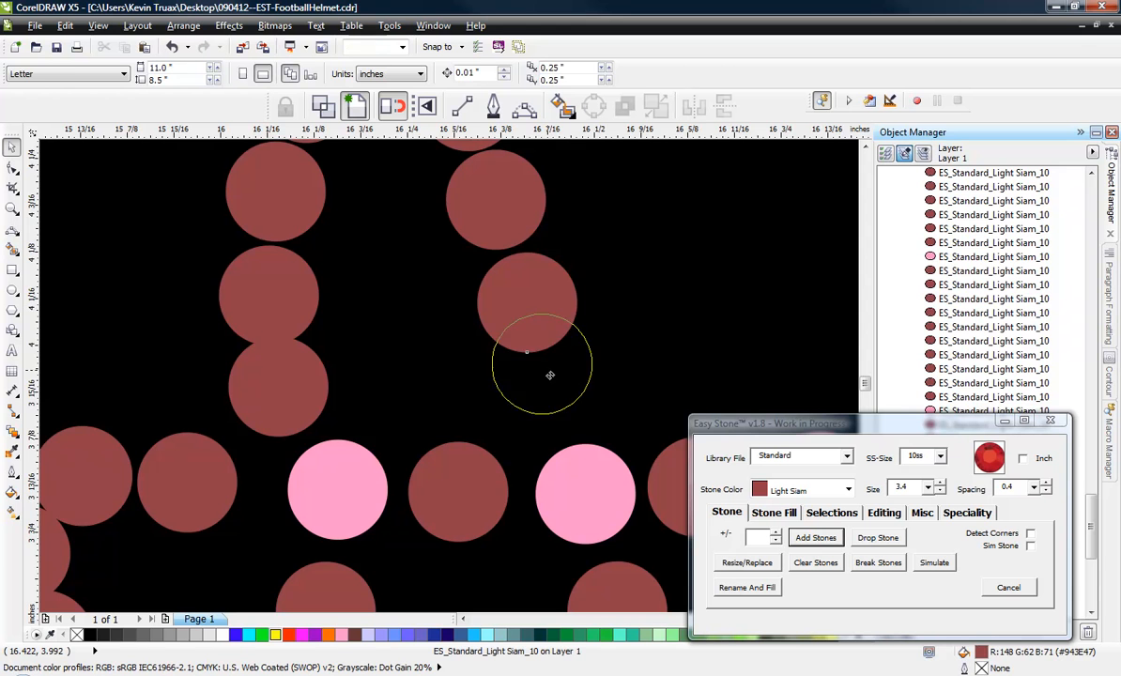
# Spread the front vertical strand's remaining three red stones evenly between the upper crossbar and the pink junction above.
pyautogui.click(550, 375)
pyautogui.scroll(-2, 550, 376)
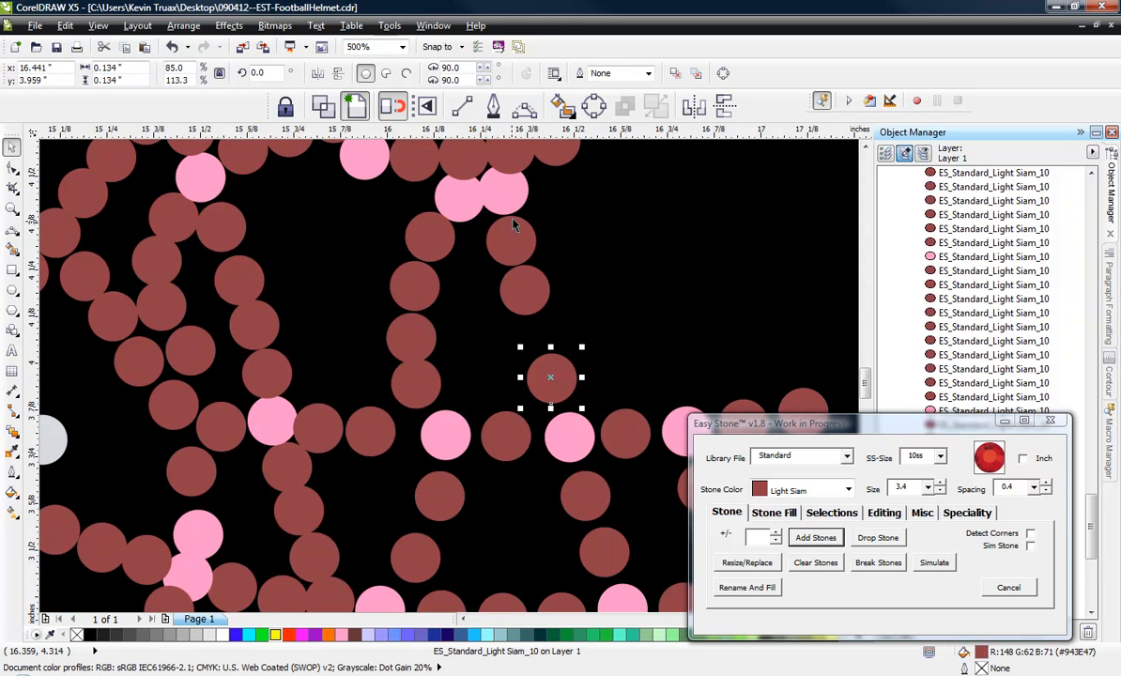
pyautogui.scroll(2, 514, 224)
pyautogui.moveTo(540, 366); pyautogui.dragTo(539, 367)
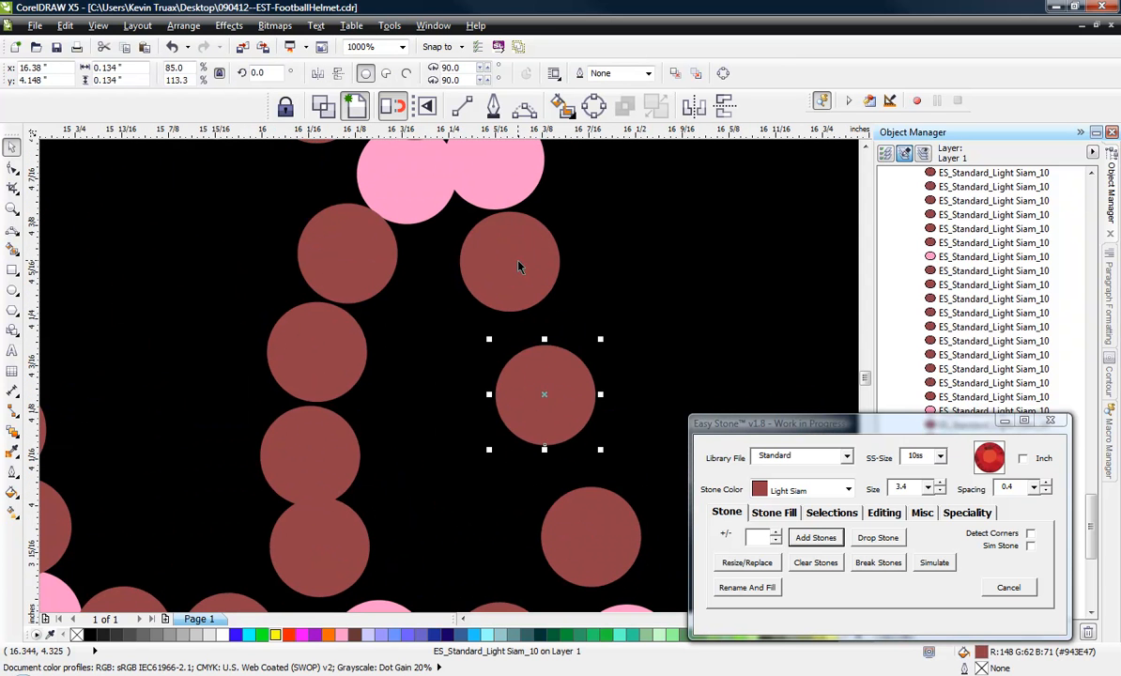
pyautogui.moveTo(518, 264); pyautogui.dragTo(531, 288)
pyautogui.moveTo(545, 397)
pyautogui.mouseDown()
pyautogui.moveTo(554, 411)
pyautogui.moveTo(551, 386)
pyautogui.mouseUp()
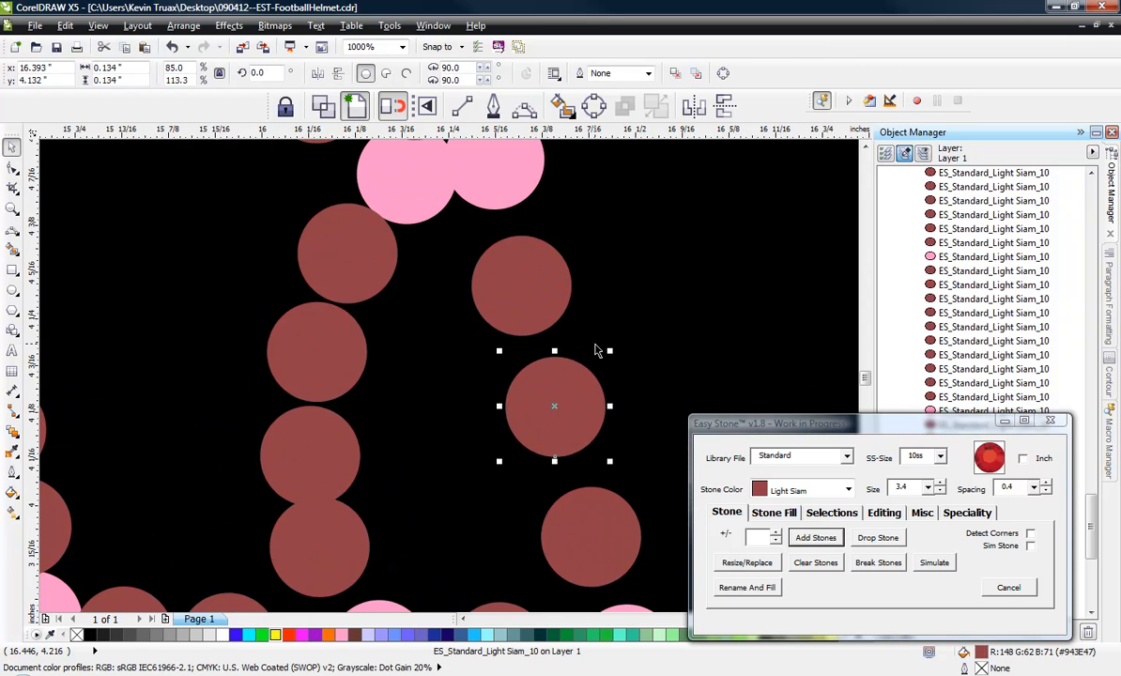
pyautogui.click(595, 348)
pyautogui.scroll(-2, 549, 389)
pyautogui.scroll(1, 527, 369)
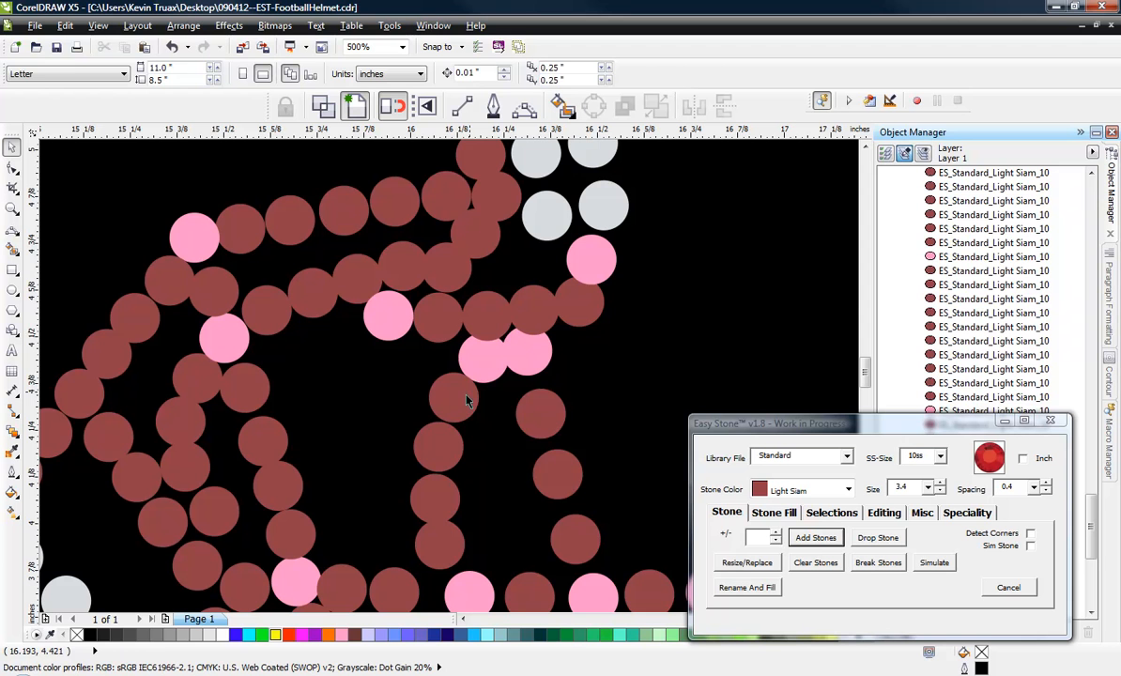
# Delete the rear one of the two overlapping pink junction stones under the face mask's top bar.
pyautogui.click(485, 366)
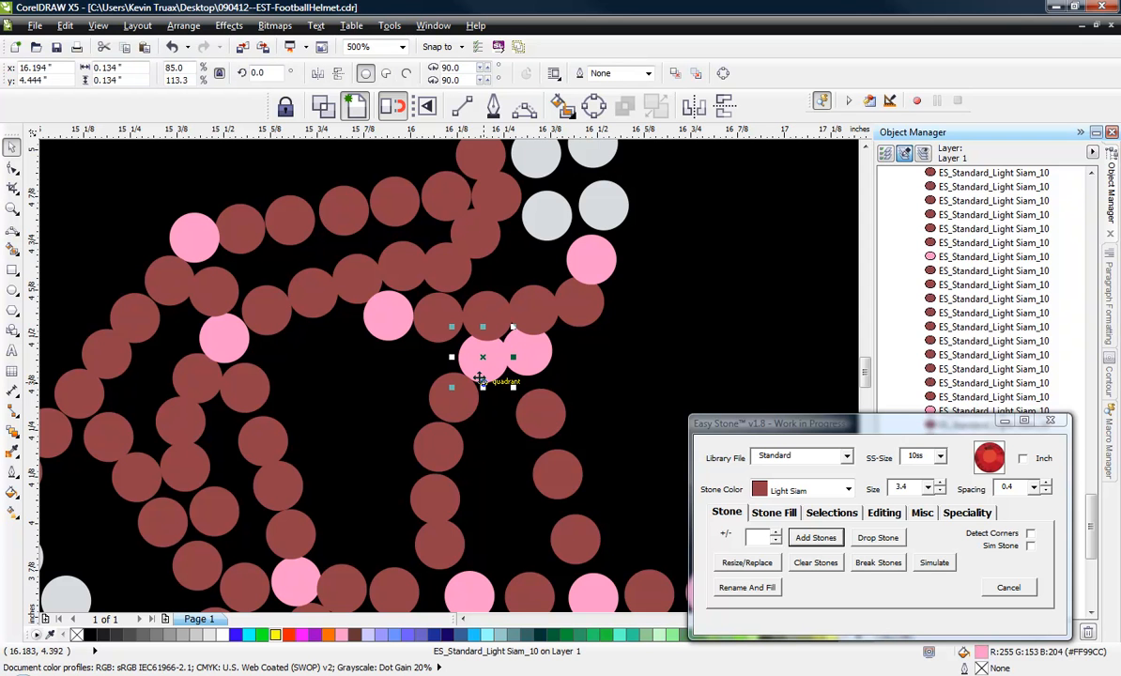
pyautogui.press('Delete')
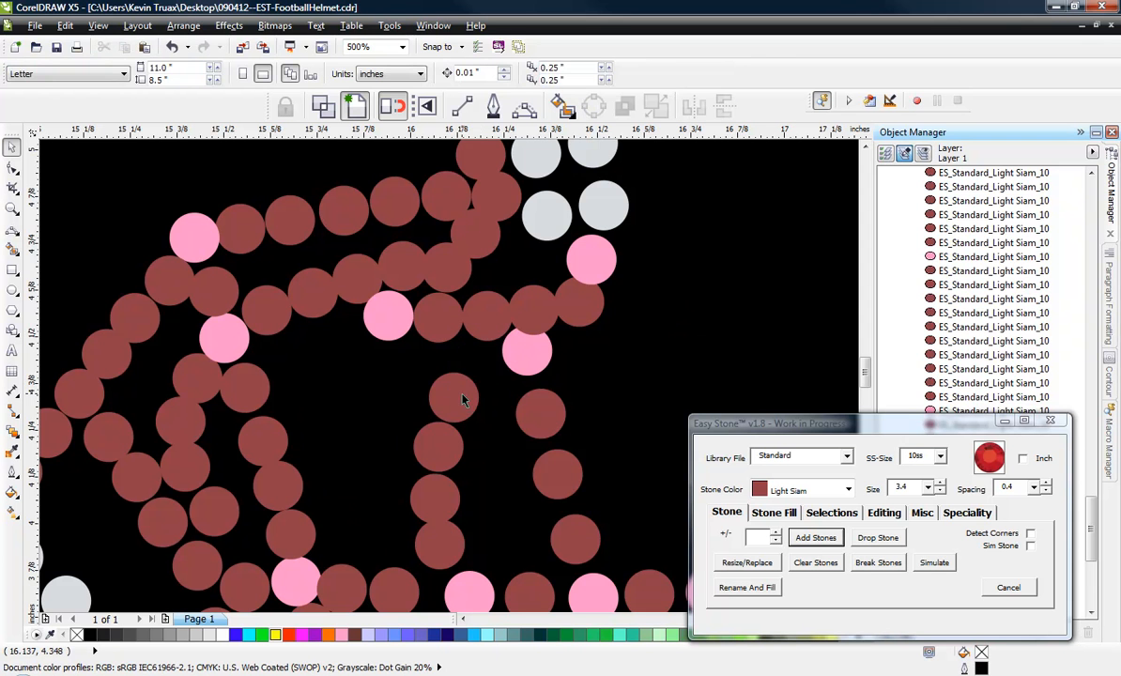
# Shift the remaining pink junction down clear of the top bar and re-space the front strand's upper red stones beneath it.
pyautogui.scroll(1, 461, 396)
pyautogui.moveTo(586, 330)
pyautogui.mouseDown()
pyautogui.moveTo(593, 365)
pyautogui.moveTo(578, 351)
pyautogui.mouseUp()
pyautogui.scroll(-2, 593, 365)
pyautogui.scroll(2, 609, 370)
pyautogui.moveTo(545, 218); pyautogui.dragTo(522, 204)
pyautogui.scroll(-1, 552, 243)
pyautogui.scroll(1, 548, 224)
pyautogui.click(496, 303)
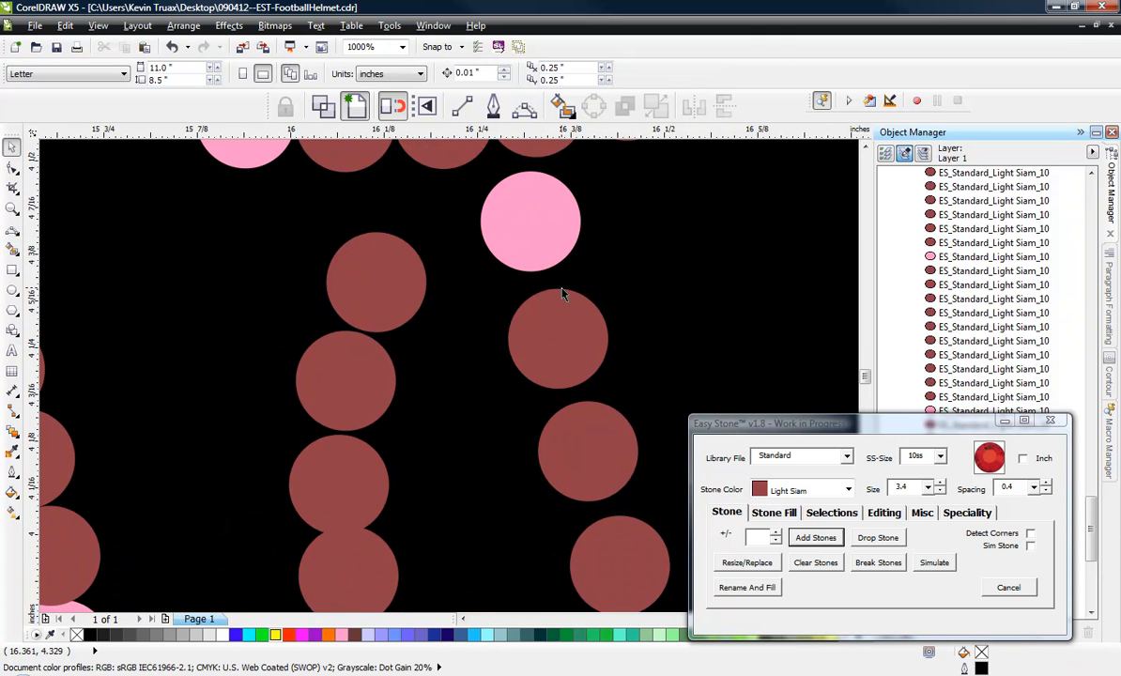
# Move the top red stone of the rear vertical strand up and forward to separate it from the stone below.
pyautogui.scroll(-2, 550, 336)
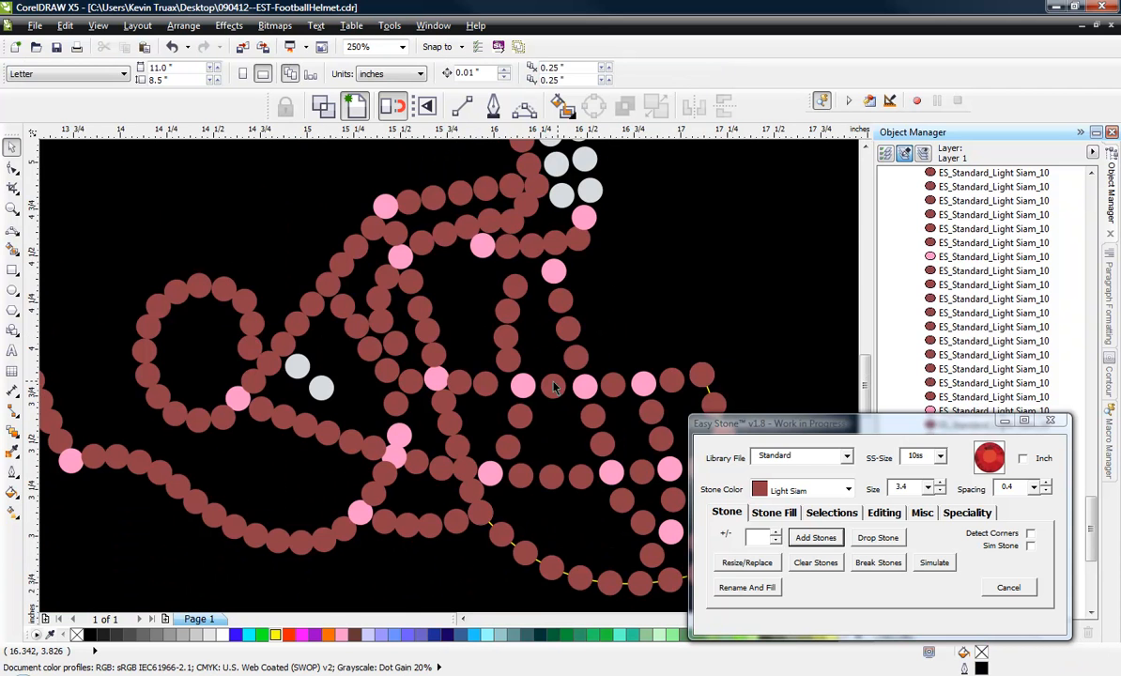
pyautogui.scroll(1, 554, 387)
pyautogui.scroll(1, 471, 368)
pyautogui.scroll(-2, 473, 369)
pyautogui.scroll(1, 534, 326)
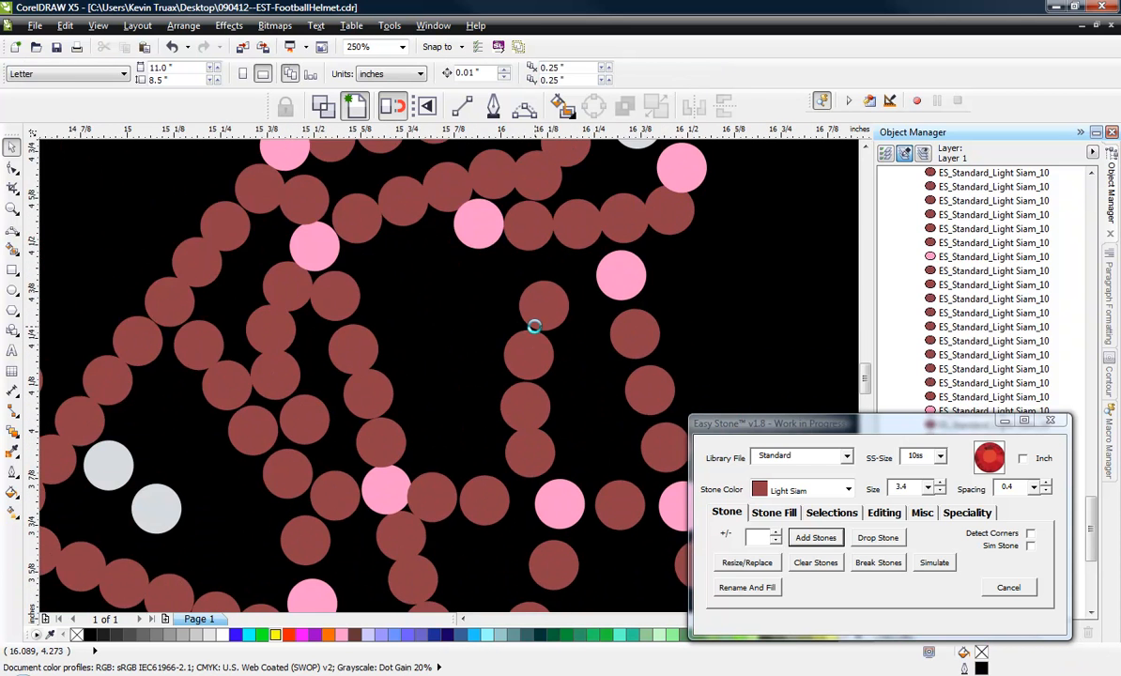
pyautogui.scroll(2, 533, 325)
pyautogui.click(556, 265)
pyautogui.moveTo(557, 264); pyautogui.dragTo(572, 237)
pyautogui.scroll(-3, 564, 322)
# Delete the second red stone from the front in the face mask's top bar, where the stones overlap.
pyautogui.scroll(3, 556, 325)
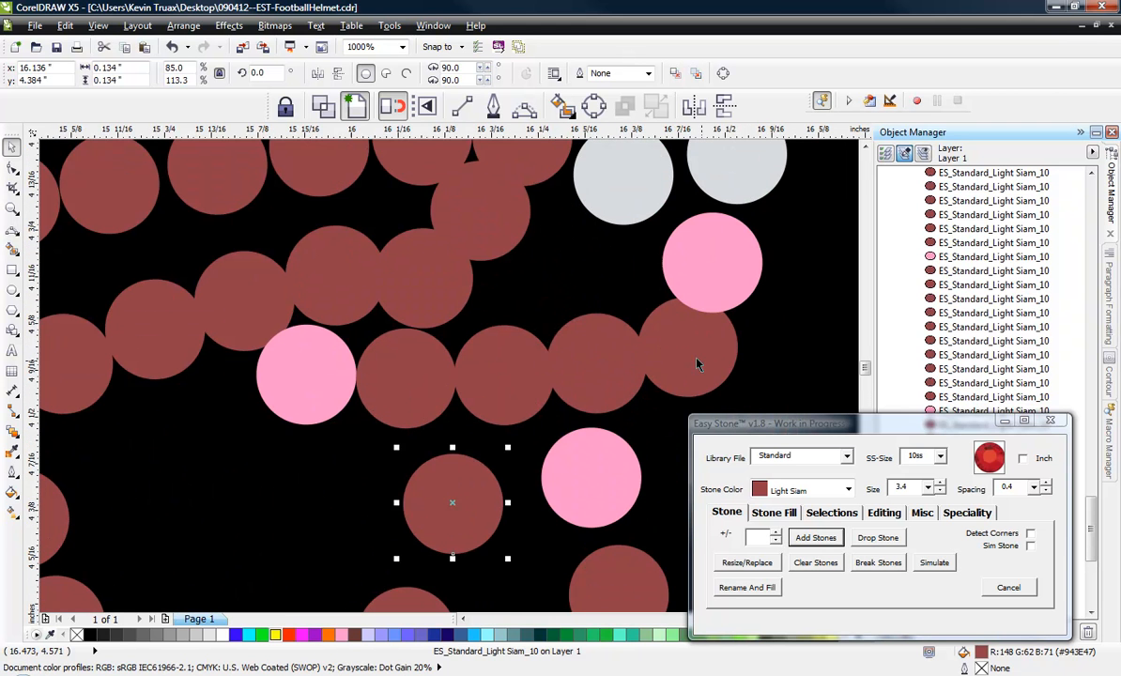
pyautogui.click(606, 385)
pyautogui.press('Delete')
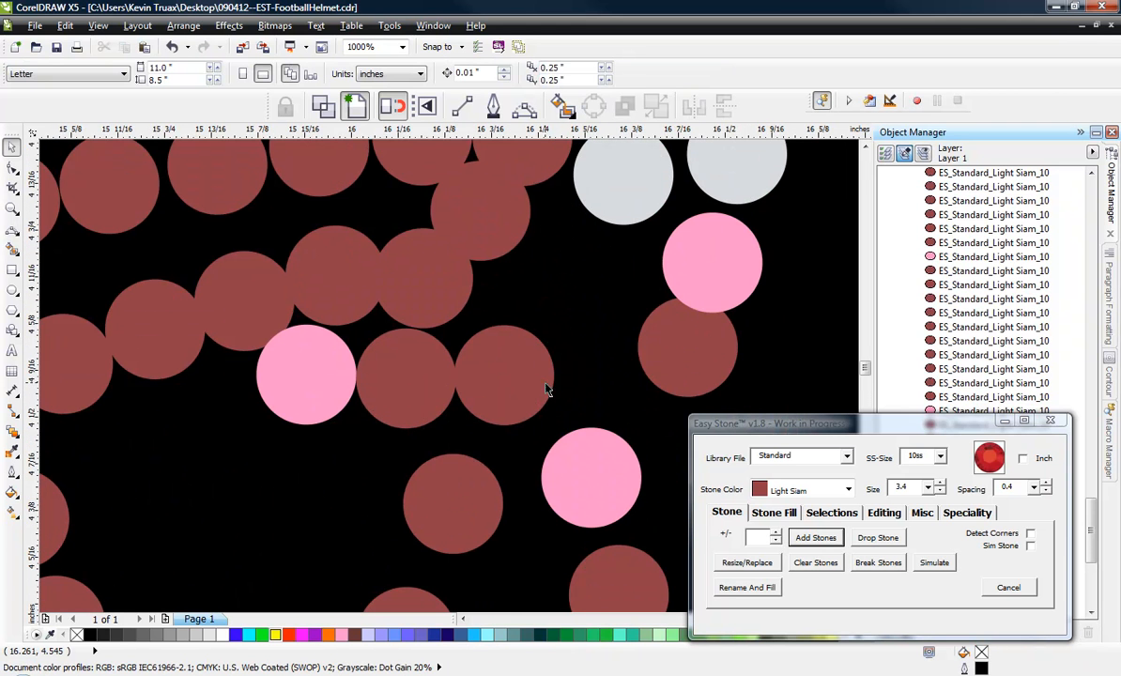
# Spread the top bar's remaining three red stones and shift its rear pink junction down and back to clear overlaps.
pyautogui.moveTo(656, 361); pyautogui.dragTo(606, 368)
pyautogui.moveTo(490, 377); pyautogui.dragTo(502, 377)
pyautogui.moveTo(371, 376); pyautogui.dragTo(376, 376)
pyautogui.moveTo(302, 387)
pyautogui.mouseDown()
pyautogui.moveTo(283, 392)
pyautogui.moveTo(292, 404)
pyautogui.mouseUp()
pyautogui.moveTo(422, 394); pyautogui.dragTo(422, 400)
# Delete the overlapping second stone from the front in the strand above the top bar and shift the next two stones forward.
pyautogui.click(421, 292)
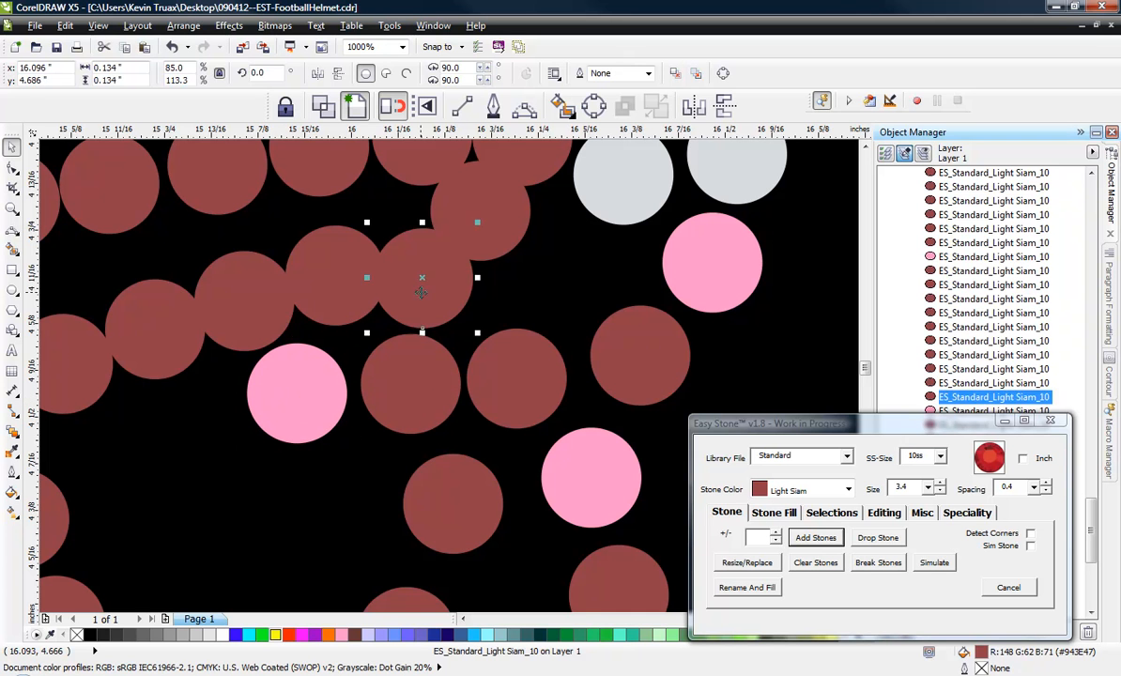
pyautogui.press('Delete')
pyautogui.moveTo(338, 266)
pyautogui.mouseDown()
pyautogui.moveTo(361, 257)
pyautogui.moveTo(355, 265)
pyautogui.mouseUp()
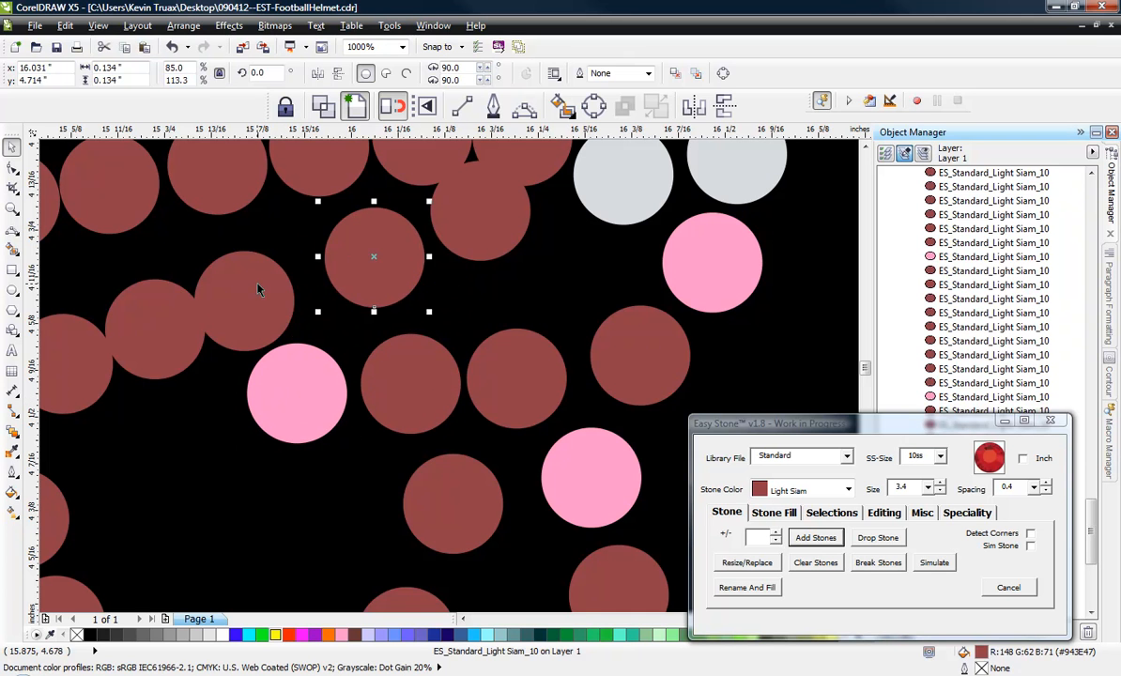
pyautogui.moveTo(260, 290); pyautogui.dragTo(272, 278)
pyautogui.scroll(-1, 549, 305)
pyautogui.scroll(1, 366, 300)
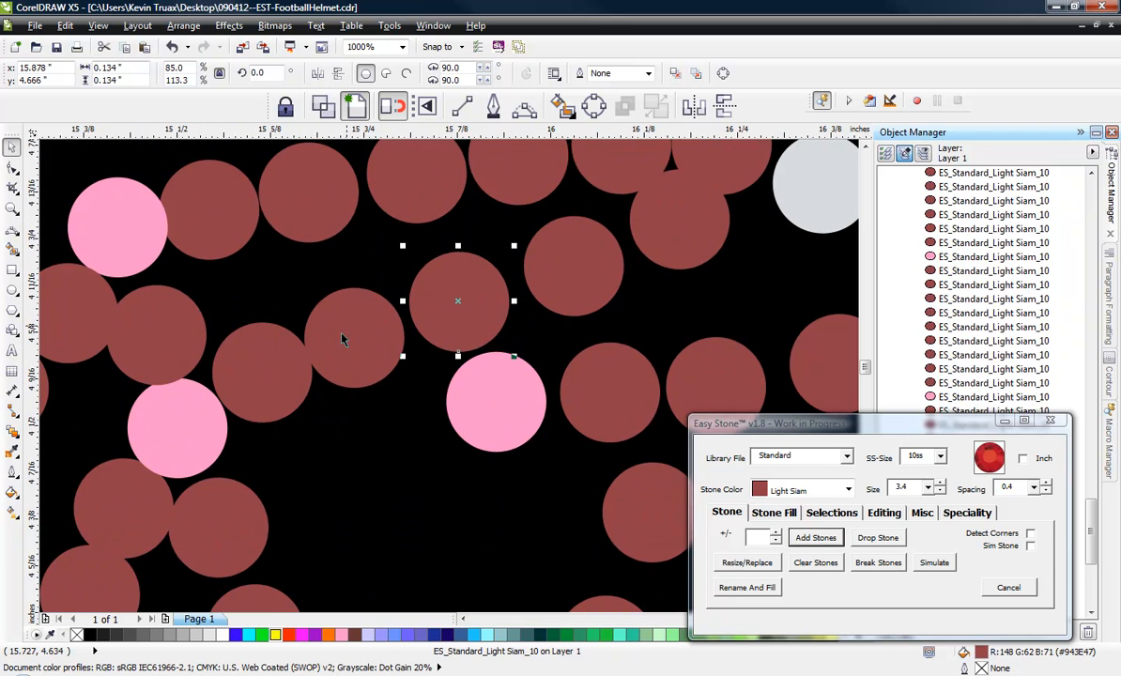
# Delete the front red stone of the strand above the top bar and move the next stone forward toward its place.
pyautogui.scroll(-1, 314, 385)
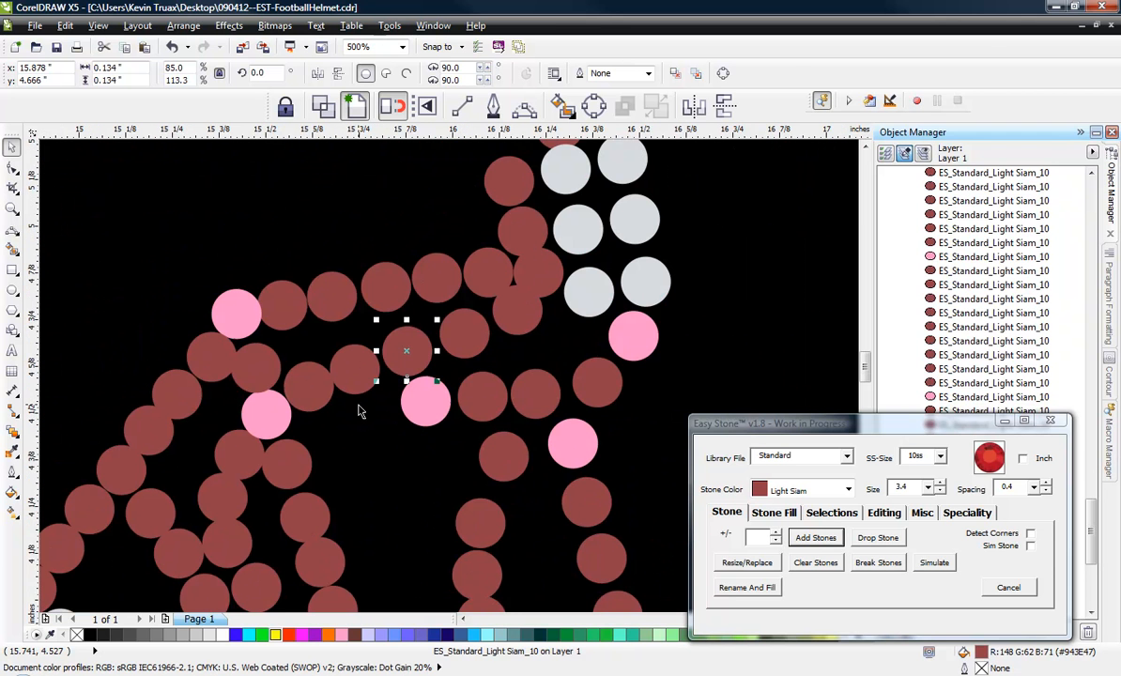
pyautogui.click(497, 346)
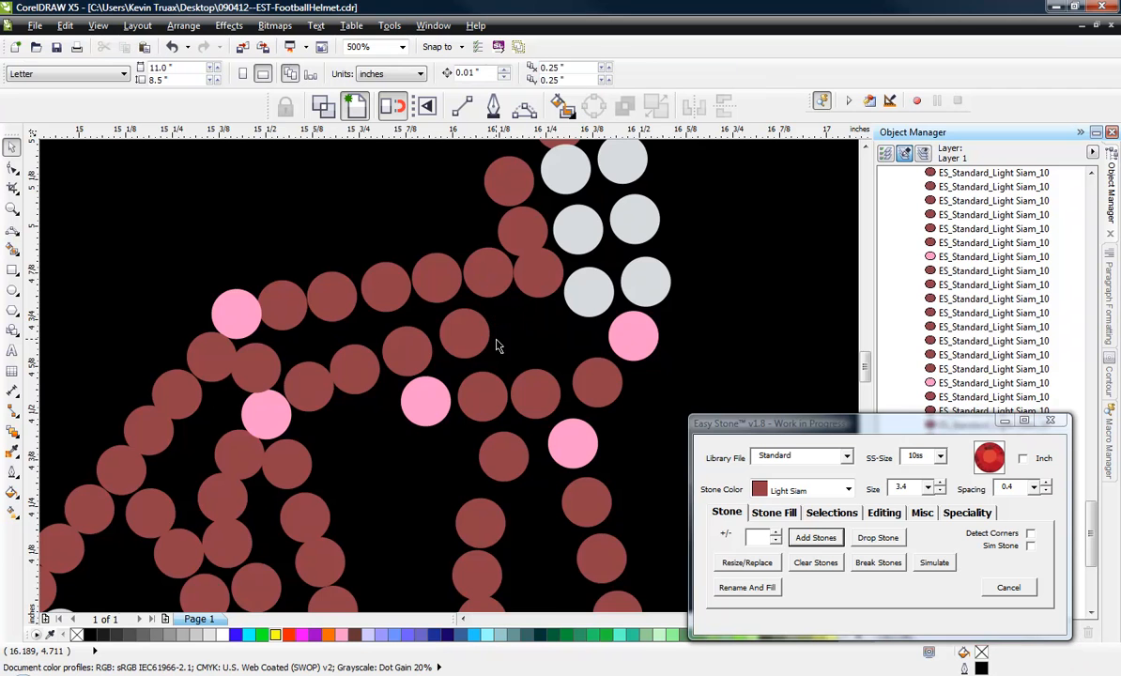
pyautogui.scroll(1, 472, 332)
pyautogui.moveTo(472, 332); pyautogui.dragTo(574, 314)
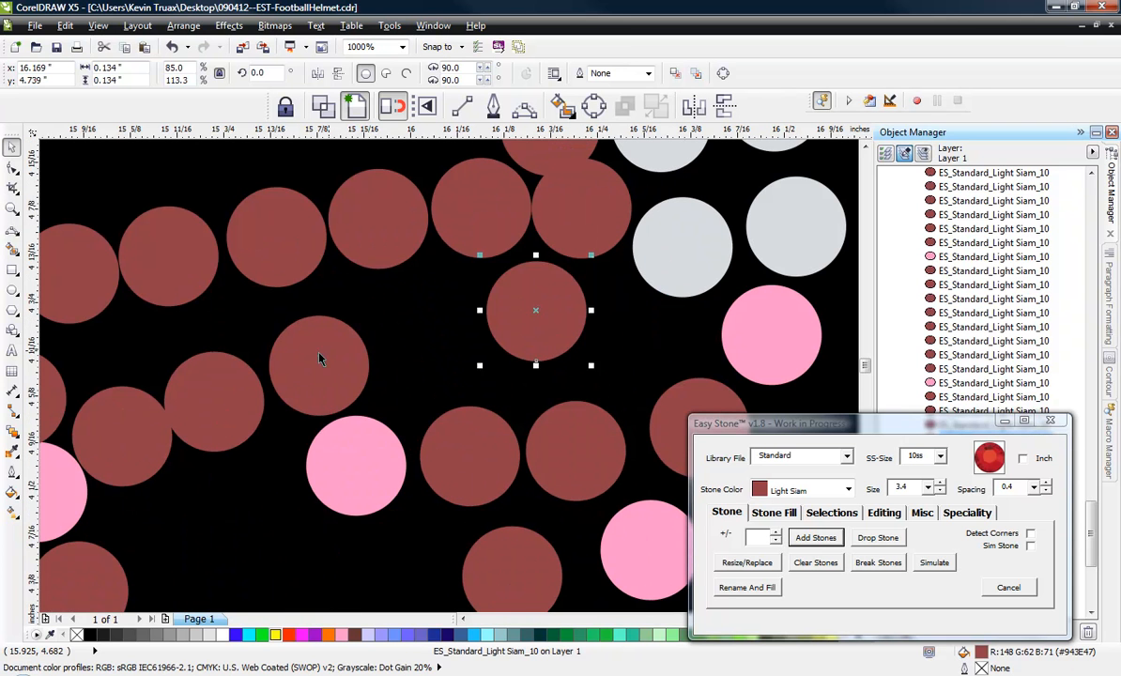
# Spread the four red stones of the strand above the top bar evenly from its rear pink junction forward.
pyautogui.moveTo(405, 329); pyautogui.dragTo(423, 317)
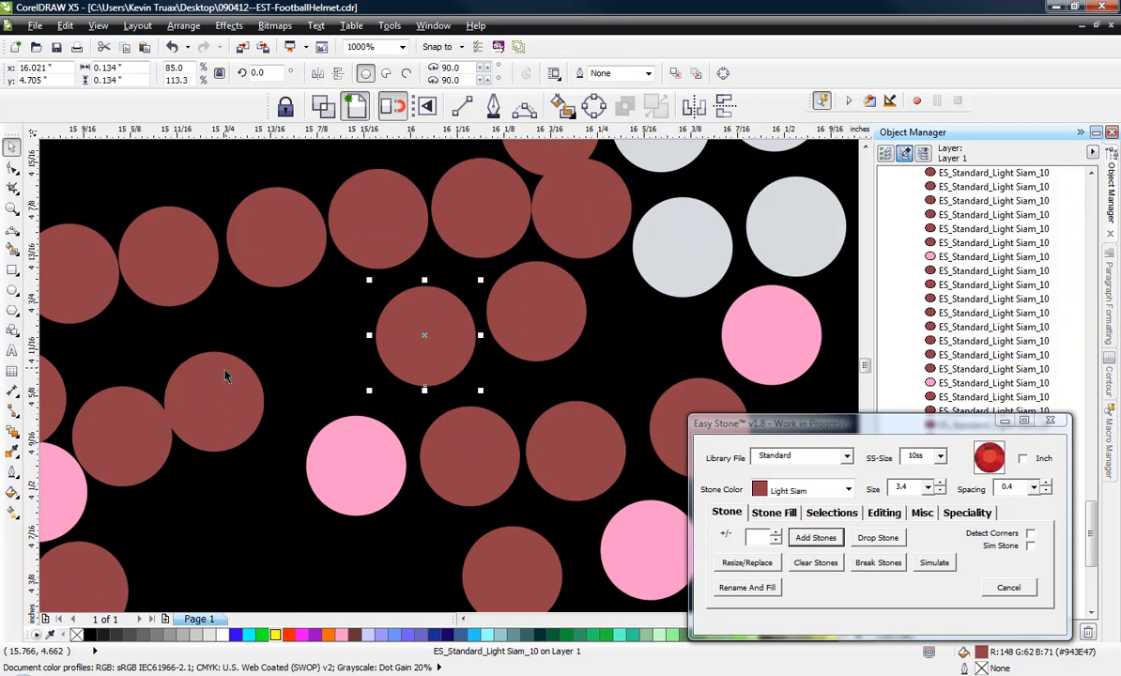
pyautogui.moveTo(225, 376); pyautogui.dragTo(257, 368)
pyautogui.moveTo(123, 427); pyautogui.dragTo(157, 420)
pyautogui.moveTo(270, 398); pyautogui.dragTo(234, 411)
pyautogui.moveTo(165, 430); pyautogui.dragTo(154, 438)
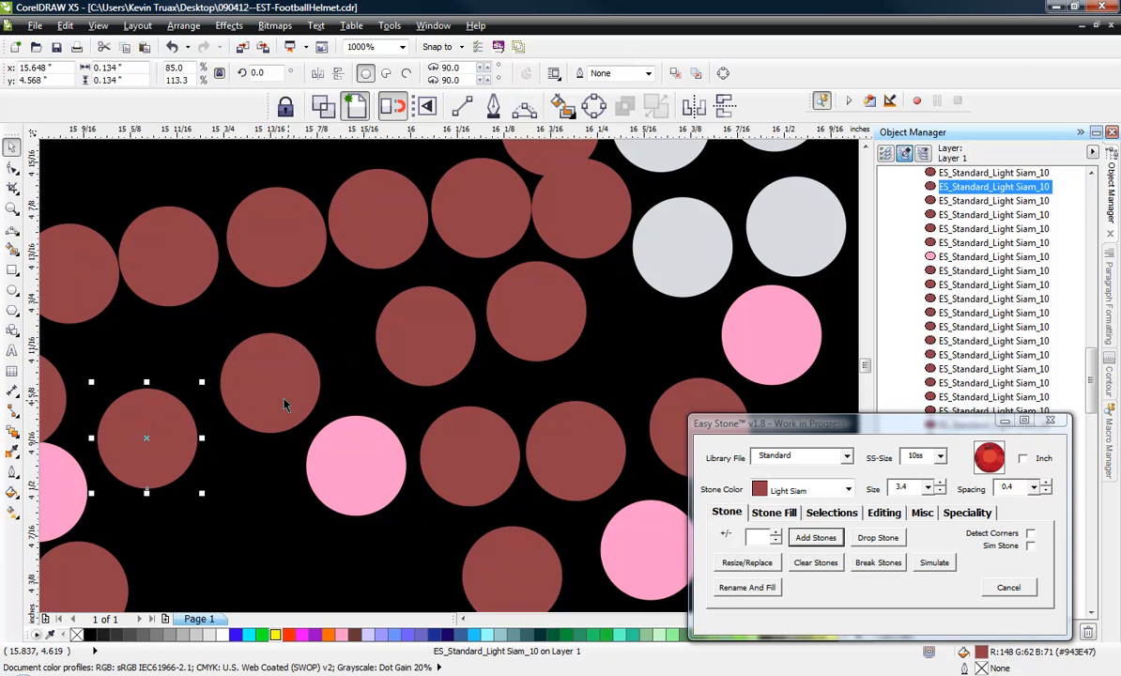
pyautogui.moveTo(284, 404); pyautogui.dragTo(274, 403)
pyautogui.moveTo(410, 368); pyautogui.dragTo(372, 377)
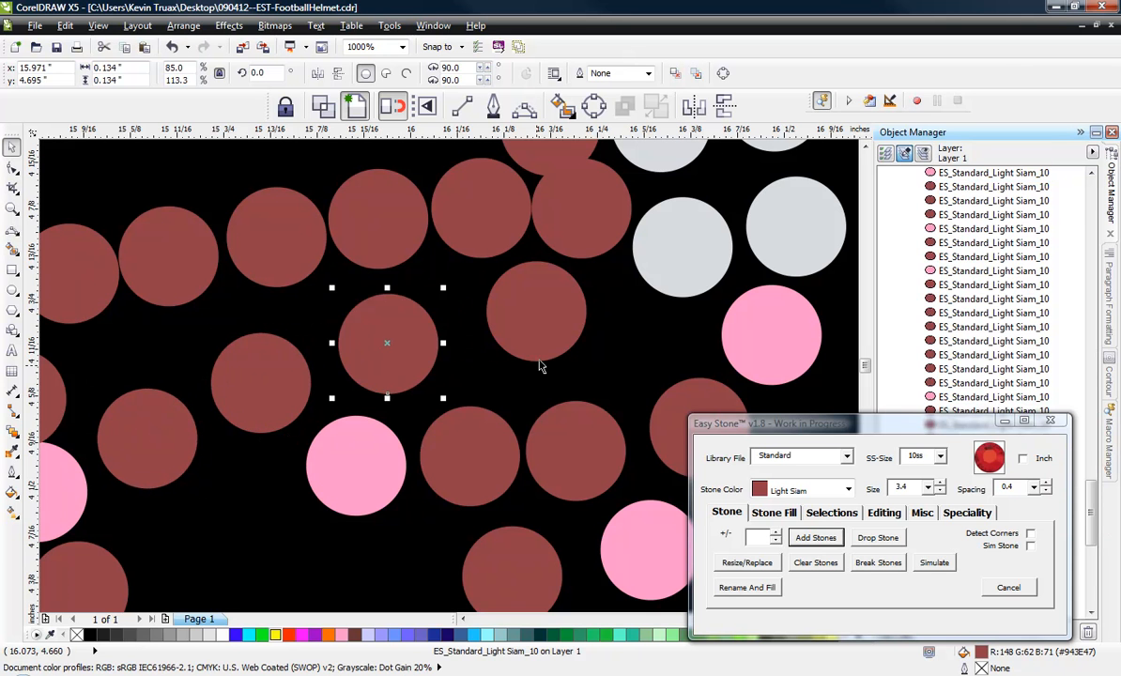
pyautogui.moveTo(543, 326); pyautogui.dragTo(519, 330)
pyautogui.scroll(-2, 553, 326)
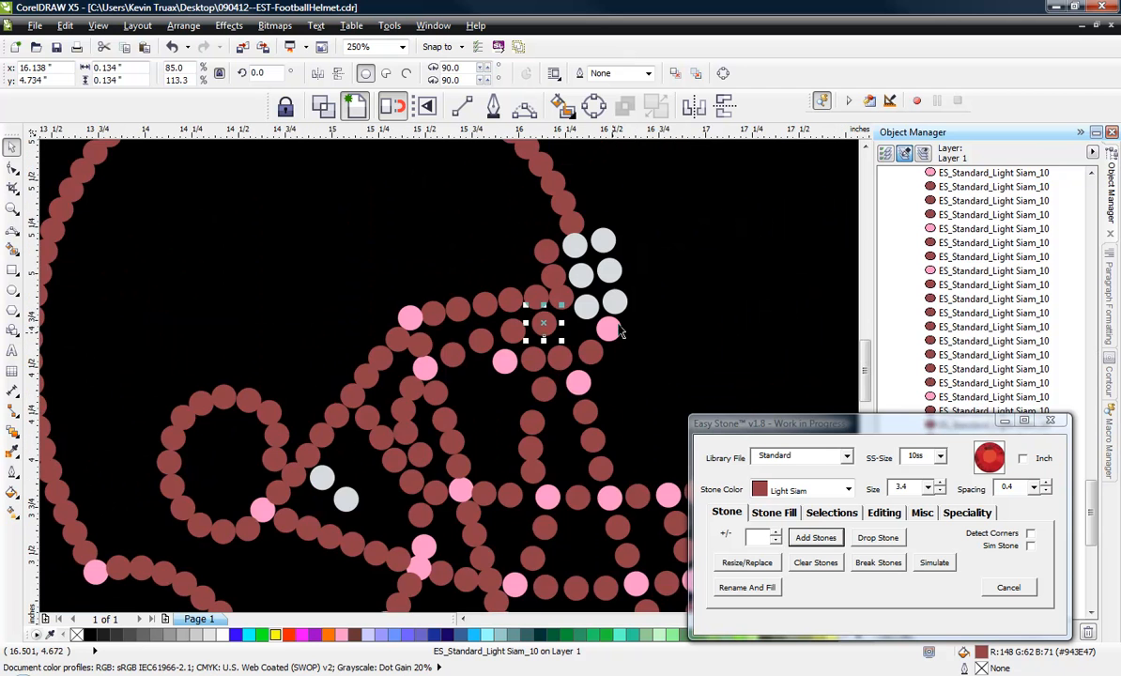
# Adjust the top bar's rear pink junction and neighbouring red stones so the bar is evenly spaced.
pyautogui.scroll(1, 602, 306)
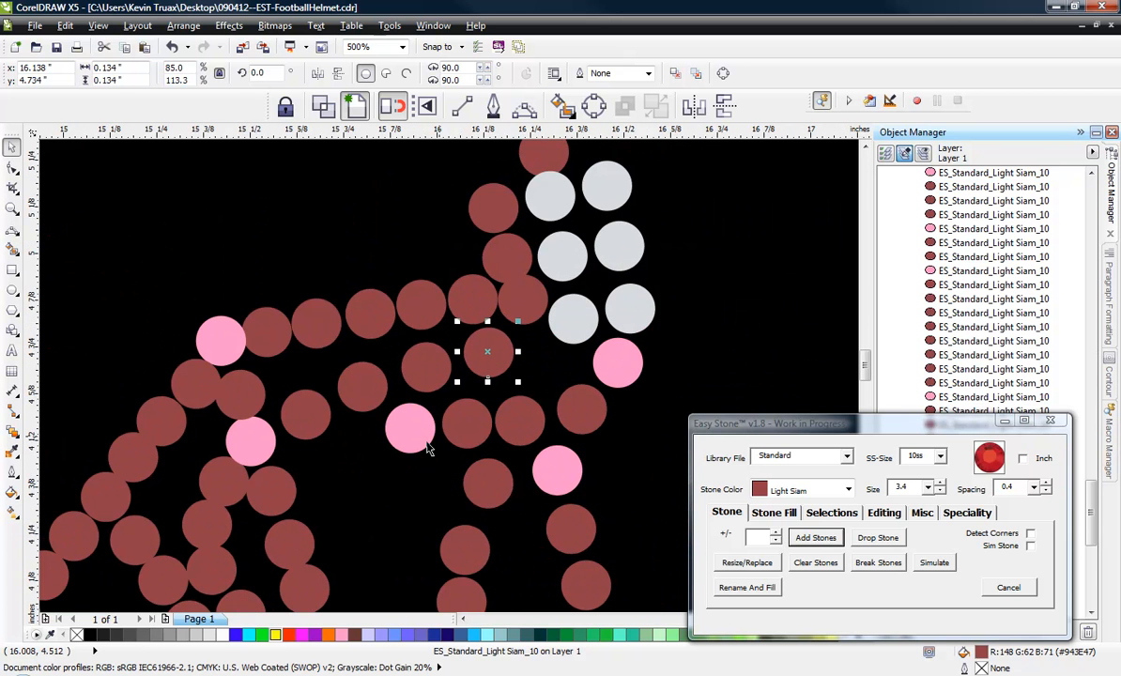
pyautogui.scroll(1, 427, 449)
pyautogui.moveTo(413, 418); pyautogui.dragTo(393, 431)
pyautogui.moveTo(517, 436)
pyautogui.mouseDown()
pyautogui.moveTo(502, 437)
pyautogui.moveTo(512, 436)
pyautogui.mouseUp()
pyautogui.click(530, 317)
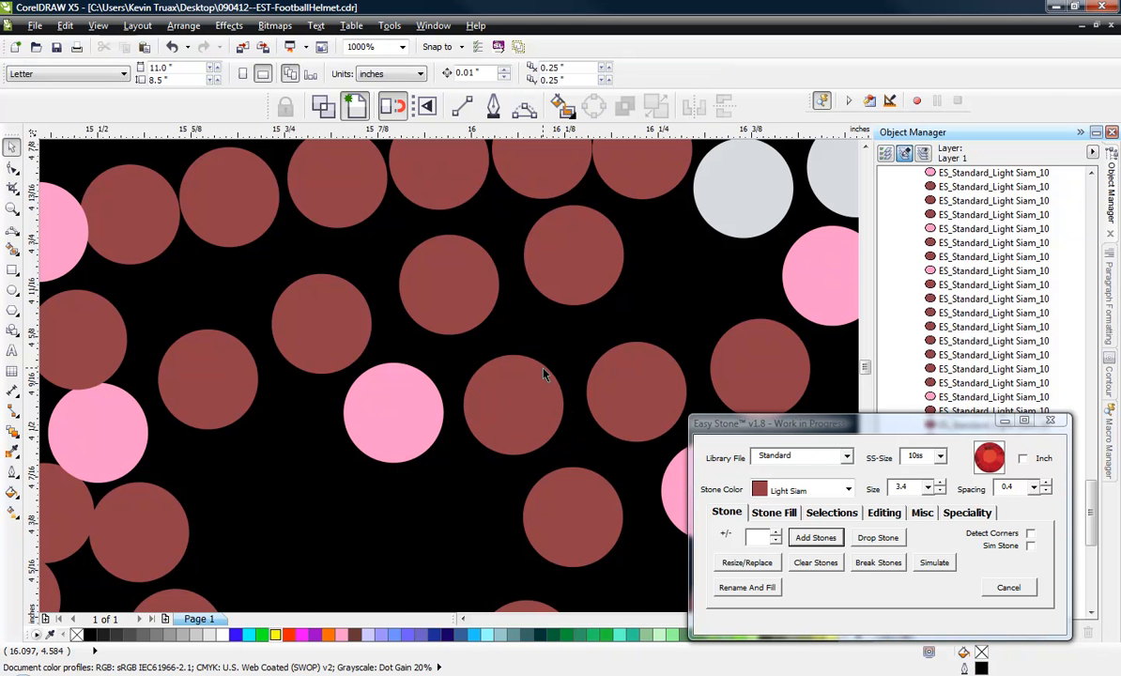
# Examine the stones beside the white front stones, the whole helmet and the jaw junctions for remaining overlaps.
pyautogui.scroll(-1, 542, 376)
pyautogui.scroll(-1, 537, 382)
pyautogui.scroll(1, 560, 283)
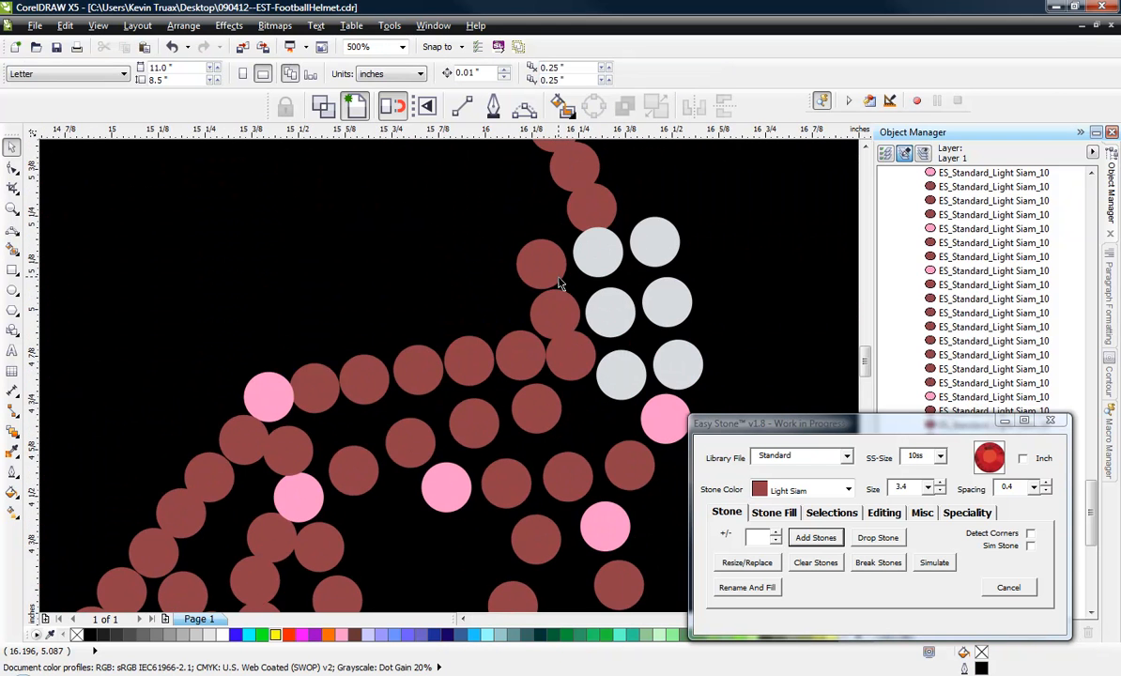
pyautogui.click(552, 273)
pyautogui.scroll(-1, 586, 343)
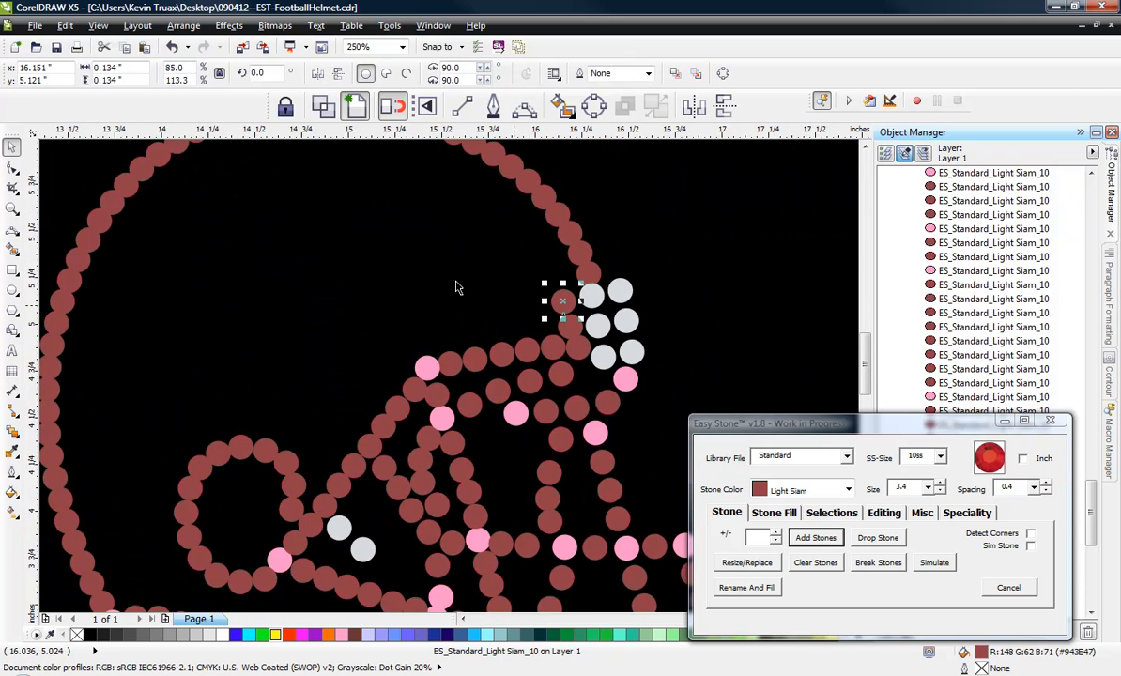
pyautogui.click(456, 278)
pyautogui.scroll(-1, 539, 306)
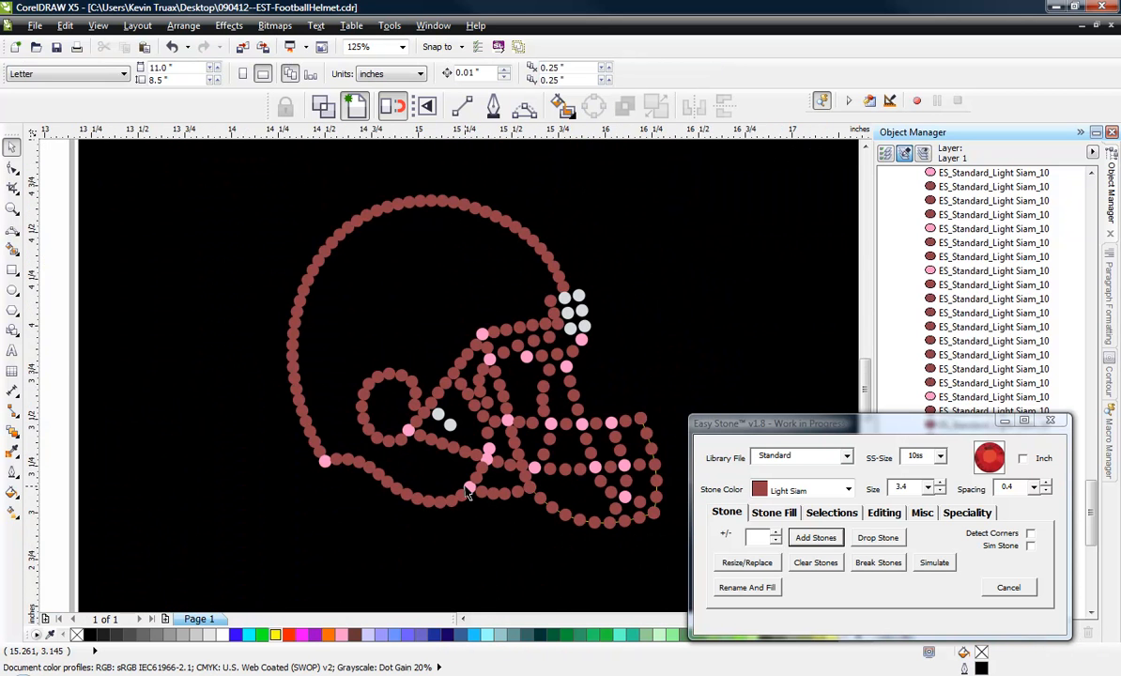
pyautogui.scroll(2, 466, 487)
pyautogui.scroll(-1, 532, 345)
pyautogui.scroll(2, 530, 357)
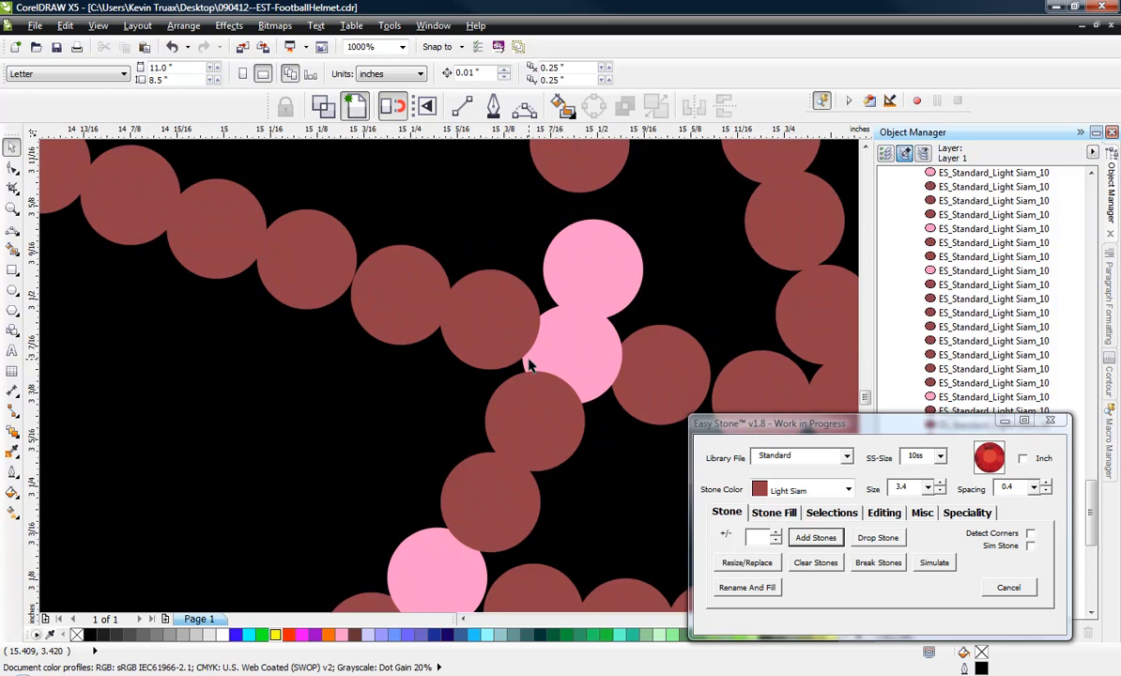
pyautogui.scroll(-1, 540, 328)
pyautogui.scroll(-1, 550, 358)
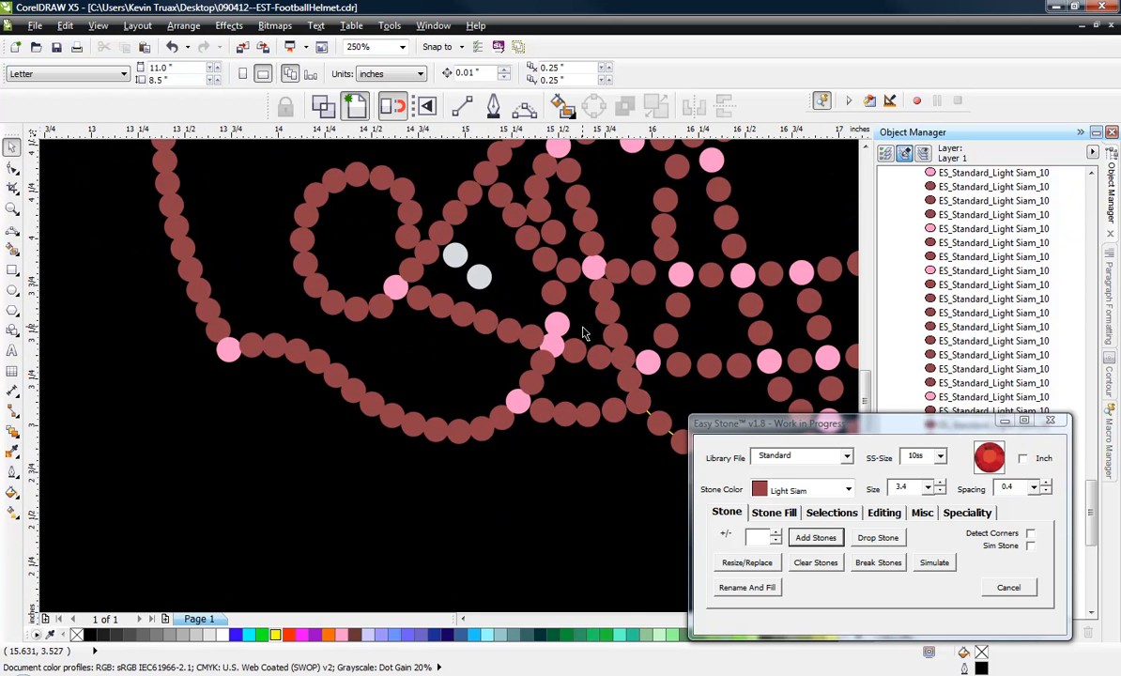
# Draw a three-point curve about 0.40 by 0.56 inches from the upper pink jaw junction, along the front edge, to the lower jaw strand.
pyautogui.scroll(2, 581, 332)
pyautogui.scroll(-1, 579, 330)
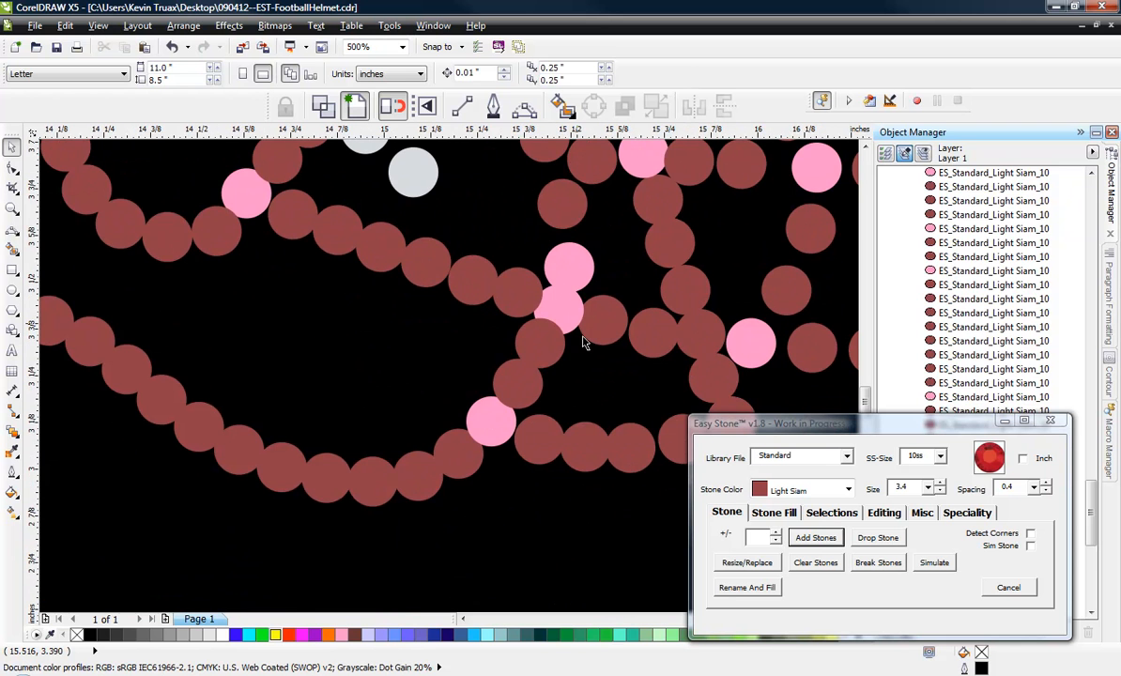
pyautogui.click(521, 111)
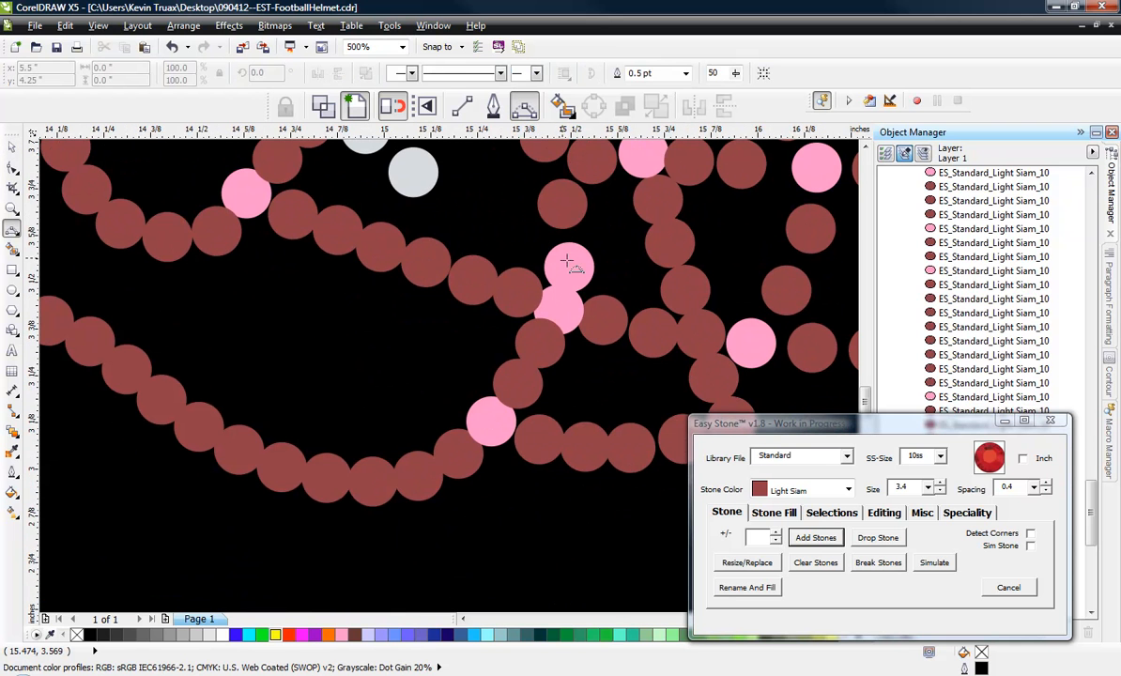
pyautogui.moveTo(570, 267); pyautogui.dragTo(419, 474)
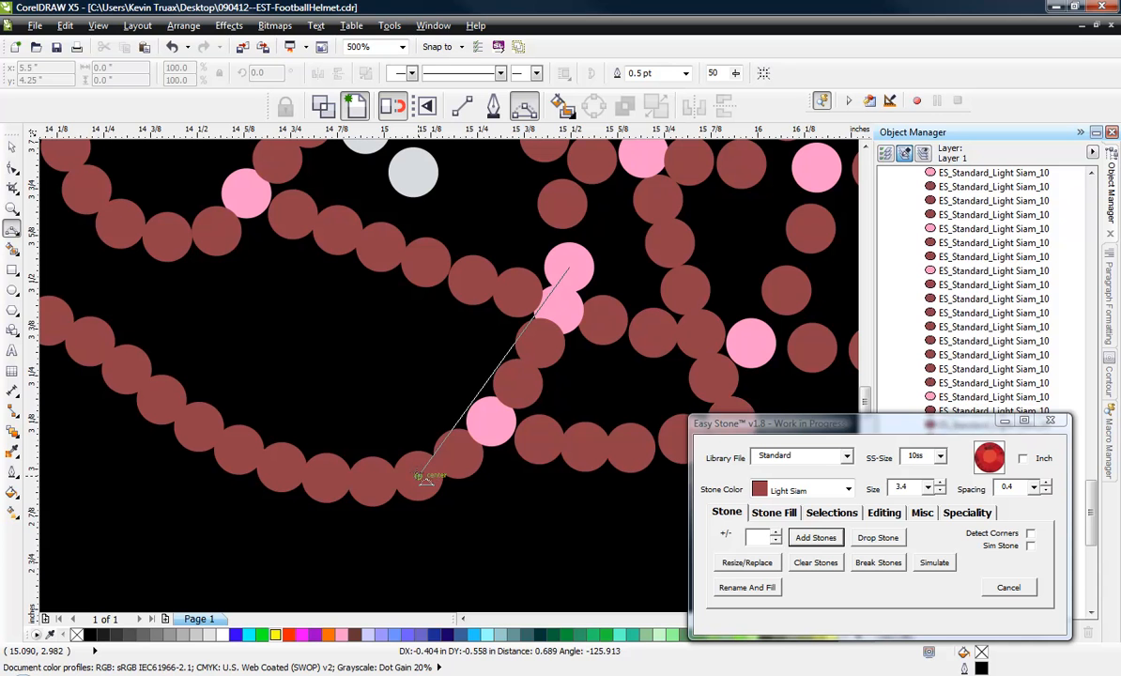
pyautogui.click(528, 398)
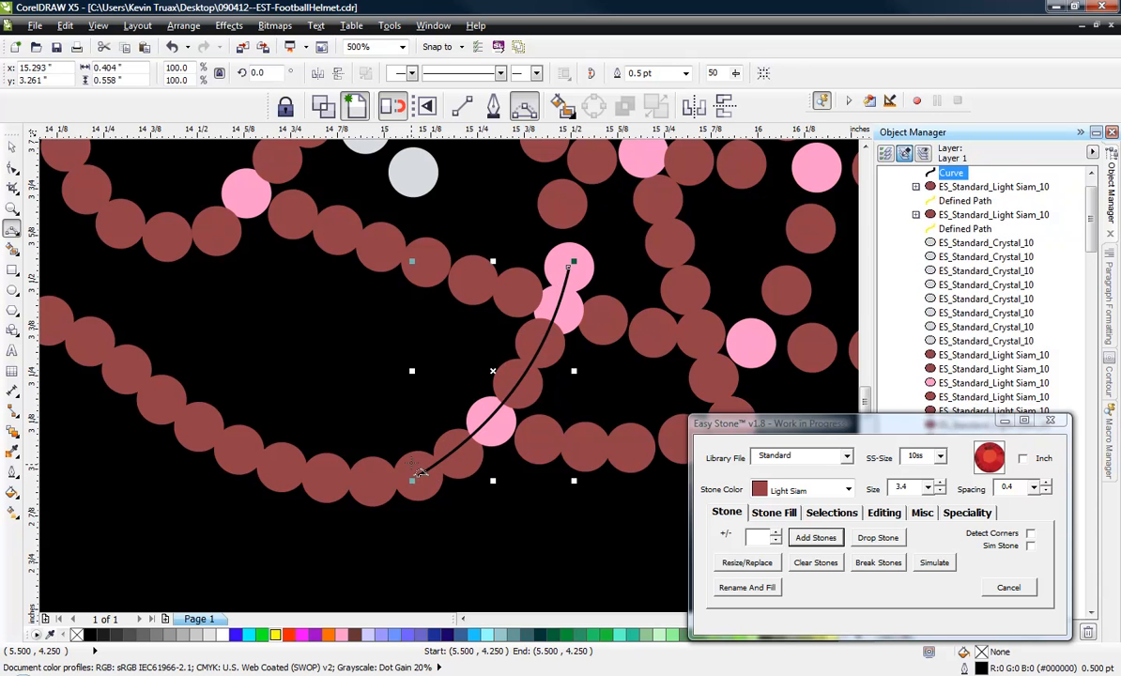
# Extend the curve with two more arcs along the lower jaw stones to the pink junction at the helmet's rear corner.
pyautogui.scroll(-3, 542, 504)
pyautogui.scroll(2, 512, 488)
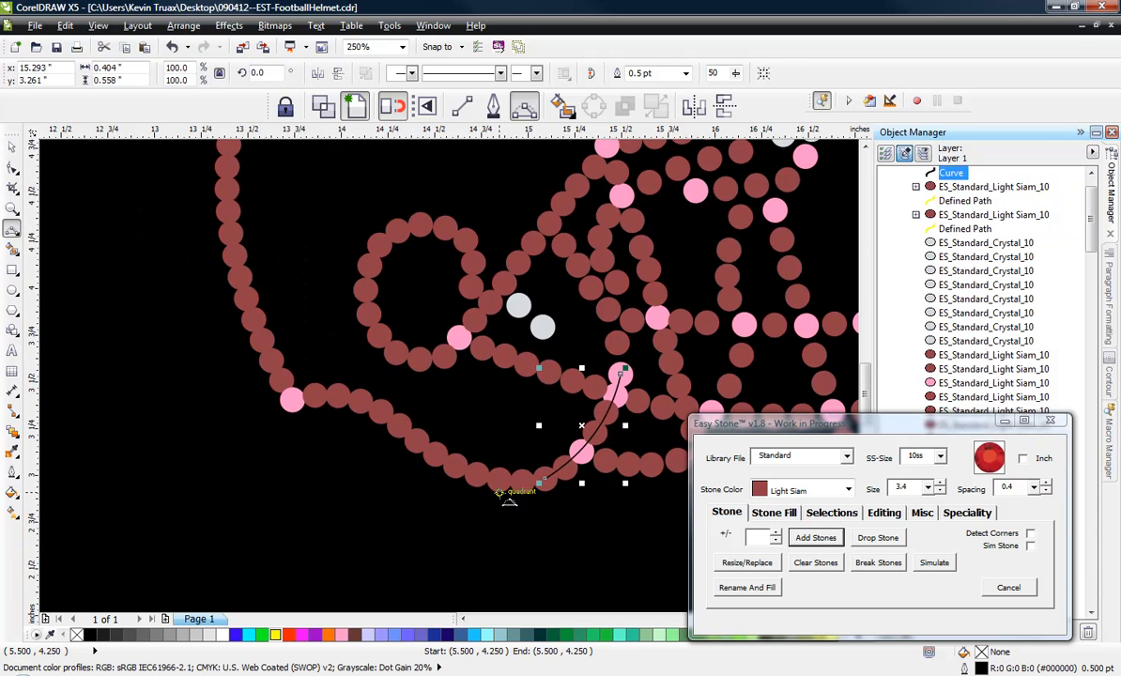
pyautogui.moveTo(544, 479); pyautogui.dragTo(417, 440)
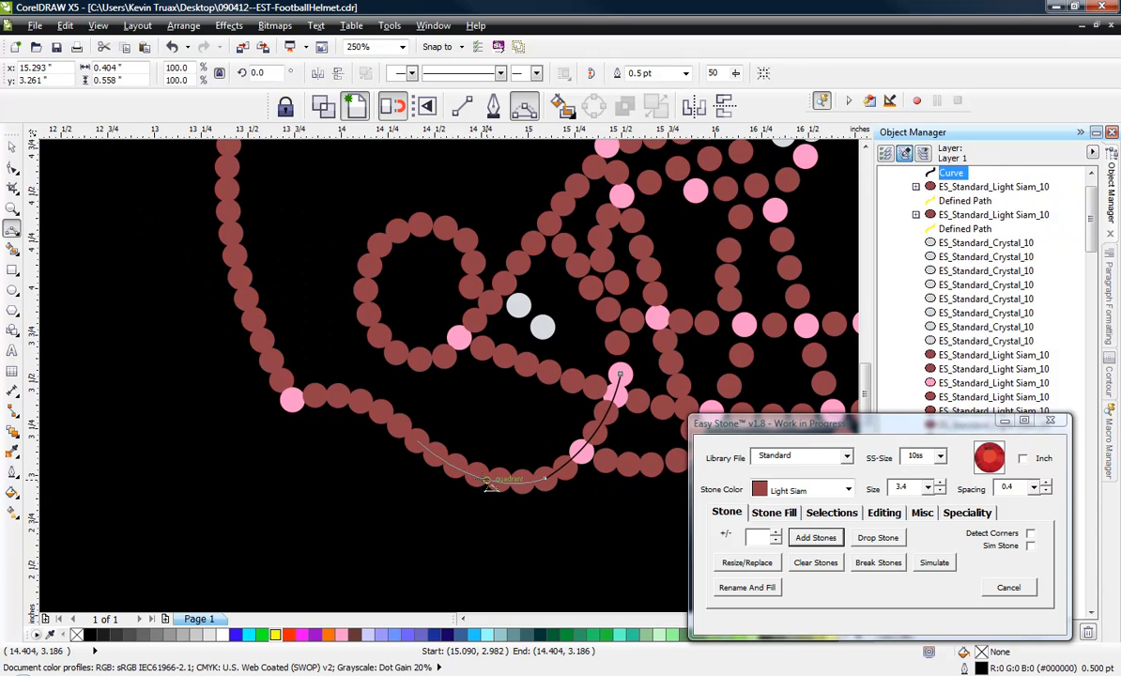
pyautogui.click(417, 440)
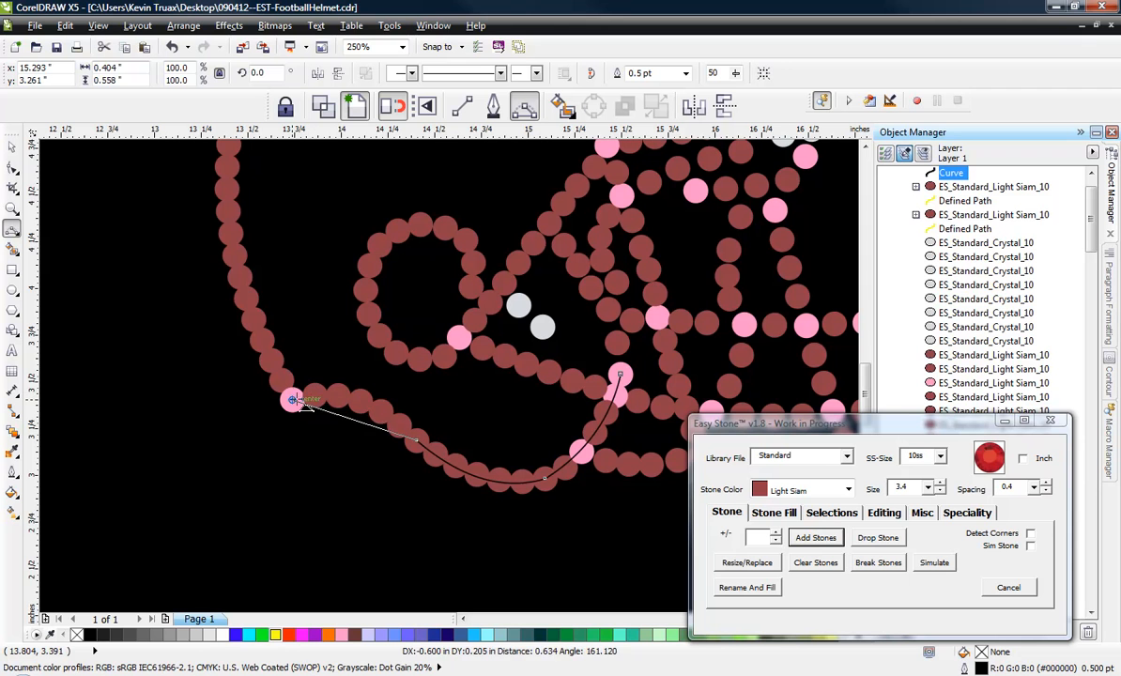
pyautogui.moveTo(294, 401); pyautogui.dragTo(357, 401)
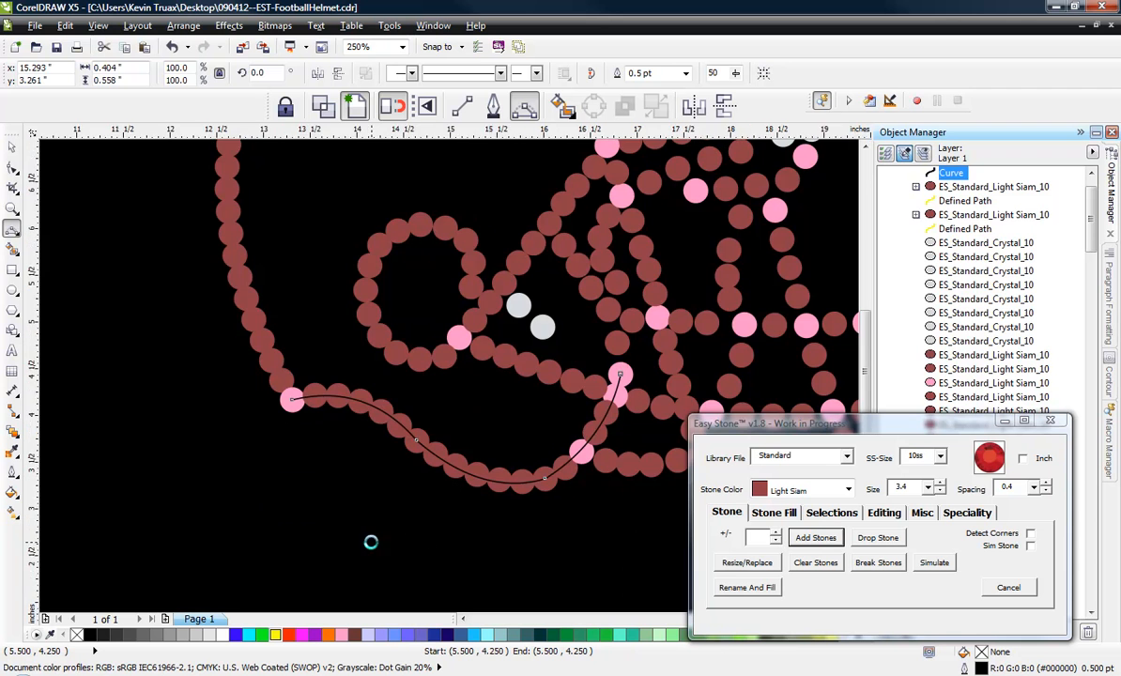
pyautogui.scroll(-4, 370, 538)
pyautogui.scroll(4, 385, 538)
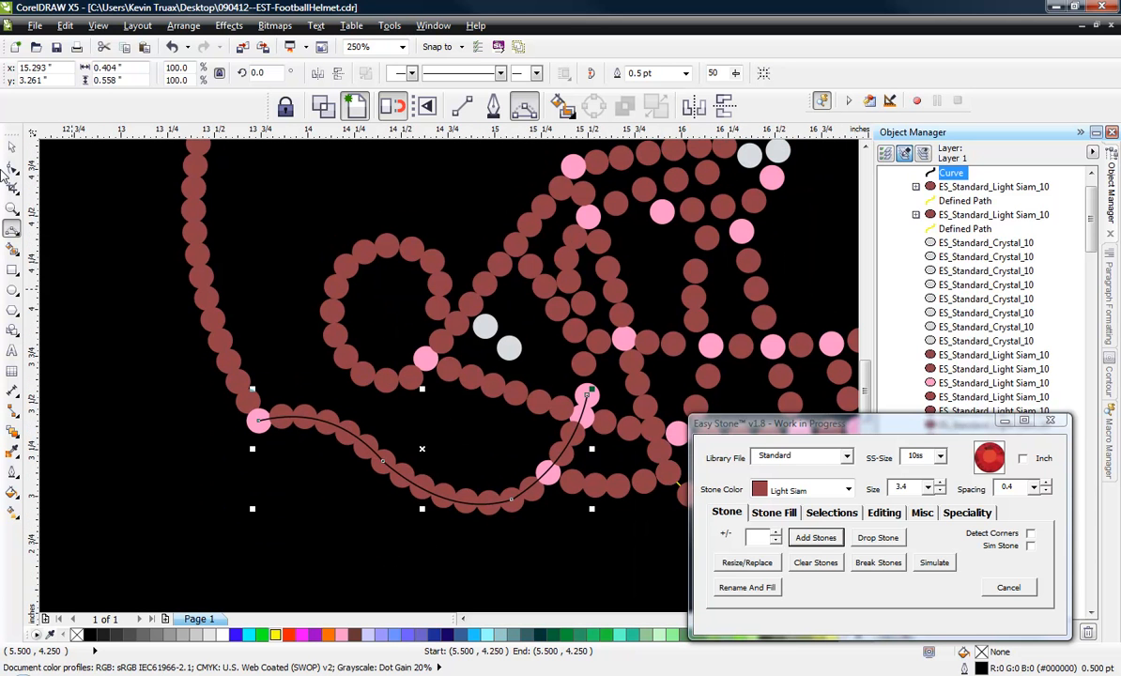
# Delete the red stones of the lower jaw strand between the rear pink junction and the front lower pink junction.
pyautogui.click(11, 149)
pyautogui.click(175, 434)
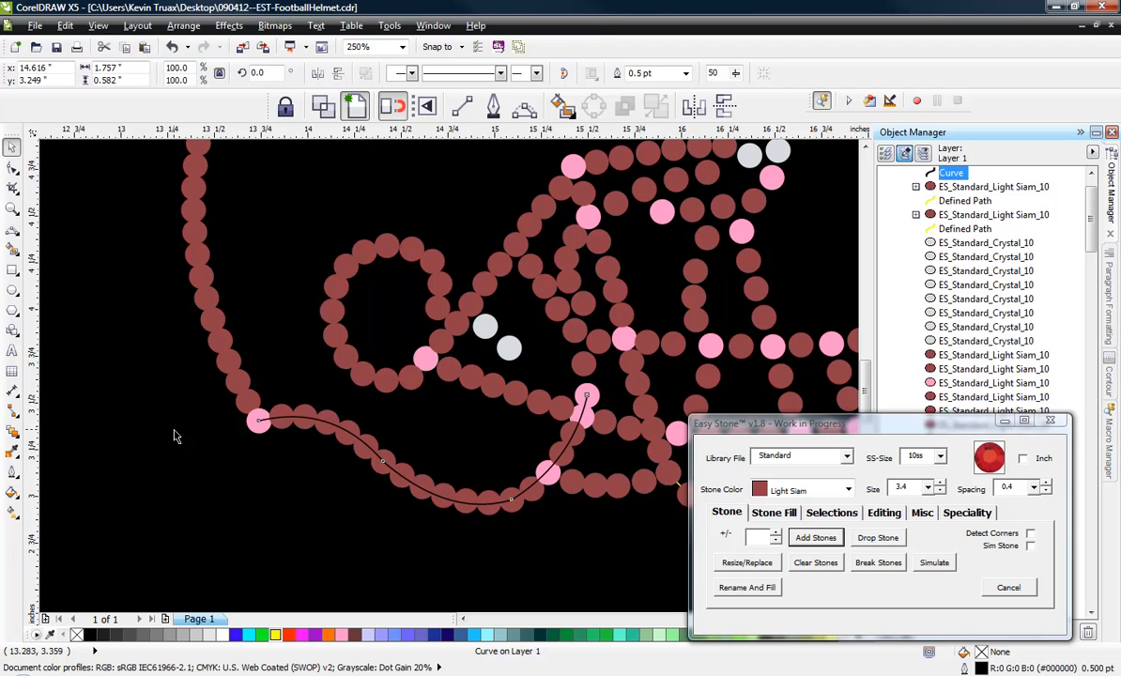
pyautogui.click(281, 418)
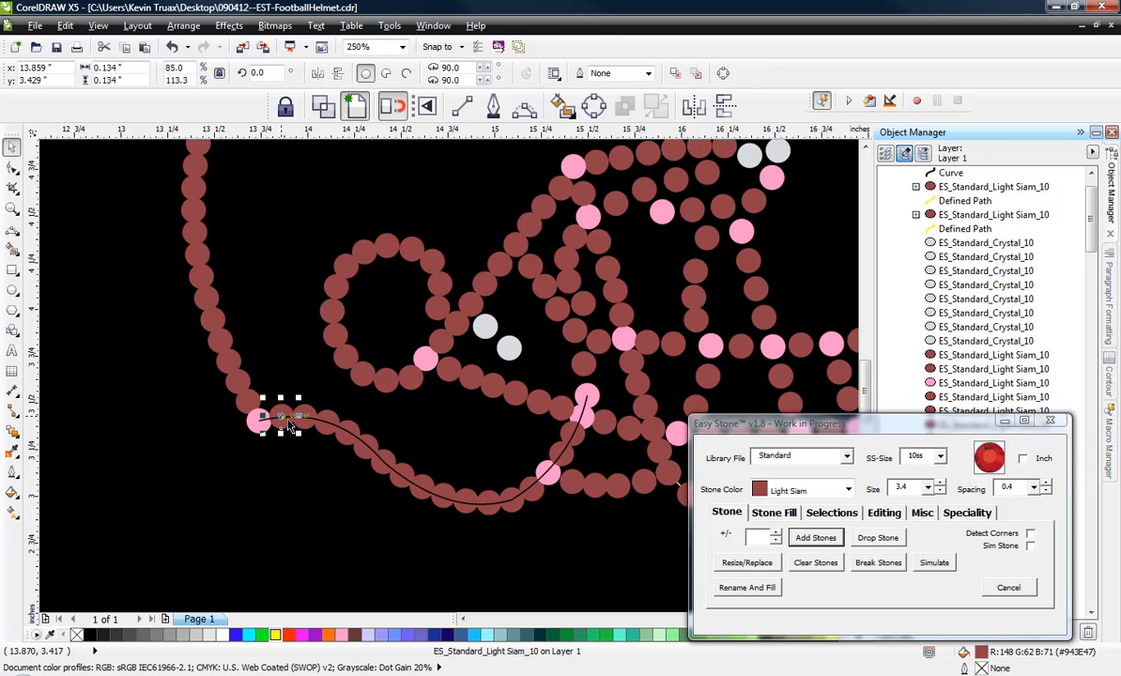
pyautogui.press('Delete')
pyautogui.moveTo(287, 385); pyautogui.dragTo(502, 545)
pyautogui.press('Delete')
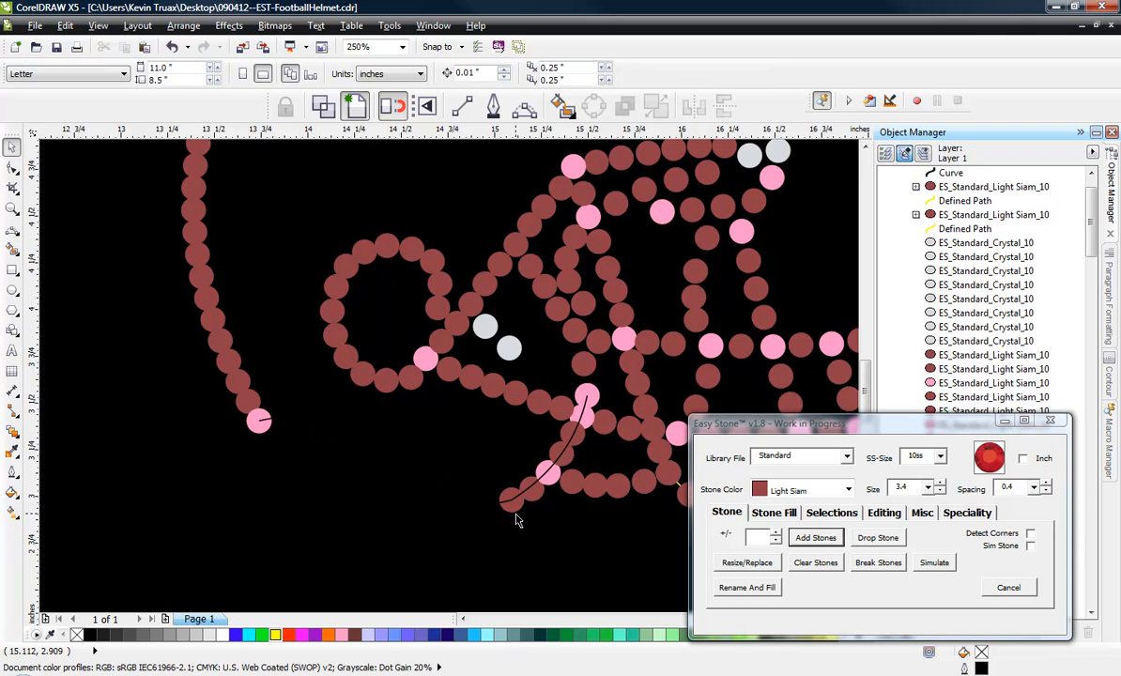
pyautogui.click(530, 489)
pyautogui.press('Delete')
# Colour the jaw curve's outline yellow.
pyautogui.click(532, 485)
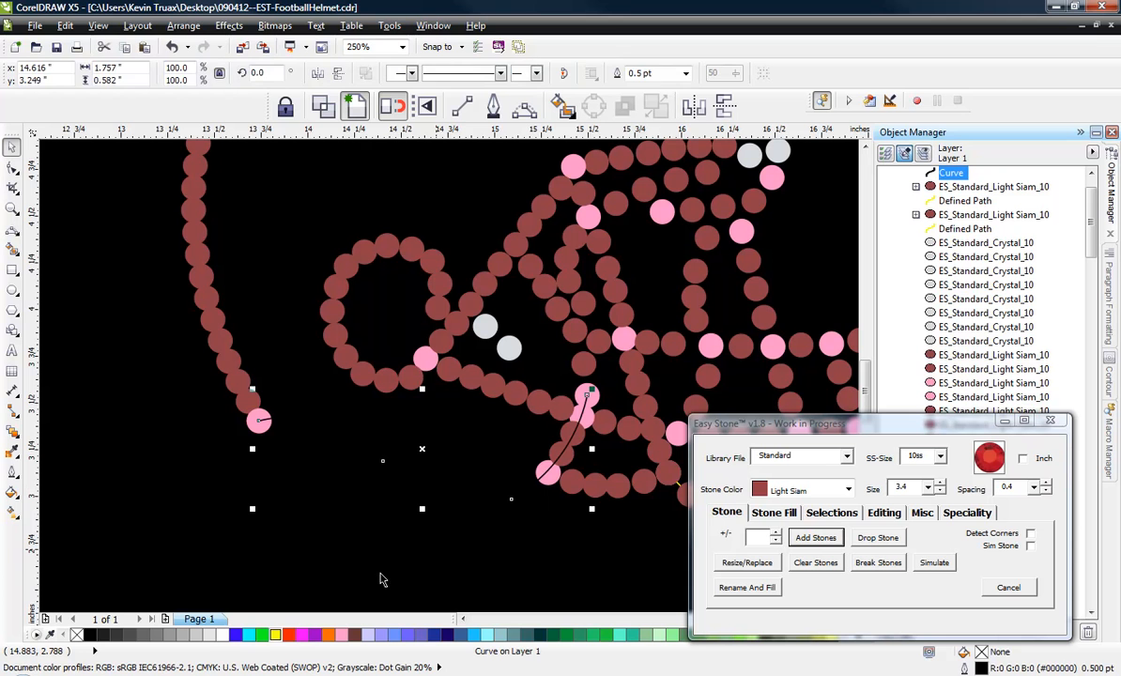
pyautogui.rightClick(275, 636)
pyautogui.click(527, 520)
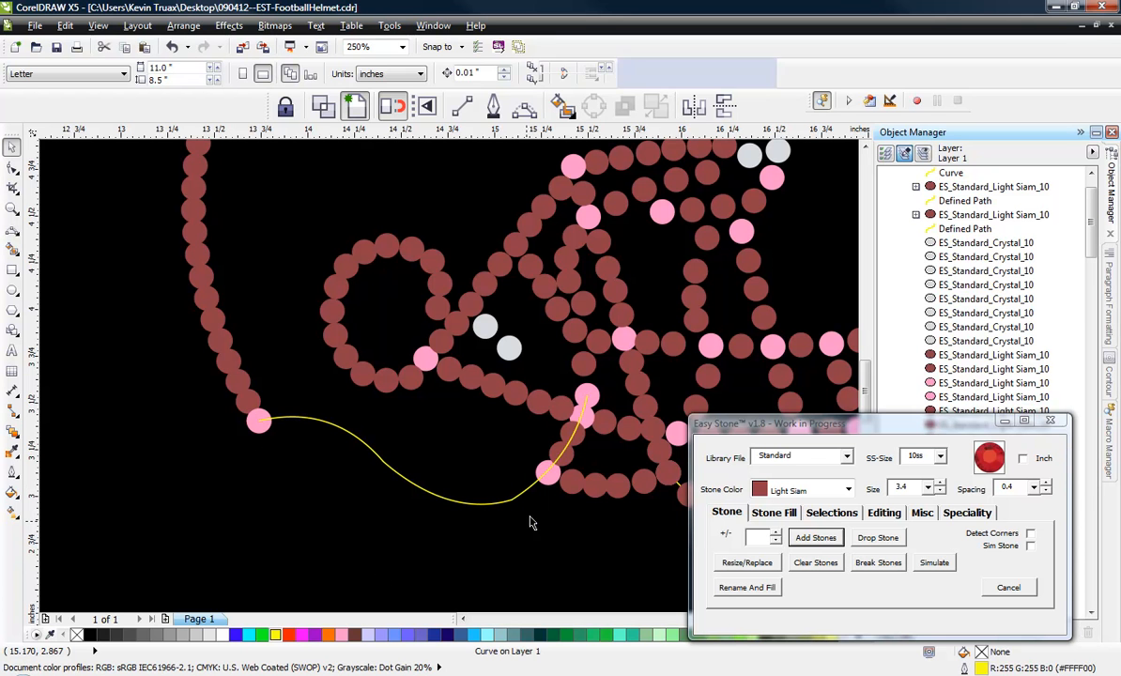
# Delete the lower pink jaw junction, the two red stones above it and the overlapping pink stone at the strand crossing.
pyautogui.press('Delete')
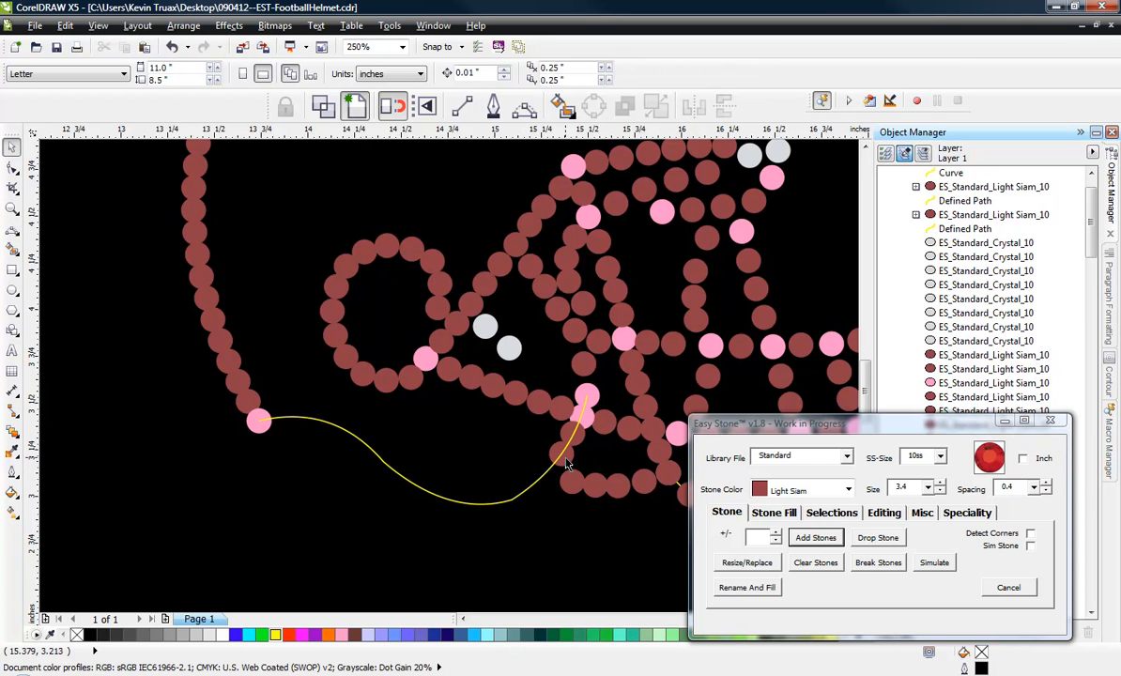
pyautogui.click(565, 459)
pyautogui.press('Delete')
pyautogui.click(577, 433)
pyautogui.press('Delete')
pyautogui.click(587, 426)
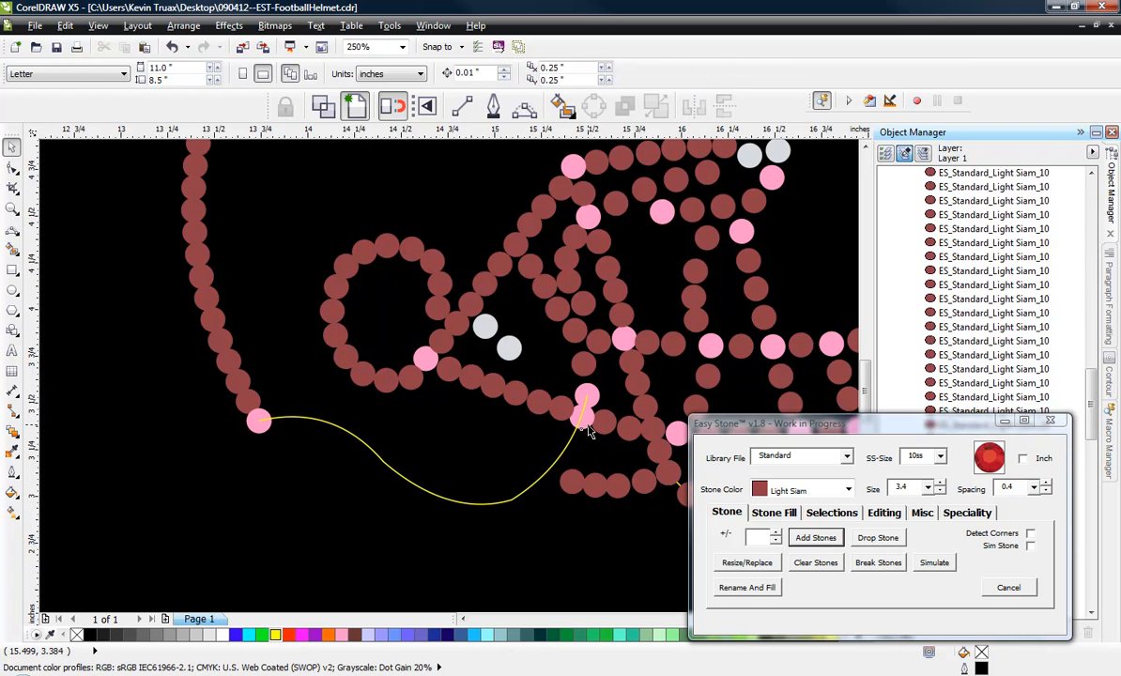
pyautogui.press('Delete')
# Add 3.4 mm Light Siam stones with 0.4 spacing along the yellow jaw curve.
pyautogui.click(568, 450)
pyautogui.click(814, 537)
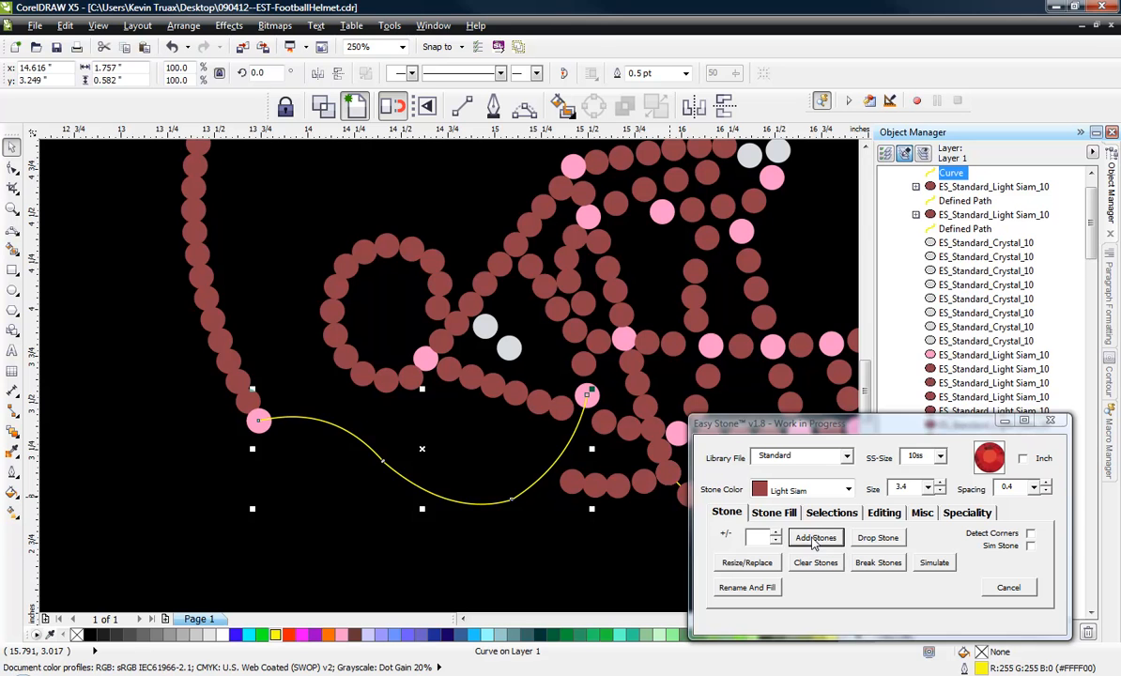
pyautogui.click(351, 542)
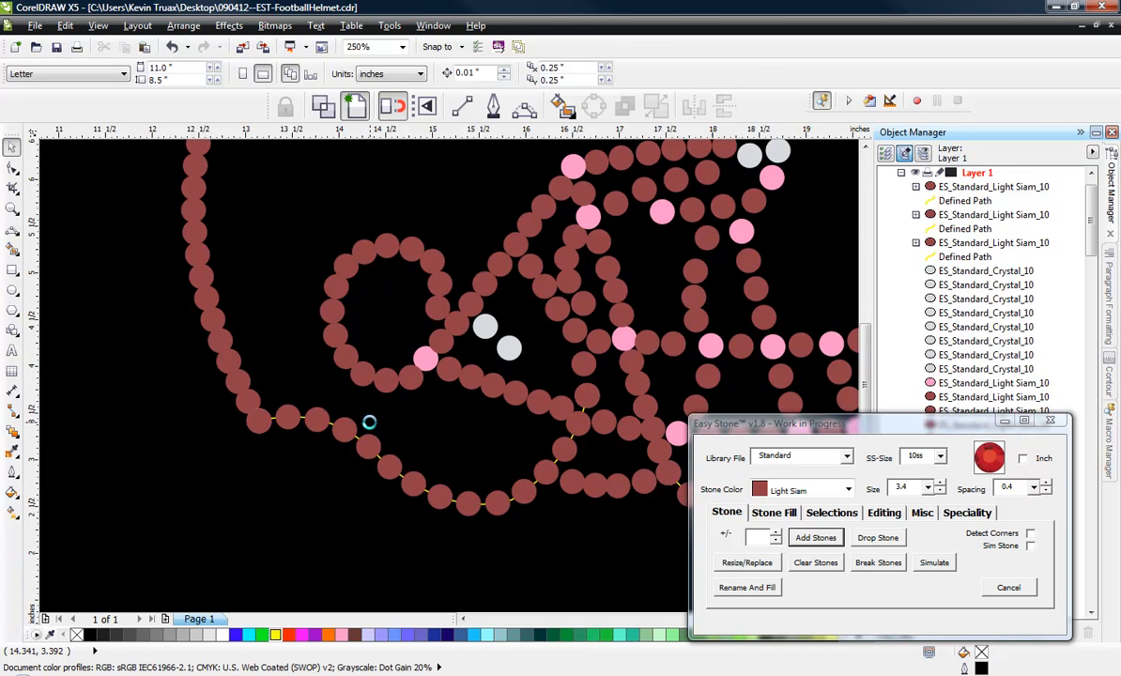
pyautogui.scroll(-1, 369, 422)
pyautogui.scroll(1, 491, 442)
pyautogui.scroll(2, 490, 442)
pyautogui.scroll(-3, 491, 442)
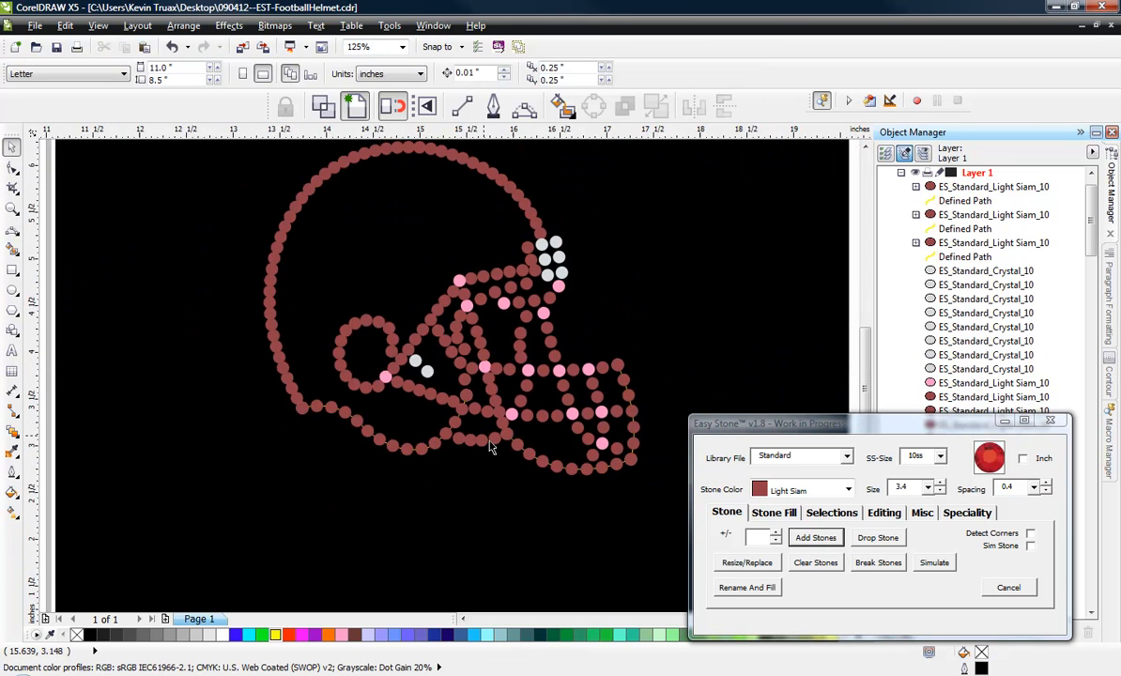
# Delete the second stone of the short strand joining the lower jaw and face mask, and spread the remaining three evenly.
pyautogui.scroll(3, 491, 442)
pyautogui.scroll(1, 491, 442)
pyautogui.click(297, 420)
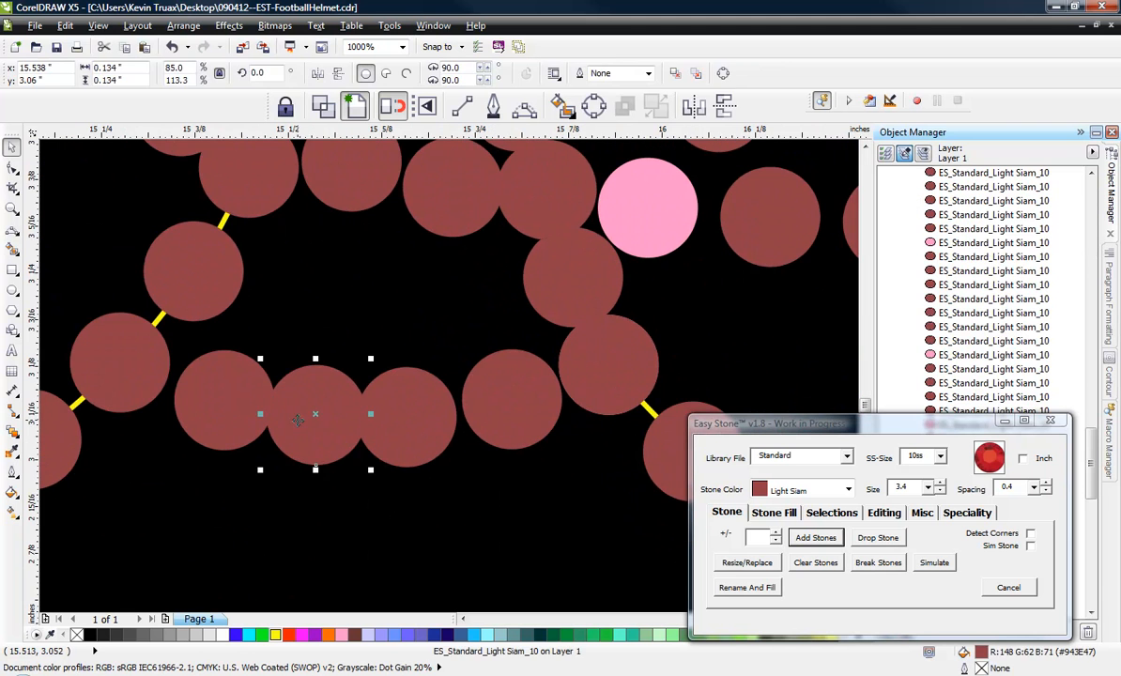
pyautogui.press('Delete')
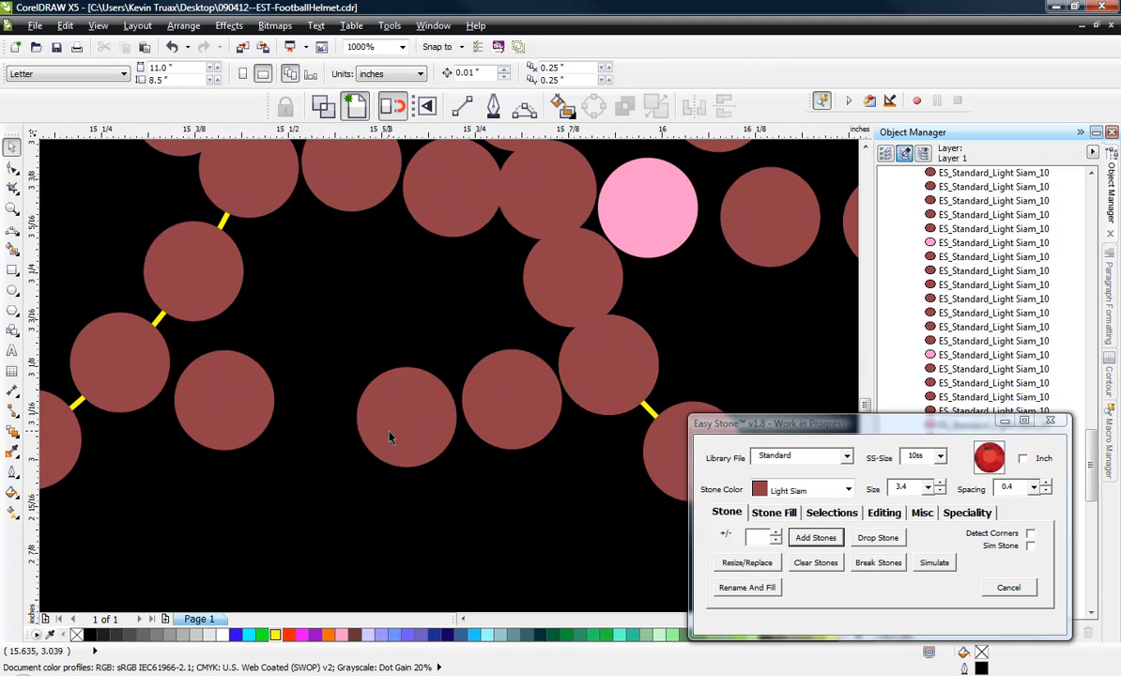
pyautogui.moveTo(362, 402); pyautogui.dragTo(312, 402)
pyautogui.moveTo(481, 409); pyautogui.dragTo(464, 417)
pyautogui.moveTo(242, 413); pyautogui.dragTo(249, 408)
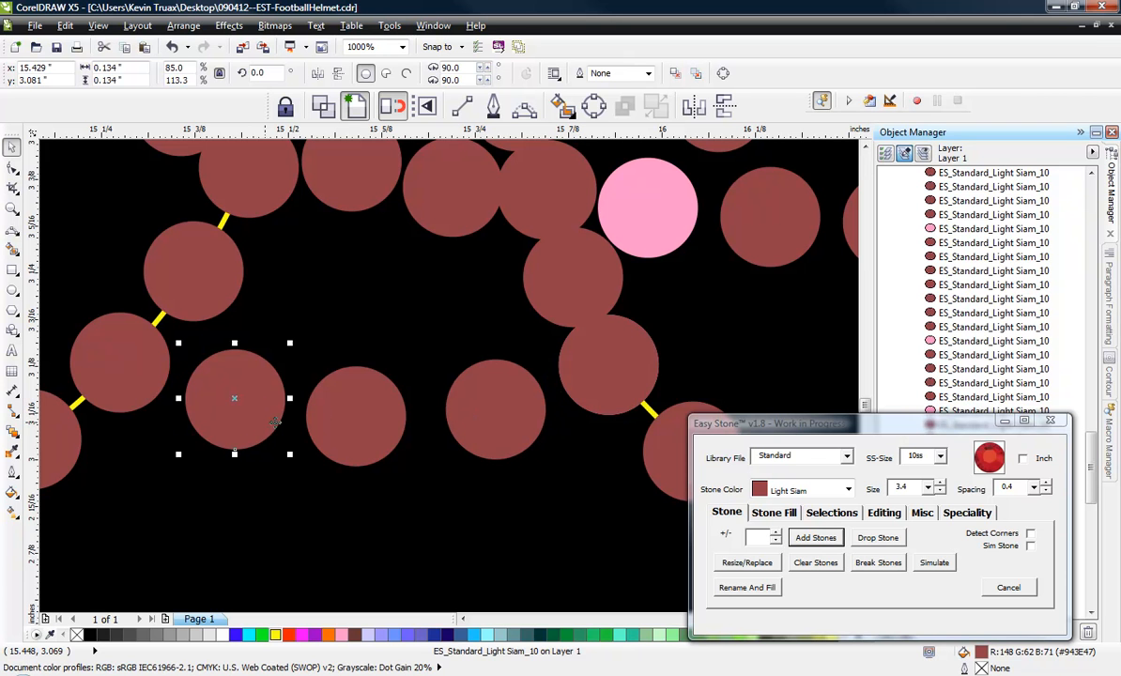
pyautogui.moveTo(319, 392); pyautogui.dragTo(330, 386)
pyautogui.press('Escape')
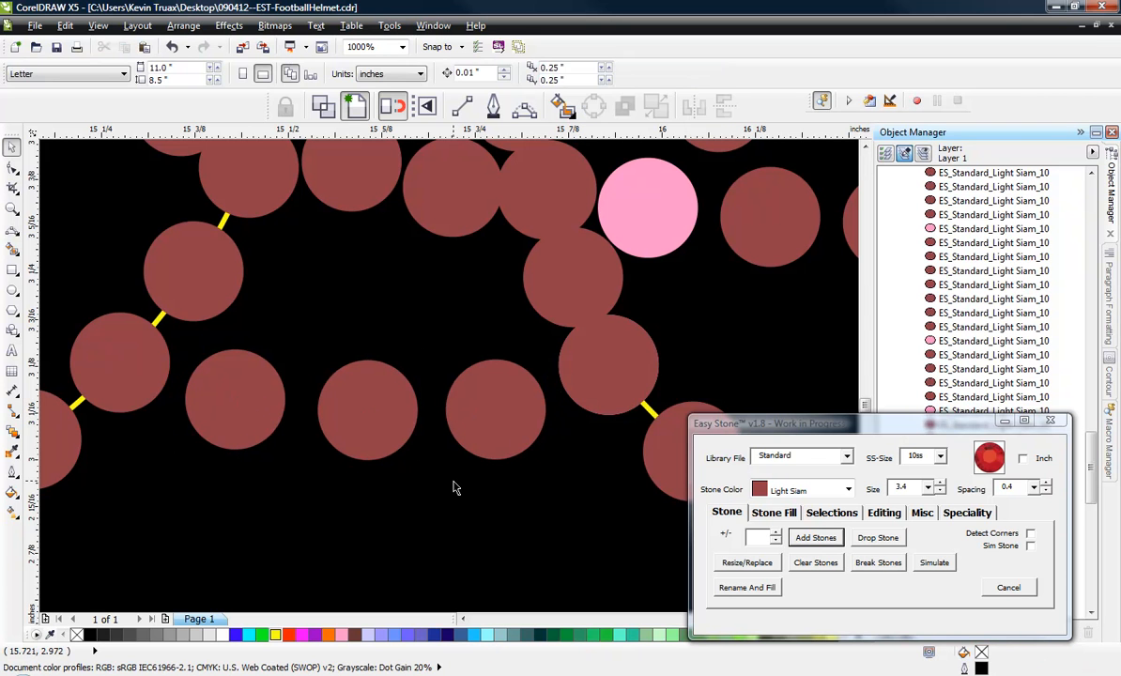
# Reduce the two stones between the new jaw strand and the face mask's rear strand to one, centred in the gap.
pyautogui.scroll(-1, 450, 485)
pyautogui.scroll(1, 432, 310)
pyautogui.click(411, 330)
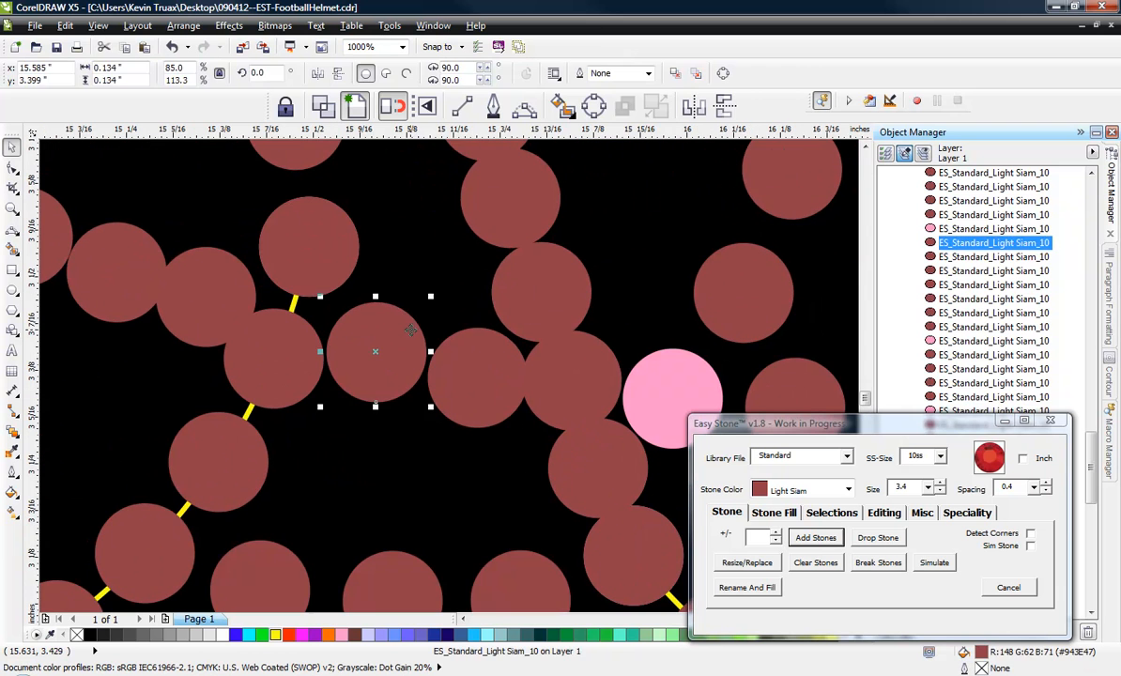
pyautogui.moveTo(410, 329); pyautogui.dragTo(437, 361)
# Delete the red stone directly below the pink junction at the top of the face mask's rear strand.
pyautogui.scroll(-1, 495, 402)
pyautogui.click(463, 239)
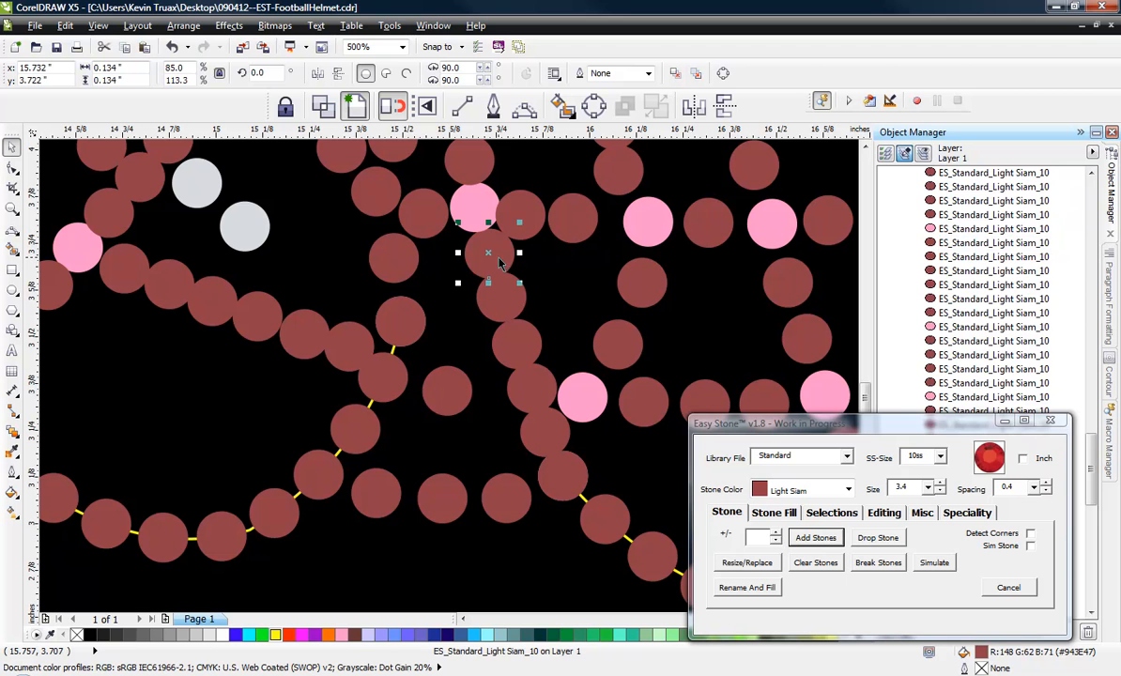
pyautogui.press('Delete')
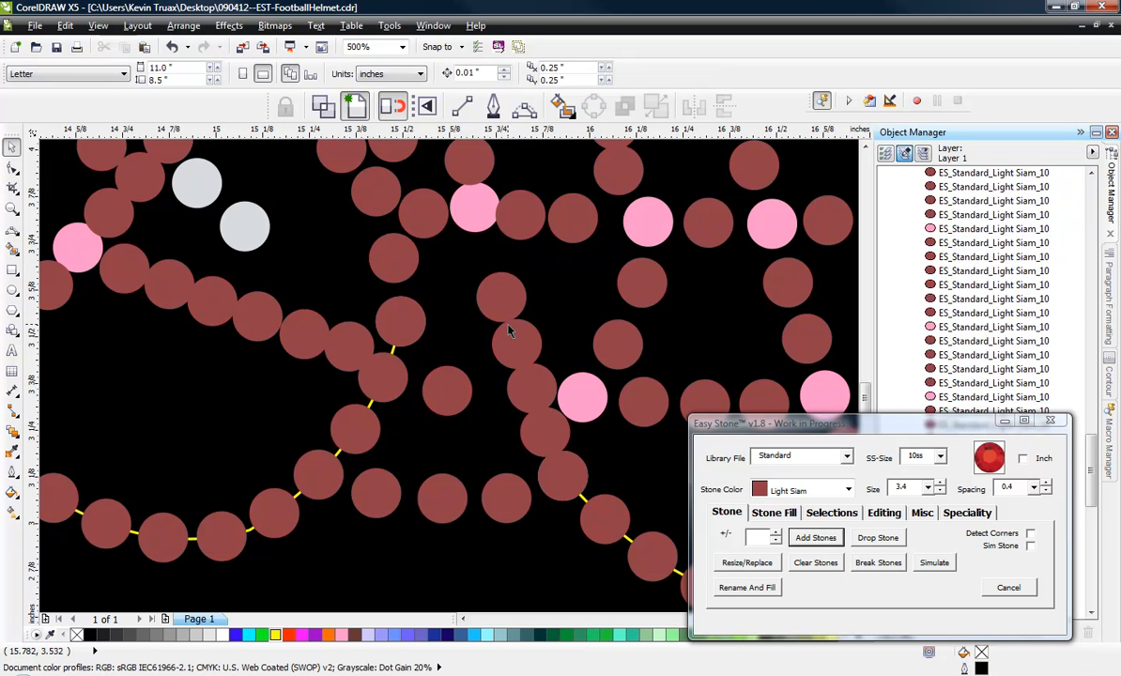
pyautogui.click(501, 311)
pyautogui.press('Delete')
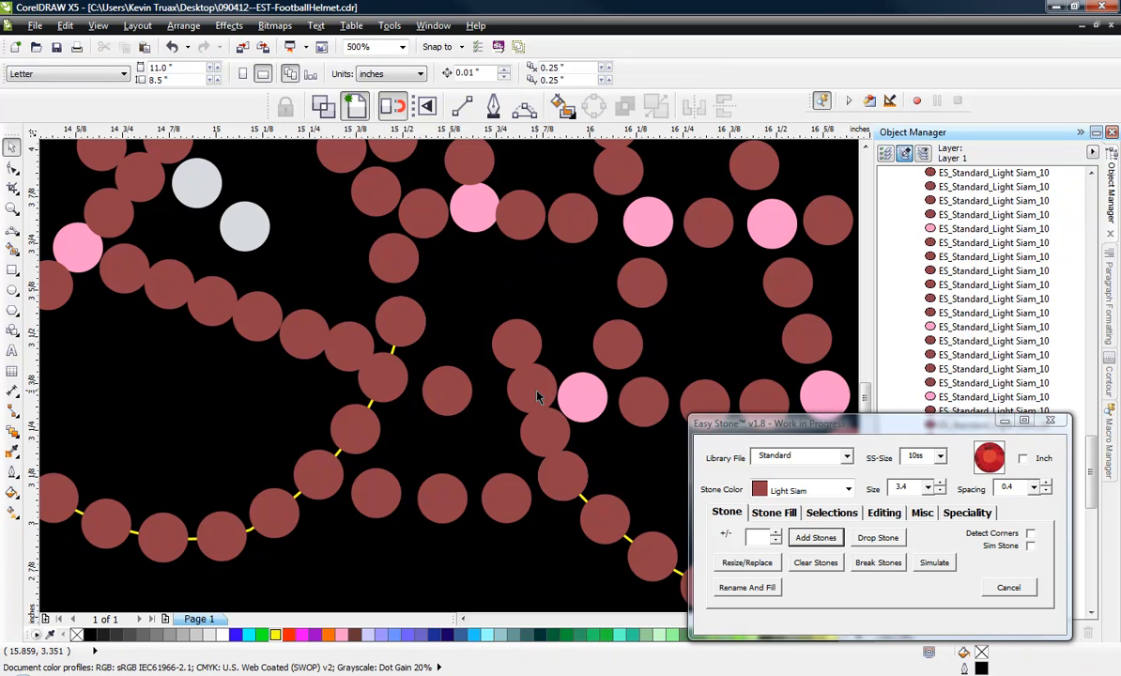
pyautogui.hotkey('ctrl', 'z')
# Move the two stones beside the lower bar's rear pink junction along the strand so they clear each other and the pink stone.
pyautogui.click(507, 416)
pyautogui.scroll(1, 552, 432)
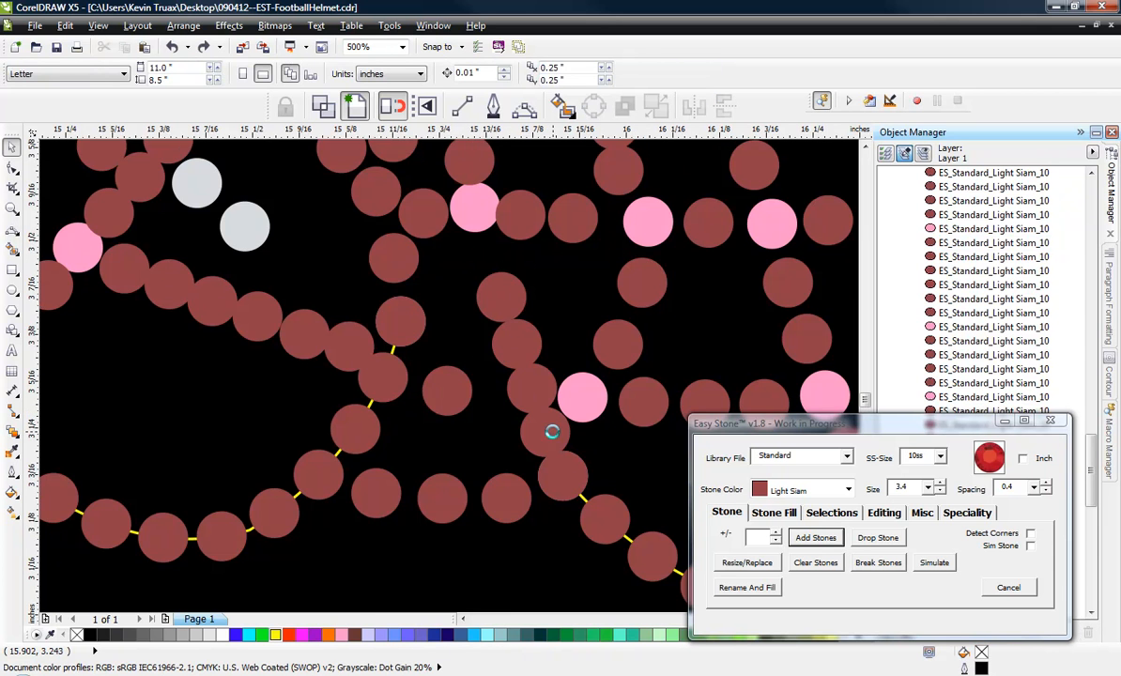
pyautogui.scroll(1, 552, 432)
pyautogui.click(514, 401)
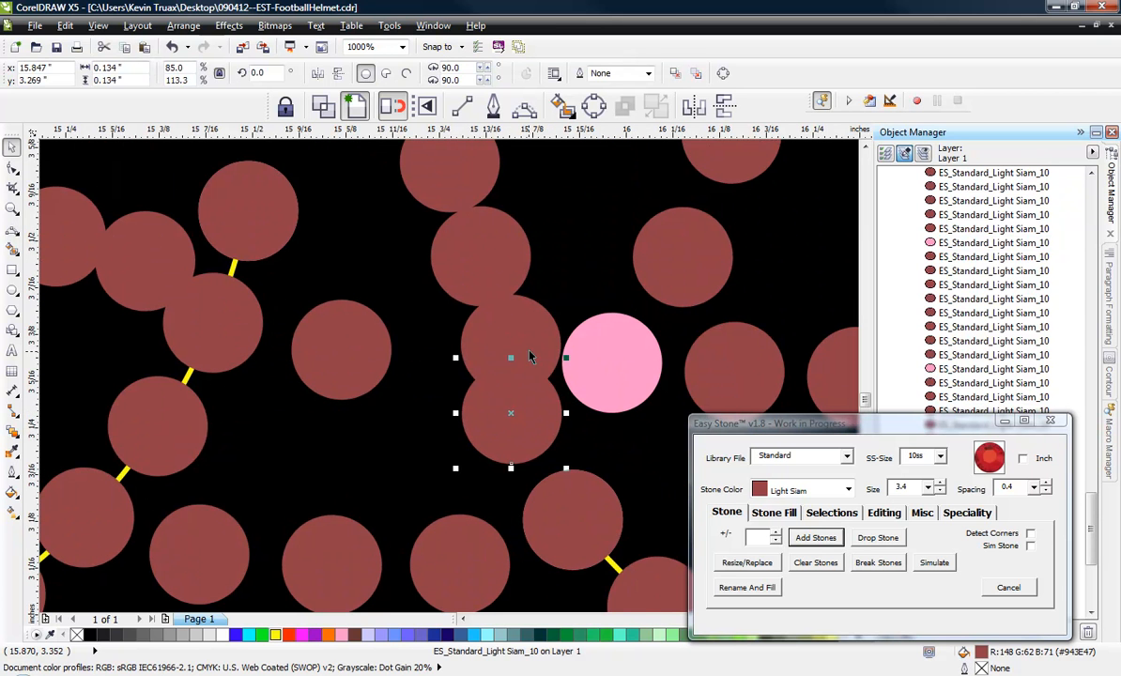
pyautogui.moveTo(513, 340); pyautogui.dragTo(470, 331)
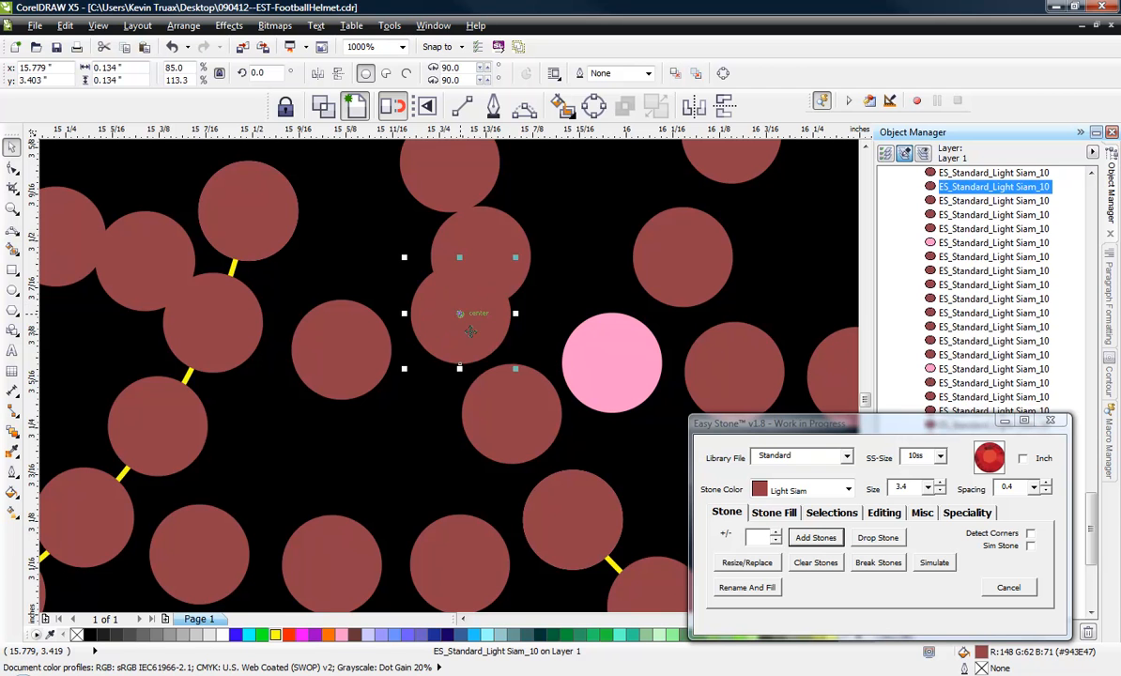
pyautogui.click(508, 425)
pyautogui.scroll(1, 507, 426)
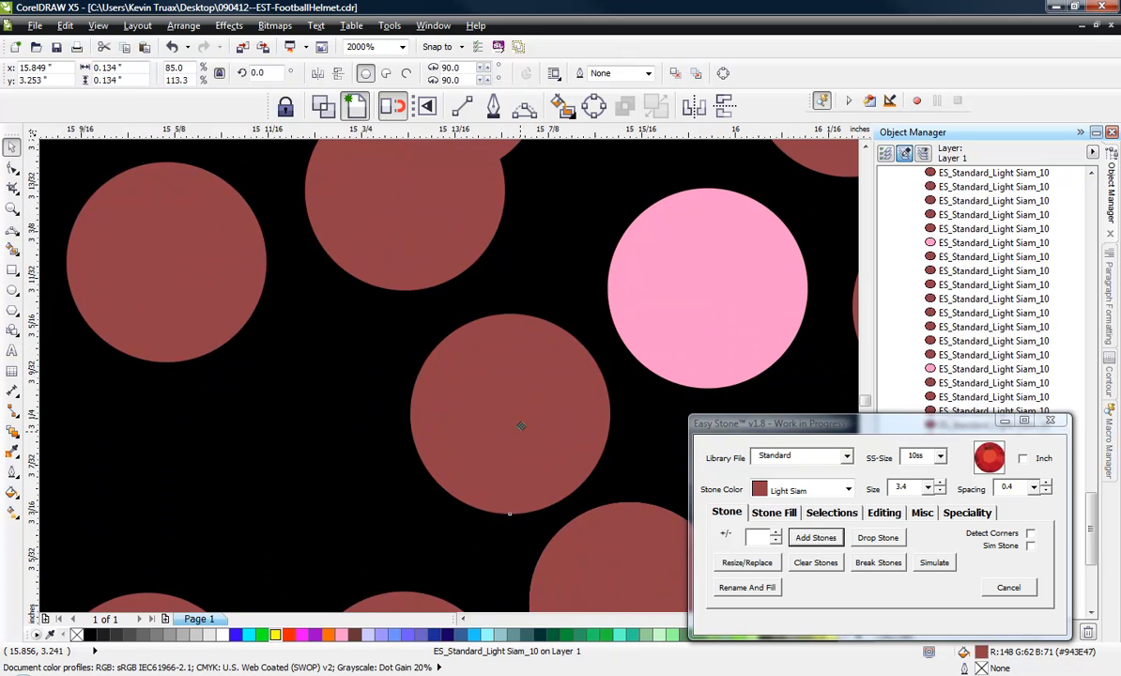
pyautogui.moveTo(437, 245); pyautogui.dragTo(450, 255)
pyautogui.scroll(-3, 479, 414)
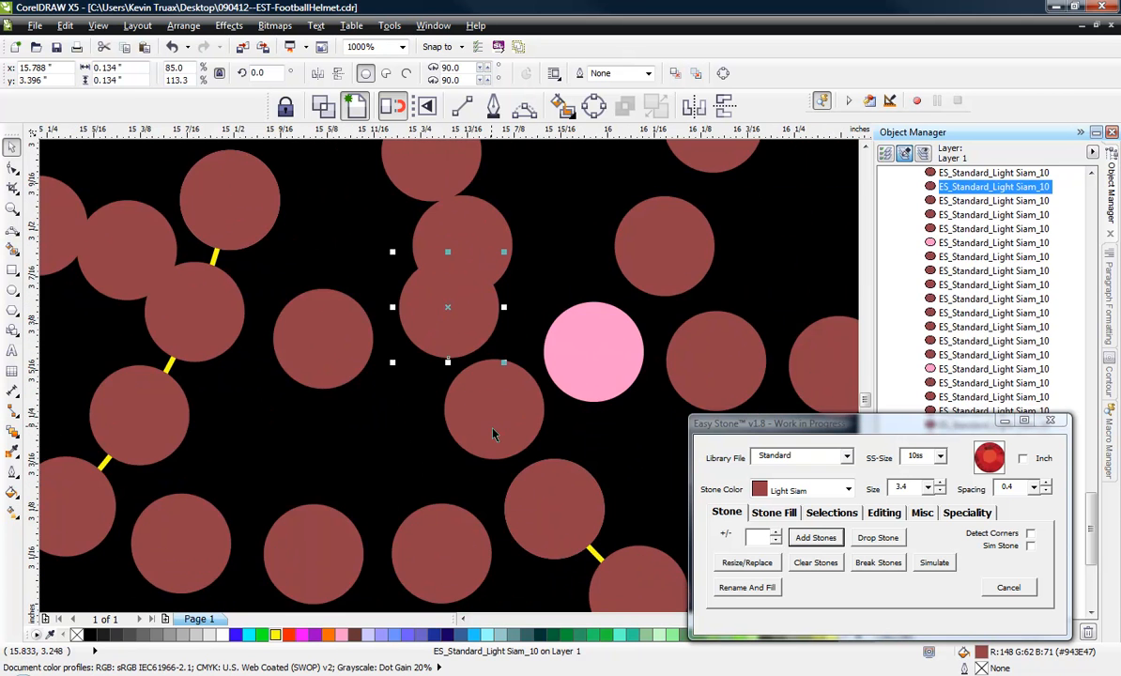
# Shift the upper stones of the face mask's rear strand toward its top pink junction so the whole strand is evenly spaced.
pyautogui.scroll(2, 471, 324)
pyautogui.moveTo(489, 442); pyautogui.dragTo(444, 385)
pyautogui.scroll(-2, 499, 324)
pyautogui.scroll(2, 539, 451)
pyautogui.moveTo(539, 451); pyautogui.dragTo(513, 392)
pyautogui.scroll(1, 507, 404)
pyautogui.scroll(-3, 518, 400)
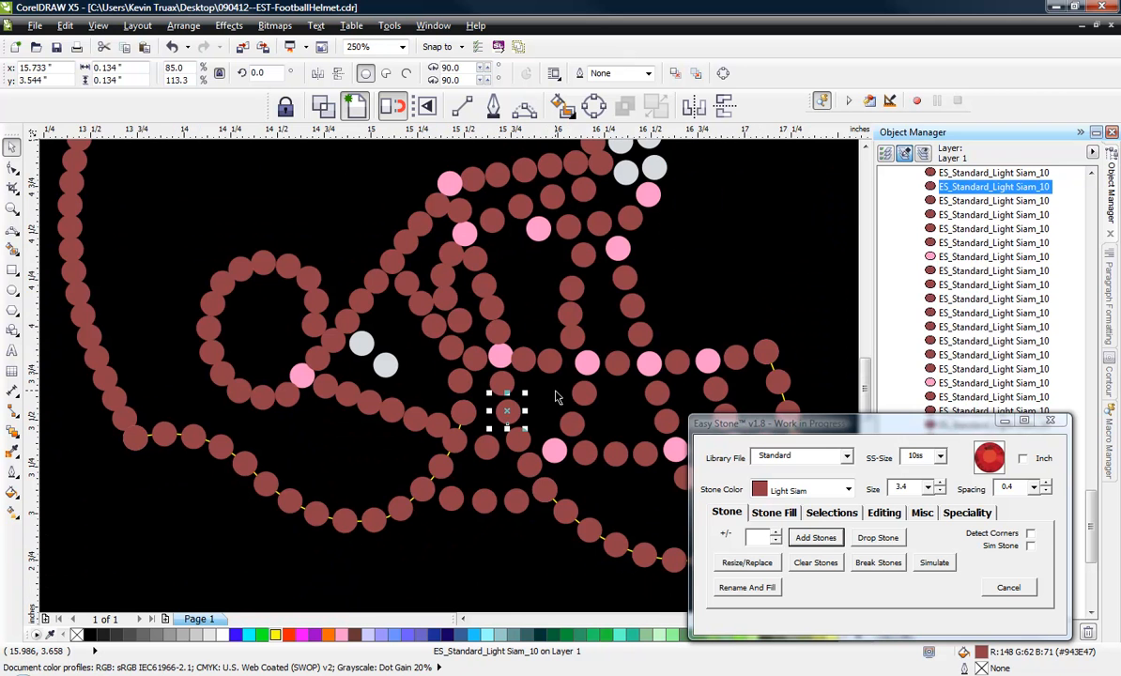
# Re-space the two red stones between the rear and second pink junctions of the face mask's upper horizontal bar so none overlap.
pyautogui.scroll(2, 554, 349)
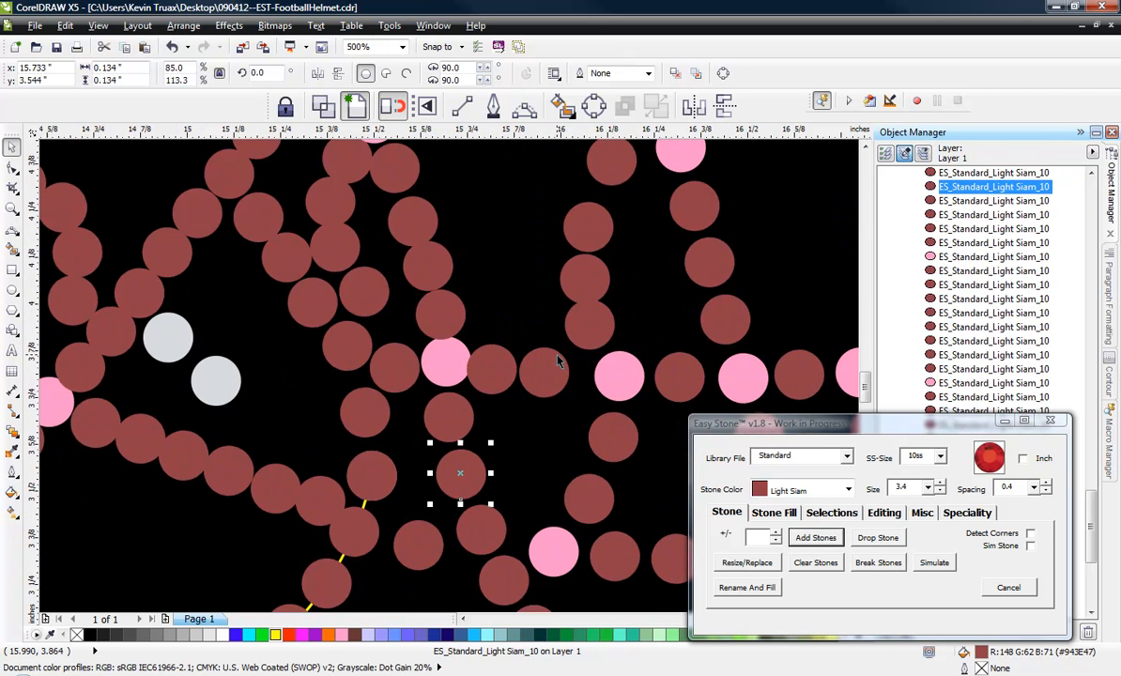
pyautogui.moveTo(550, 380); pyautogui.dragTo(585, 386)
pyautogui.scroll(1, 585, 386)
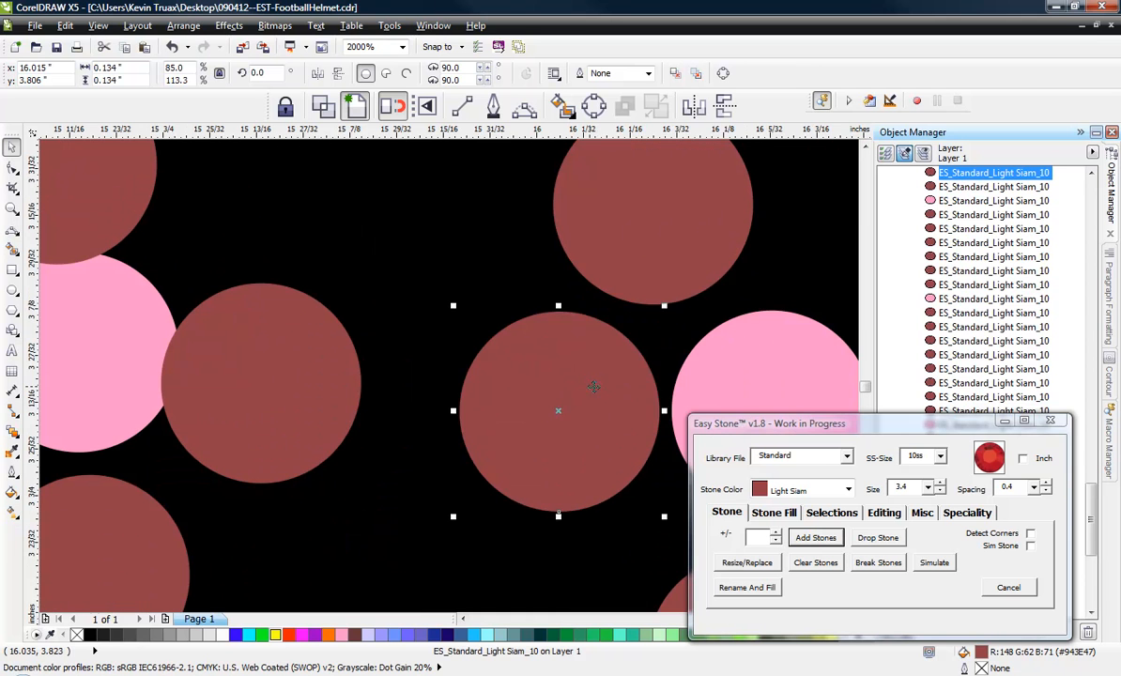
pyautogui.moveTo(343, 365); pyautogui.dragTo(393, 362)
pyautogui.moveTo(552, 381); pyautogui.dragTo(545, 377)
pyautogui.click(493, 475)
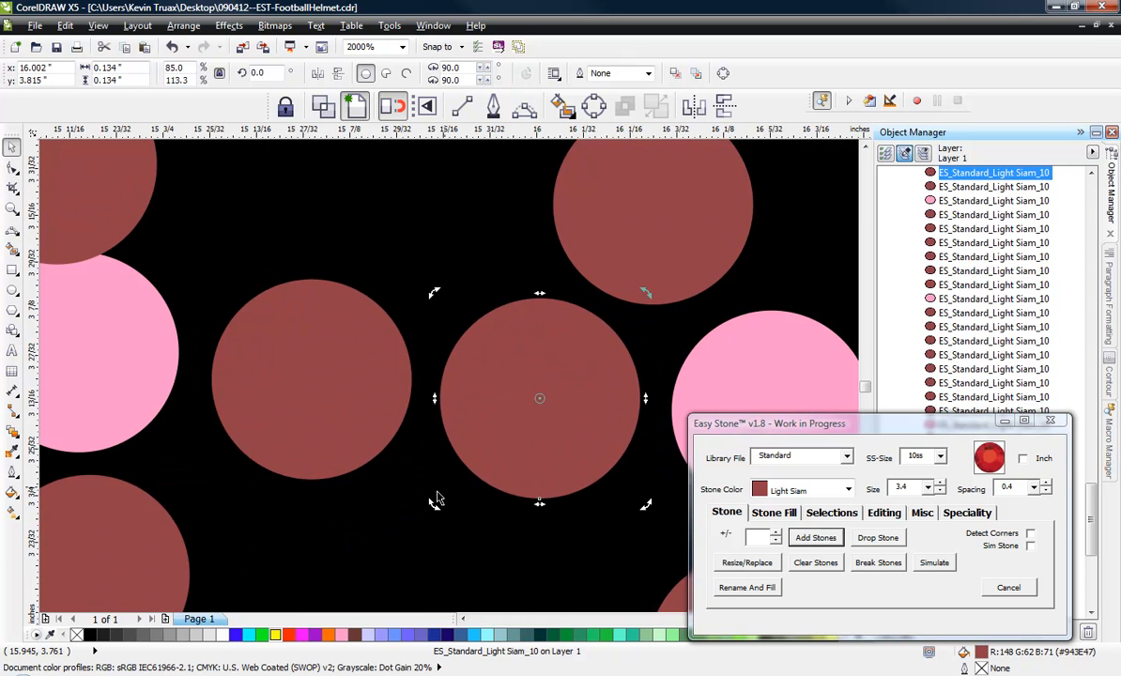
pyautogui.click(432, 501)
# Spread the overlapping stones of the face mask's middle vertical strand above the upper horizontal bar so they are evenly spaced.
pyautogui.scroll(-2, 431, 495)
pyautogui.scroll(1, 474, 376)
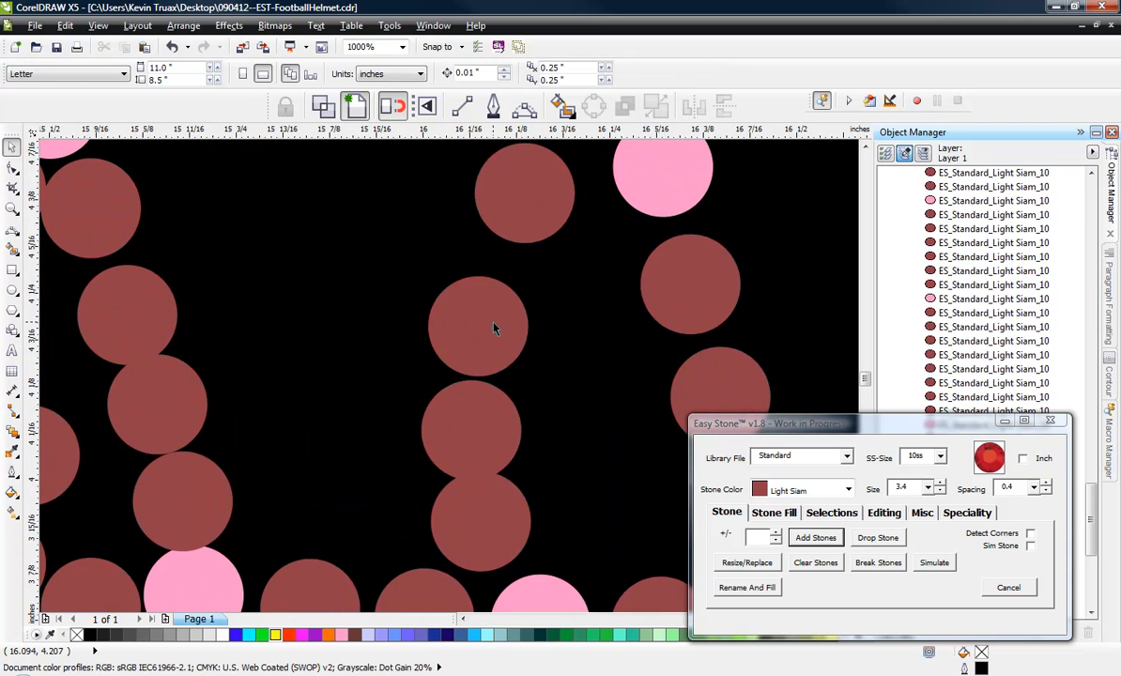
pyautogui.scroll(-1, 495, 385)
pyautogui.scroll(1, 512, 329)
pyautogui.moveTo(512, 346); pyautogui.dragTo(512, 333)
pyautogui.moveTo(445, 450); pyautogui.dragTo(480, 428)
pyautogui.click(434, 560)
pyautogui.scroll(-1, 481, 423)
pyautogui.scroll(2, 458, 474)
pyautogui.scroll(-1, 494, 454)
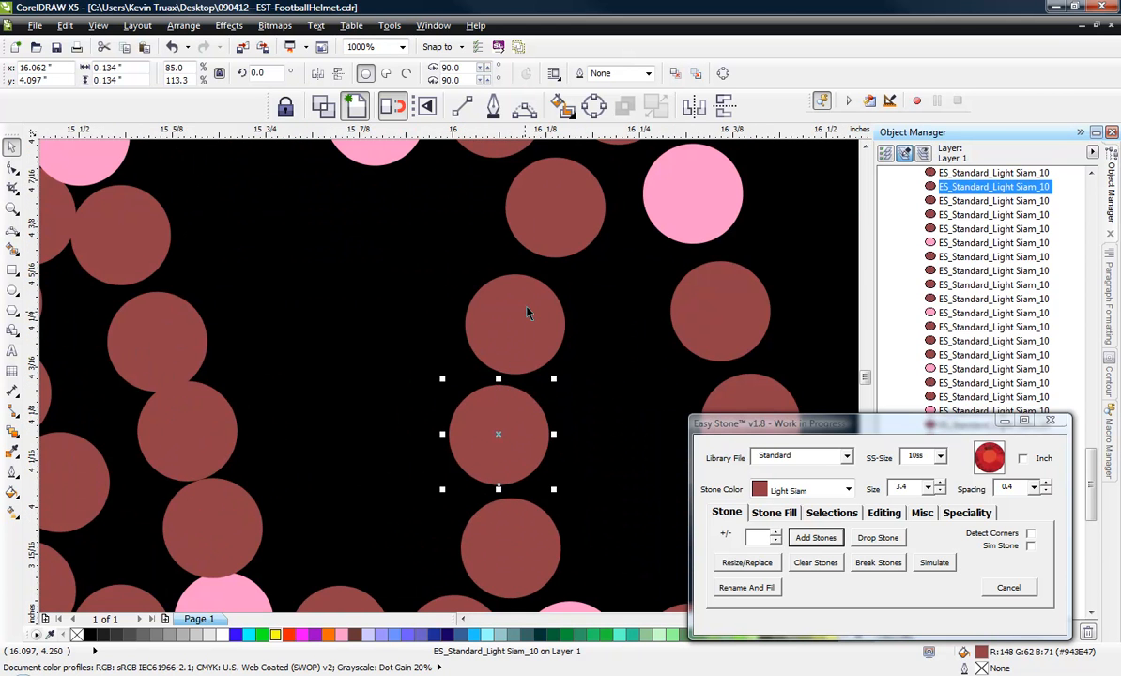
pyautogui.scroll(1, 527, 309)
pyautogui.moveTo(511, 345); pyautogui.dragTo(517, 320)
pyautogui.scroll(-1, 505, 426)
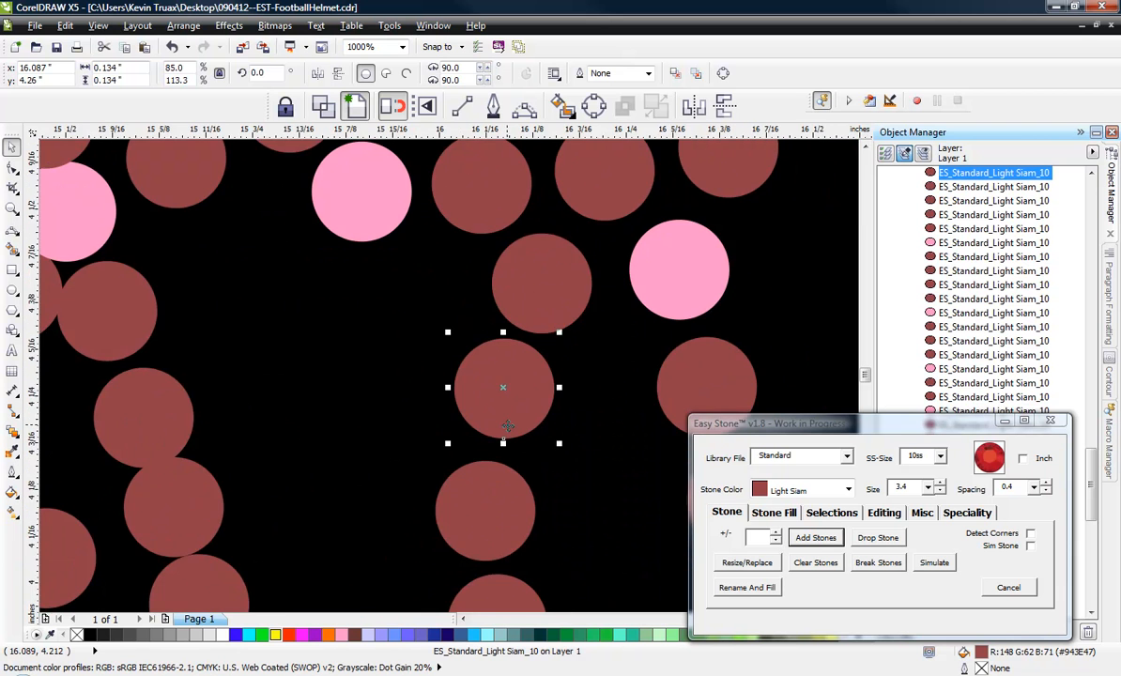
pyautogui.moveTo(492, 504); pyautogui.dragTo(493, 492)
pyautogui.click(457, 439)
pyautogui.scroll(-3, 491, 424)
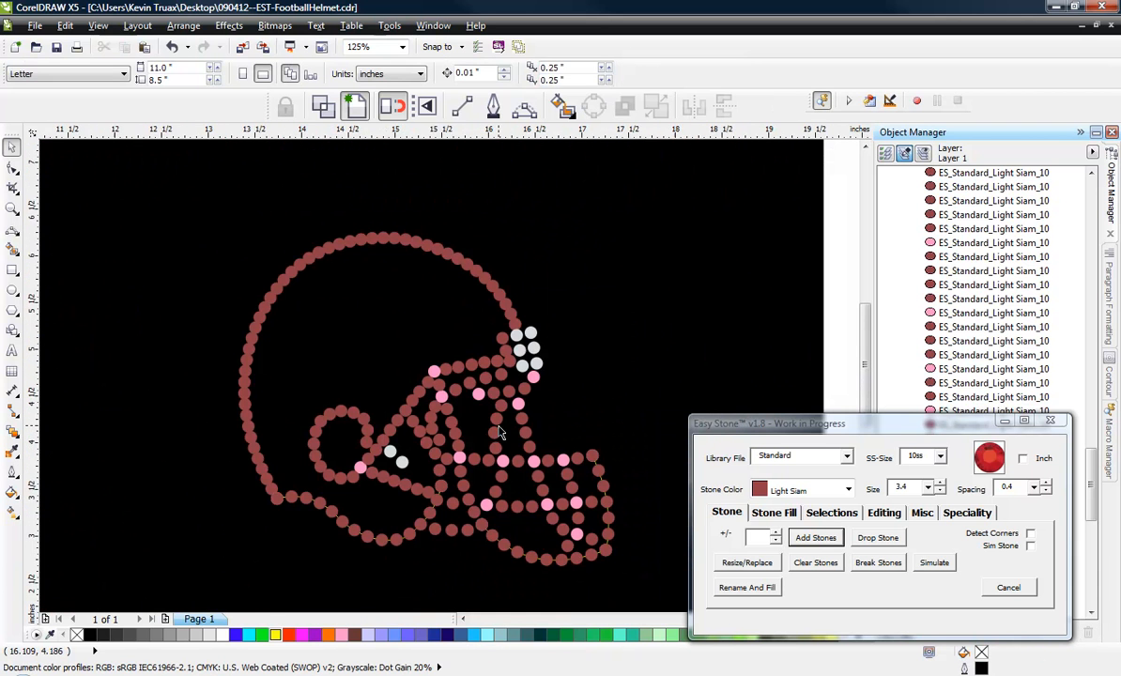
# Shift the forward stones of the face opening's inner strand rearward and move the top strand's overlapping end stone into its front end.
pyautogui.scroll(2, 480, 385)
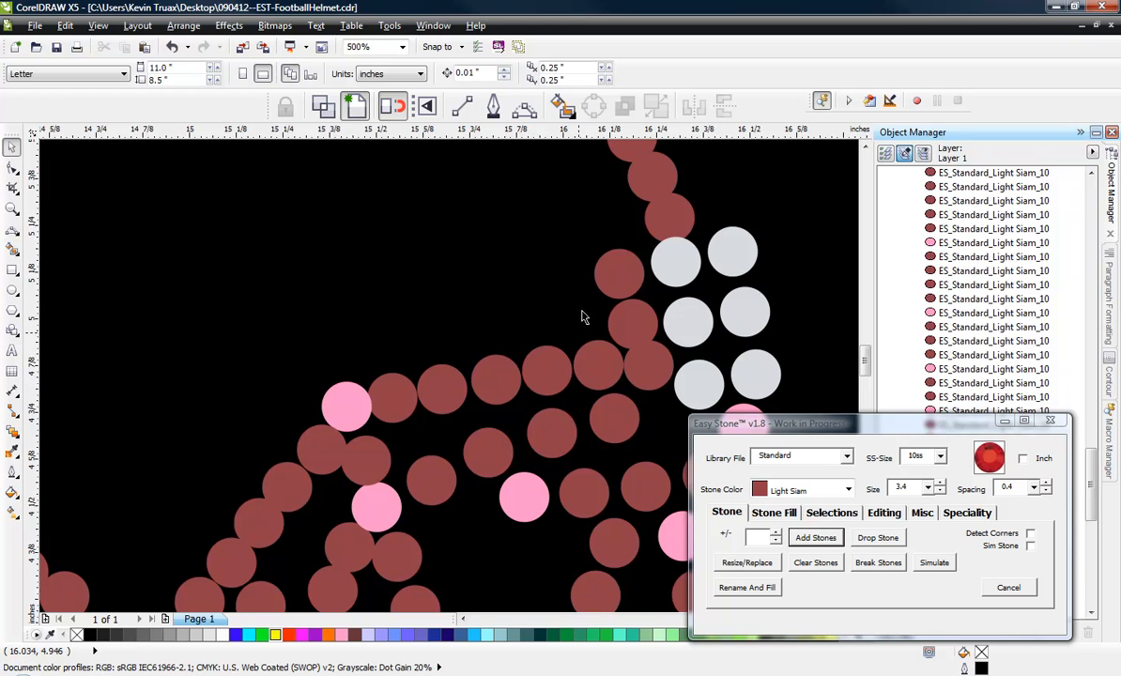
pyautogui.scroll(-4, 526, 264)
pyautogui.scroll(6, 507, 267)
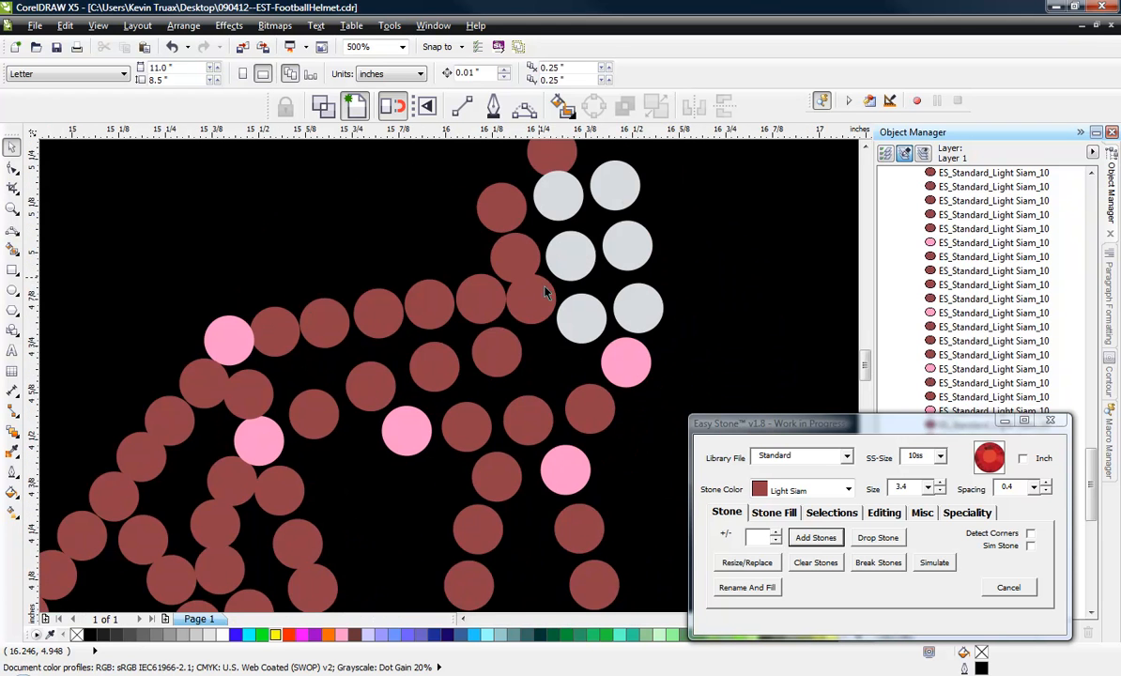
pyautogui.moveTo(444, 385)
pyautogui.mouseDown()
pyautogui.moveTo(448, 446)
pyautogui.moveTo(432, 399)
pyautogui.mouseUp()
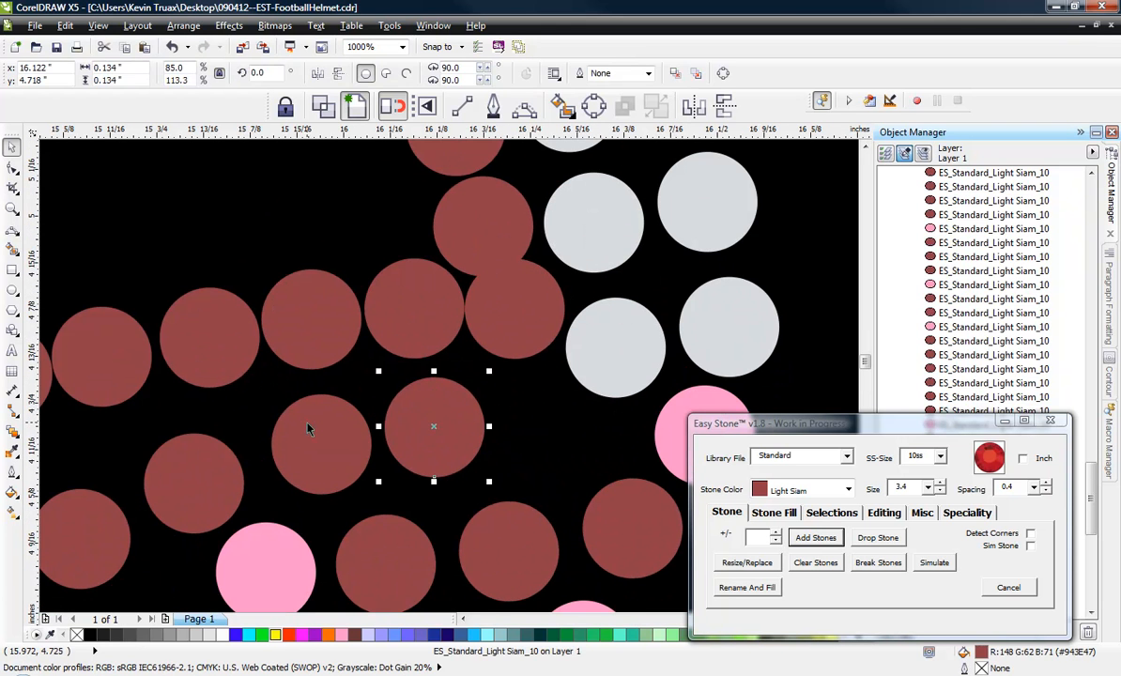
pyautogui.moveTo(308, 424); pyautogui.dragTo(288, 434)
pyautogui.moveTo(413, 430); pyautogui.dragTo(390, 430)
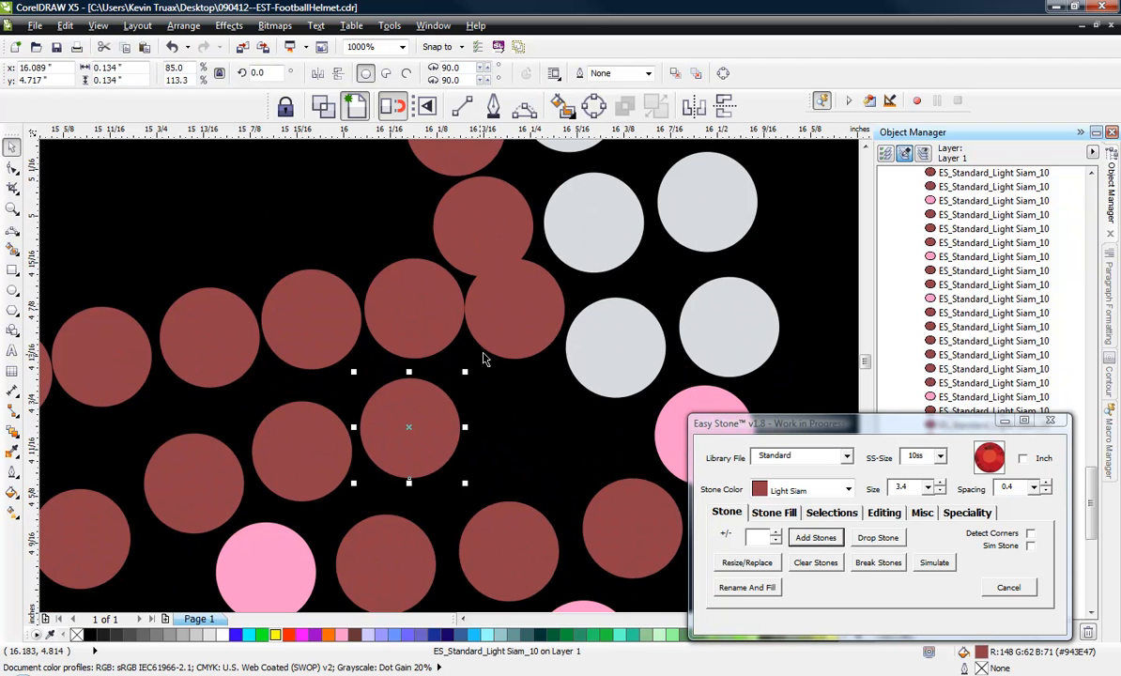
pyautogui.moveTo(486, 355); pyautogui.dragTo(492, 417)
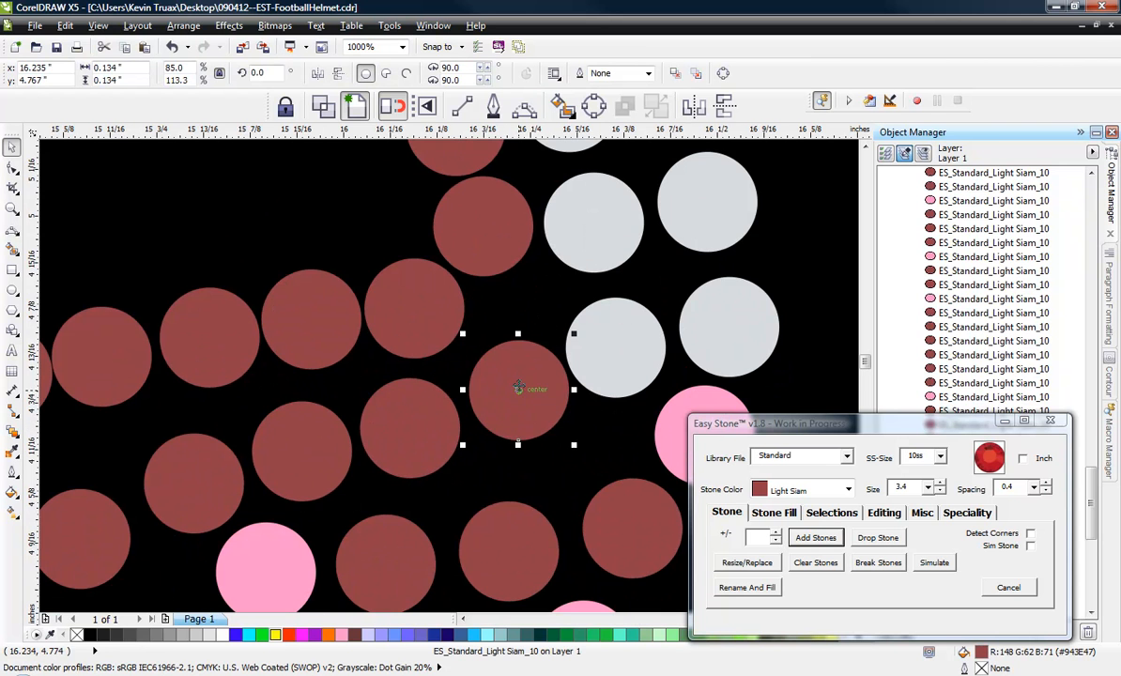
# Delete the front stone of the face opening's top strand and shift the neighbouring stones to close the gap.
pyautogui.scroll(-2, 518, 386)
pyautogui.scroll(2, 481, 350)
pyautogui.click(470, 340)
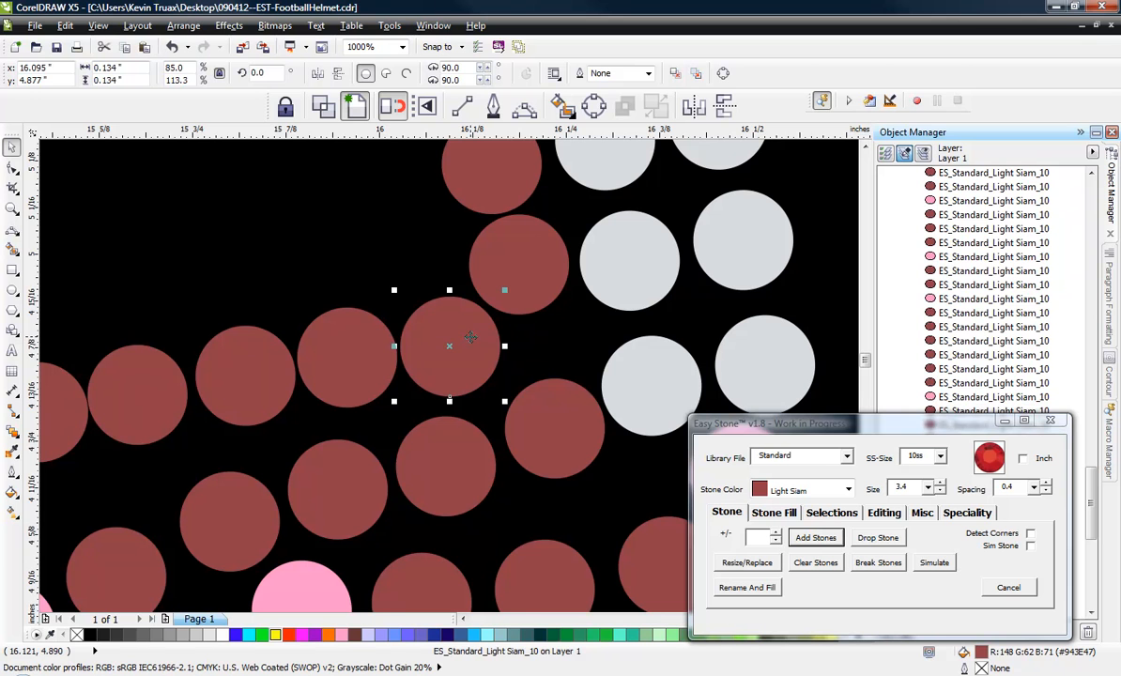
pyautogui.press('Delete')
pyautogui.moveTo(511, 271); pyautogui.dragTo(513, 333)
pyautogui.scroll(-2, 535, 314)
pyautogui.scroll(2, 528, 342)
pyautogui.scroll(2, 510, 299)
pyautogui.scroll(-2, 523, 325)
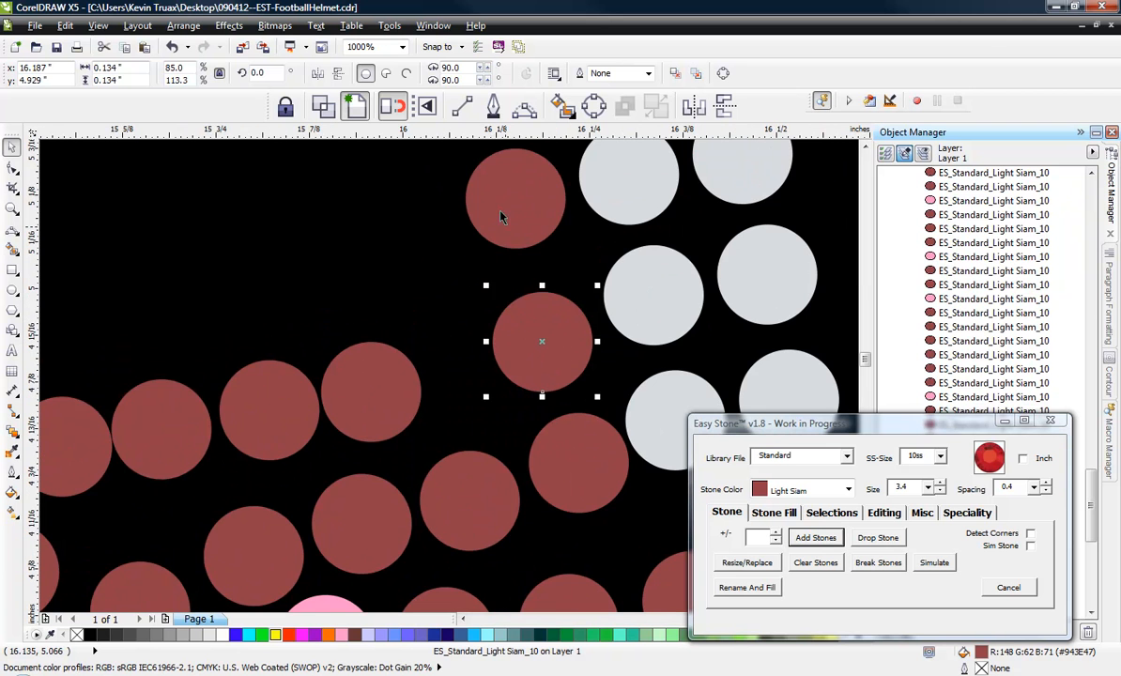
pyautogui.moveTo(501, 216); pyautogui.dragTo(490, 240)
pyautogui.moveTo(392, 389); pyautogui.dragTo(446, 374)
# Nudge the rear stones of the face opening's inner strand so they follow its curve at even spacing.
pyautogui.scroll(-2, 441, 385)
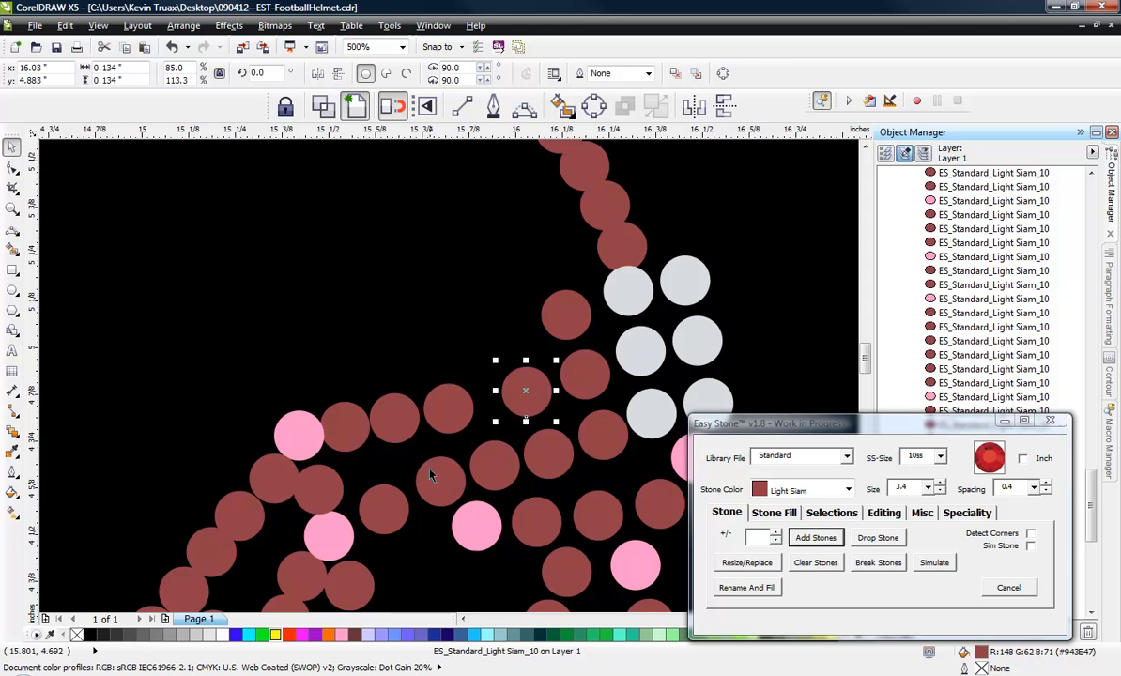
pyautogui.scroll(4, 376, 497)
pyautogui.click(366, 474)
pyautogui.moveTo(427, 401); pyautogui.dragTo(586, 321)
pyautogui.scroll(-1, 500, 348)
pyautogui.scroll(2, 616, 293)
pyautogui.scroll(-2, 585, 321)
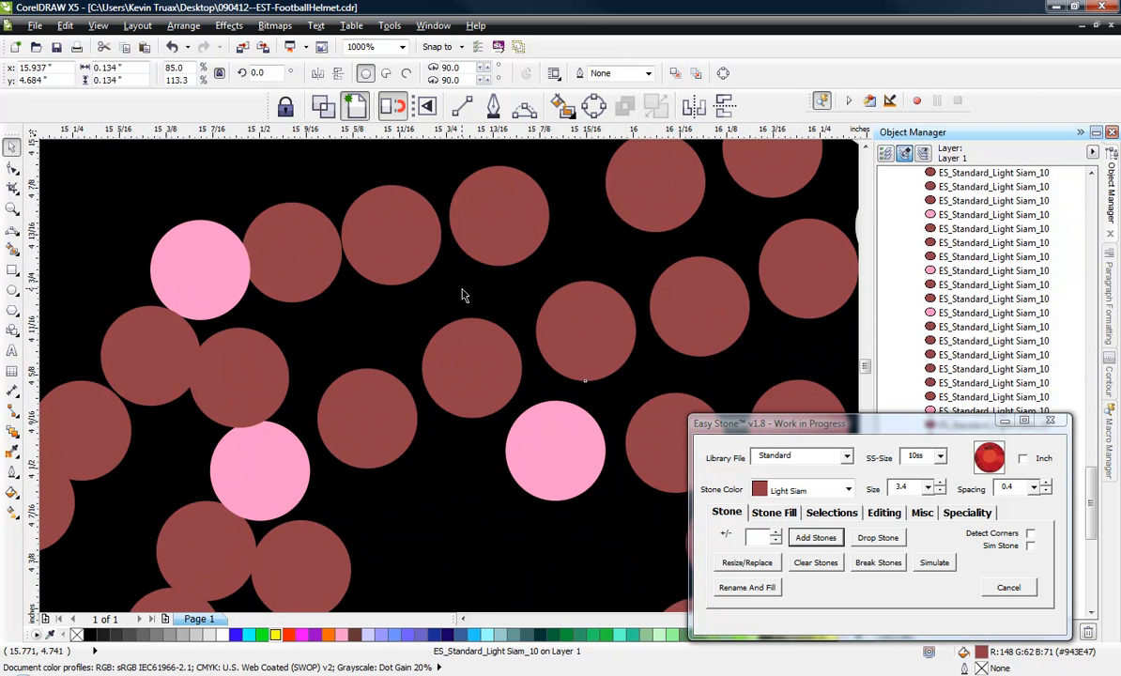
# Shift the three rear stones of the face opening's top strand forward, clear of the pink junction and evenly spaced.
pyautogui.press('Escape')
pyautogui.moveTo(517, 196); pyautogui.dragTo(555, 177)
pyautogui.moveTo(423, 222); pyautogui.dragTo(456, 213)
pyautogui.moveTo(295, 252); pyautogui.dragTo(312, 253)
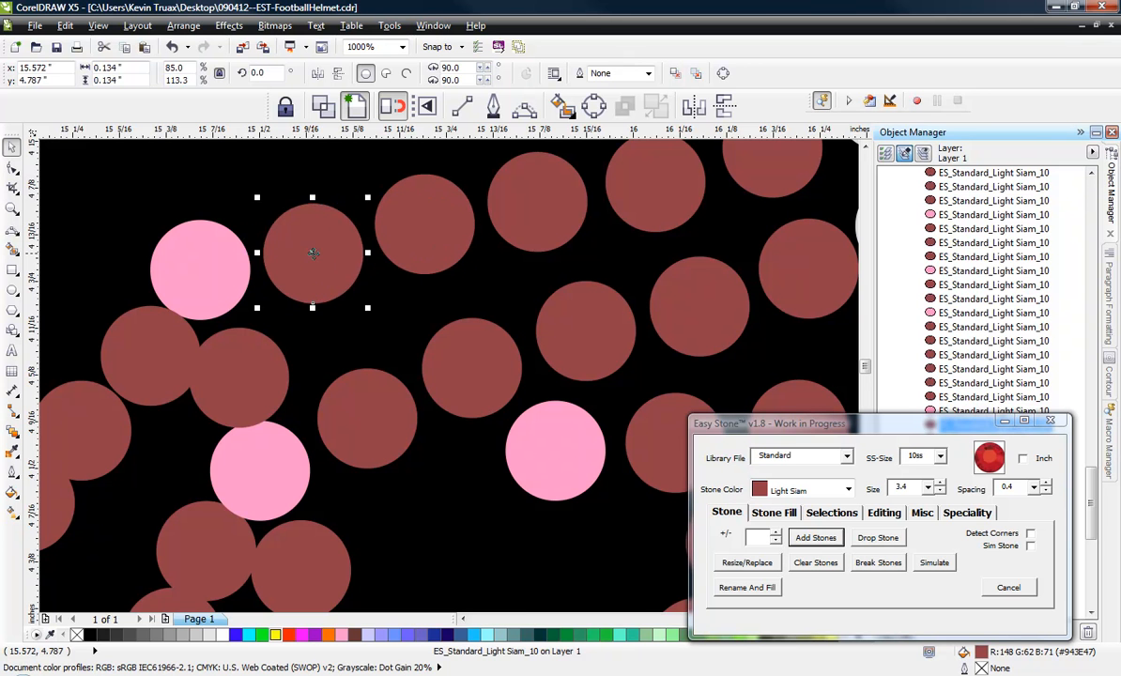
pyautogui.click(310, 192)
pyautogui.scroll(2, 315, 231)
pyautogui.click(318, 233)
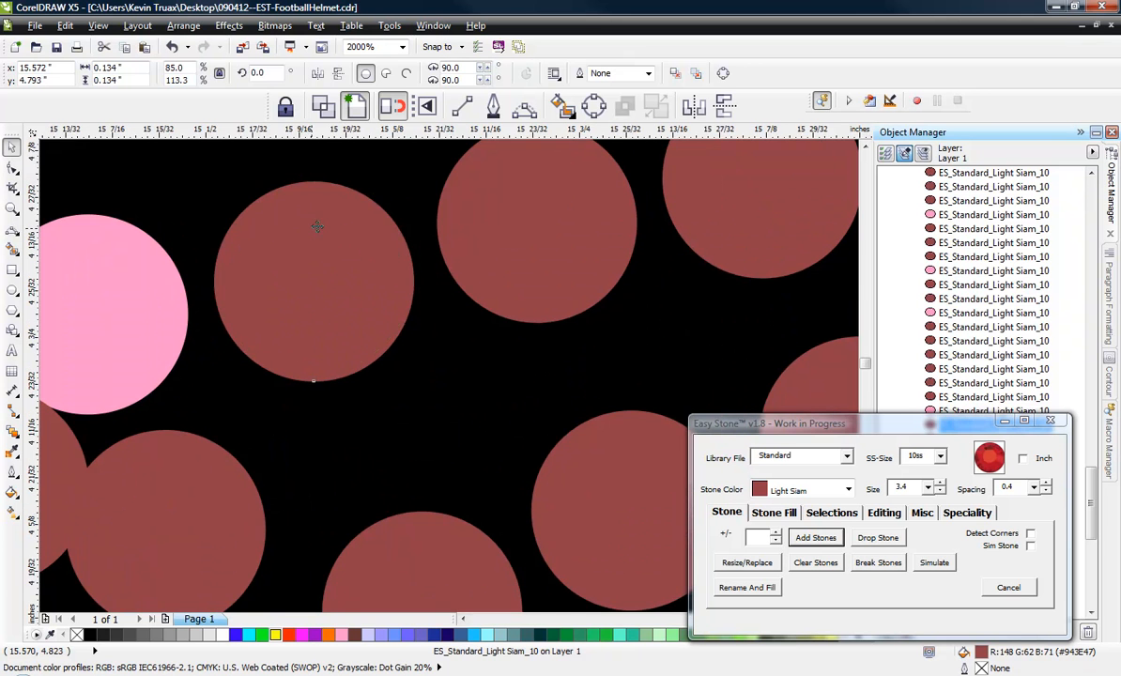
pyautogui.scroll(-4, 373, 254)
pyautogui.click(375, 295)
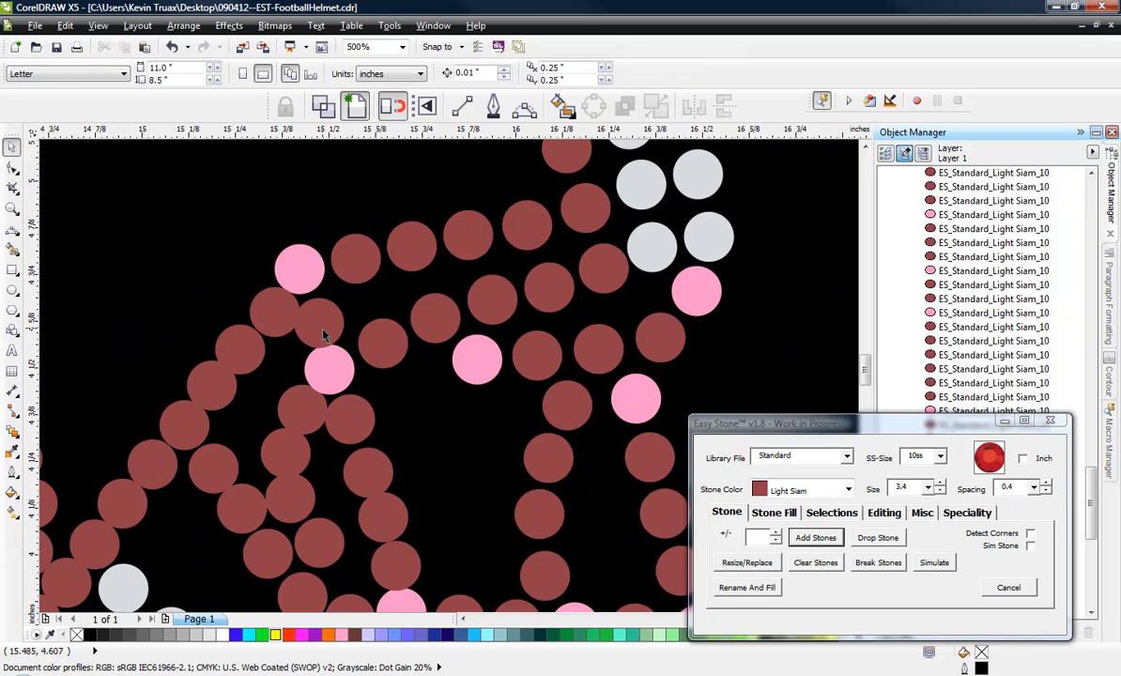
# Draw a straight line from the top strand's rear pink junction to the ear hole's pink junction and give it a yellow outline.
pyautogui.scroll(-3, 324, 309)
pyautogui.scroll(2, 353, 267)
pyautogui.scroll(-1, 376, 263)
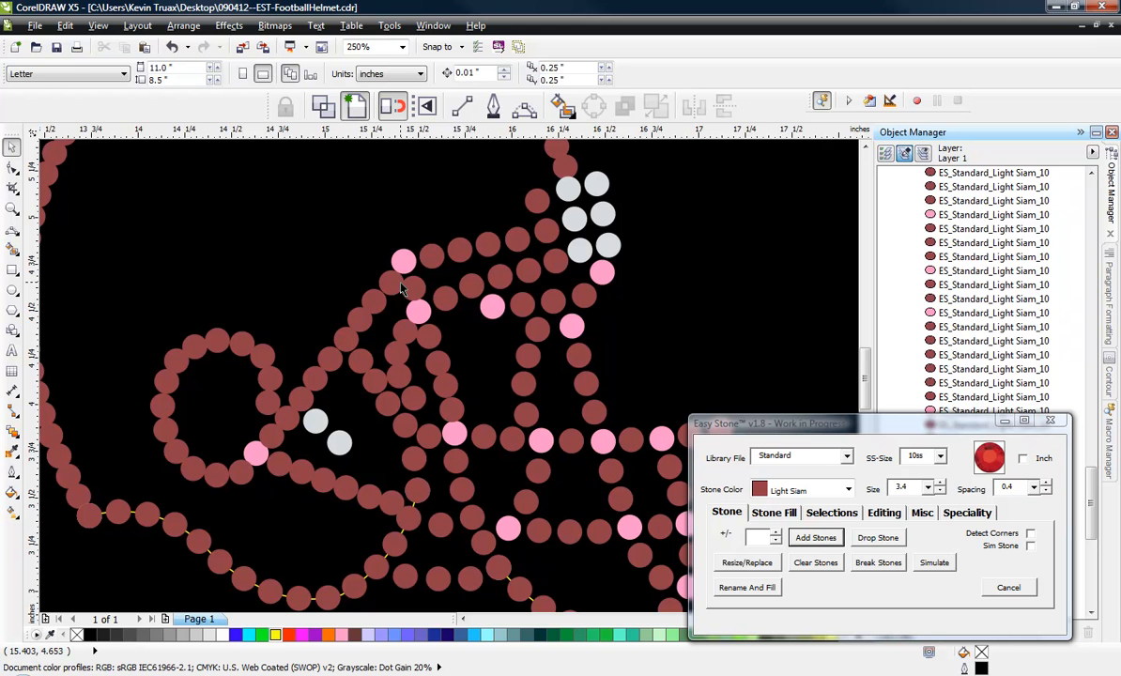
pyautogui.click(454, 110)
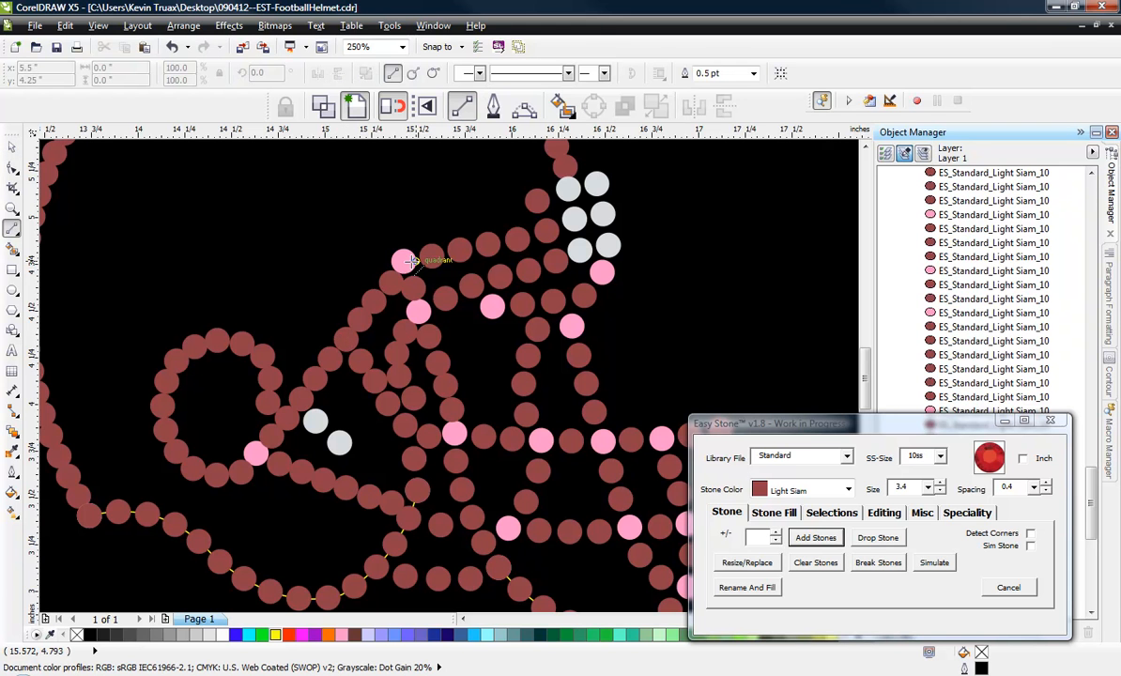
pyautogui.moveTo(401, 261); pyautogui.dragTo(257, 452)
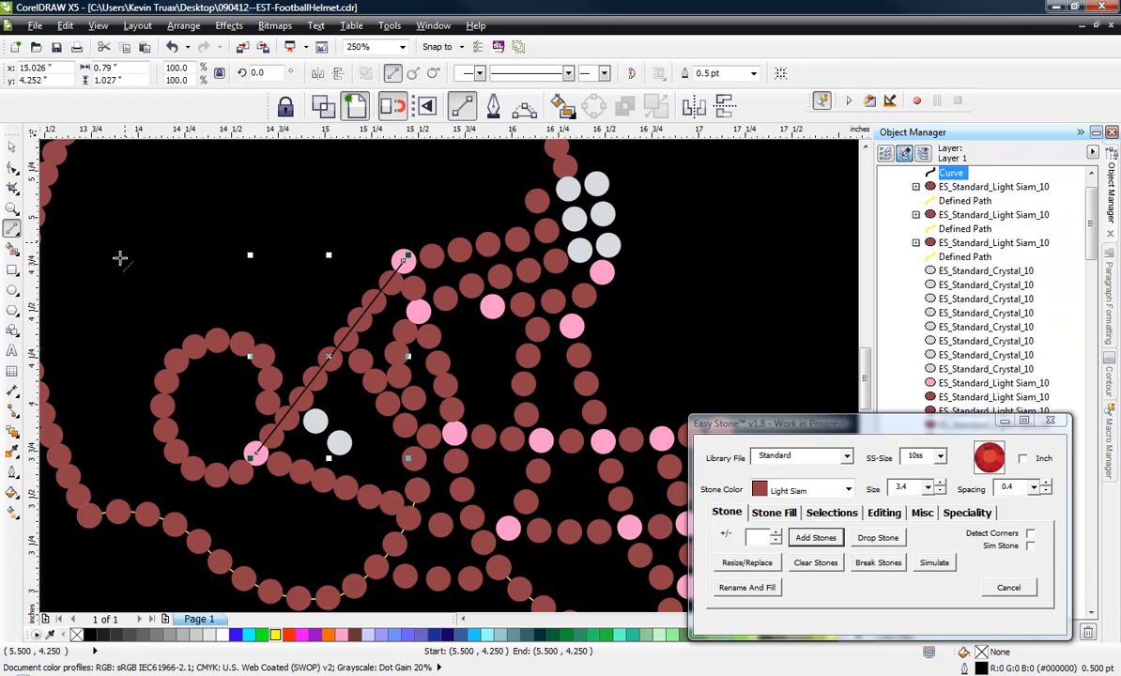
pyautogui.rightClick(276, 635)
pyautogui.click(12, 146)
pyautogui.click(124, 200)
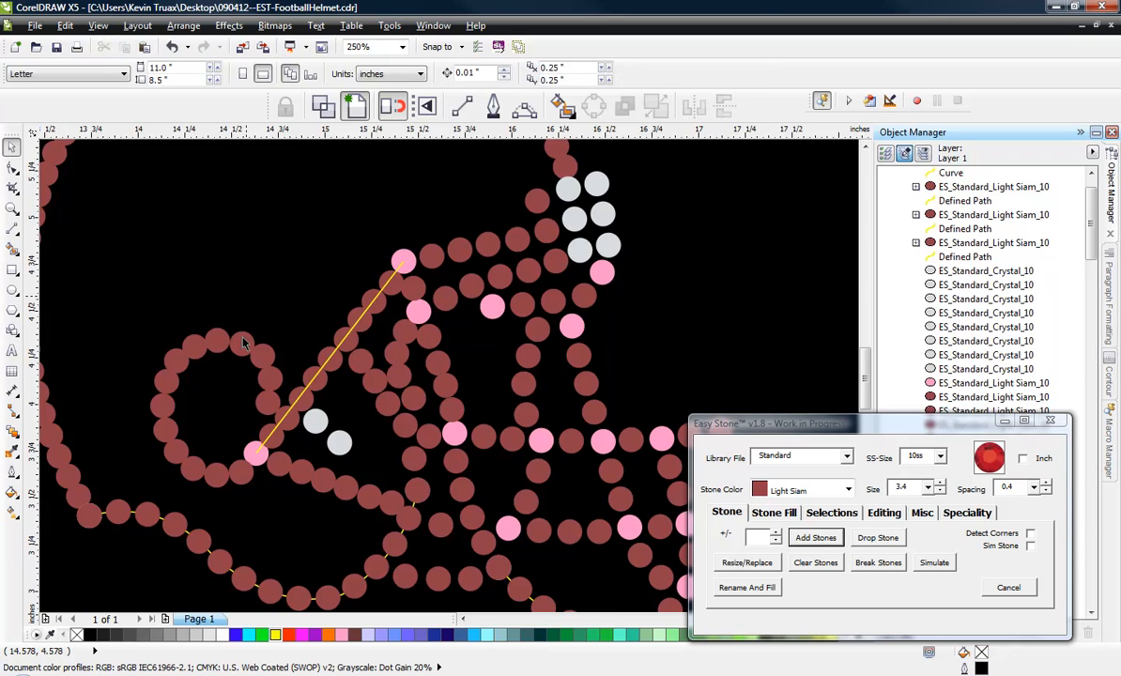
# Delete the old red stones lying along the yellow line between the ear hole's pink junction and the top pink junction.
pyautogui.scroll(1, 285, 447)
pyautogui.click(268, 432)
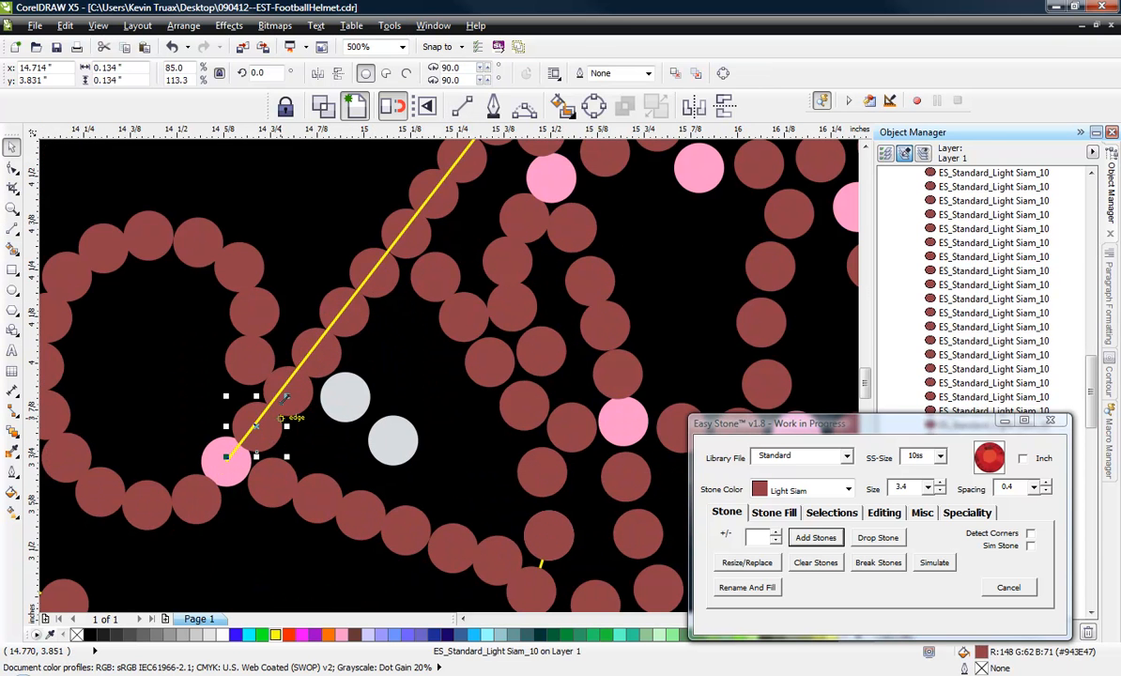
pyautogui.press('Delete')
pyautogui.click(290, 387)
pyautogui.press('Delete')
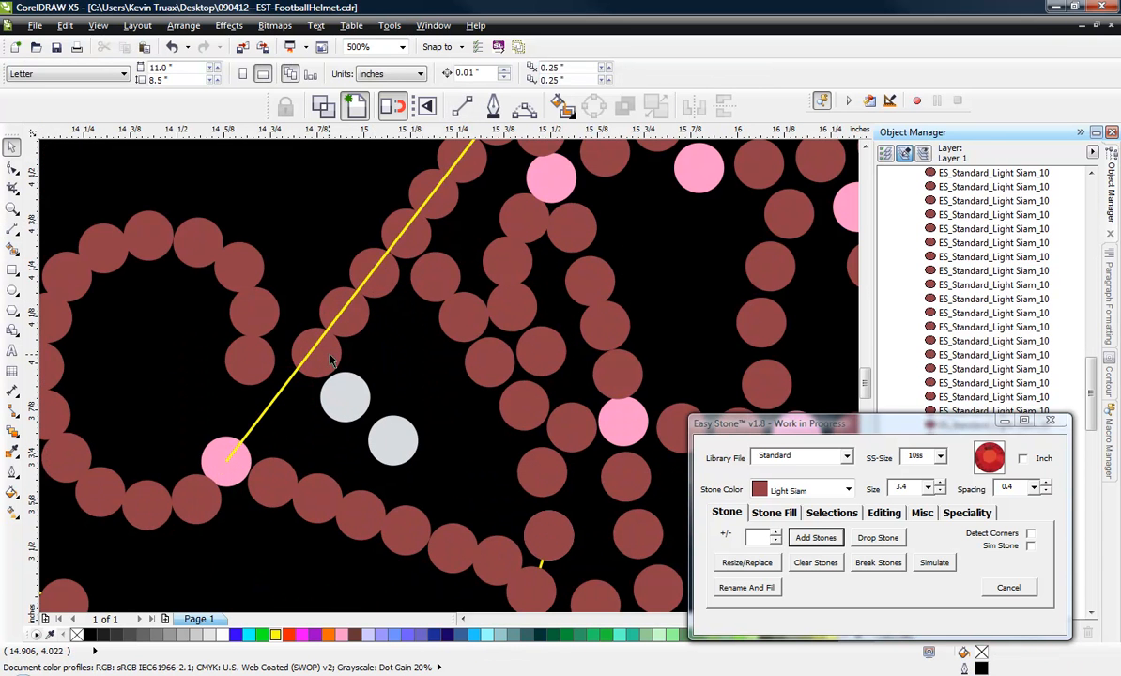
pyautogui.click(327, 355)
pyautogui.press('Delete')
pyautogui.click(353, 322)
pyautogui.press('Delete')
pyautogui.click(375, 274)
pyautogui.press('Delete')
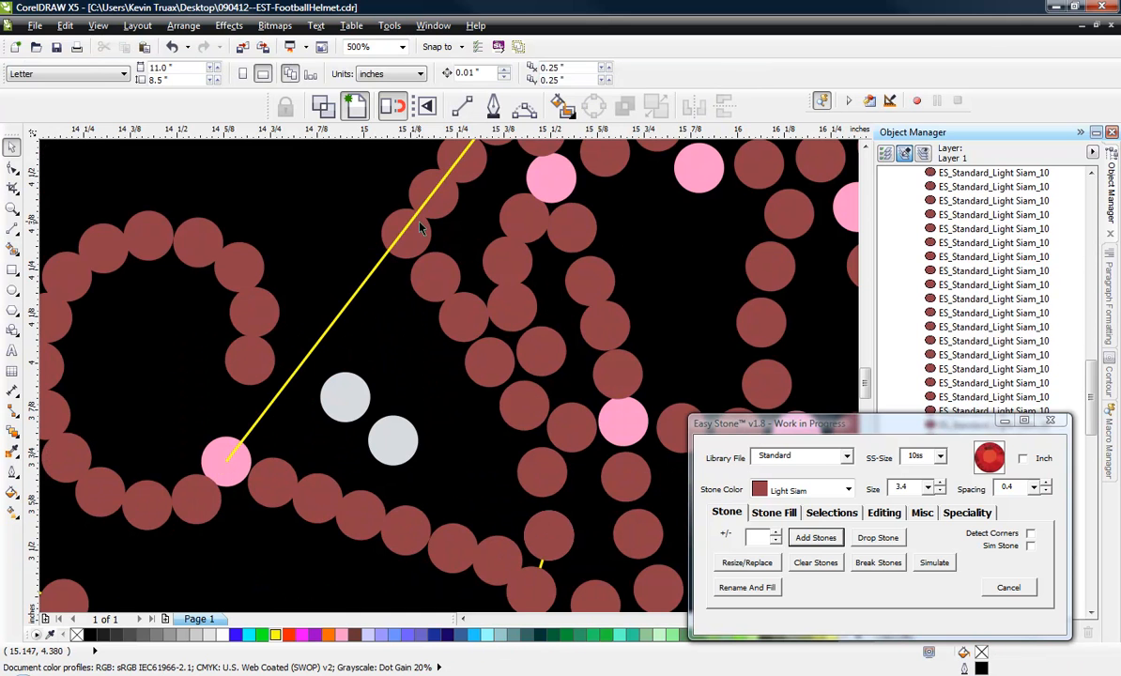
pyautogui.click(403, 234)
pyautogui.press('Delete')
pyautogui.click(432, 196)
pyautogui.press('Delete')
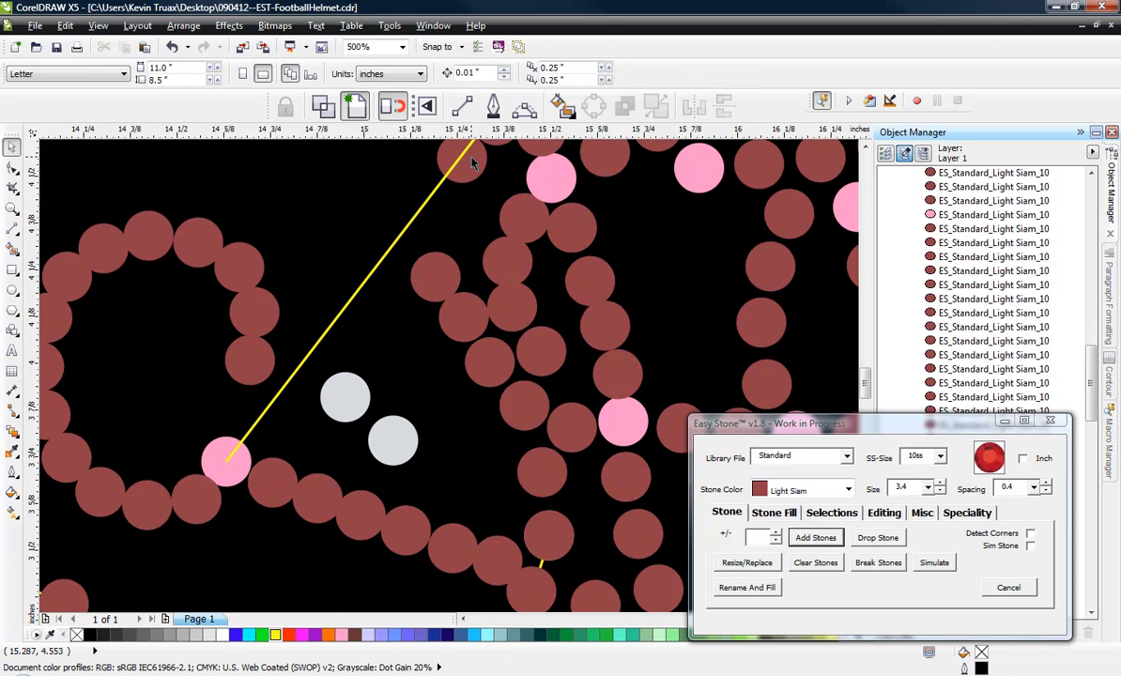
pyautogui.click(445, 157)
pyautogui.press('Delete')
pyautogui.scroll(-1, 430, 278)
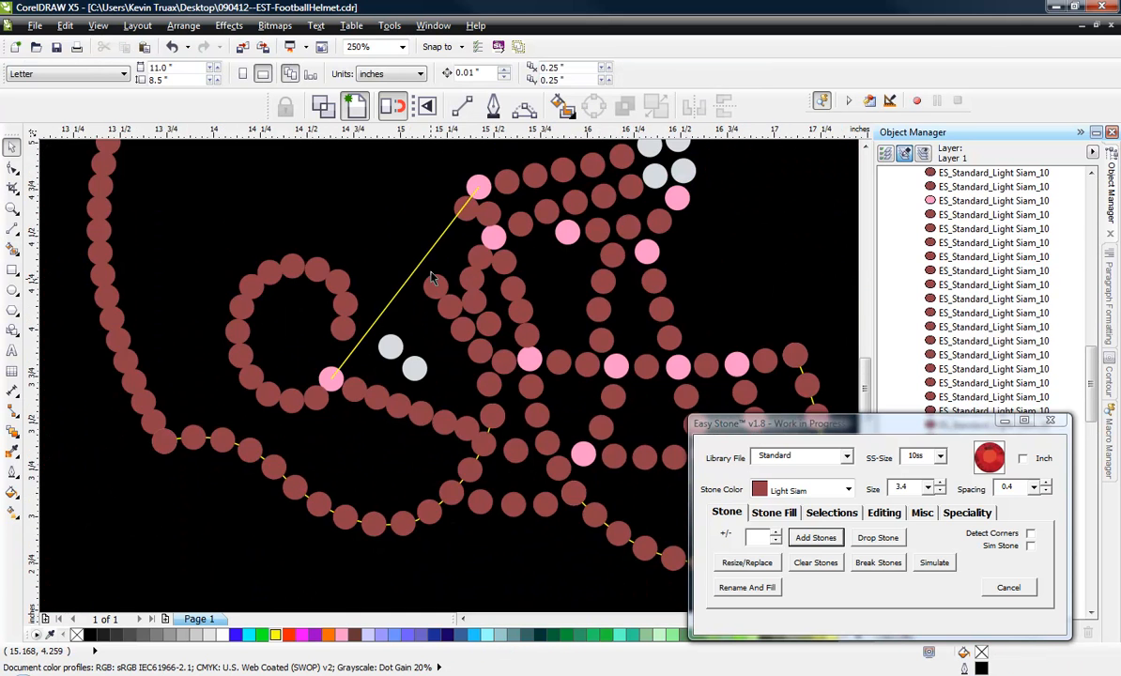
pyautogui.click(465, 208)
pyautogui.press('Delete')
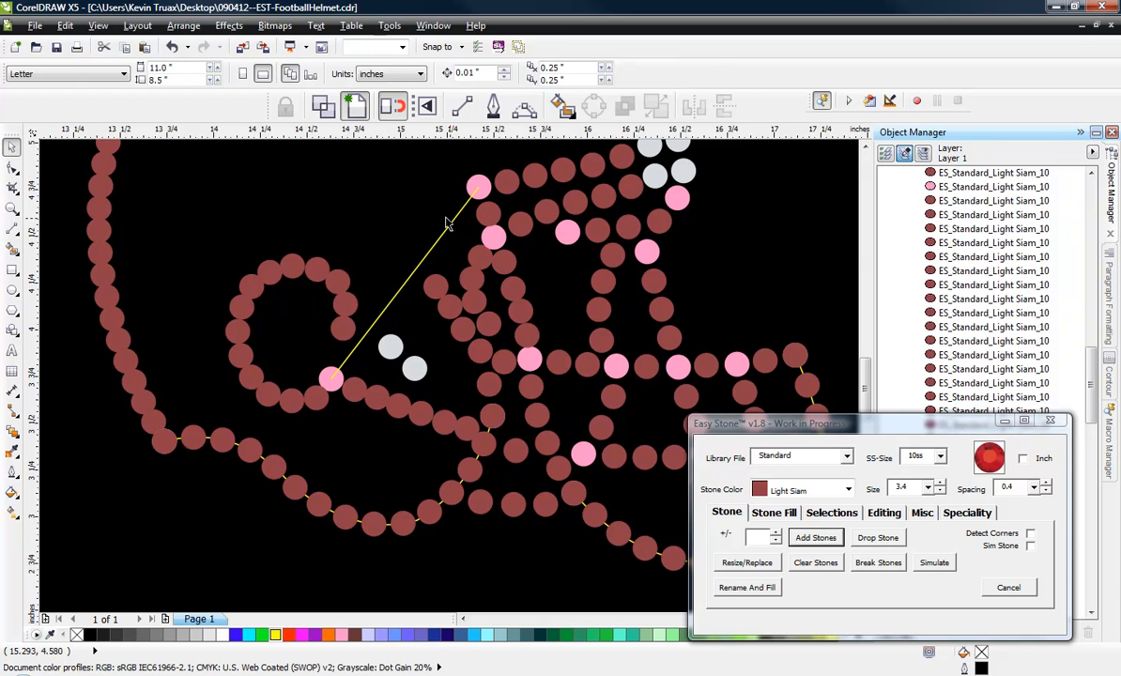
# Add 3.4 mm Light Siam stones with 0.4 spacing along the yellow line.
pyautogui.click(445, 237)
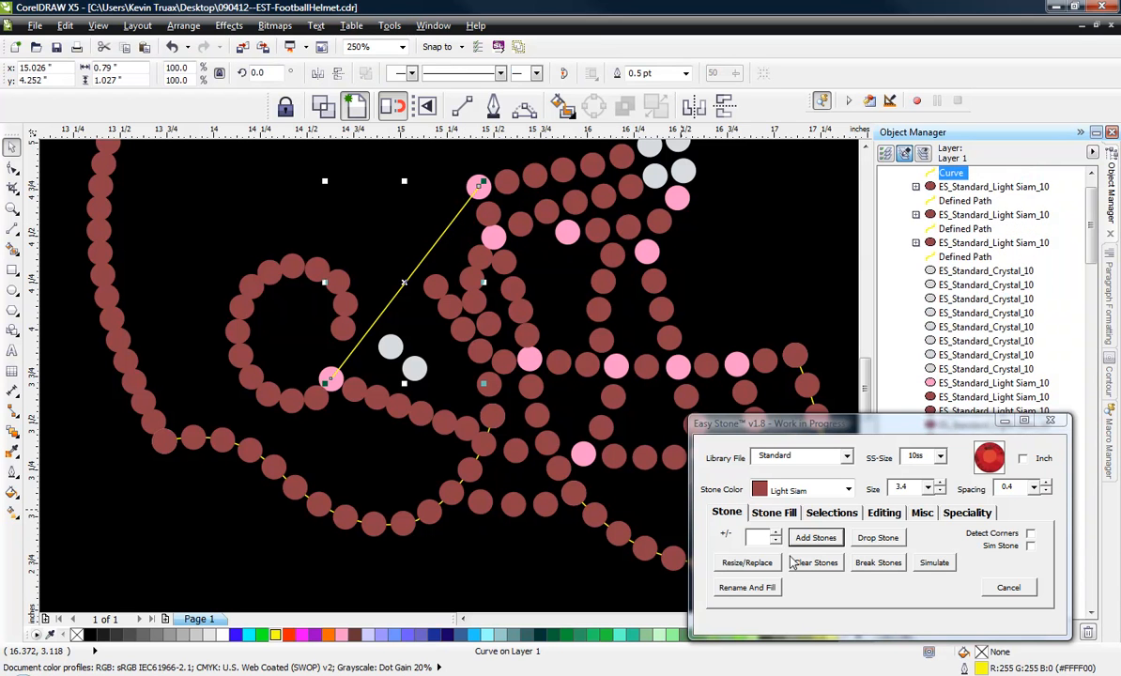
pyautogui.click(832, 545)
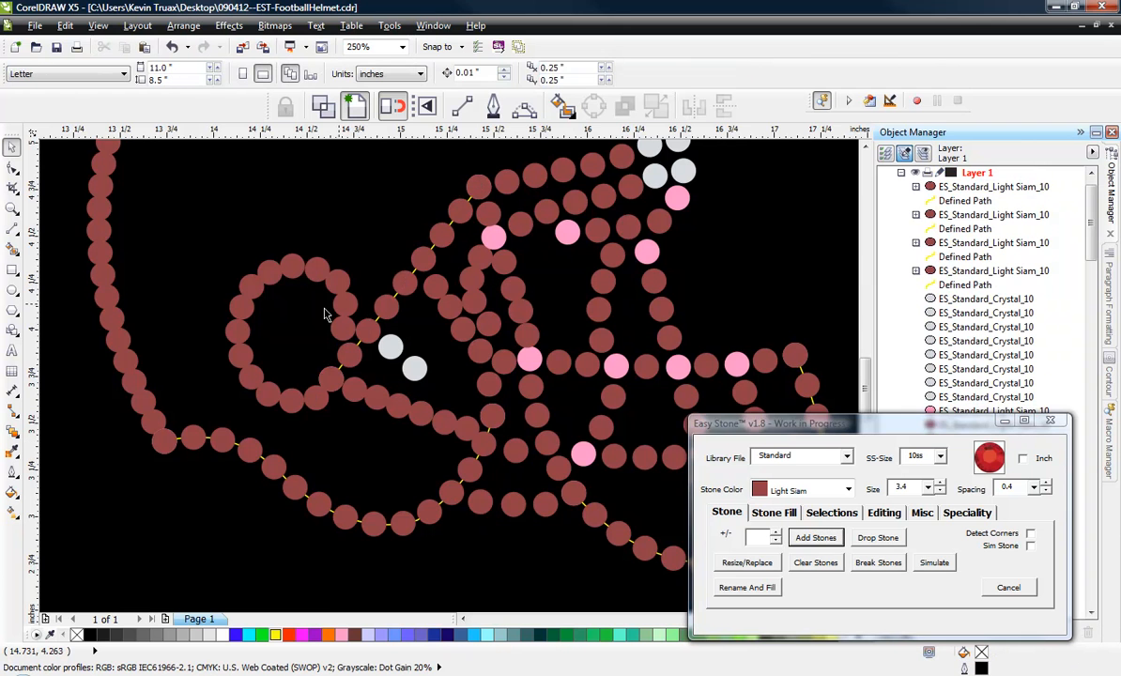
pyautogui.scroll(2, 278, 383)
pyautogui.scroll(-2, 279, 383)
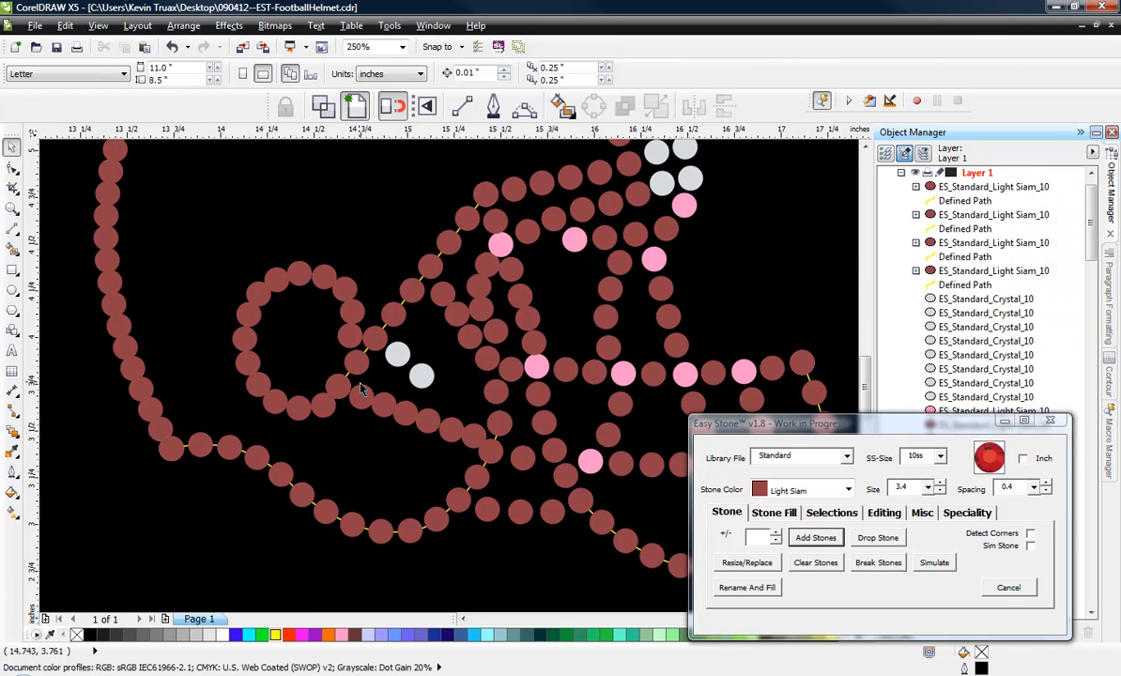
# Delete two crowded stones along the ear hole's bottom edge and shift the stone between them toward the front junction.
pyautogui.scroll(2, 335, 331)
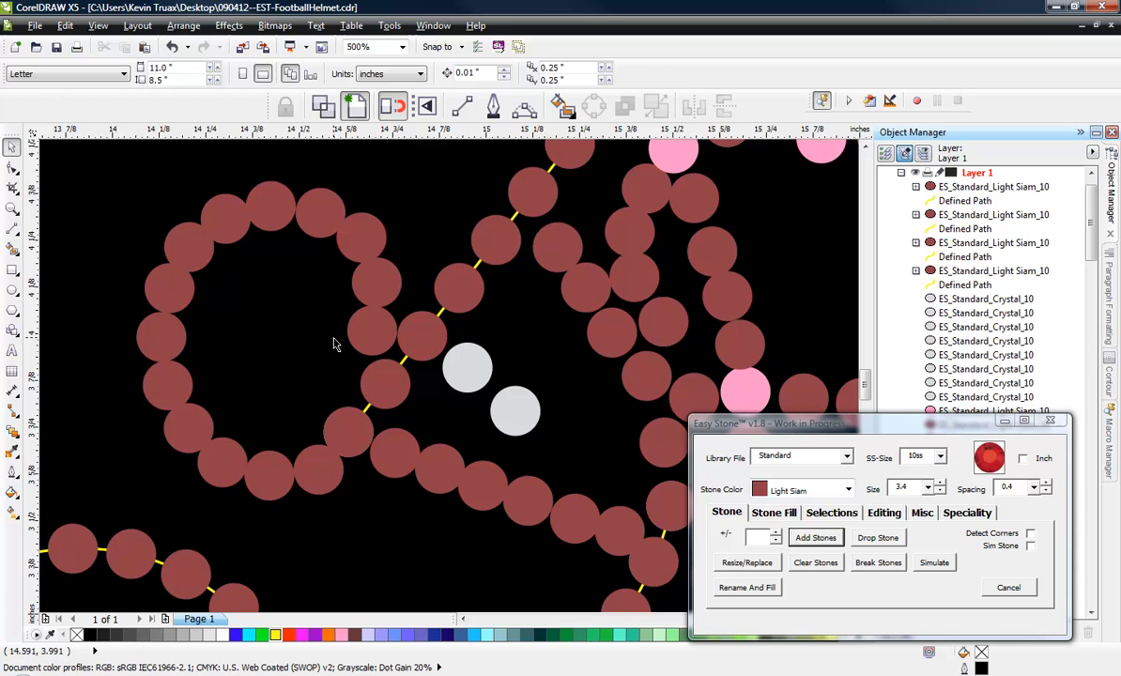
pyautogui.click(327, 477)
pyautogui.press('Delete')
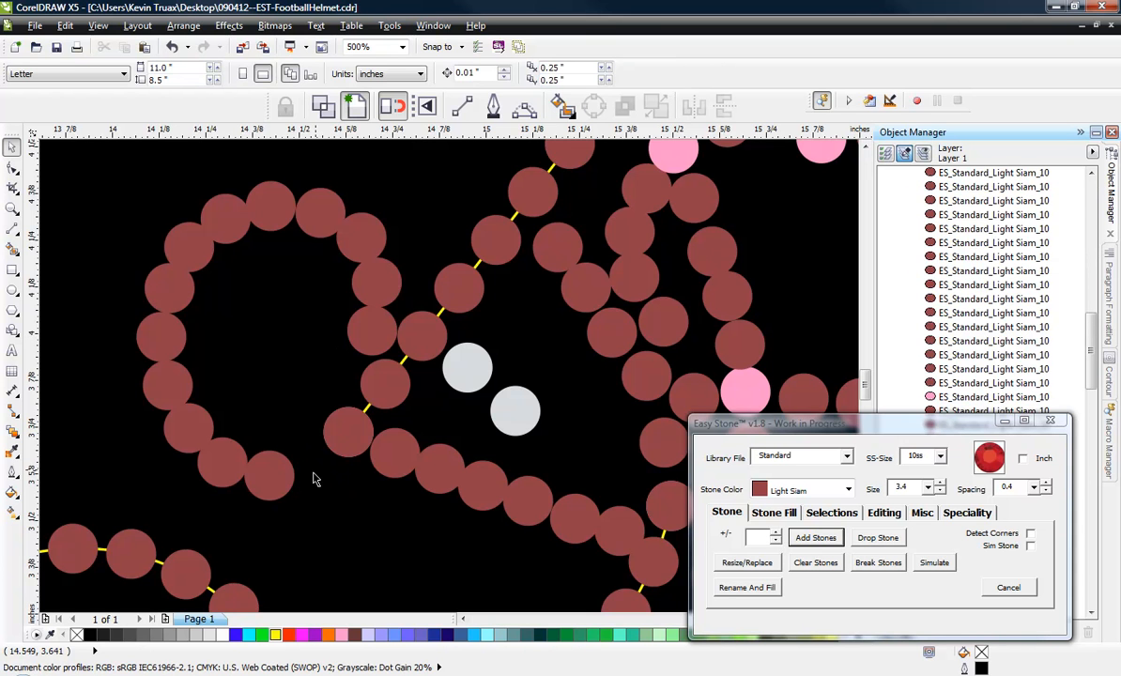
pyautogui.scroll(2, 313, 475)
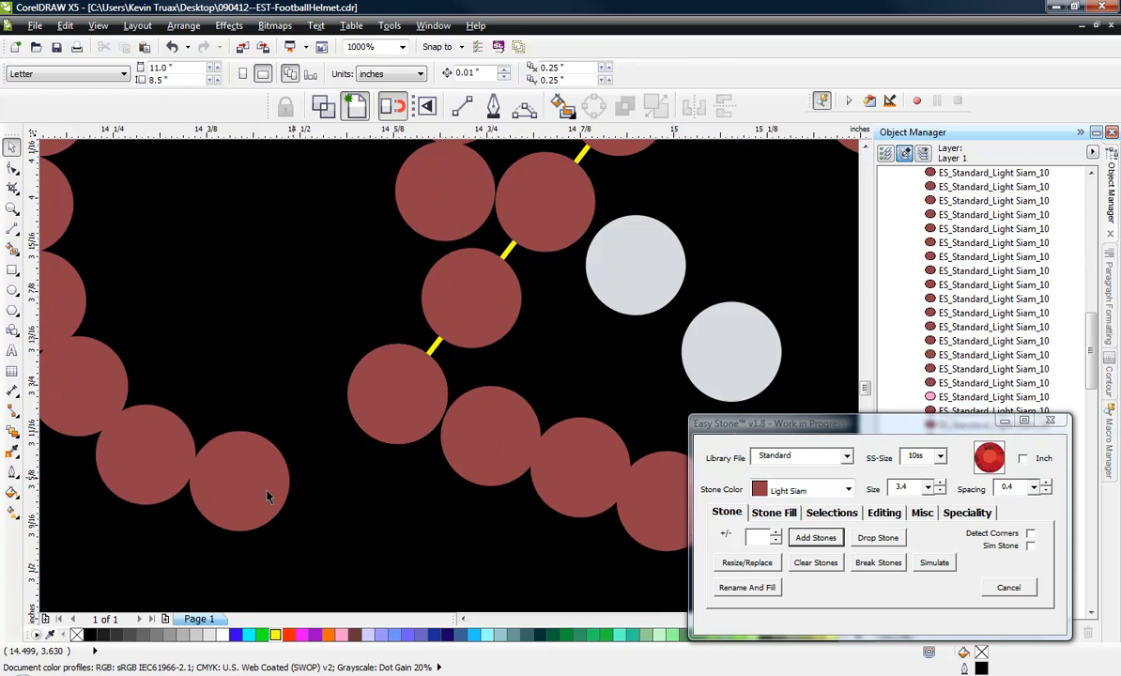
pyautogui.click(322, 466)
pyautogui.click(137, 437)
pyautogui.press('Delete')
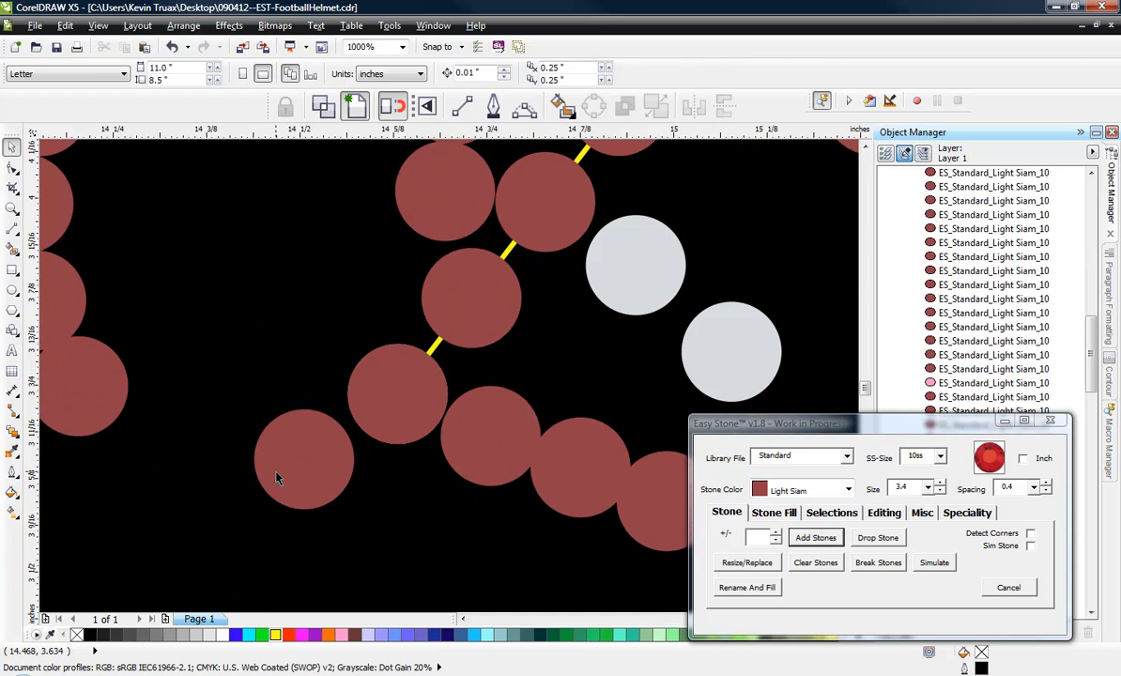
# Even out the two stones along the ear hole's bottom curve, leaving clear gaps beside the front junction.
pyautogui.scroll(-2, 275, 476)
pyautogui.scroll(2, 275, 481)
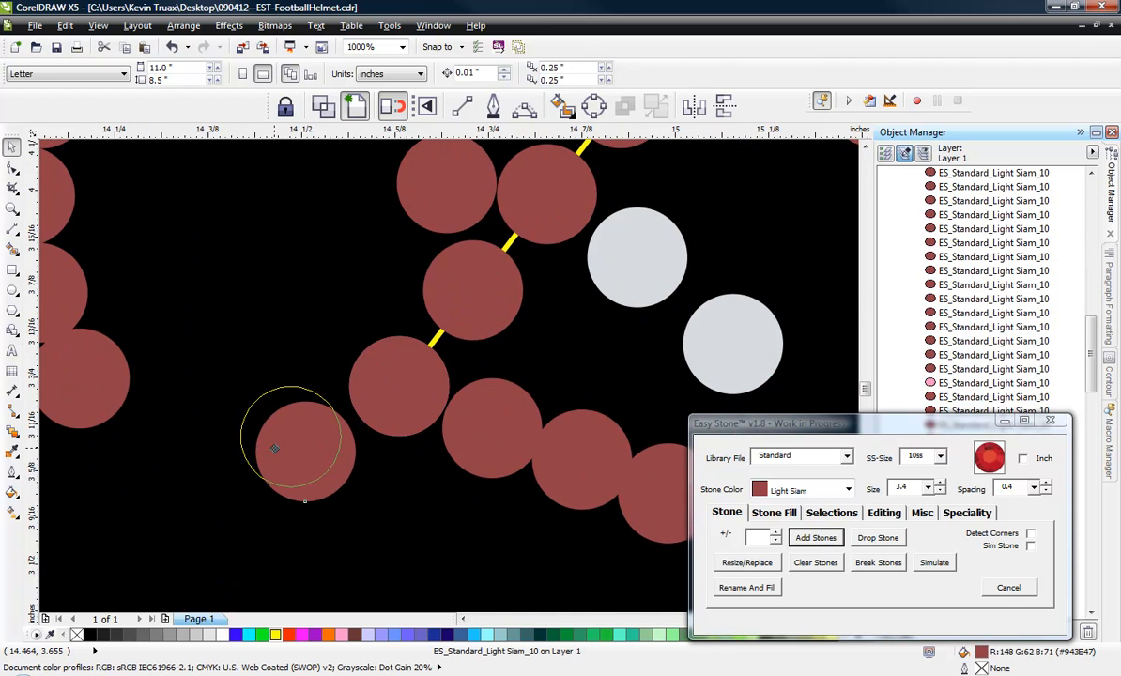
pyautogui.click(310, 438)
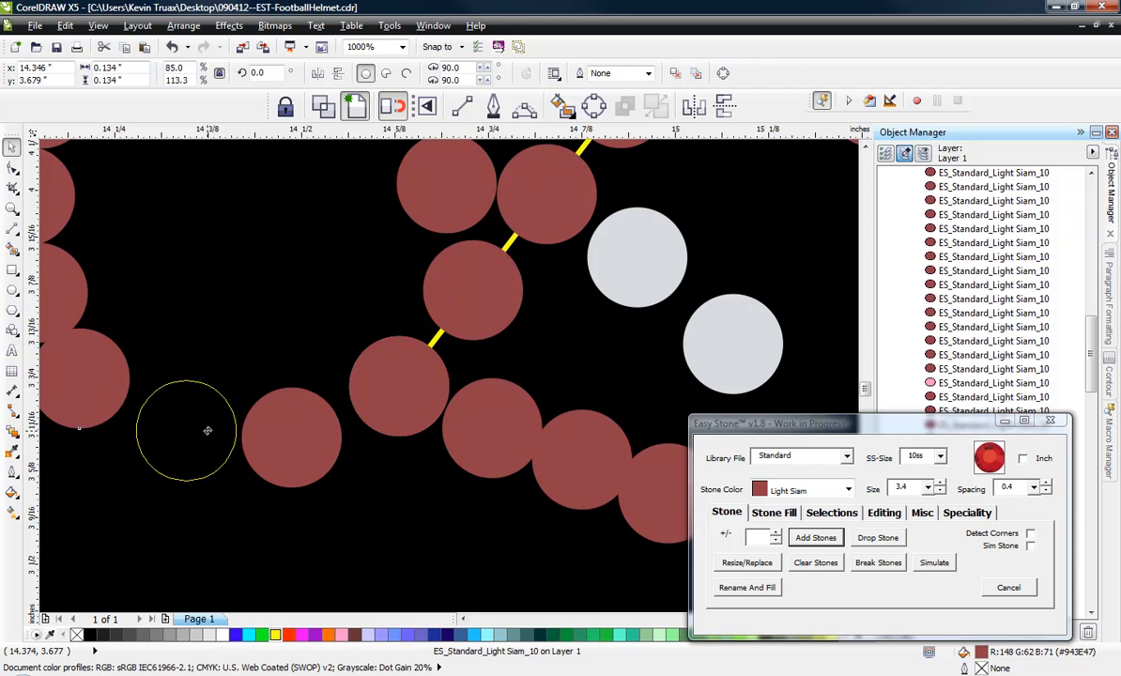
pyautogui.click(197, 422)
pyautogui.scroll(-3, 203, 420)
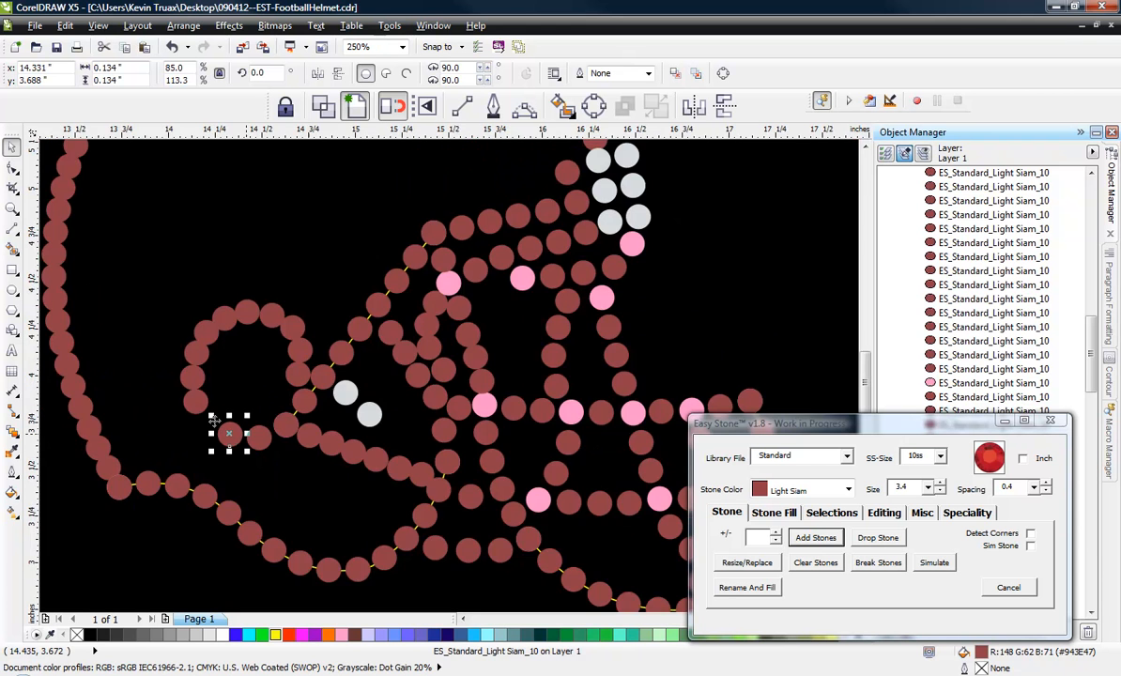
# Shift three stones on the ear hole's rear side down to close the gap and space them evenly.
pyautogui.scroll(3, 188, 393)
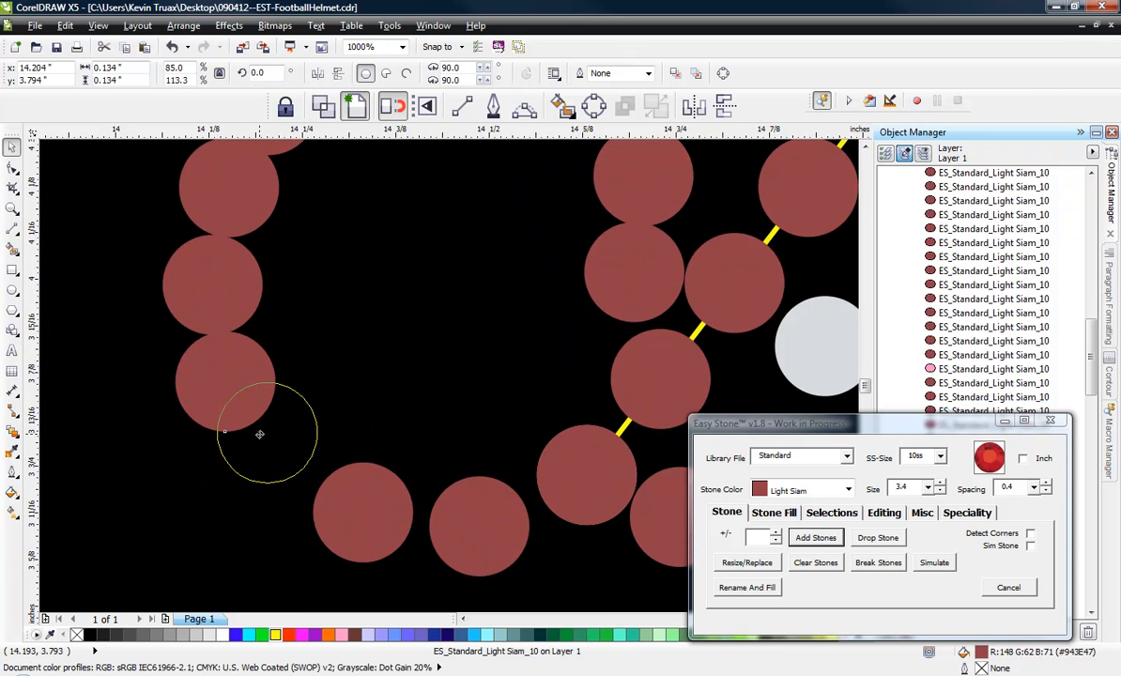
pyautogui.click(263, 440)
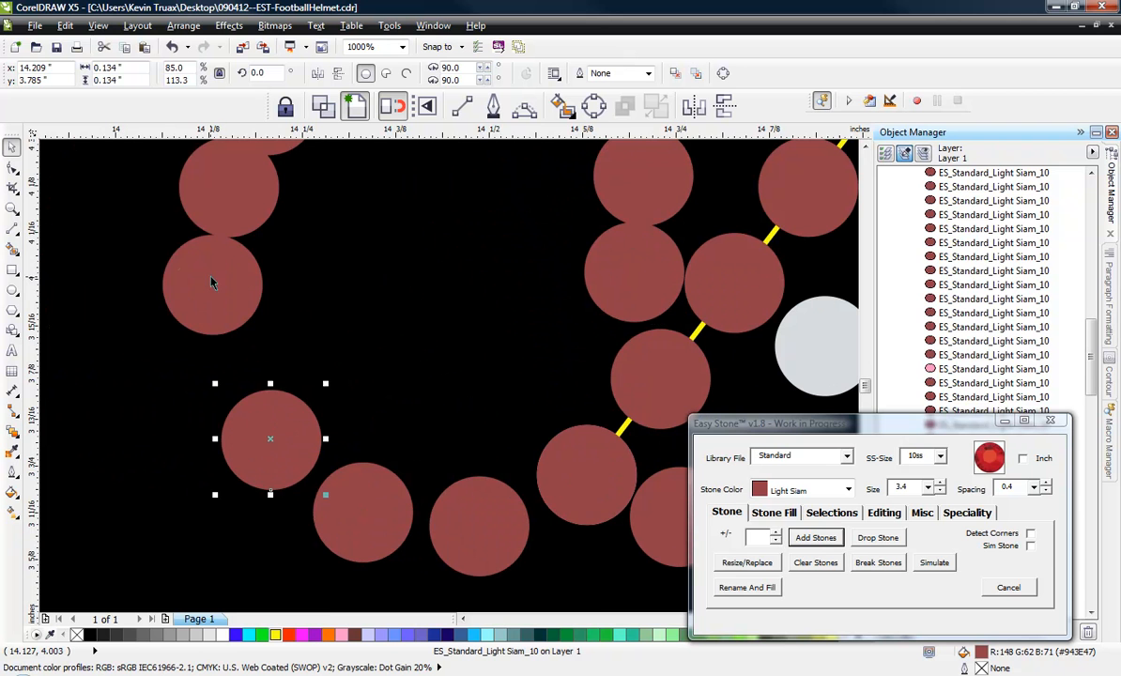
pyautogui.click(224, 329)
pyautogui.click(220, 206)
pyautogui.scroll(-3, 252, 394)
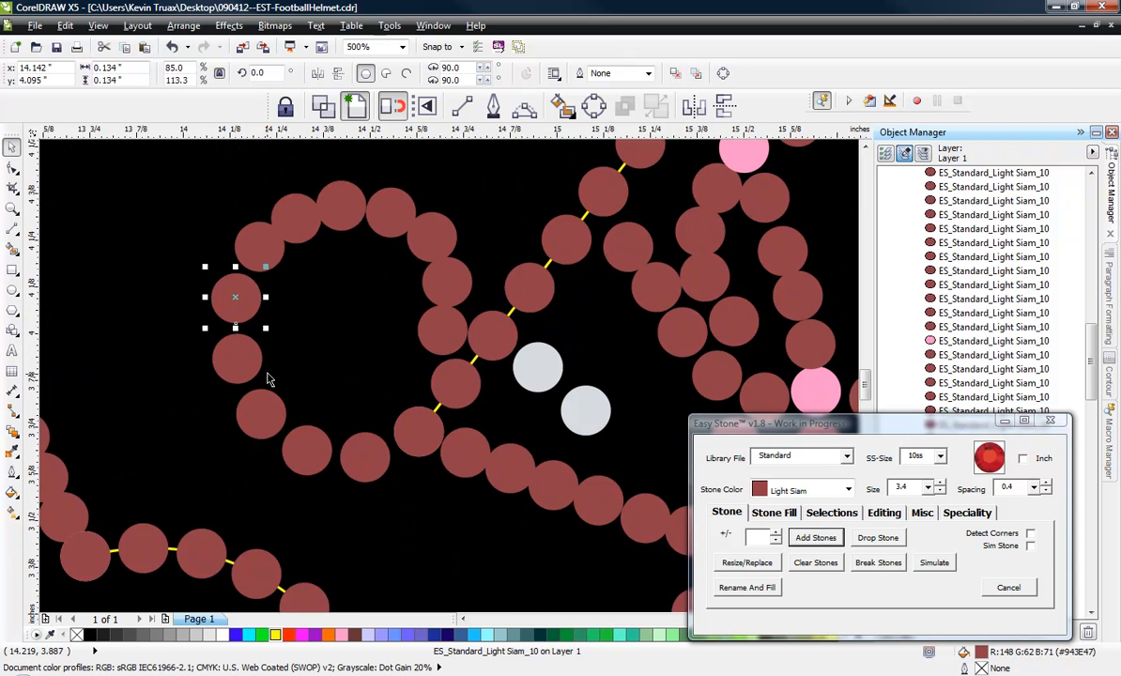
# Delete the ear hole's upper rear stone and shift the stones along its top curve rearward with even gaps.
pyautogui.scroll(3, 268, 375)
pyautogui.click(217, 239)
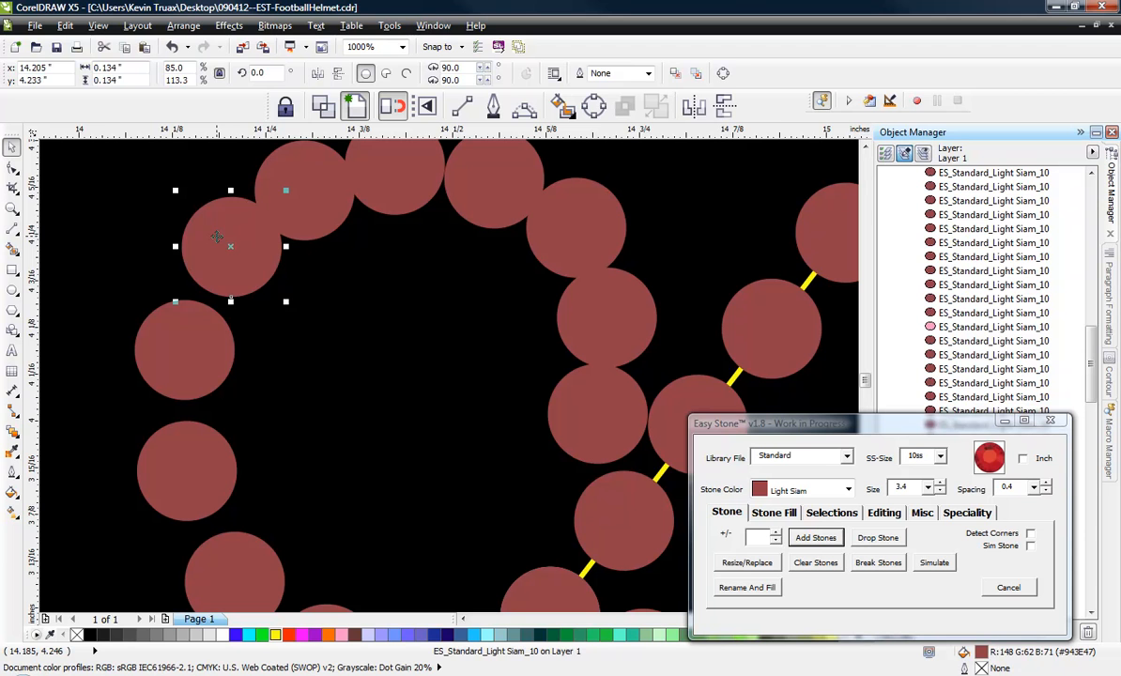
pyautogui.press('Delete')
pyautogui.moveTo(317, 177); pyautogui.dragTo(256, 234)
pyautogui.moveTo(375, 202); pyautogui.dragTo(322, 222)
pyautogui.moveTo(503, 217); pyautogui.dragTo(465, 218)
# Delete the ear hole's upper front stone and re-space the two stones below it, clear of the diagonal strand.
pyautogui.click(566, 229)
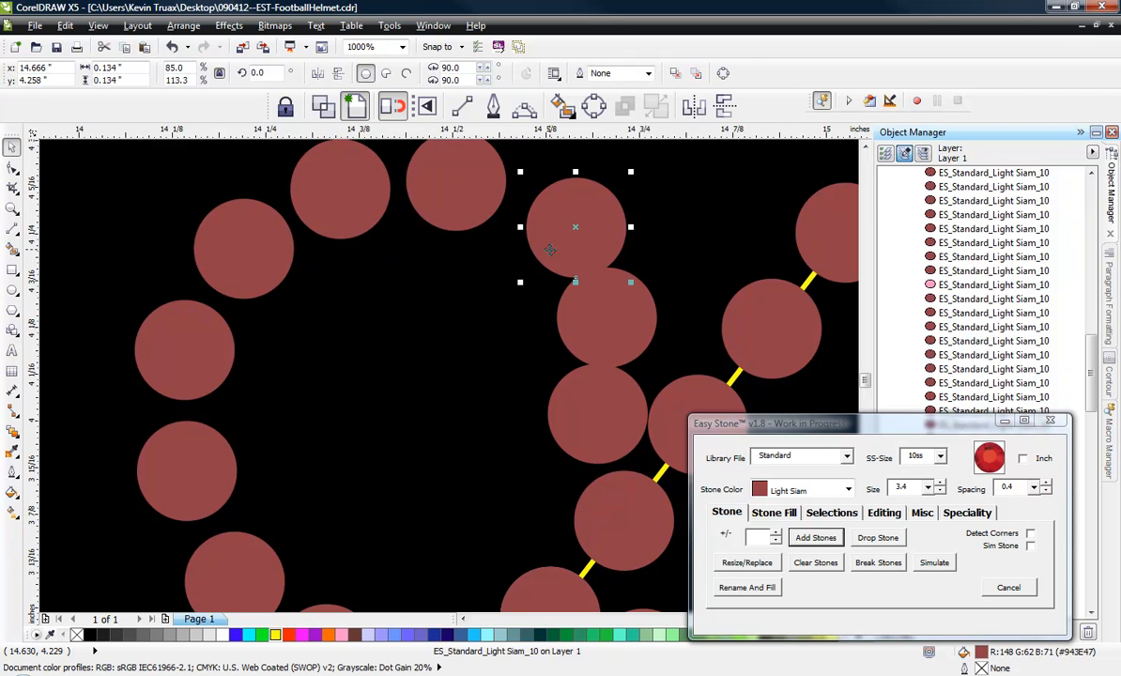
pyautogui.press('Delete')
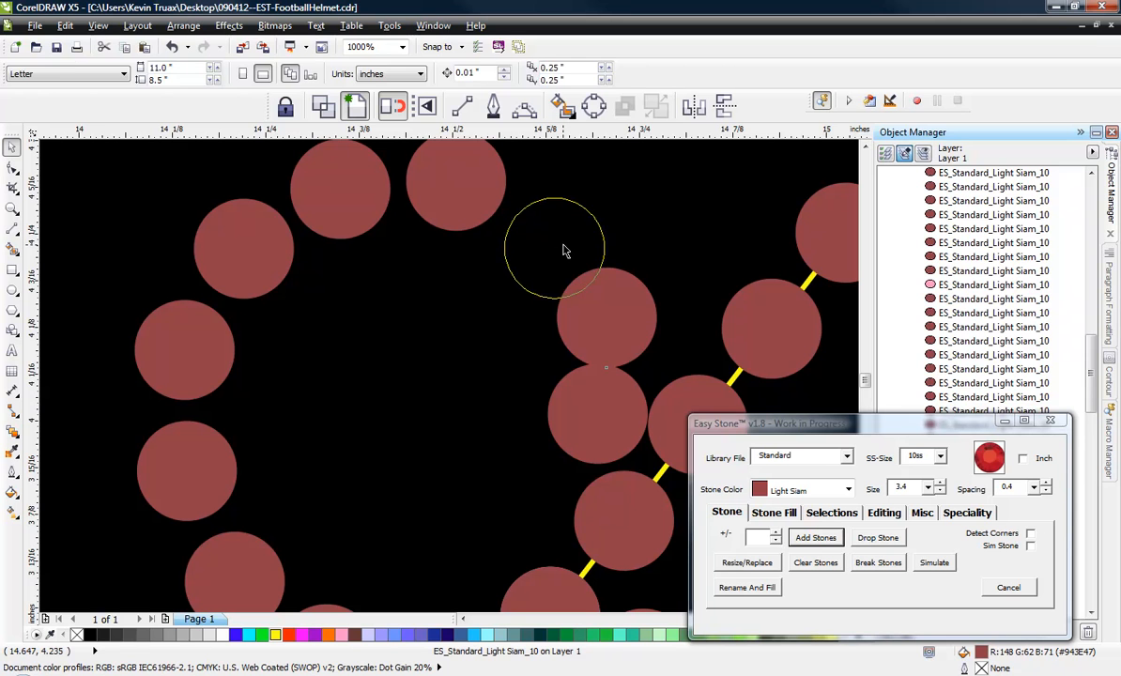
pyautogui.moveTo(564, 250); pyautogui.dragTo(563, 249)
pyautogui.moveTo(597, 413); pyautogui.dragTo(606, 354)
pyautogui.moveTo(552, 249); pyautogui.dragTo(594, 394)
pyautogui.scroll(-1, 523, 330)
pyautogui.click(408, 336)
# Delete the five crowded stones between the ear hole's front junction and the last stone beside the jaw strand.
pyautogui.scroll(-1, 381, 321)
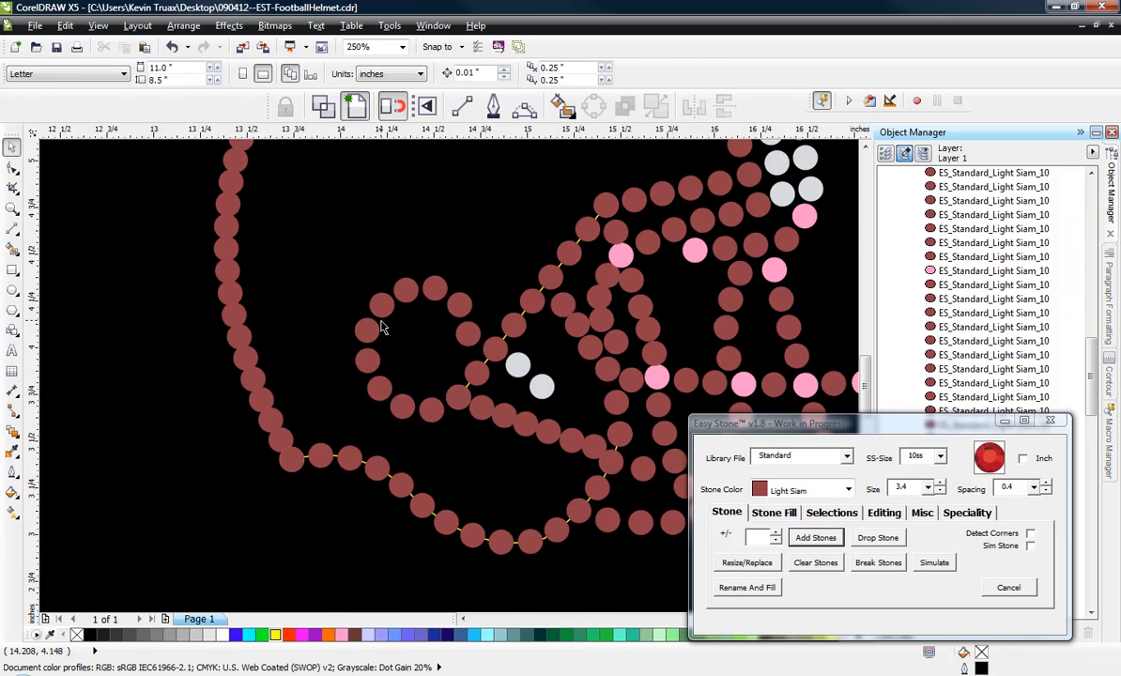
pyautogui.scroll(1, 618, 336)
pyautogui.scroll(-1, 419, 335)
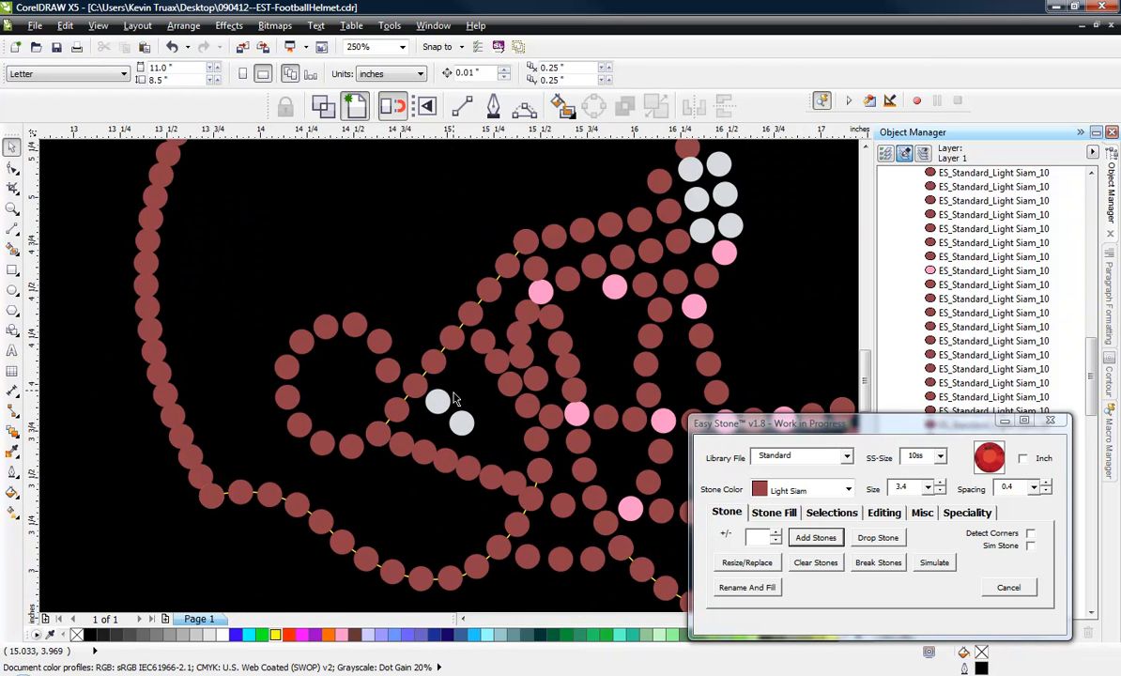
pyautogui.scroll(1, 433, 464)
pyautogui.scroll(1, 508, 473)
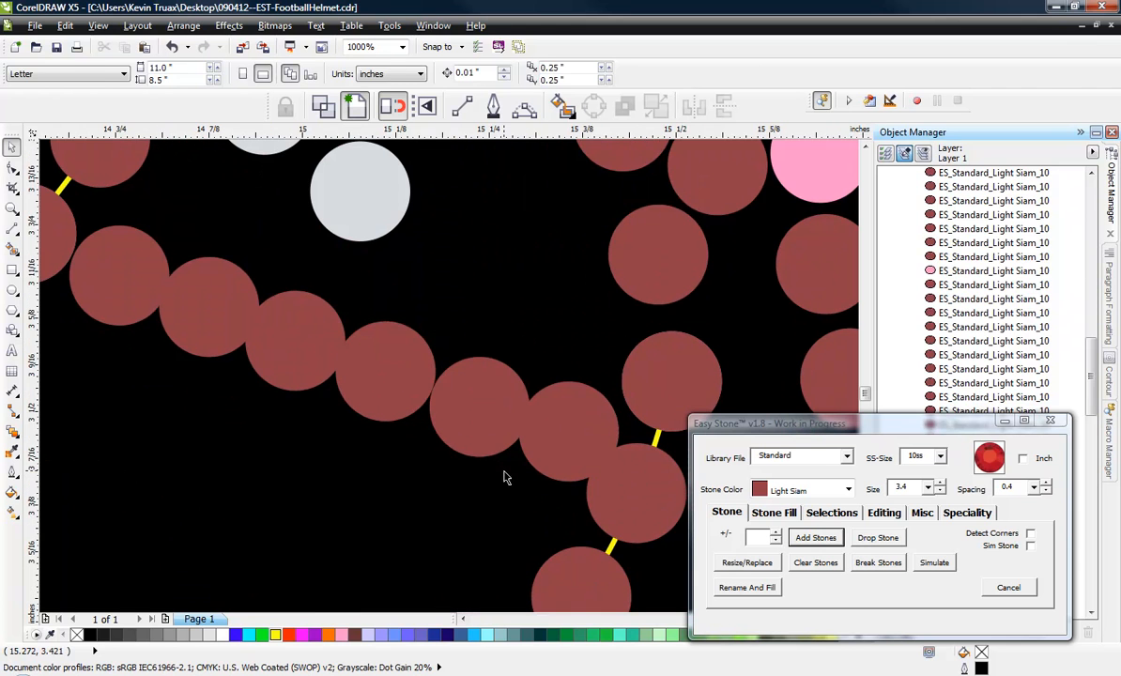
pyautogui.click(490, 447)
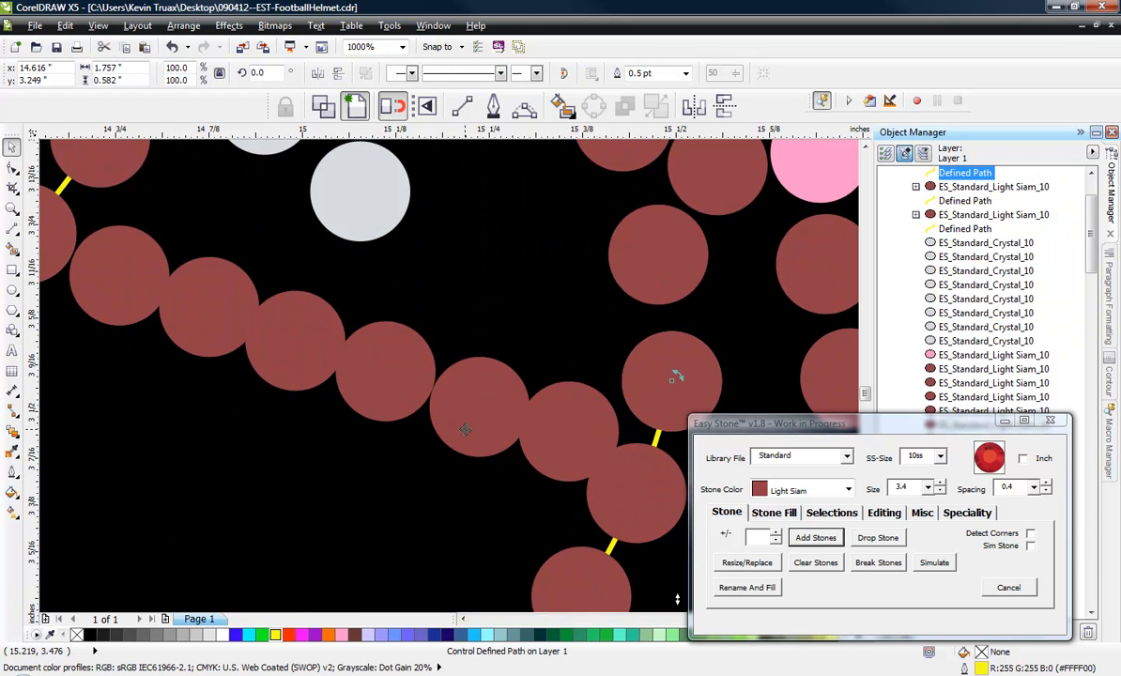
pyautogui.click(475, 385)
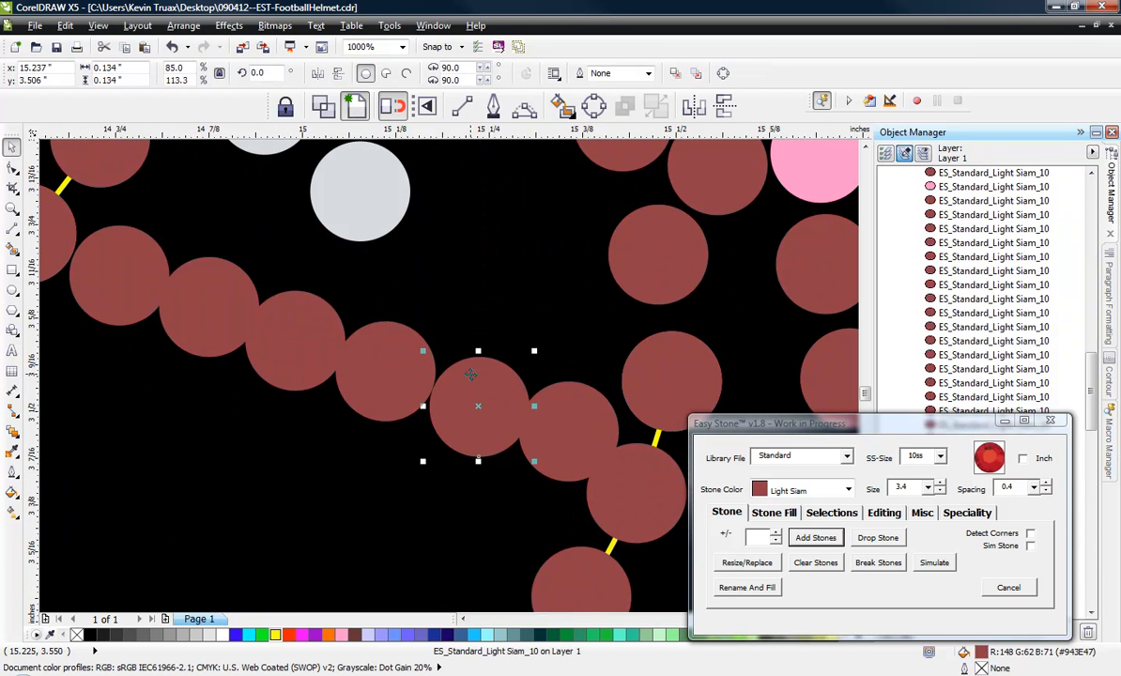
pyautogui.press('Delete')
pyautogui.click(392, 361)
pyautogui.press('Delete')
pyautogui.click(296, 321)
pyautogui.press('Delete')
pyautogui.moveTo(220, 293); pyautogui.dragTo(202, 287)
pyautogui.press('Delete')
pyautogui.click(142, 273)
pyautogui.press('Delete')
# Move the remaining stone beside the jaw strand up and rearward, clear of the neighbouring strand stones.
pyautogui.scroll(-2, 348, 332)
pyautogui.scroll(2, 452, 352)
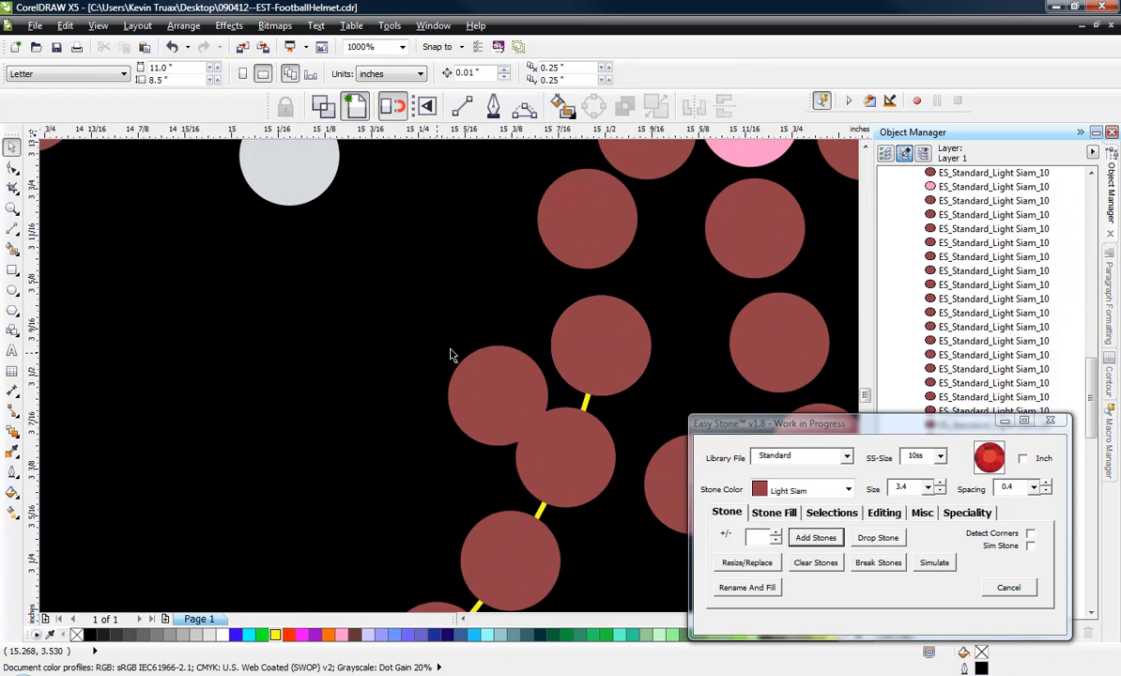
pyautogui.moveTo(478, 389); pyautogui.dragTo(438, 377)
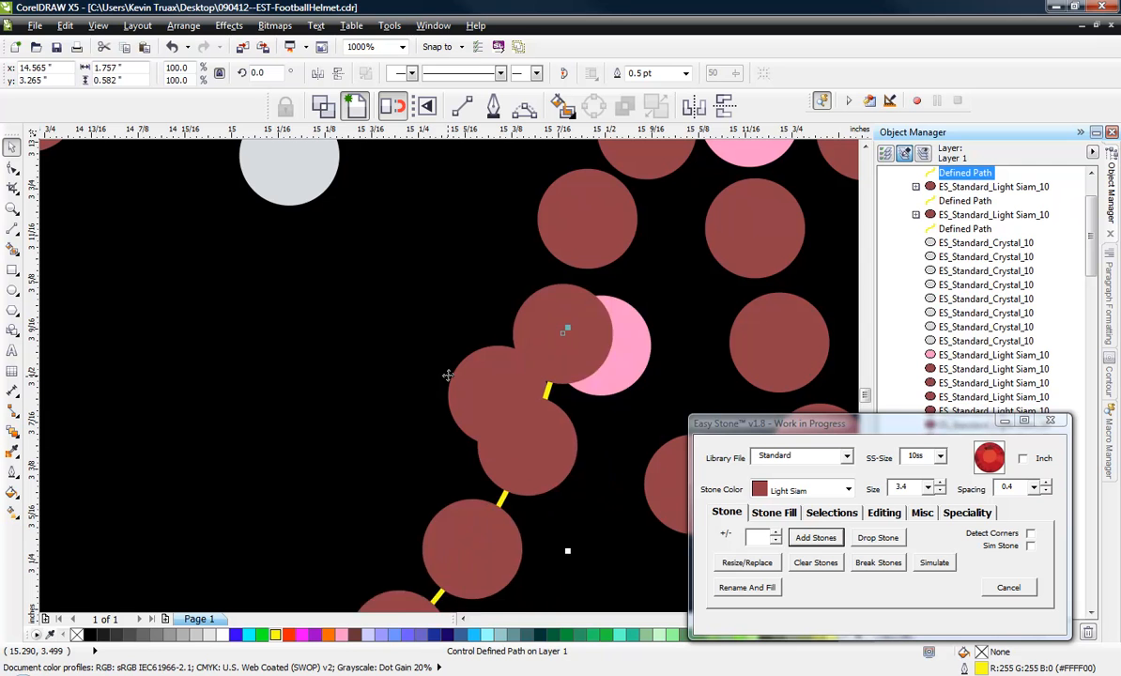
pyautogui.hotkey('ctrl', 'z')
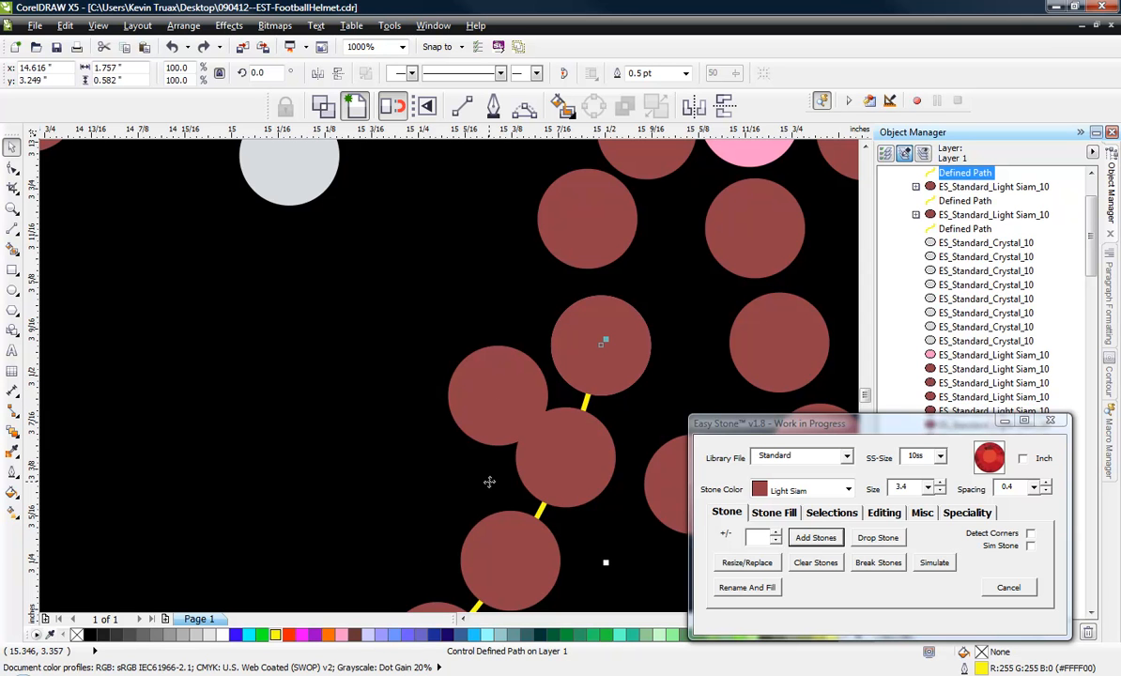
pyautogui.click(500, 392)
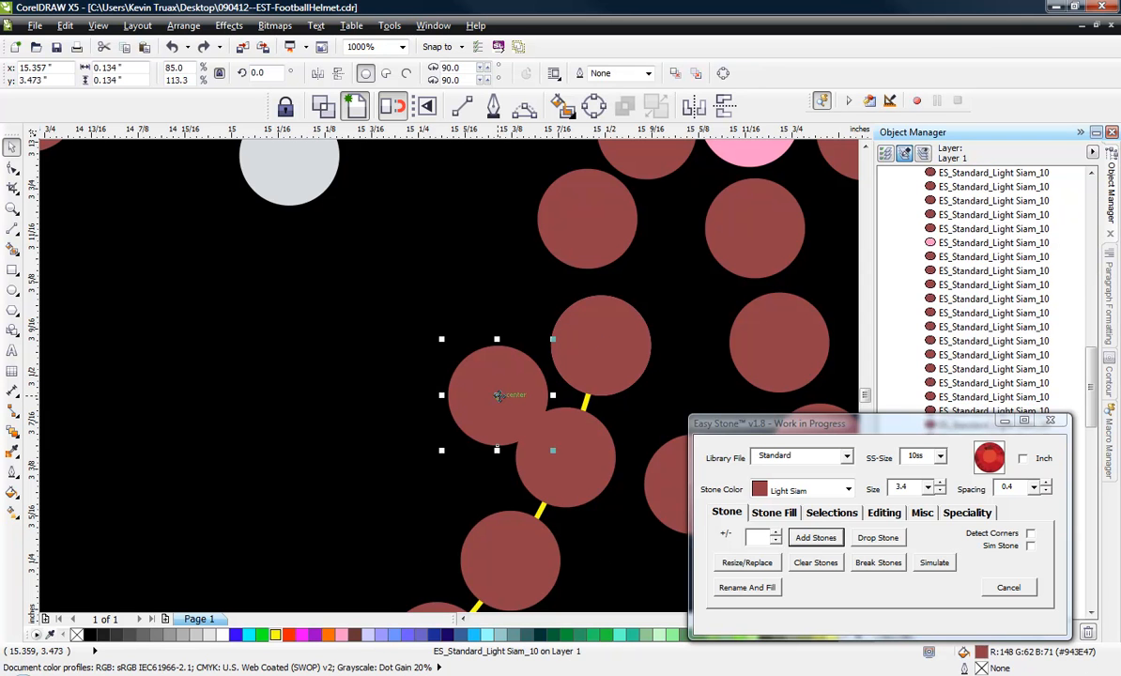
pyautogui.moveTo(498, 394); pyautogui.dragTo(475, 378)
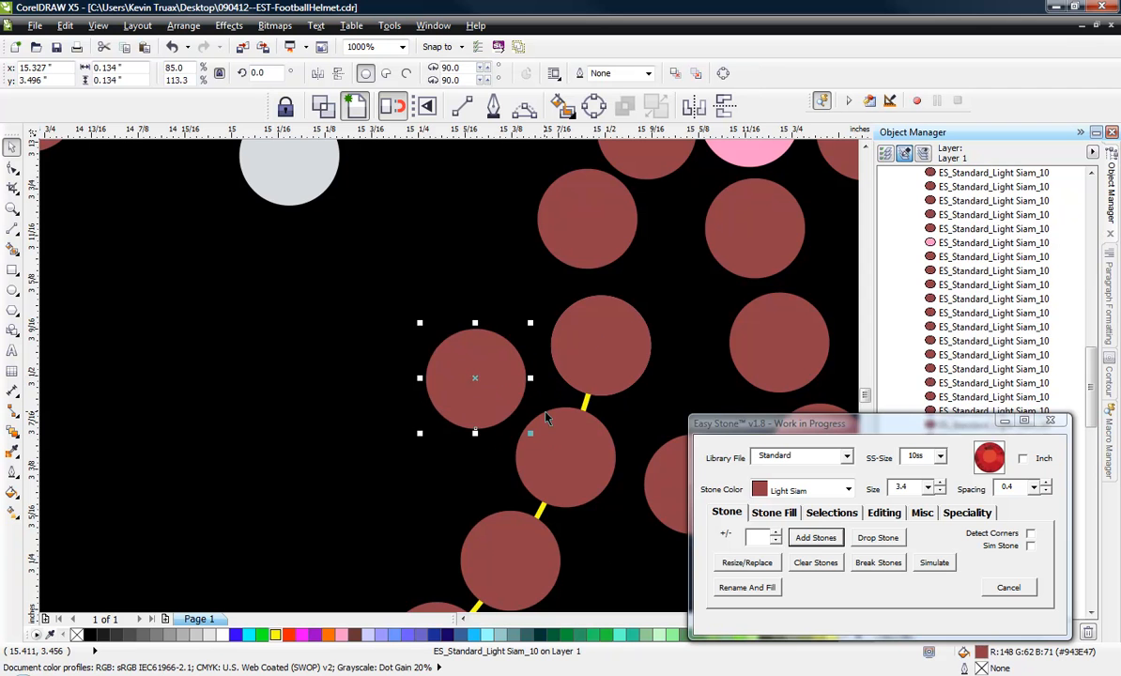
# Break the blended stones of the diagonal strand above the ear hole's front junction into individual stones.
pyautogui.scroll(-1, 547, 419)
pyautogui.click(263, 310)
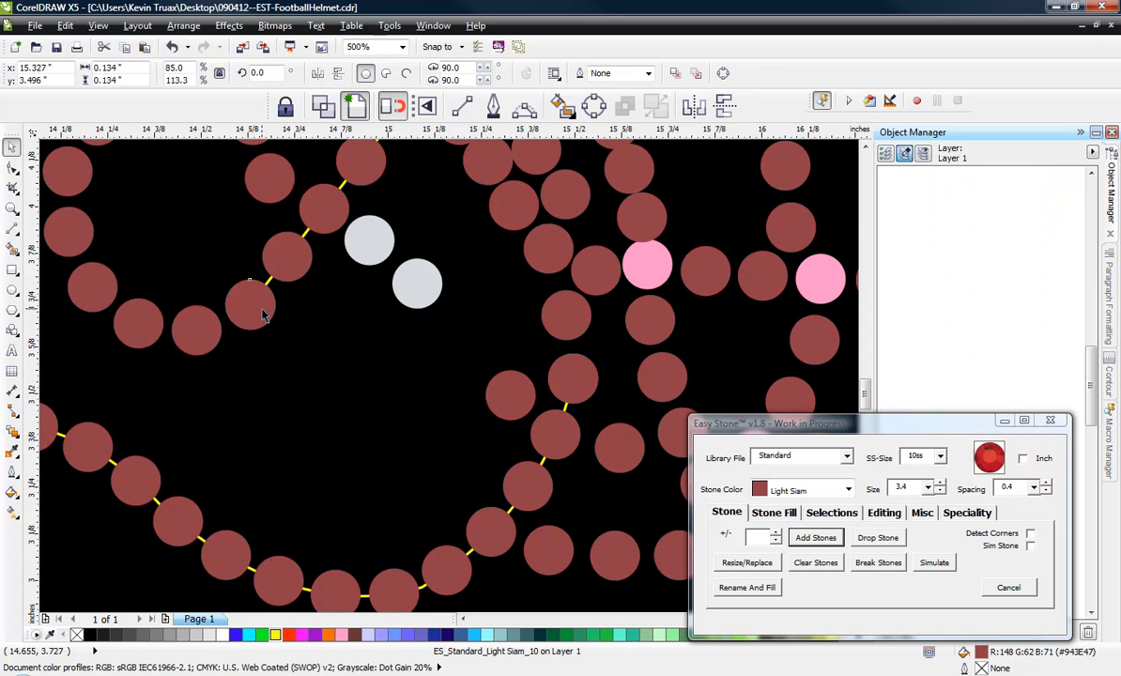
pyautogui.click(286, 249)
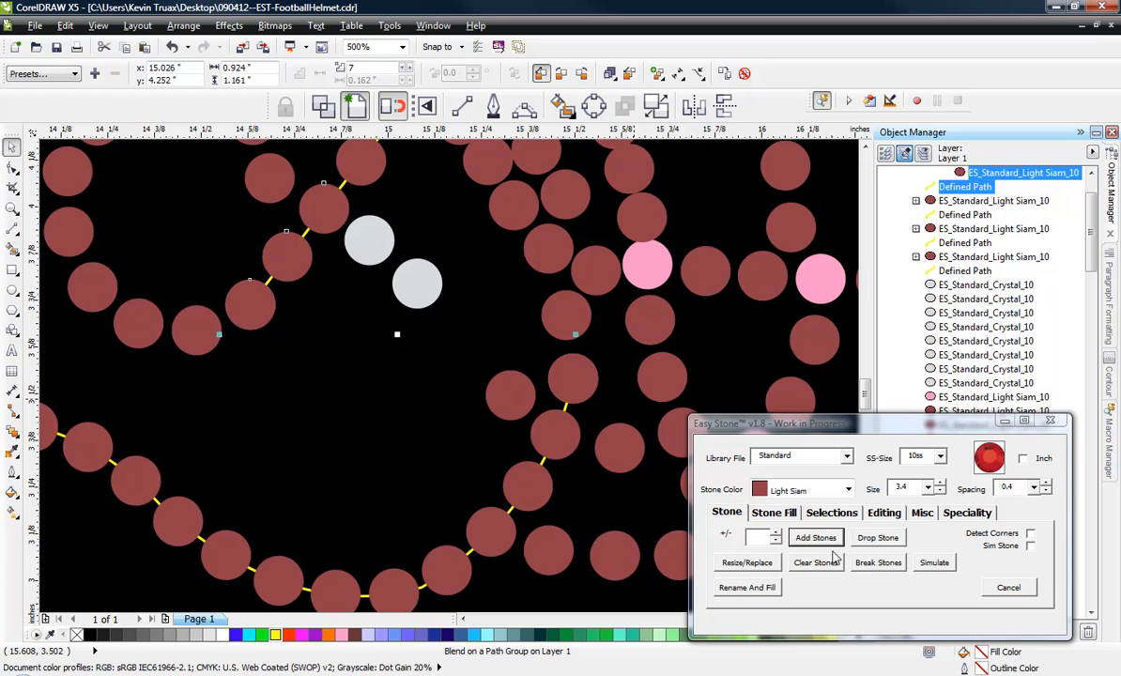
pyautogui.click(873, 563)
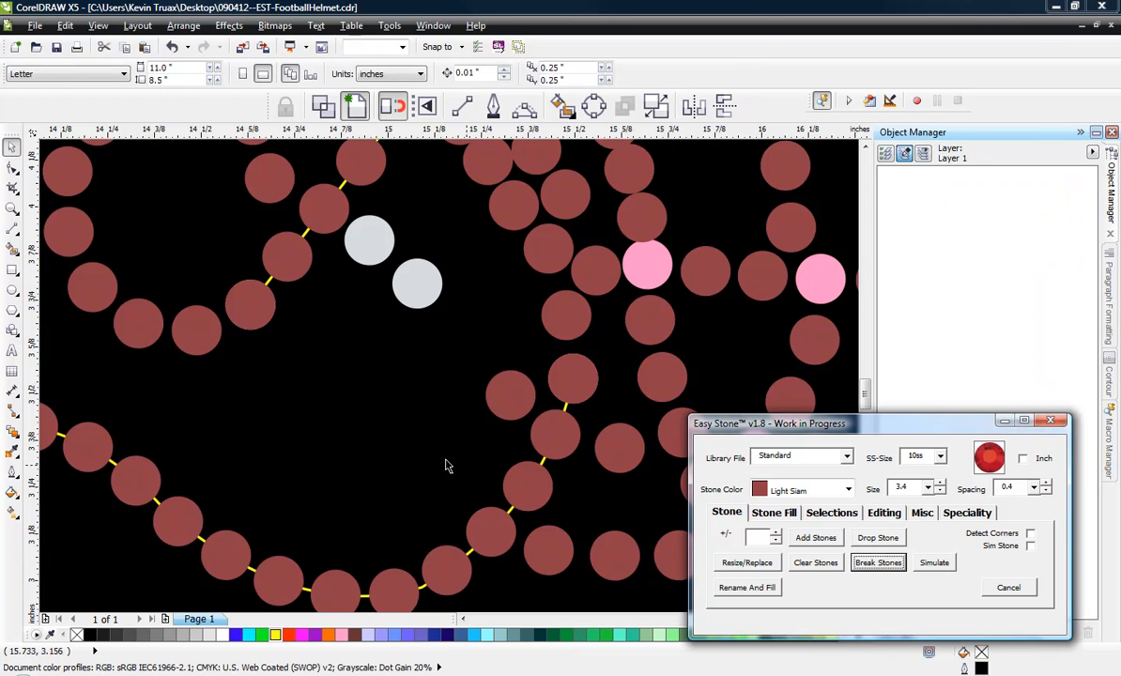
pyautogui.click(262, 319)
pyautogui.keyDown('shift'); pyautogui.click(505, 399); pyautogui.keyUp('shift')
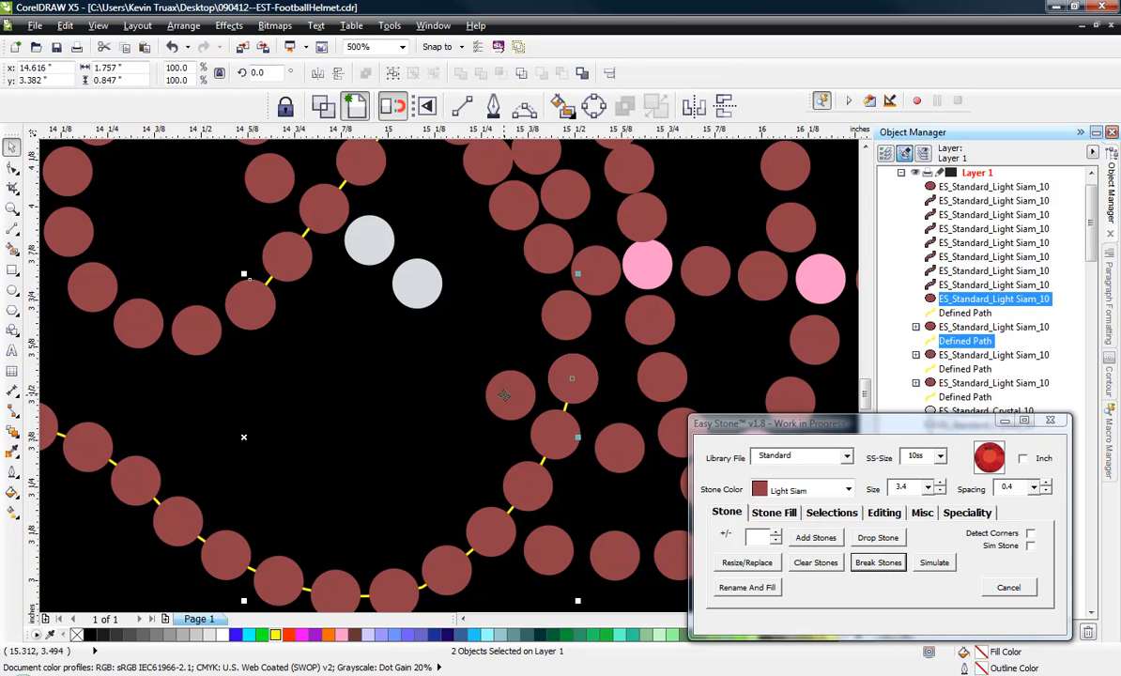
pyautogui.click(817, 539)
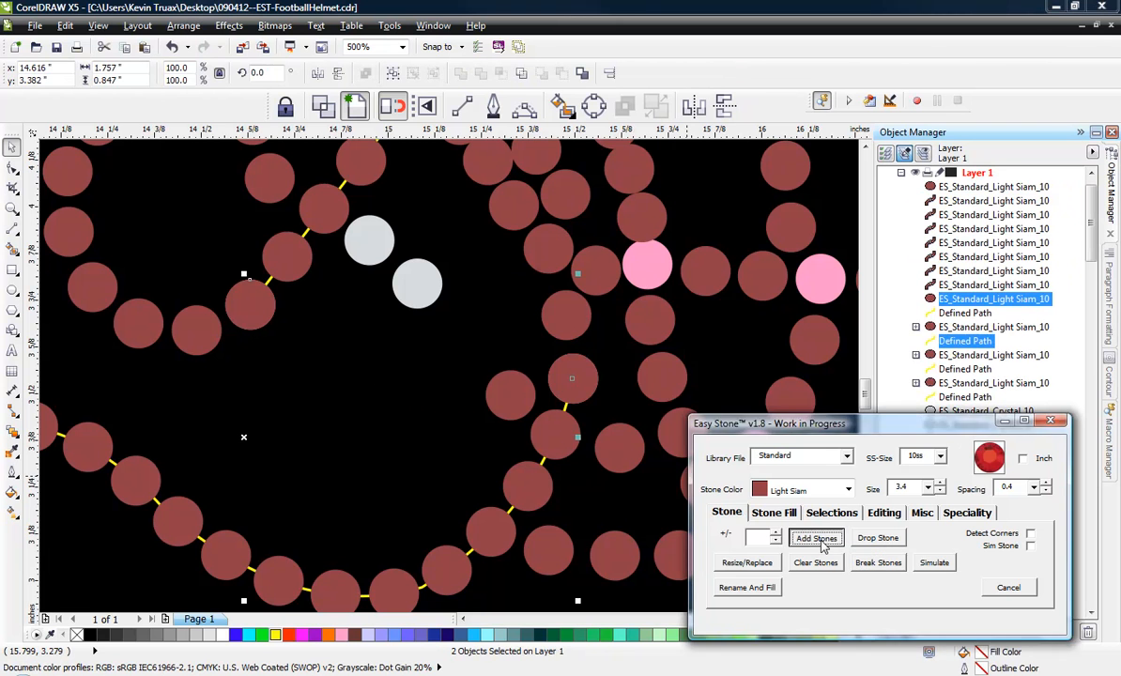
pyautogui.click(662, 381)
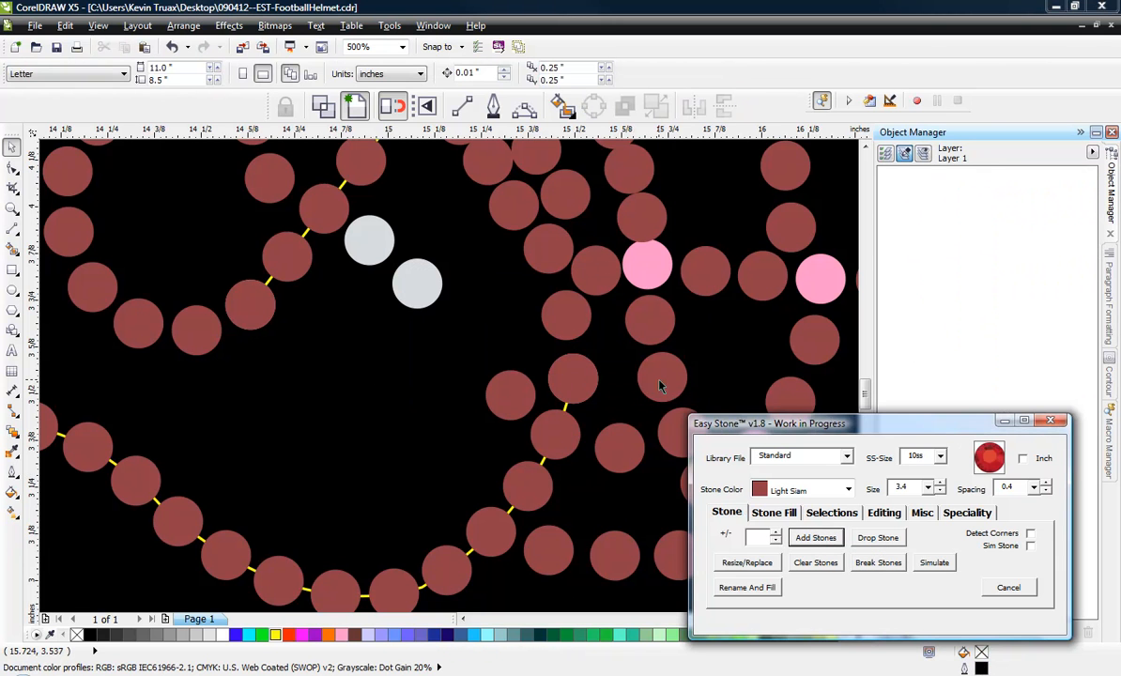
pyautogui.click(245, 314)
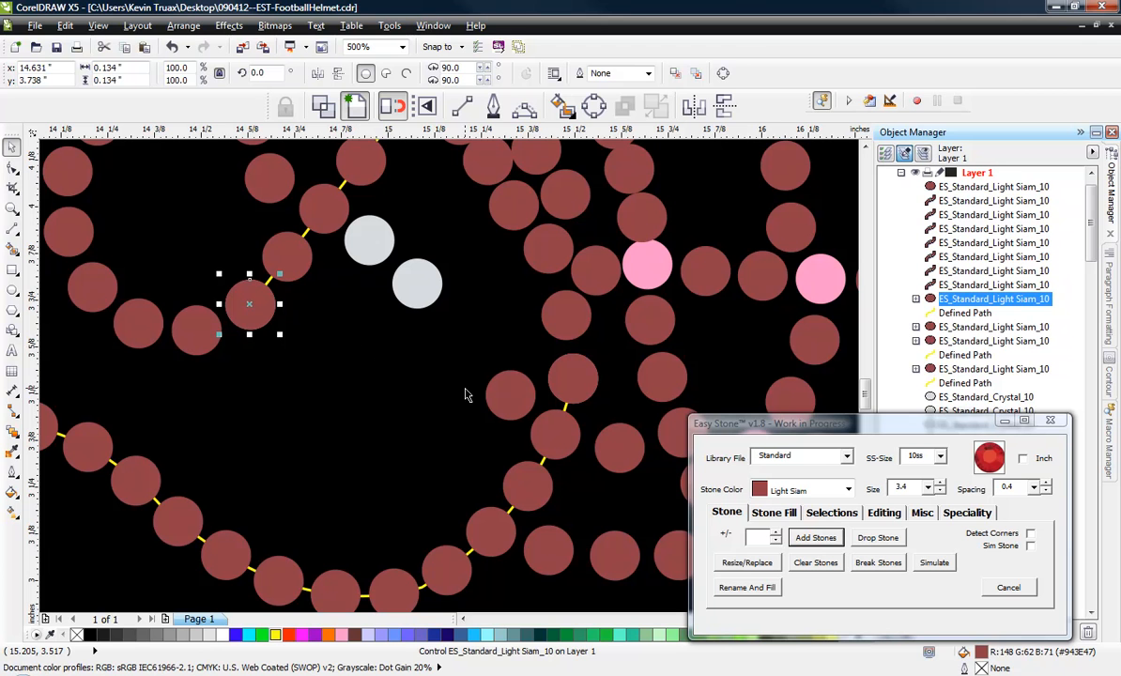
pyautogui.keyDown('shift'); pyautogui.click(503, 391); pyautogui.keyUp('shift')
pyautogui.click(503, 390)
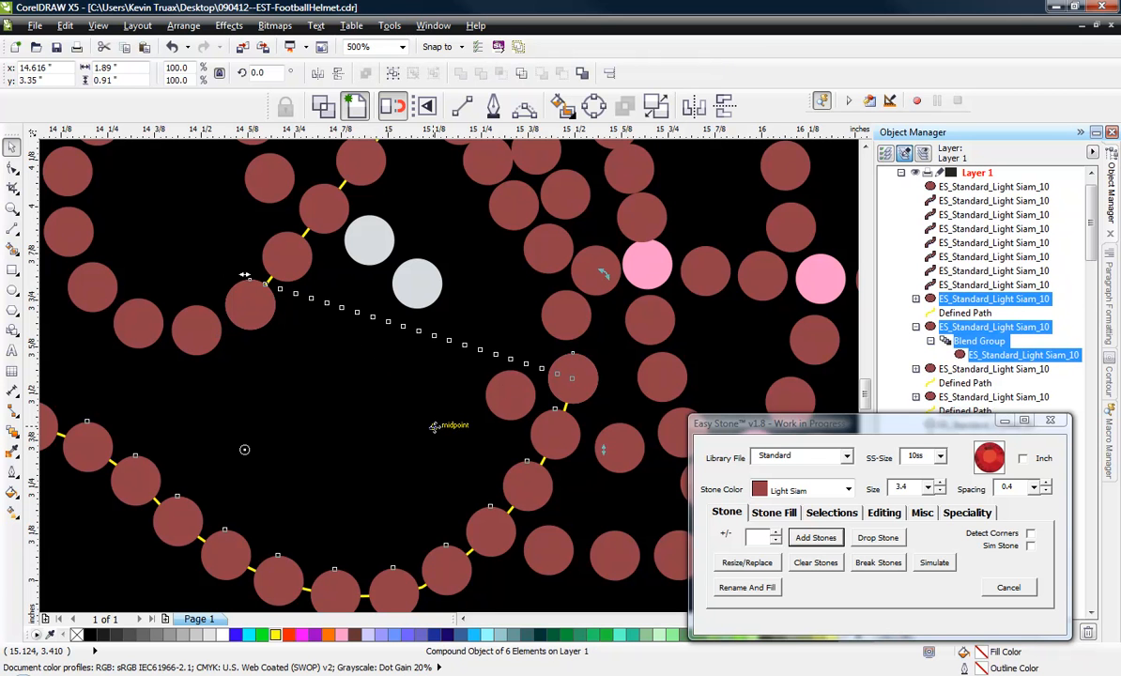
pyautogui.click(434, 427)
pyautogui.click(344, 452)
pyautogui.hotkey('ctrl', 'z')
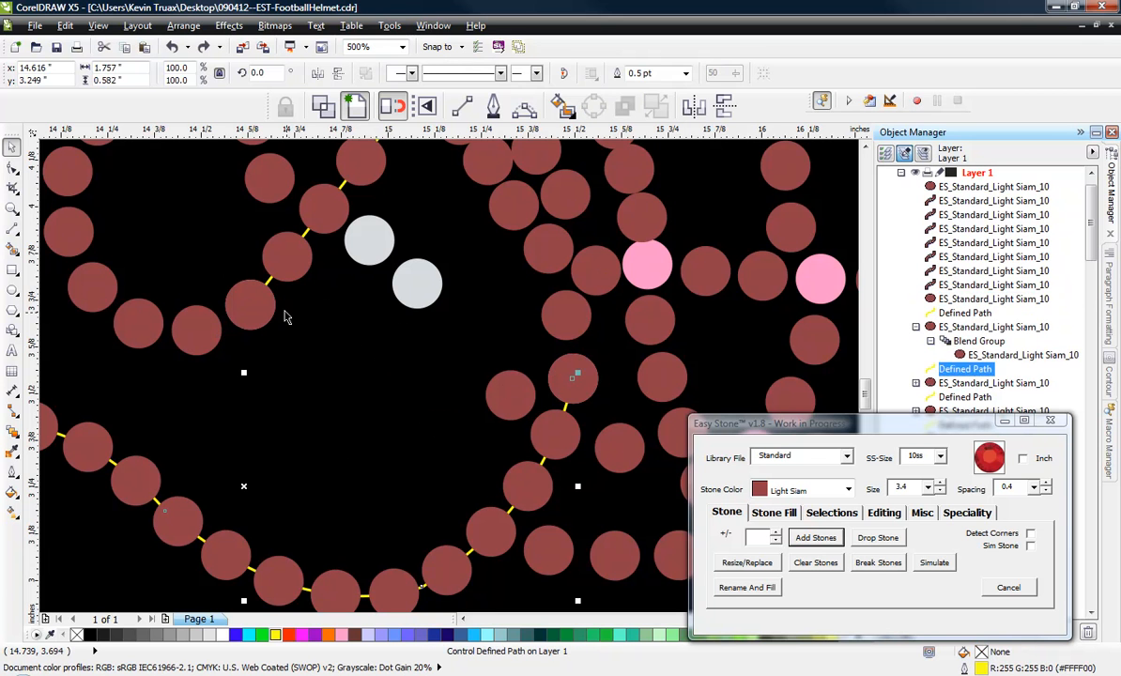
# Draw a straight line from the ear hole's front junction to the jaw-side stone and add 3.4 mm Light Siam stones with 0.4 spacing along it.
pyautogui.click(271, 309)
pyautogui.click(461, 106)
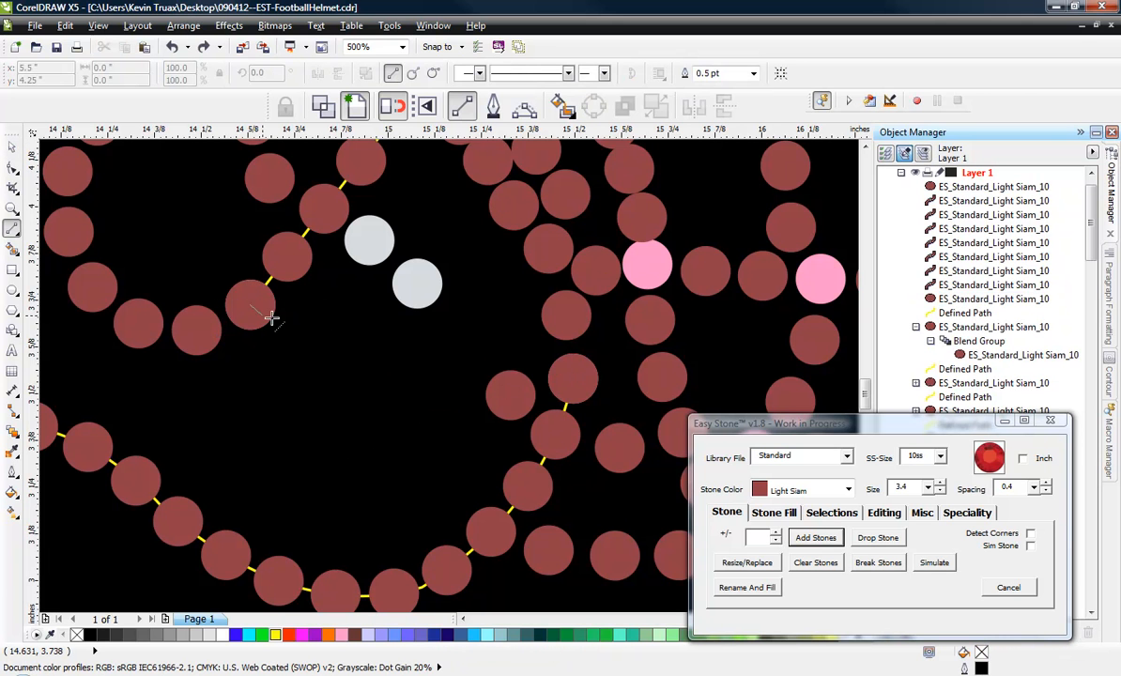
pyautogui.moveTo(271, 318); pyautogui.dragTo(513, 398)
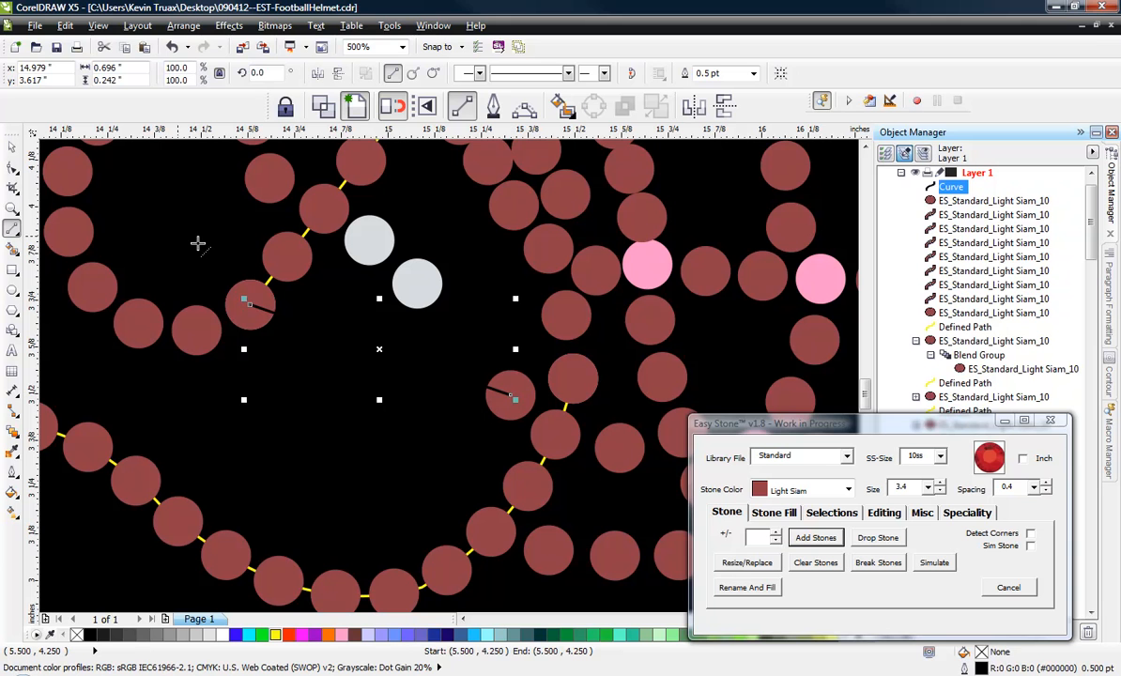
pyautogui.click(815, 538)
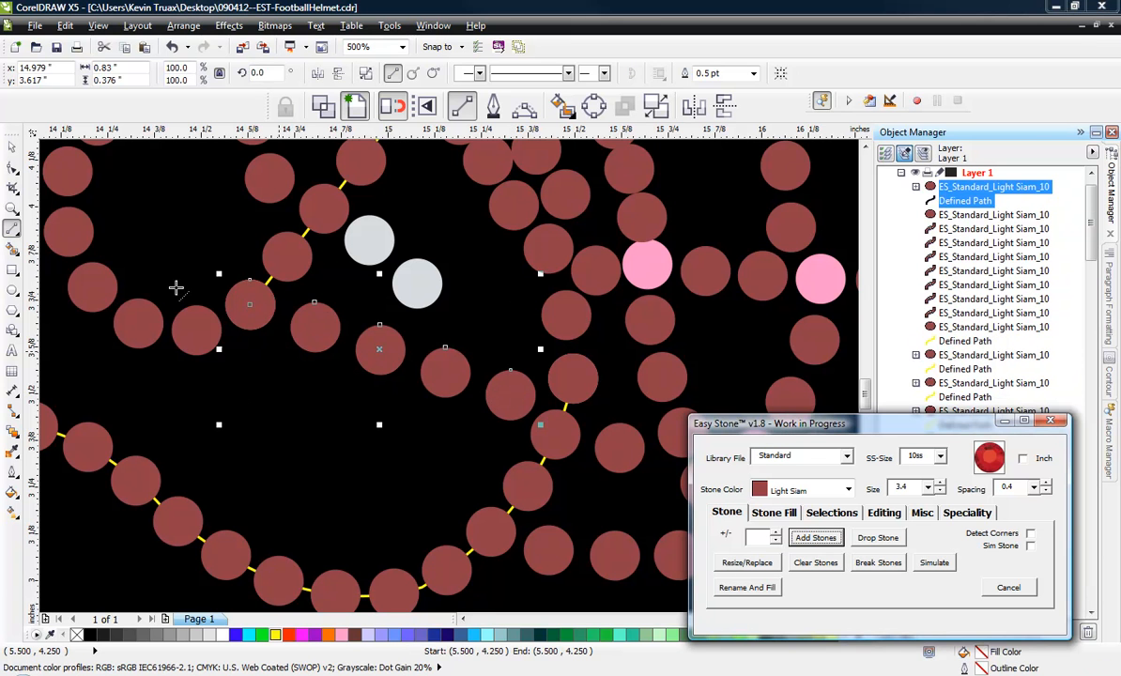
# Add one more stone to the blended strand between the ear hole's front junction and the jaw-side stone.
pyautogui.click(12, 147)
pyautogui.click(293, 437)
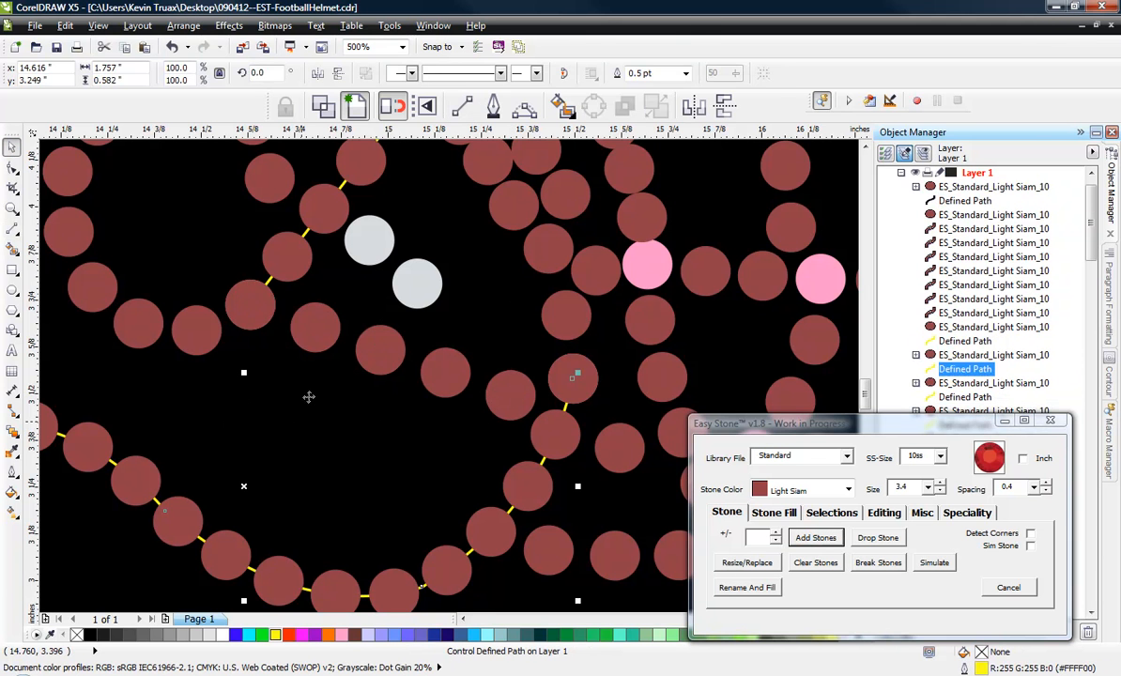
pyautogui.click(368, 348)
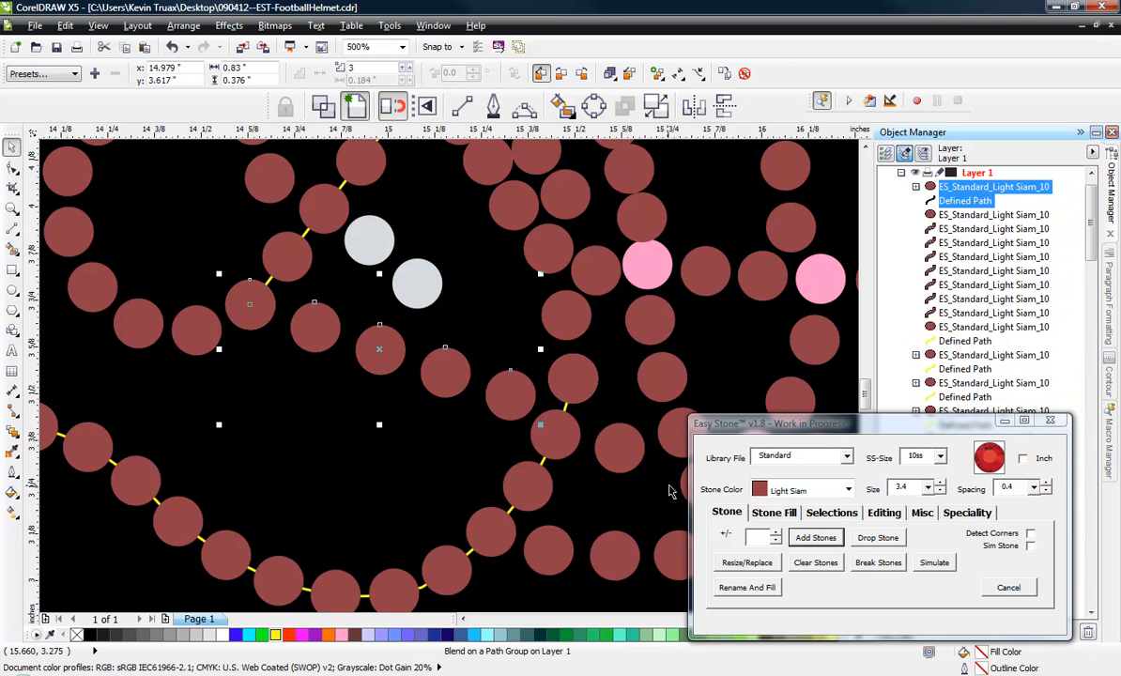
pyautogui.click(778, 533)
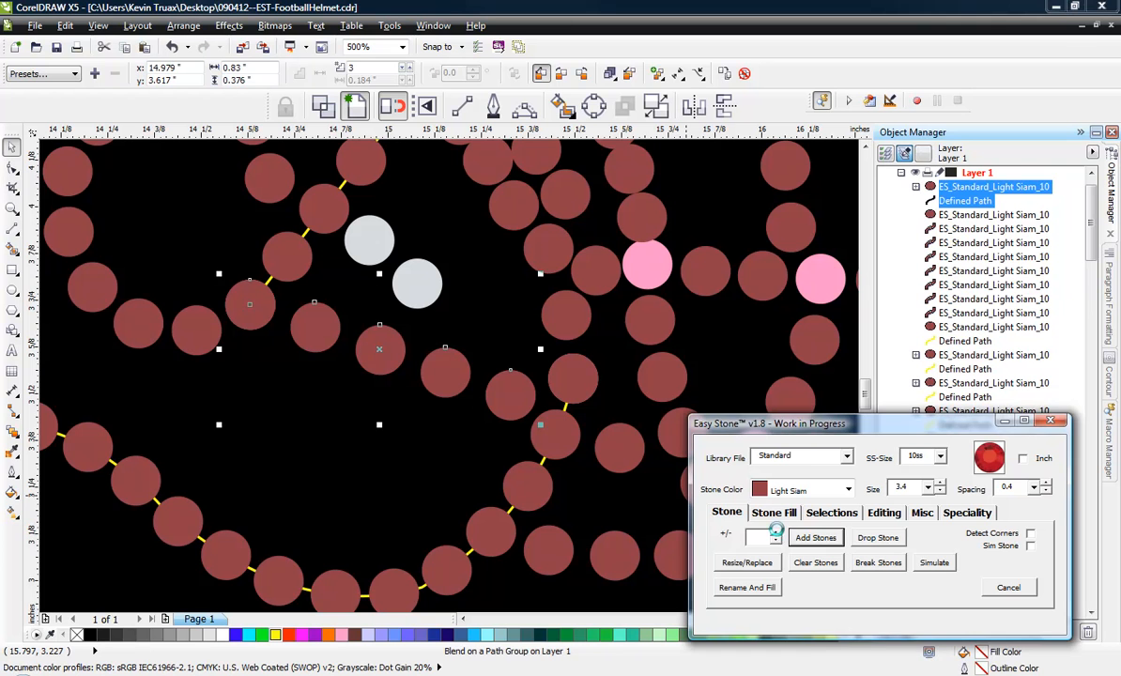
pyautogui.click(324, 424)
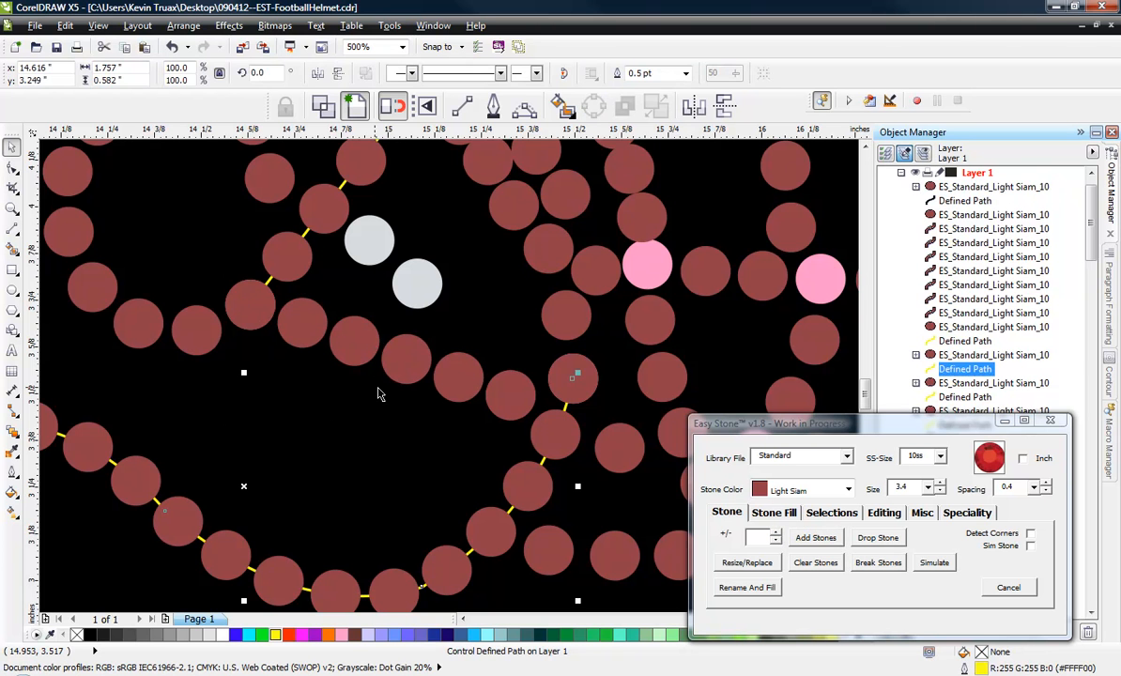
pyautogui.click(355, 364)
pyautogui.click(354, 439)
# Delete two crowded stones, one from each of the two near-vertical face mask strands below the upper rear pink stone.
pyautogui.scroll(-2, 354, 438)
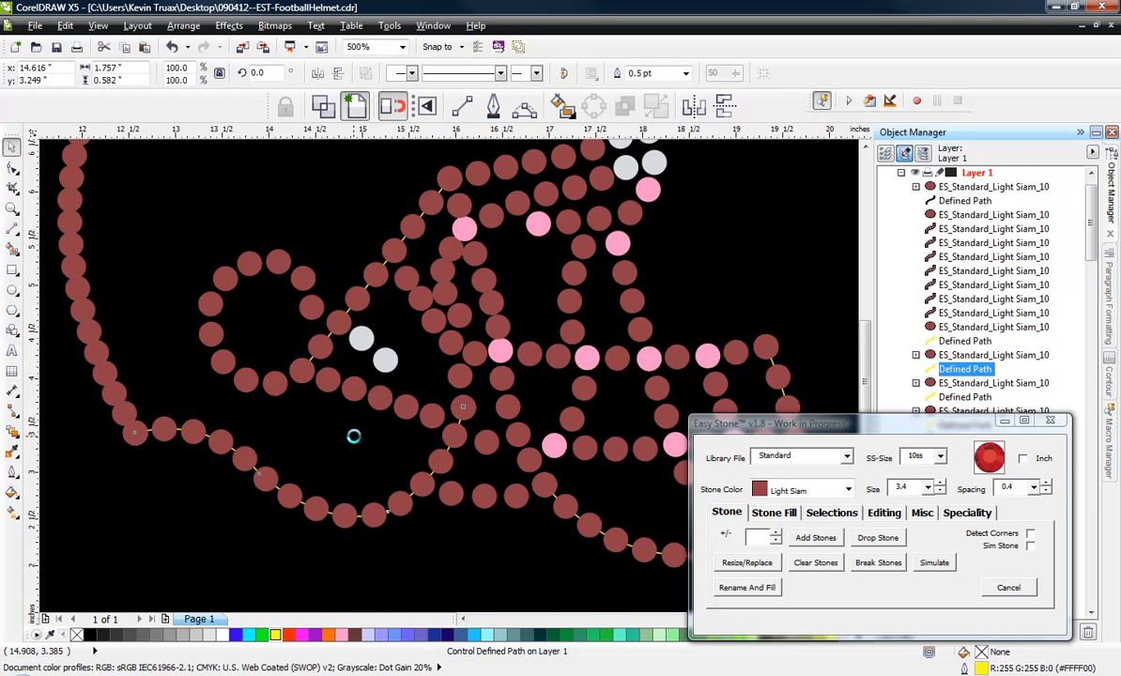
pyautogui.scroll(3, 370, 402)
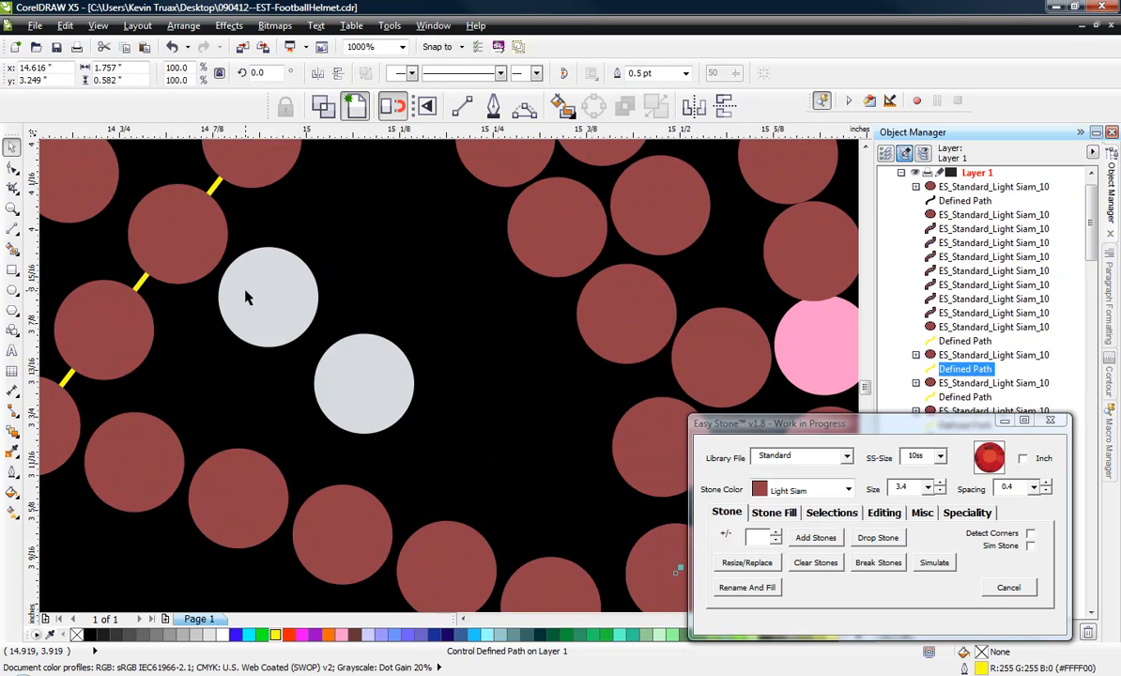
pyautogui.scroll(1, 246, 297)
pyautogui.click(271, 295)
pyautogui.scroll(-2, 260, 293)
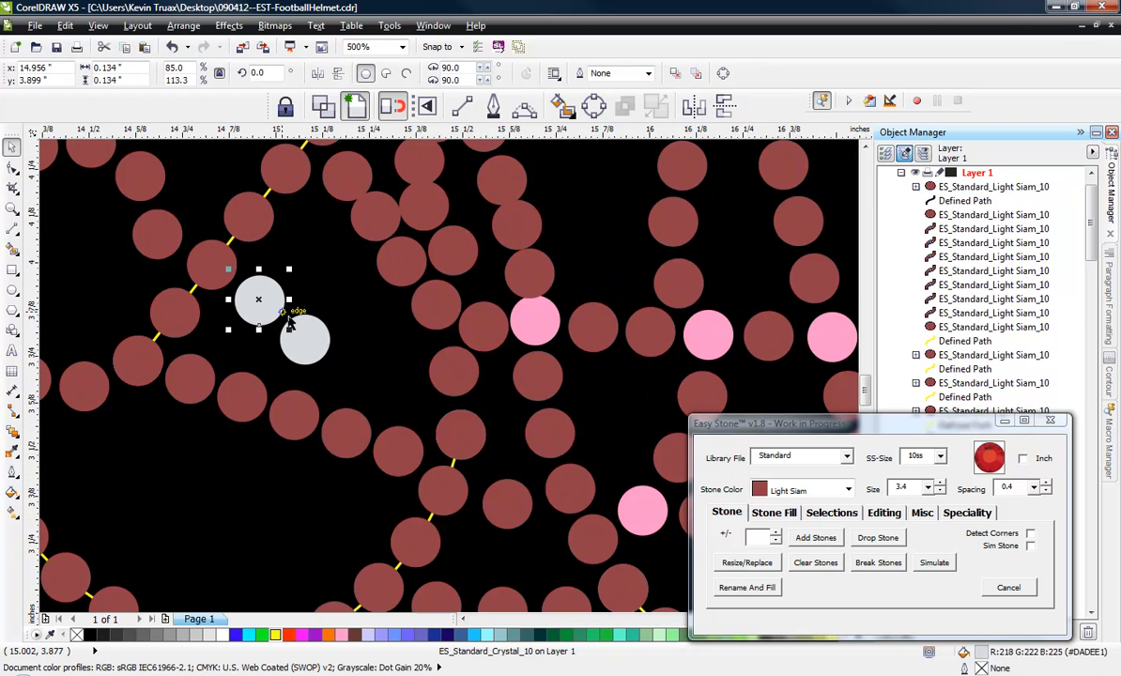
pyautogui.scroll(-2, 349, 361)
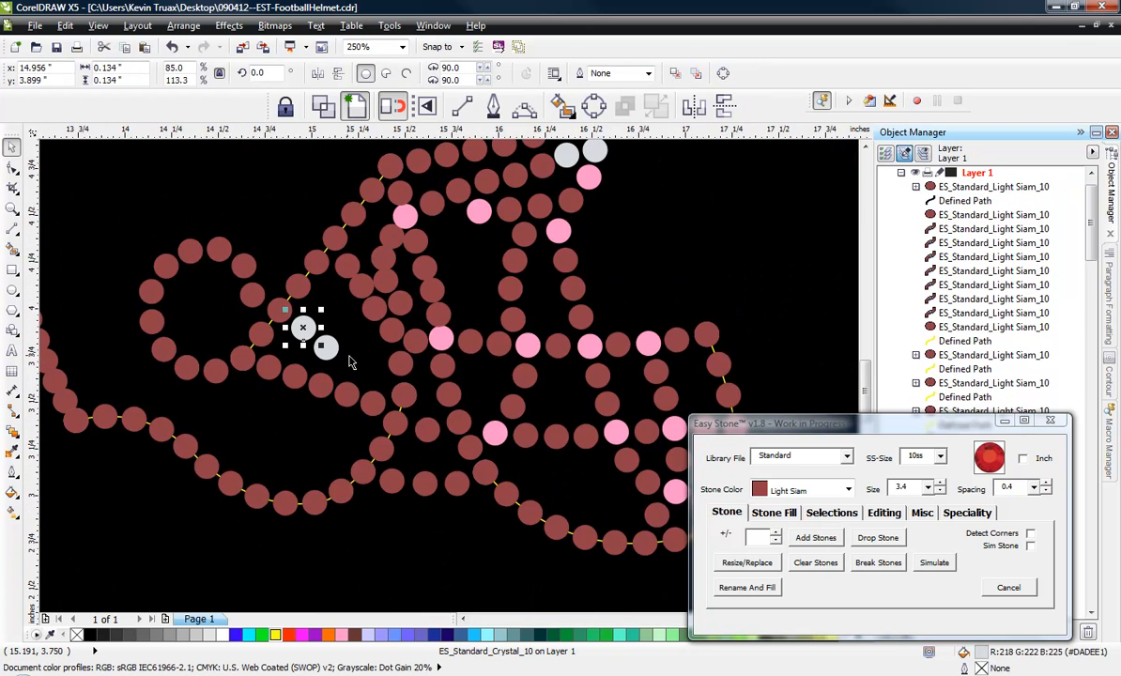
pyautogui.scroll(2, 413, 243)
pyautogui.click(418, 262)
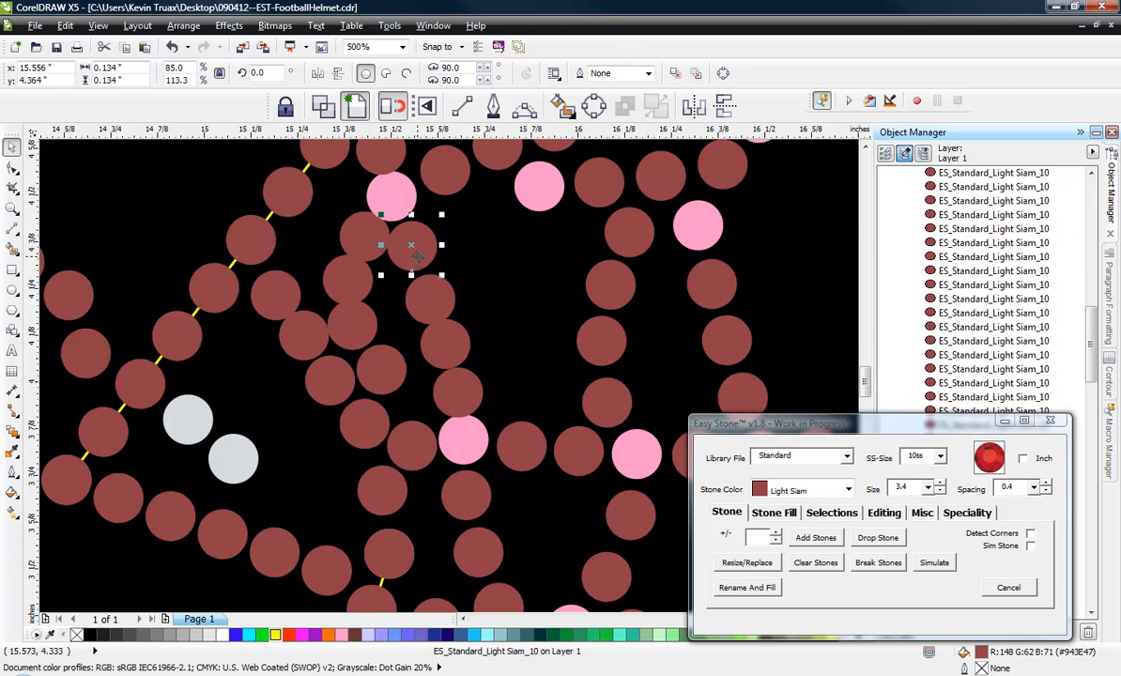
pyautogui.scroll(2, 404, 260)
pyautogui.click(279, 258)
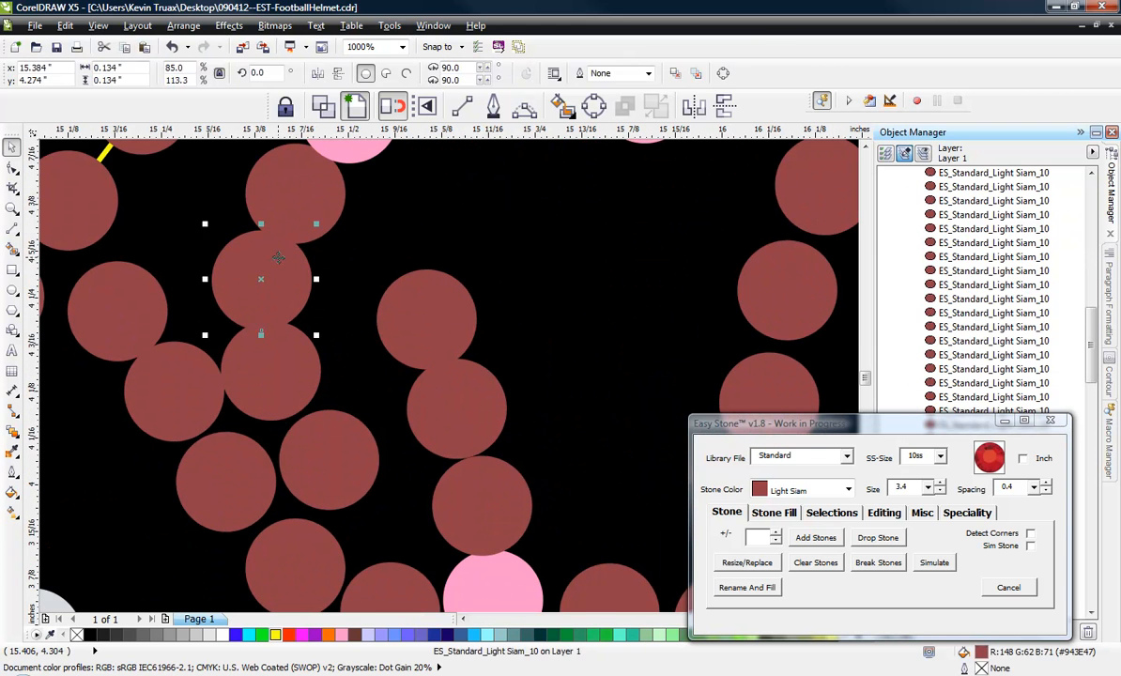
pyautogui.press('Delete')
# Spread the remaining stones of both near-vertical strands evenly between the upper rear pink stone and the pink junction stone below.
pyautogui.moveTo(284, 364); pyautogui.dragTo(287, 311)
pyautogui.moveTo(341, 468); pyautogui.dragTo(334, 435)
pyautogui.moveTo(458, 350); pyautogui.dragTo(435, 252)
pyautogui.moveTo(286, 213); pyautogui.dragTo(270, 222)
pyautogui.moveTo(270, 280); pyautogui.dragTo(275, 282)
pyautogui.click(275, 181)
pyautogui.moveTo(454, 391); pyautogui.dragTo(436, 327)
pyautogui.moveTo(482, 503); pyautogui.dragTo(471, 470)
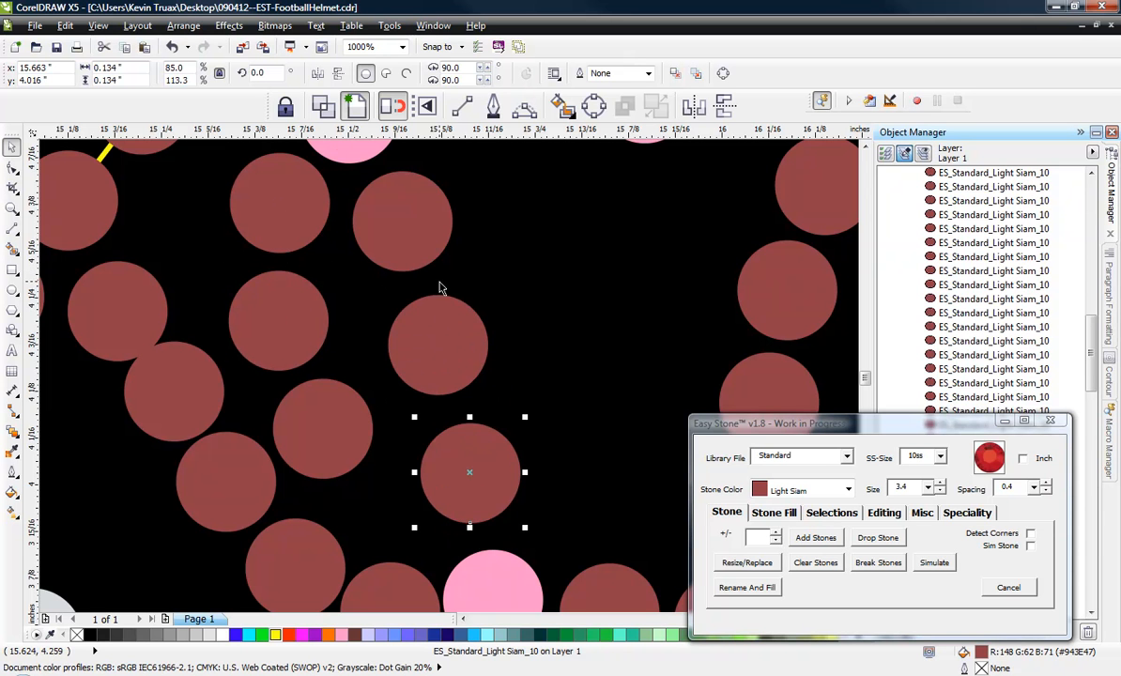
pyautogui.scroll(-2, 507, 385)
pyautogui.scroll(-2, 476, 235)
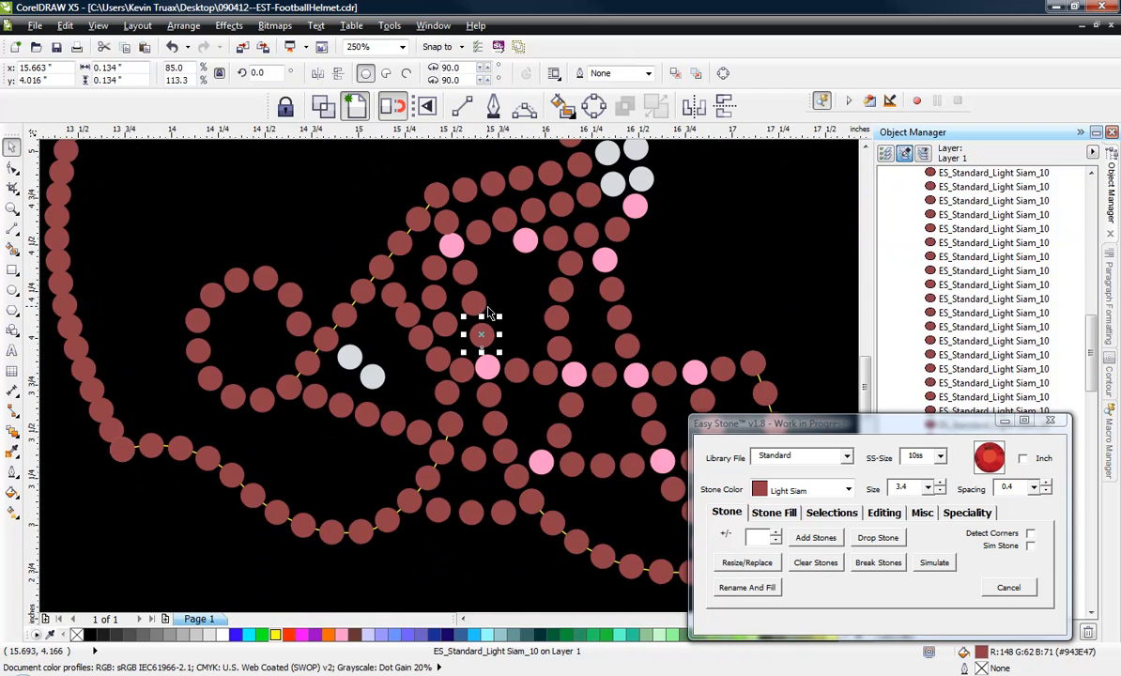
# Delete the duplicate Light Siam stone covering the pink stone at the upper end of the diagonal strand.
pyautogui.scroll(2, 449, 204)
pyautogui.scroll(1, 486, 321)
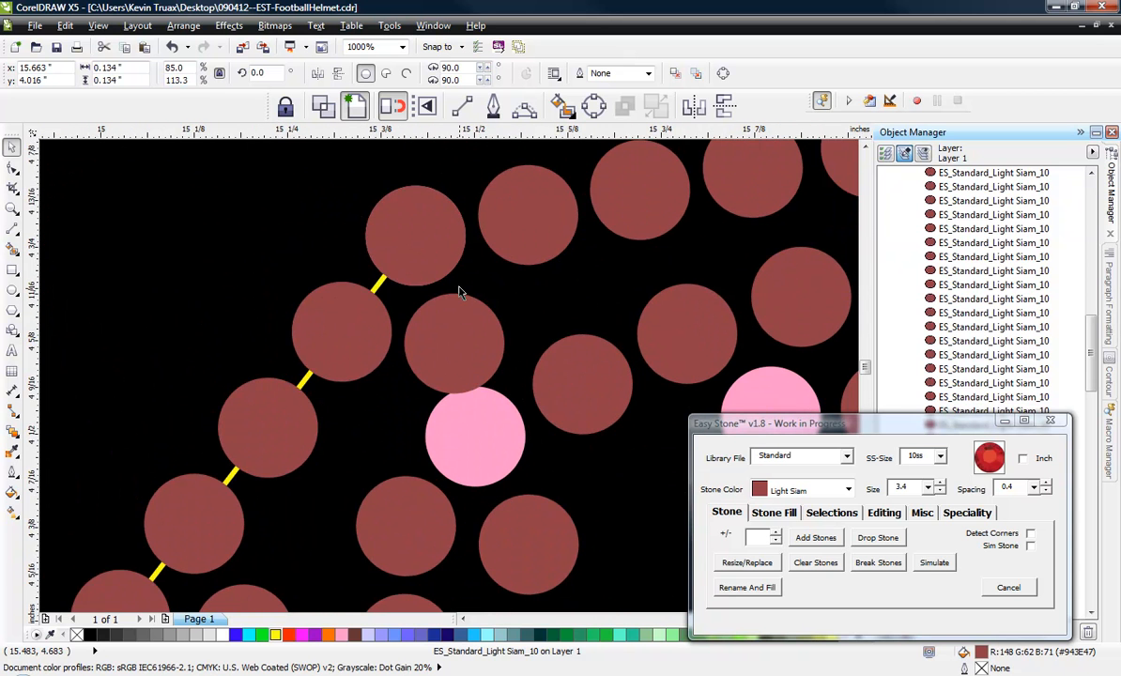
pyautogui.scroll(-1, 432, 273)
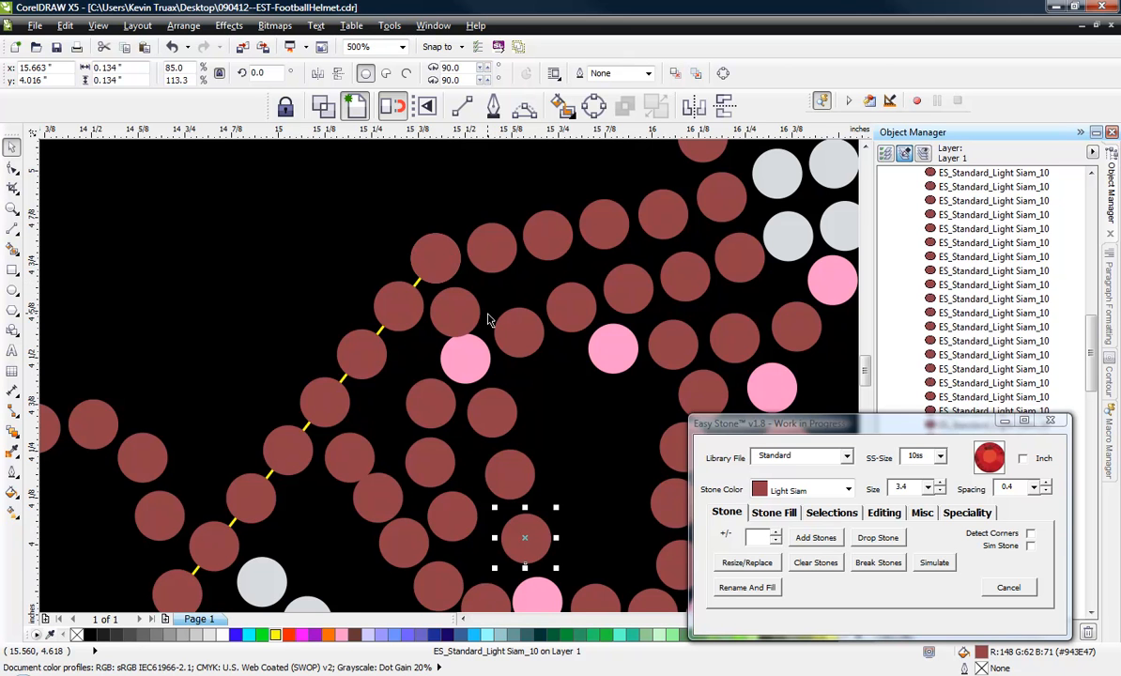
pyautogui.scroll(-2, 487, 320)
pyautogui.scroll(2, 463, 338)
pyautogui.scroll(2, 410, 304)
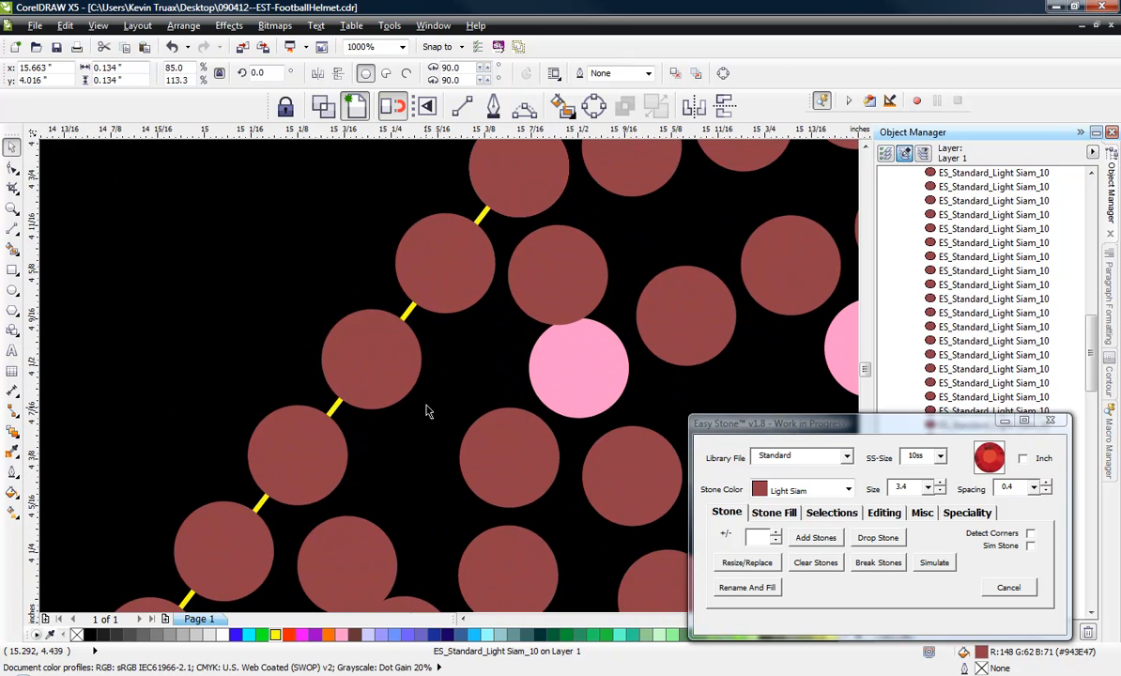
pyautogui.scroll(2, 450, 443)
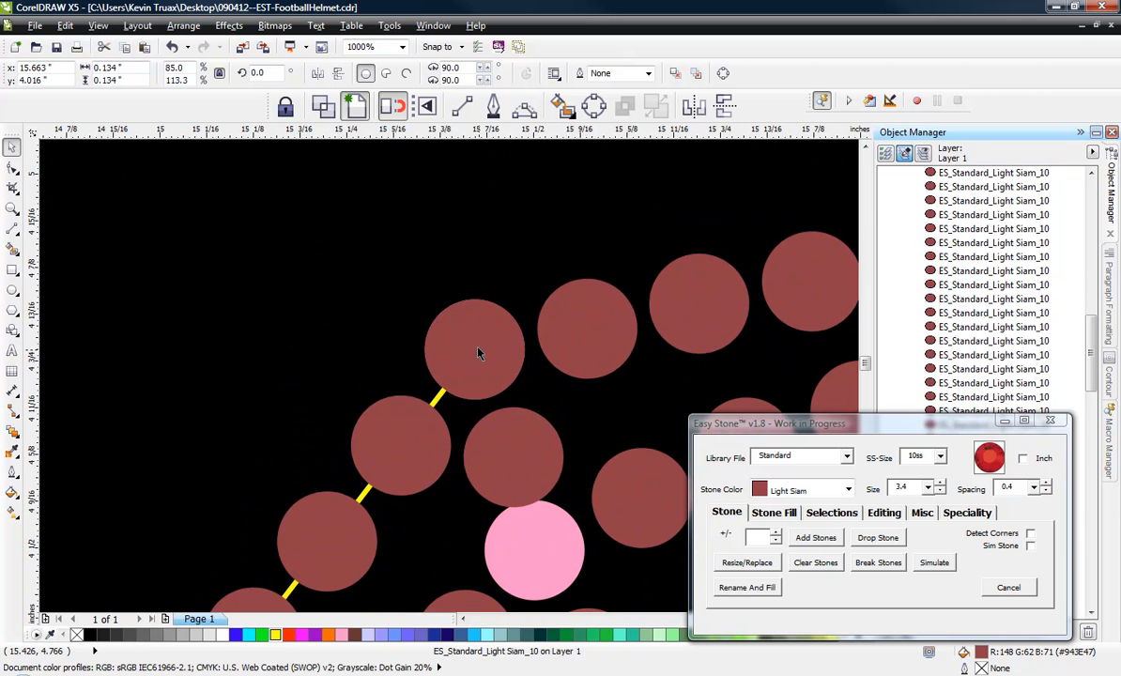
pyautogui.click(464, 315)
pyautogui.moveTo(464, 315); pyautogui.dragTo(461, 314)
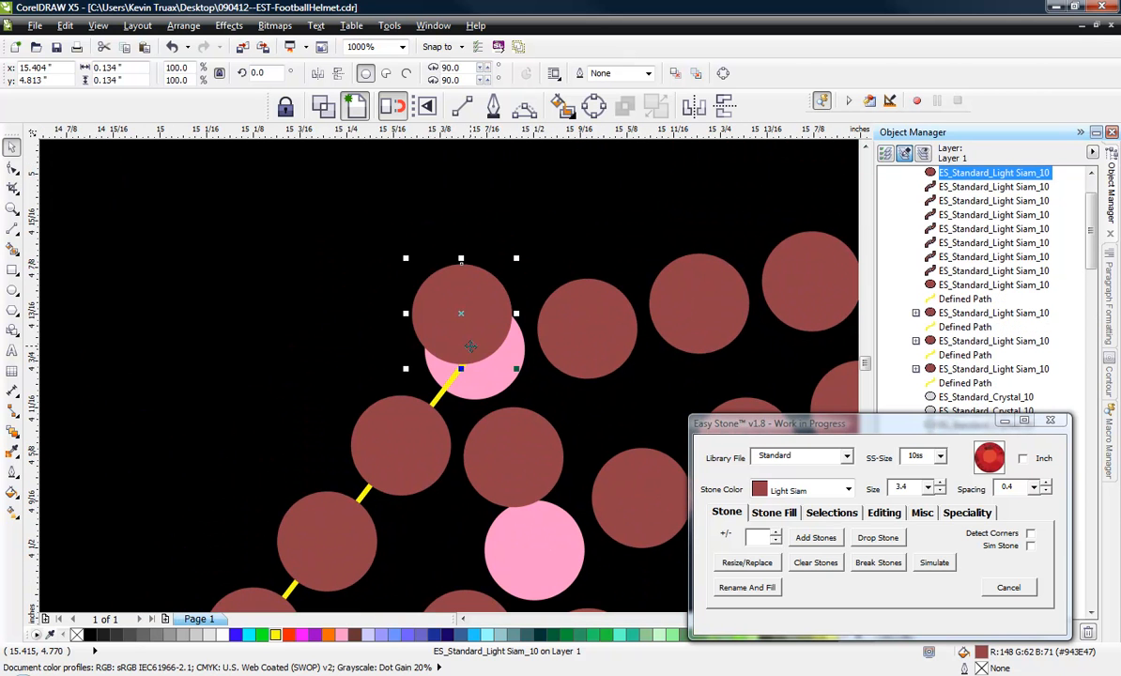
pyautogui.press('Delete')
# Shift the pink stone at the diagonal strand's upper end and the two stones beneath it up and rearward to open gaps.
pyautogui.moveTo(472, 361); pyautogui.dragTo(472, 360)
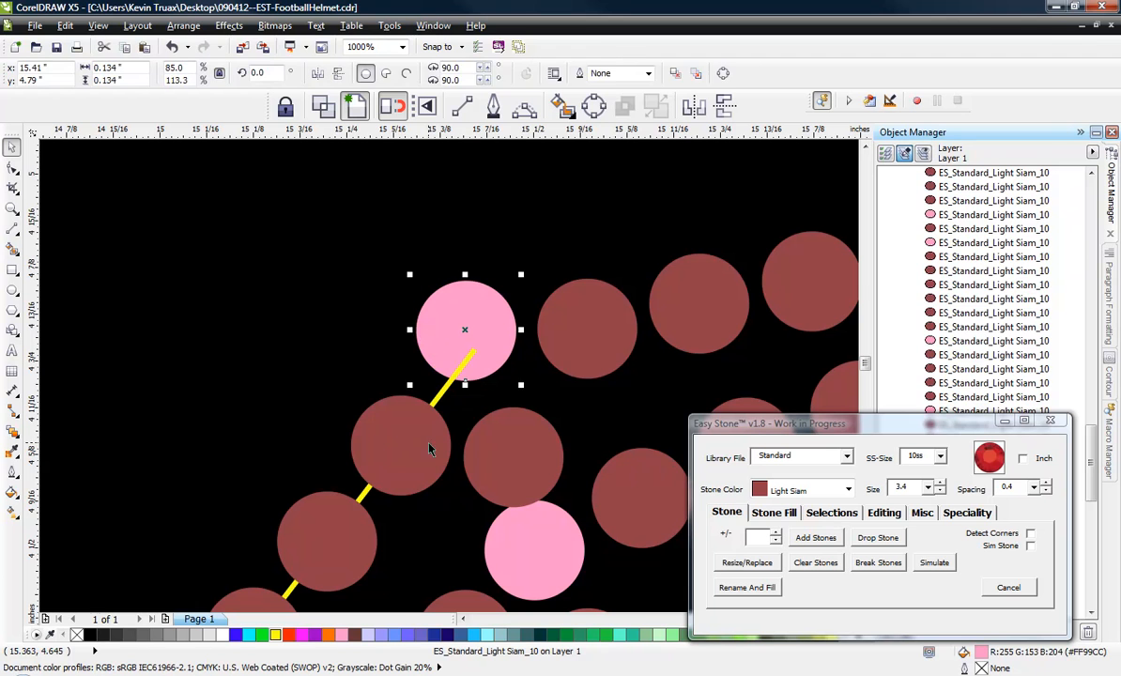
pyautogui.moveTo(419, 449); pyautogui.dragTo(400, 423)
pyautogui.moveTo(513, 458); pyautogui.dragTo(505, 439)
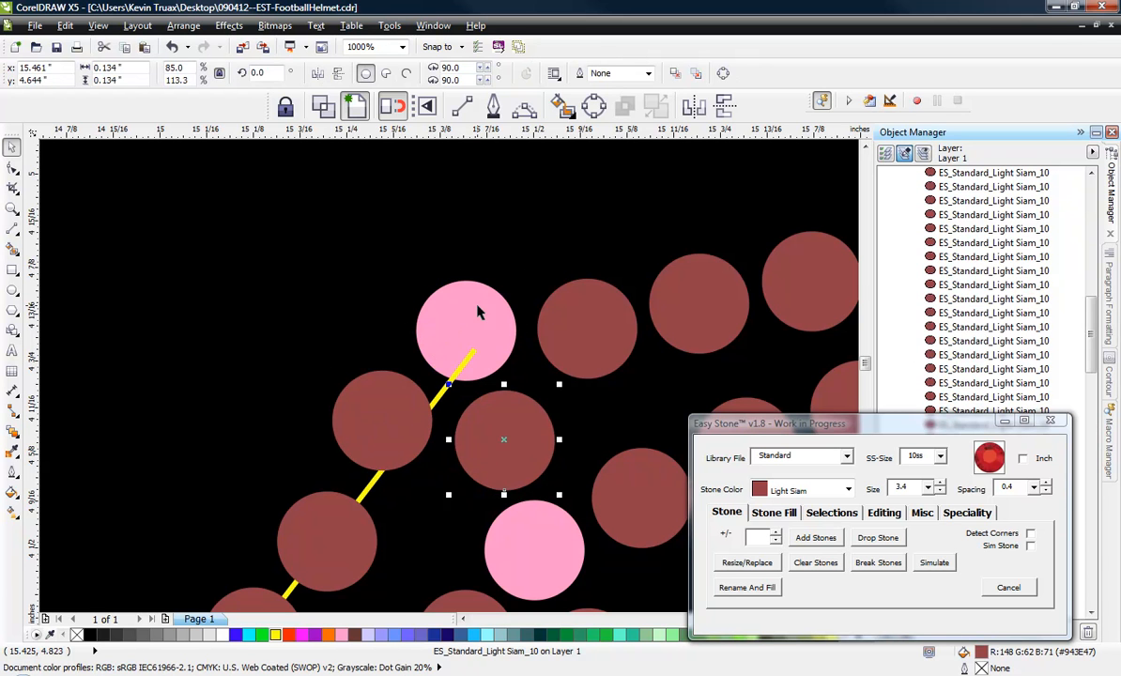
pyautogui.moveTo(481, 313); pyautogui.dragTo(479, 301)
pyautogui.moveTo(505, 441); pyautogui.dragTo(500, 427)
# Re-space the stones of the uppermost face mask strand evenly between its rear pink stone and the crystal stones.
pyautogui.scroll(-2, 519, 379)
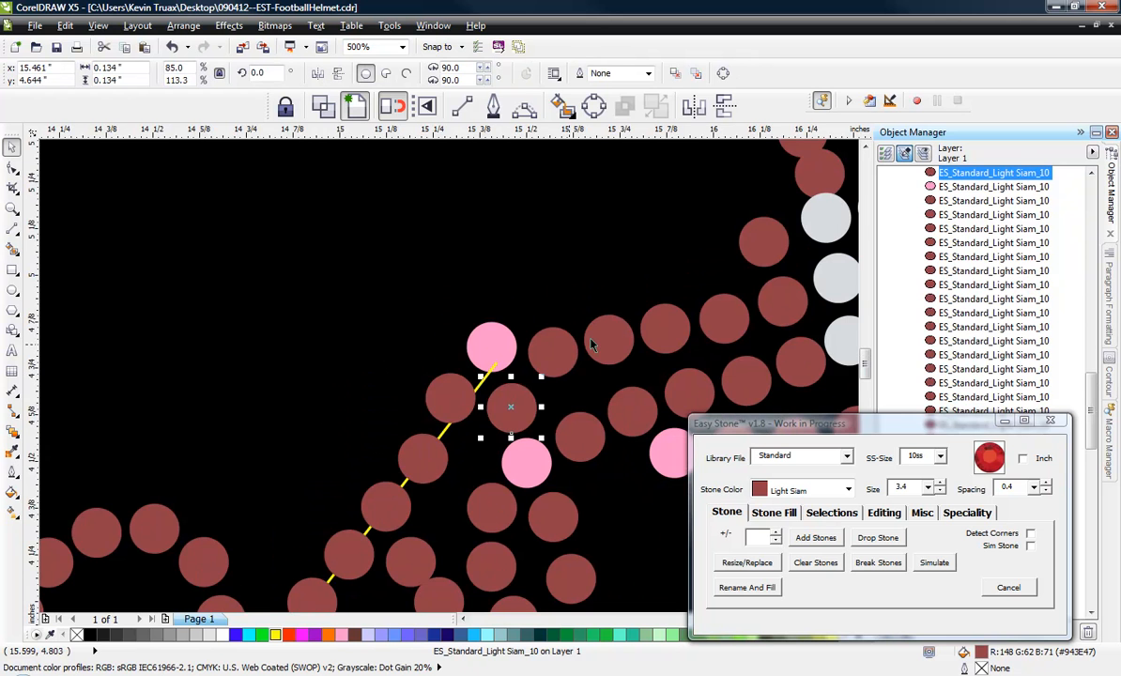
pyautogui.scroll(1, 592, 335)
pyautogui.moveTo(519, 367); pyautogui.dragTo(517, 340)
pyautogui.moveTo(627, 354); pyautogui.dragTo(735, 301)
pyautogui.scroll(-1, 582, 323)
pyautogui.scroll(1, 630, 313)
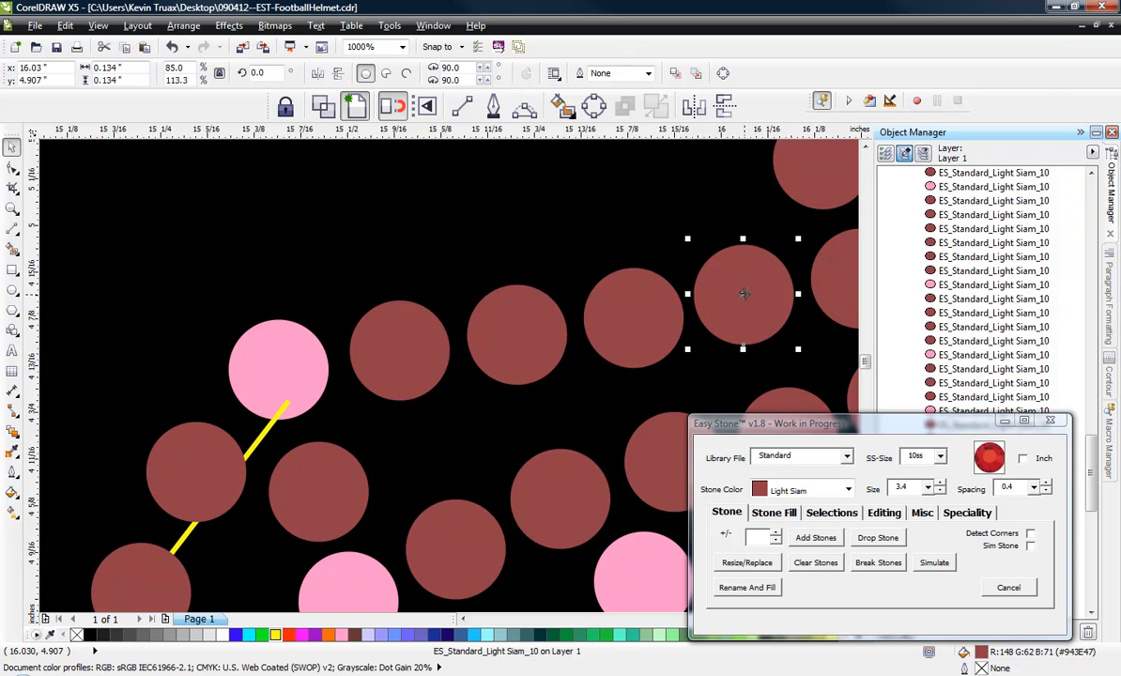
pyautogui.click(610, 181)
pyautogui.scroll(-1, 595, 237)
pyautogui.scroll(1, 635, 264)
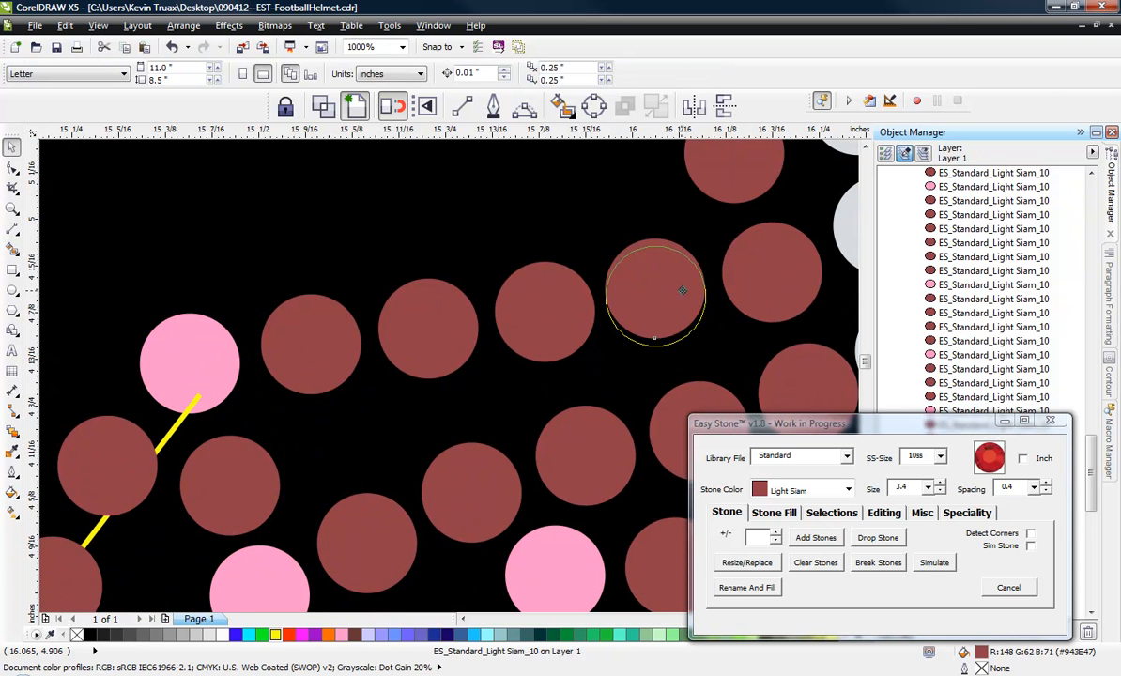
pyautogui.click(683, 290)
# Nudge the stone above the upper rear pink stone and several stones down the diagonal strand to even out their gaps.
pyautogui.scroll(-1, 690, 282)
pyautogui.scroll(2, 457, 388)
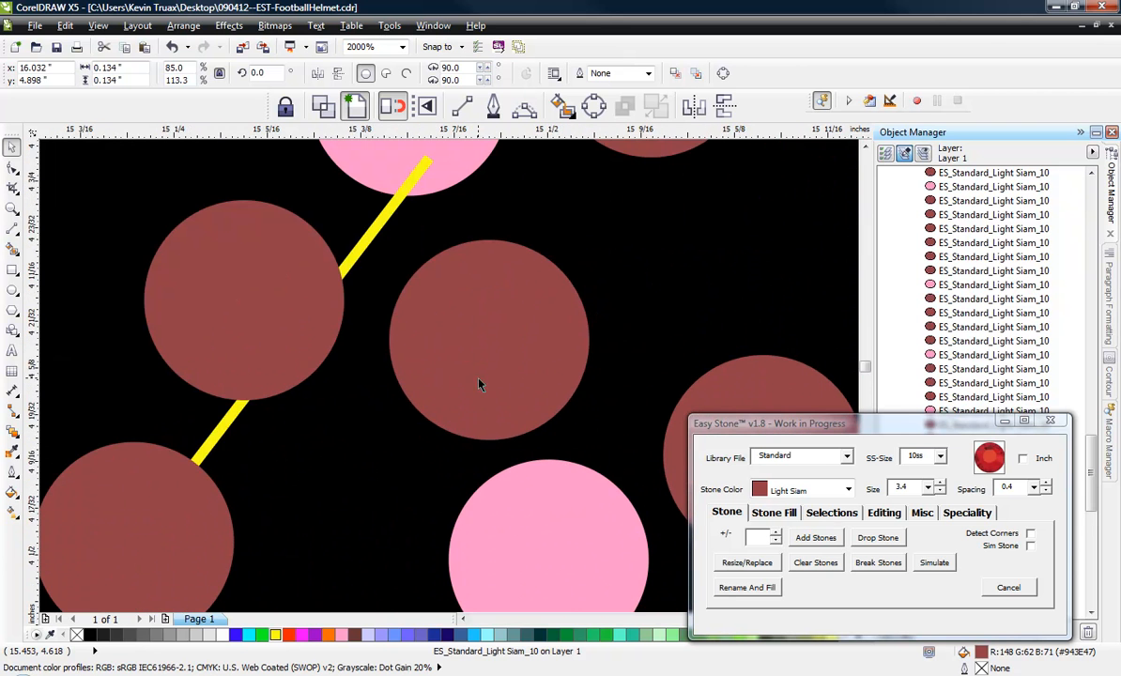
pyautogui.moveTo(479, 376)
pyautogui.mouseDown()
pyautogui.moveTo(464, 353)
pyautogui.moveTo(459, 376)
pyautogui.mouseUp()
pyautogui.scroll(-2, 582, 343)
pyautogui.scroll(2, 458, 387)
pyautogui.moveTo(377, 547); pyautogui.dragTo(361, 526)
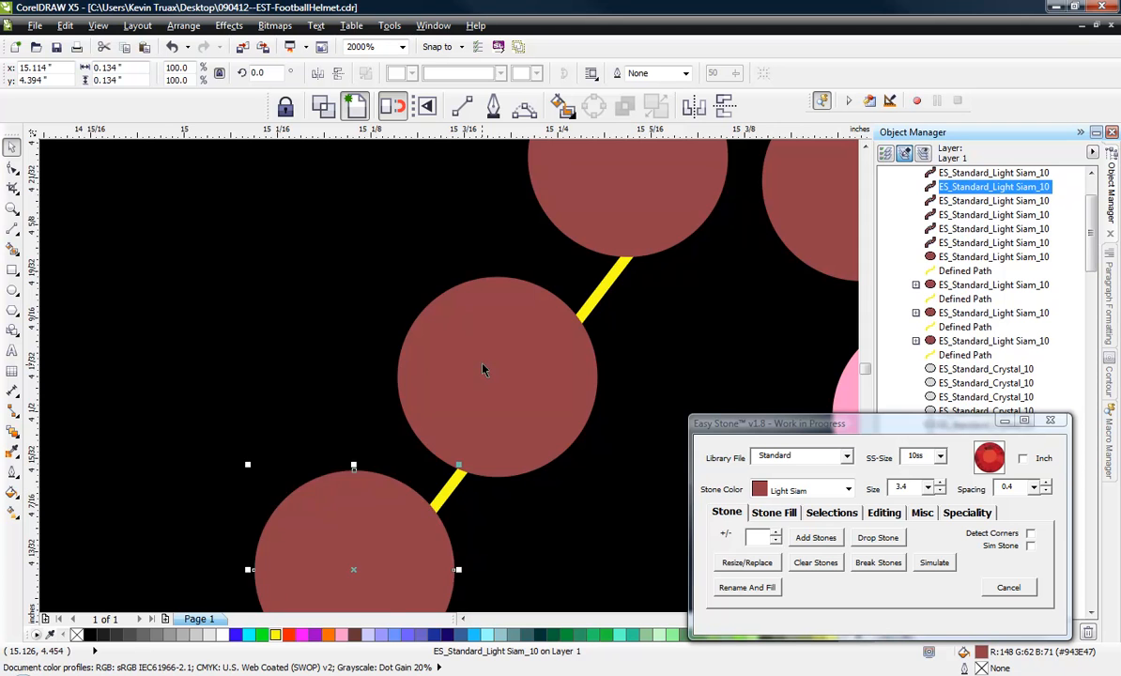
pyautogui.scroll(-3, 494, 359)
pyautogui.scroll(2, 381, 474)
pyautogui.moveTo(388, 480); pyautogui.dragTo(385, 476)
pyautogui.scroll(-2, 385, 477)
# Delete the third stone of the short inner strand beside the diagonal strand and re-space its remaining stones.
pyautogui.scroll(3, 514, 392)
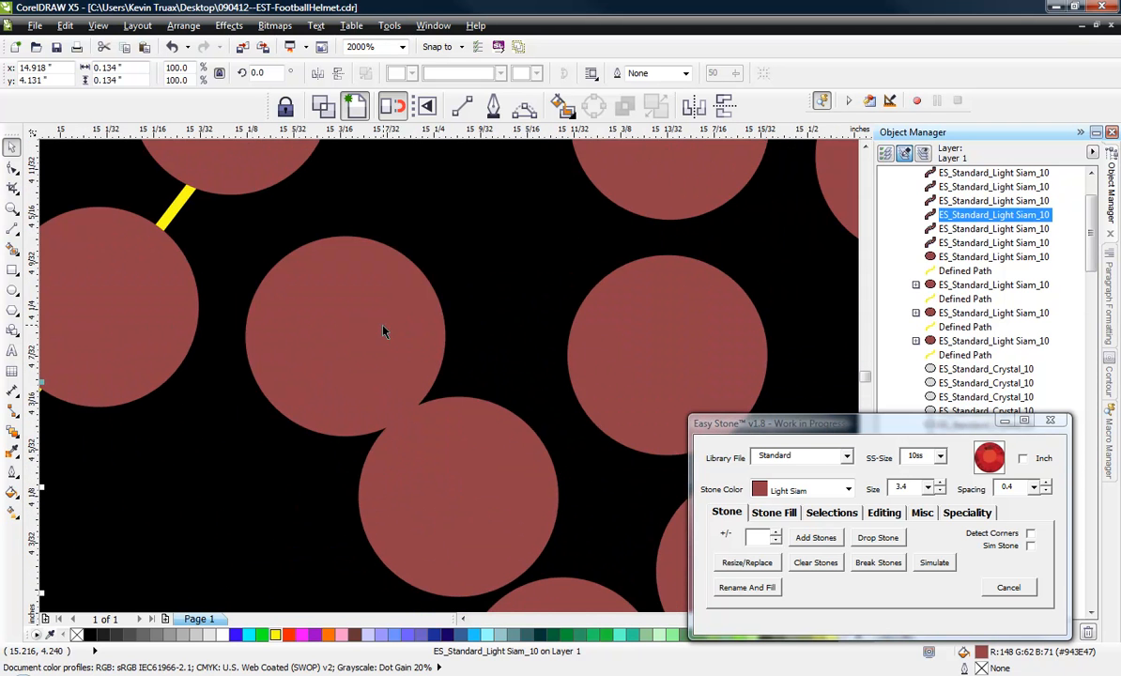
pyautogui.moveTo(375, 316); pyautogui.dragTo(368, 294)
pyautogui.scroll(-2, 439, 256)
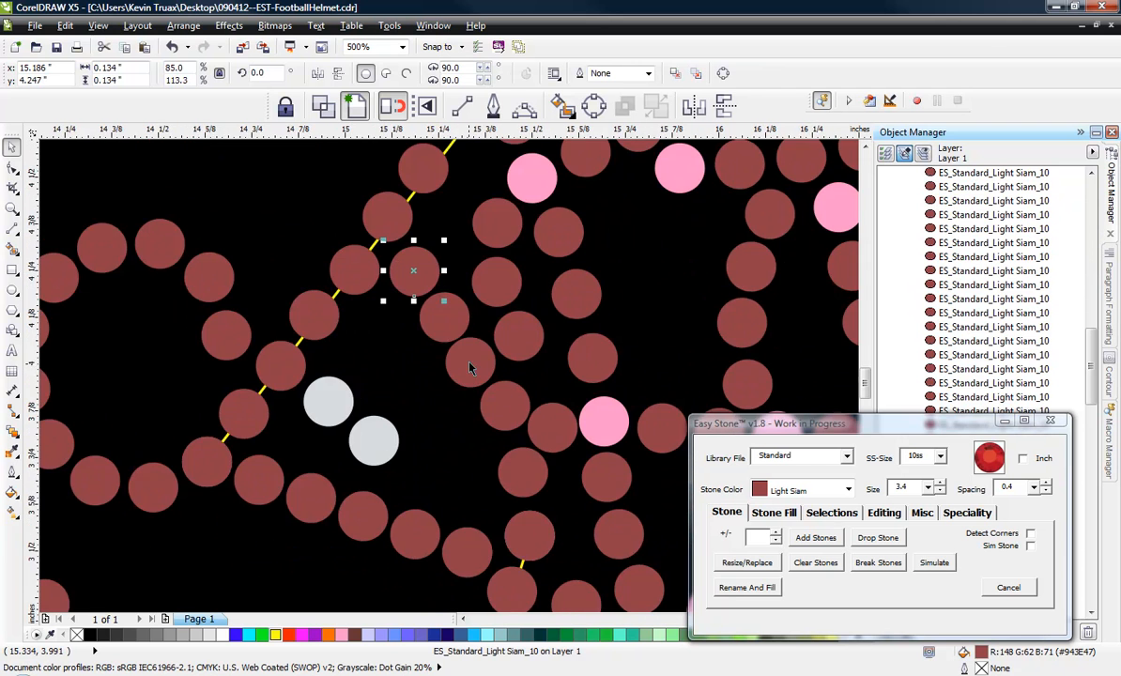
pyautogui.scroll(1, 469, 367)
pyautogui.click(468, 366)
pyautogui.press('Delete')
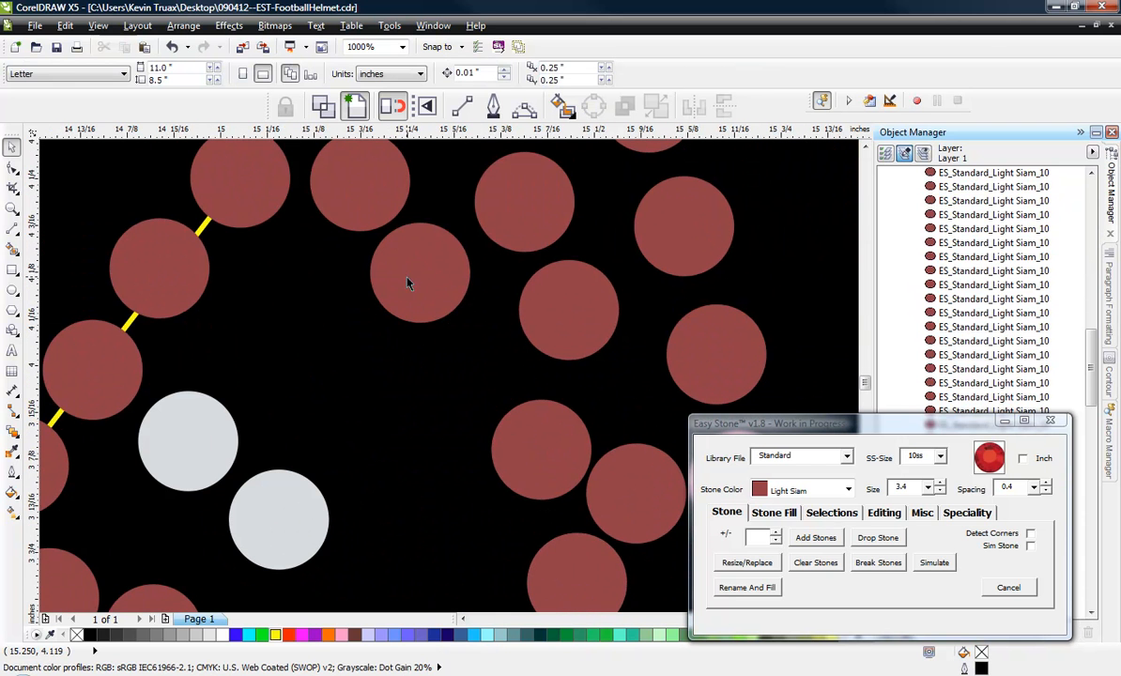
pyautogui.moveTo(407, 284); pyautogui.dragTo(418, 316)
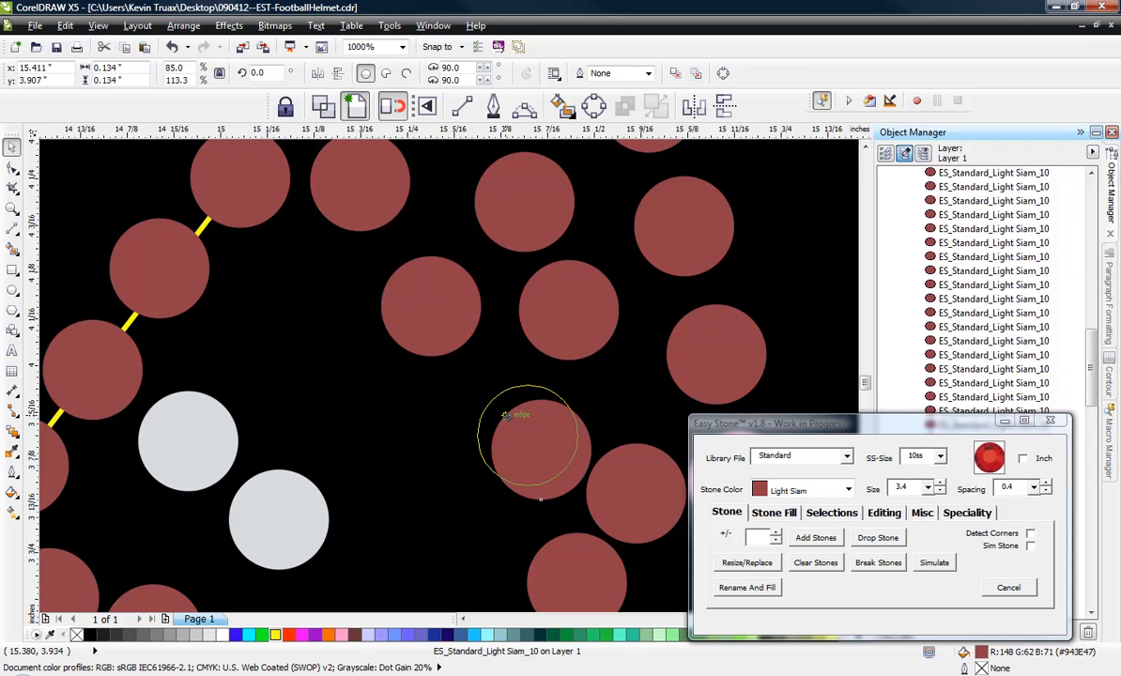
pyautogui.click(505, 414)
# Examine the whole helmet and its re-spaced strands for remaining overlaps or uneven gaps.
pyautogui.scroll(-3, 392, 312)
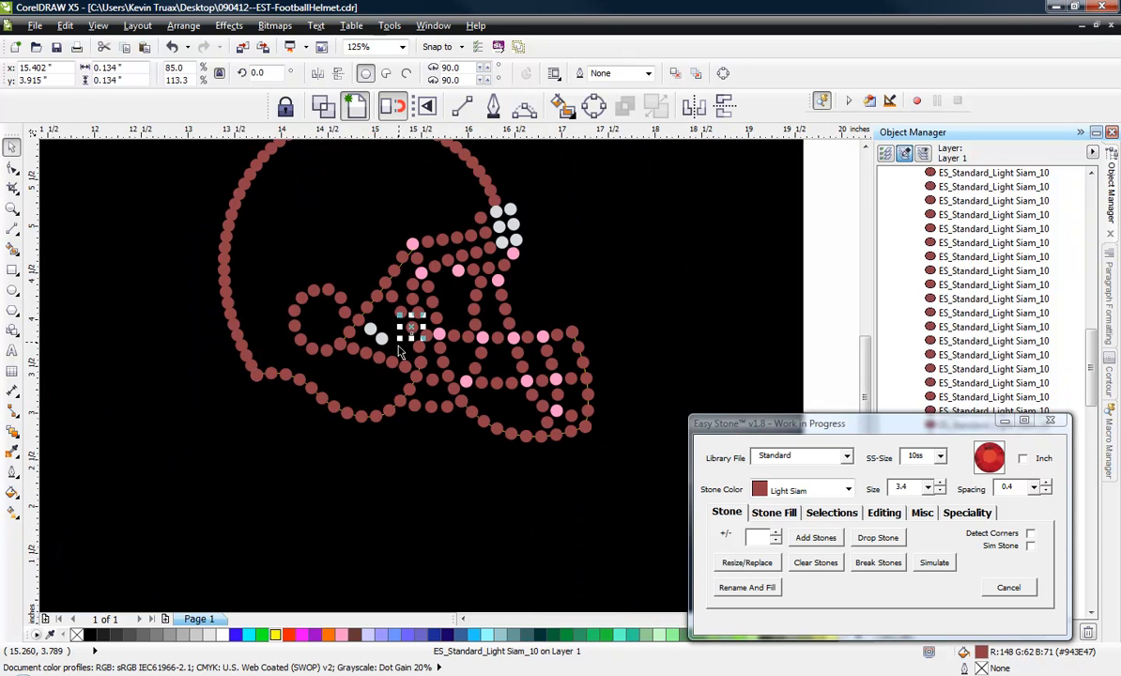
pyautogui.click(394, 355)
pyautogui.scroll(3, 371, 395)
pyautogui.scroll(-1, 382, 396)
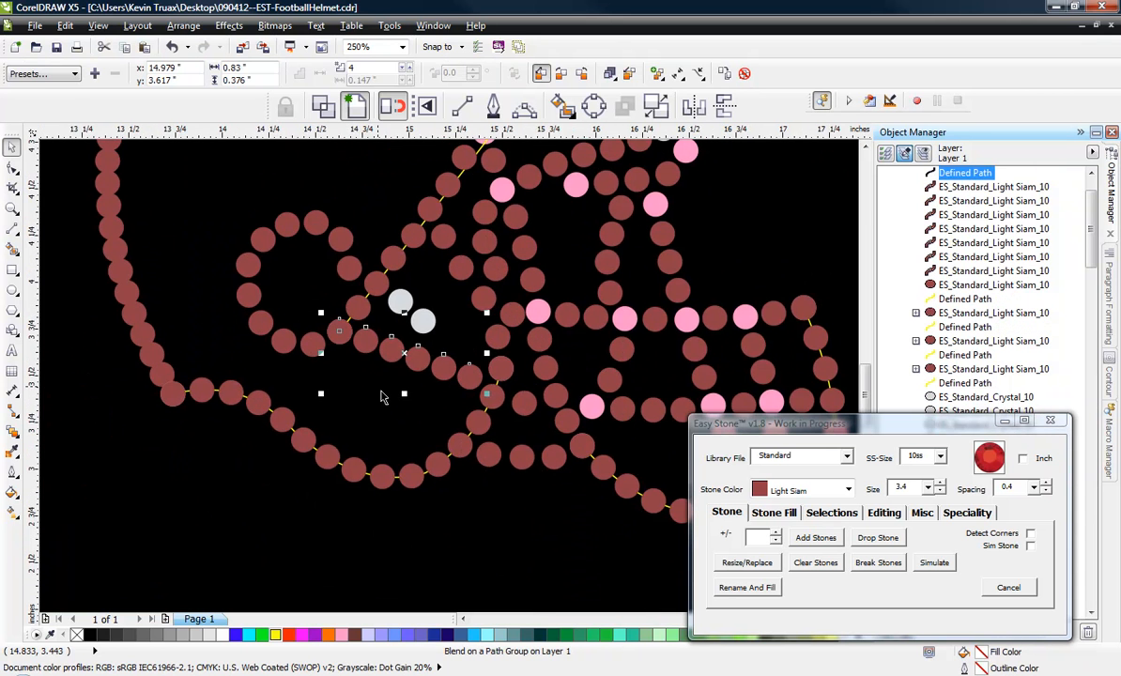
pyautogui.click(375, 530)
pyautogui.scroll(-2, 372, 528)
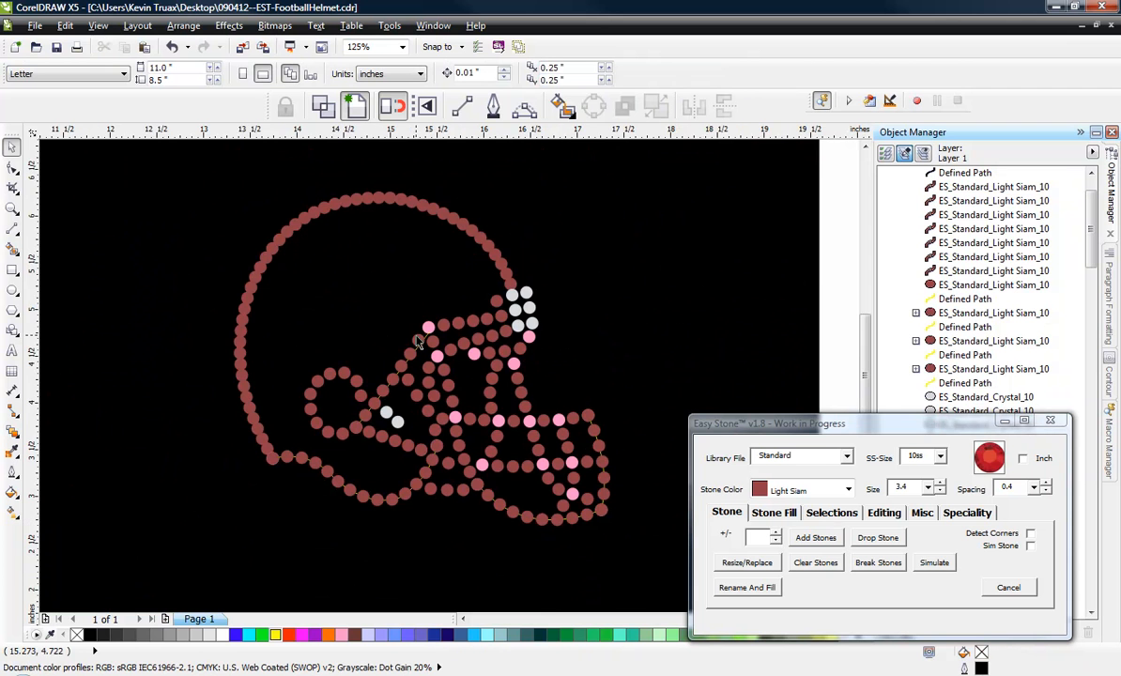
pyautogui.scroll(2, 419, 343)
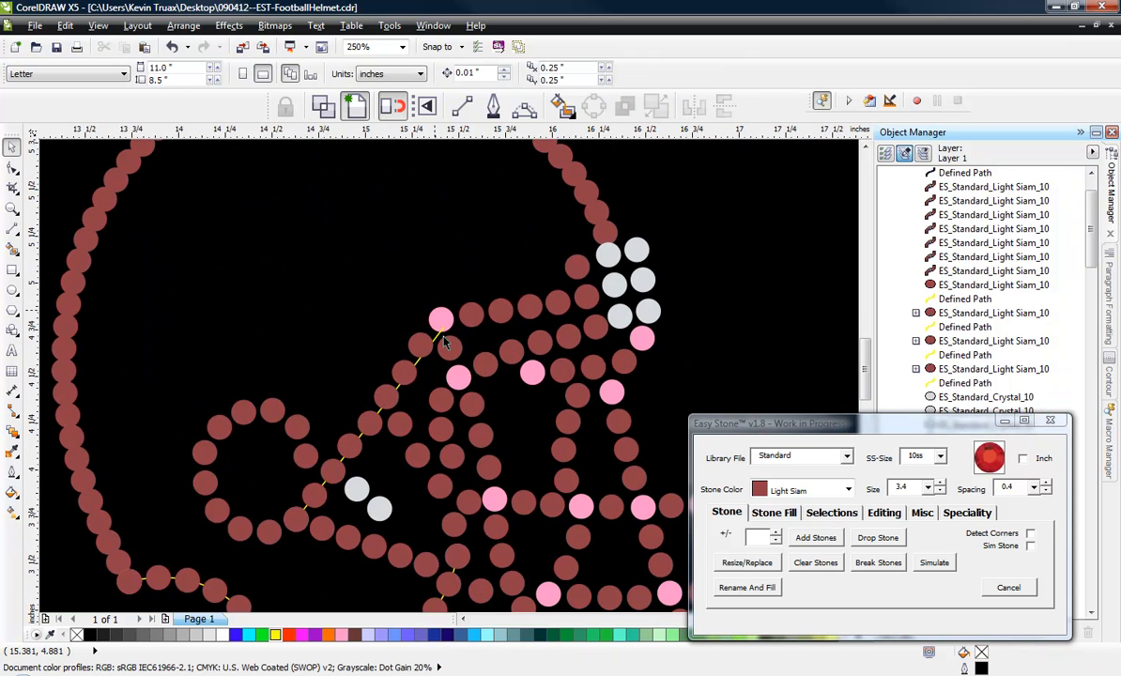
pyautogui.scroll(4, 445, 343)
pyautogui.scroll(-6, 385, 329)
# Nudge the rear pink junction stone of the horizontal bar and the Light Siam stone behind it slightly up and rearward.
pyautogui.scroll(6, 401, 368)
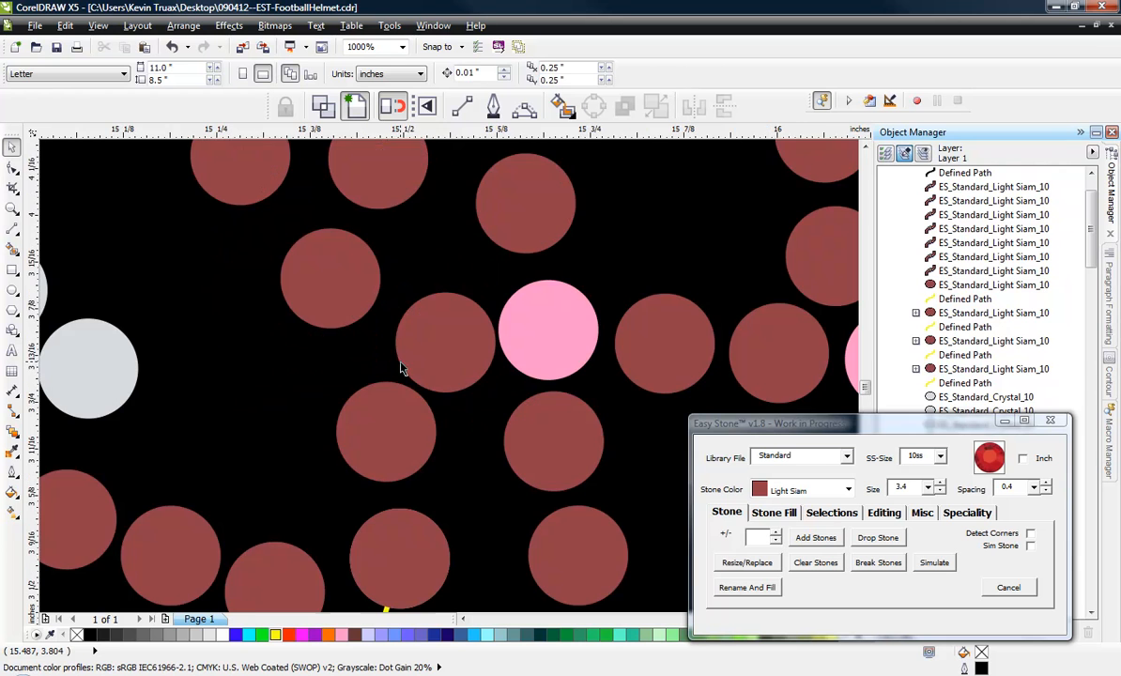
pyautogui.scroll(2, 455, 343)
pyautogui.click(419, 305)
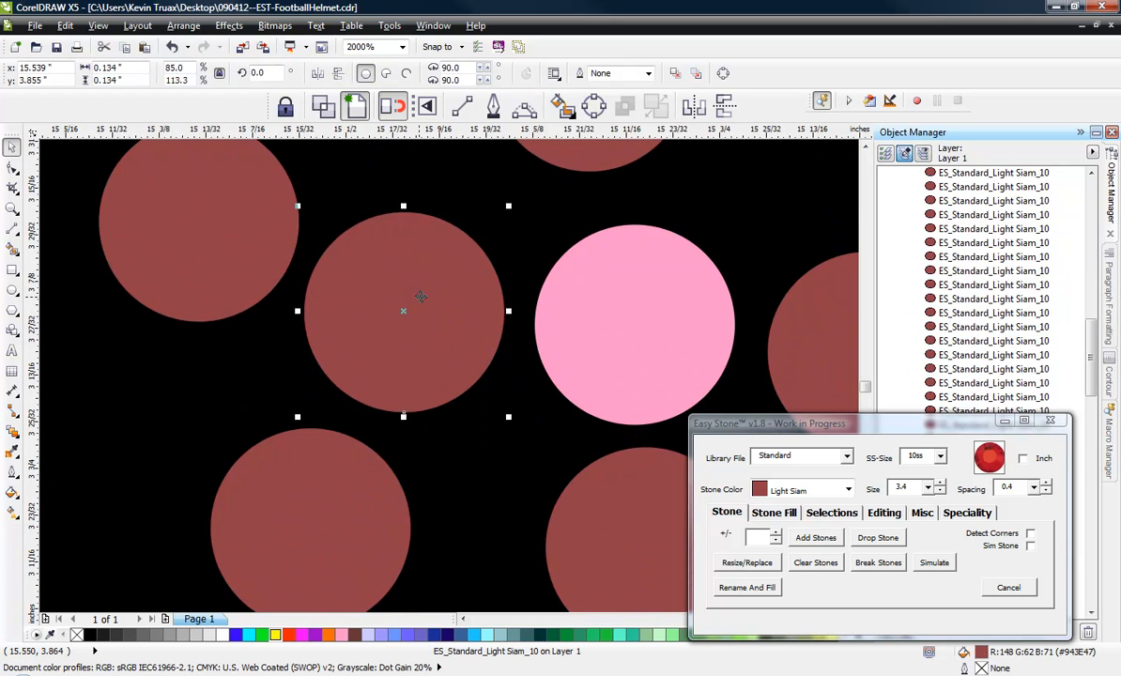
pyautogui.scroll(-2, 488, 298)
pyautogui.moveTo(549, 298); pyautogui.dragTo(539, 275)
pyautogui.scroll(2, 534, 272)
pyautogui.scroll(-3, 540, 275)
pyautogui.click(467, 334)
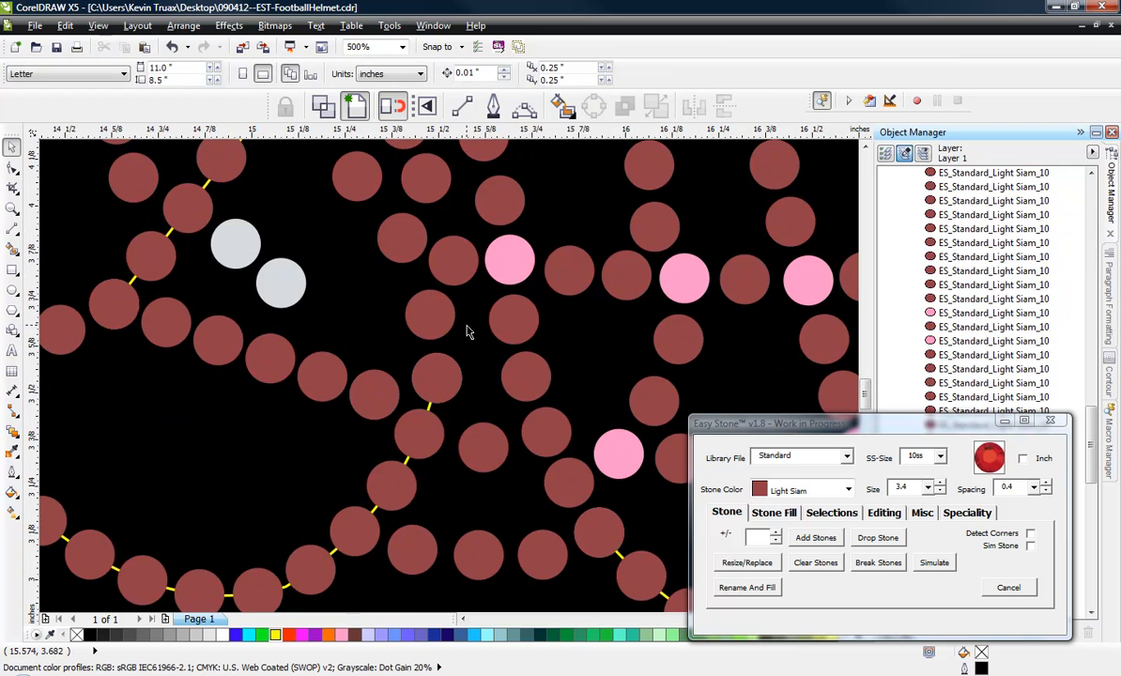
# Trace the helmet's outer shell from its lower rear corner over the crown to the forehead crystals with three joined 3-point curves.
pyautogui.scroll(-2, 467, 328)
pyautogui.scroll(-1, 463, 446)
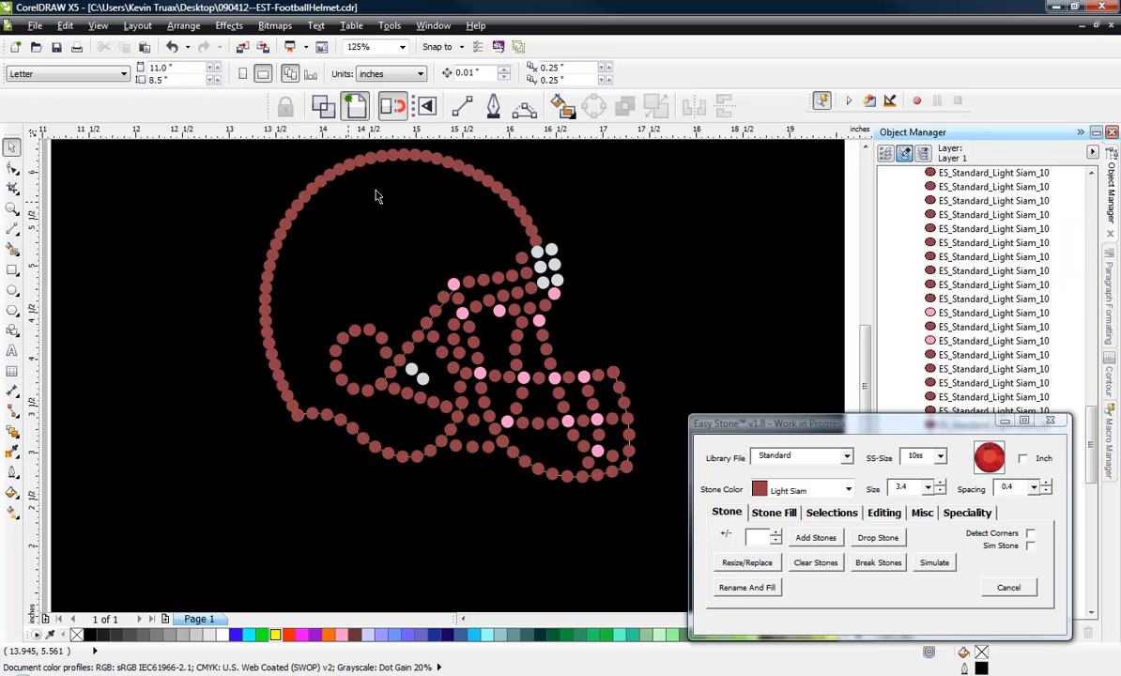
pyautogui.scroll(-1, 320, 384)
pyautogui.scroll(1, 297, 335)
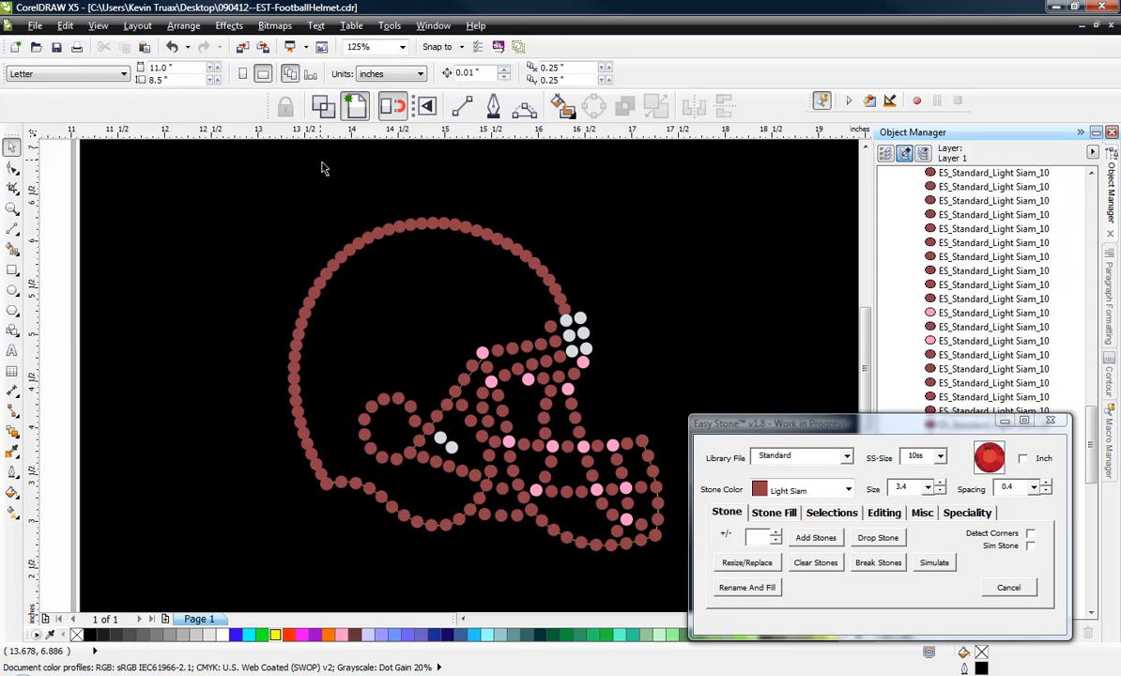
pyautogui.click(525, 105)
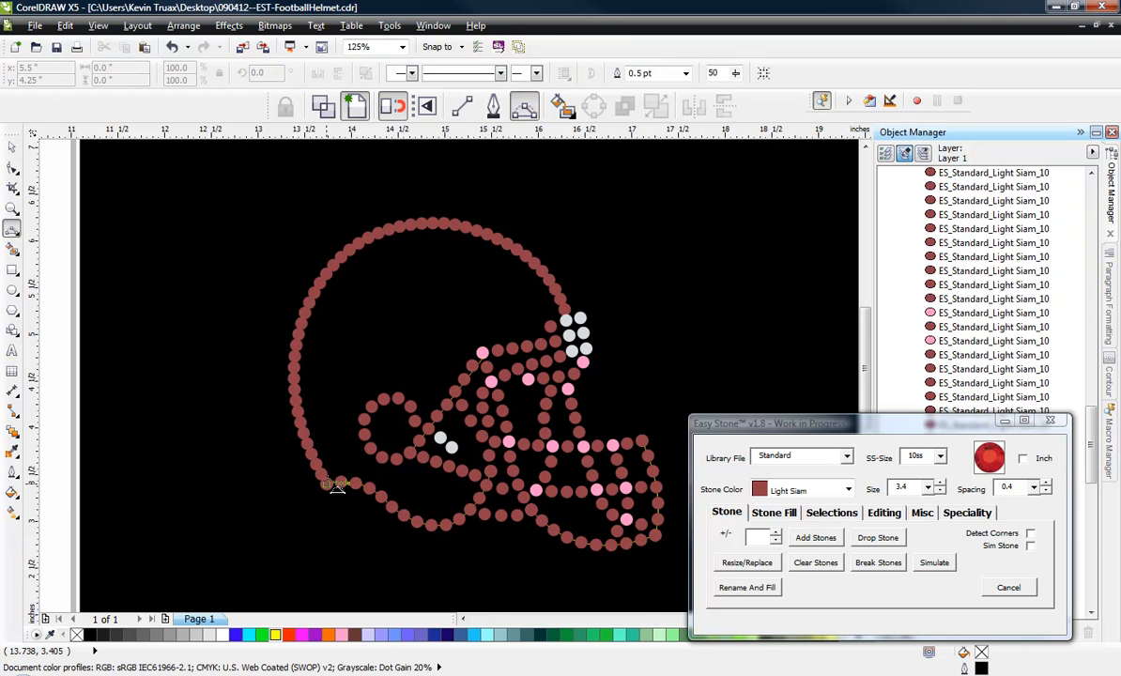
pyautogui.moveTo(326, 484); pyautogui.dragTo(300, 318)
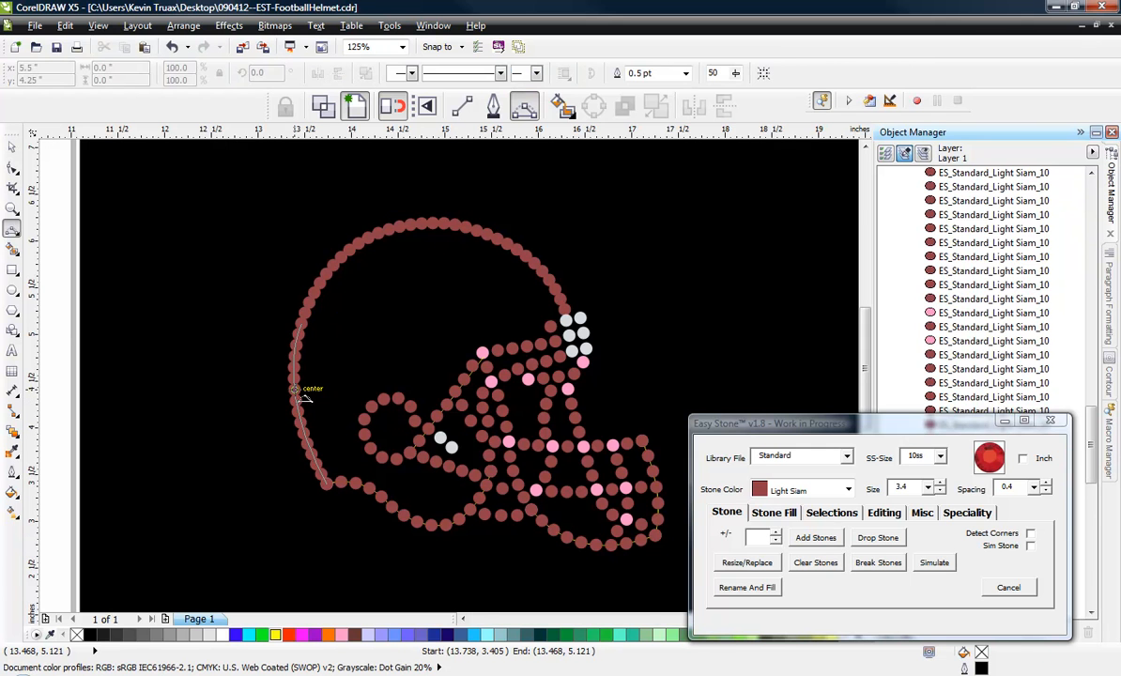
pyautogui.click(303, 398)
pyautogui.moveTo(310, 321); pyautogui.dragTo(424, 226)
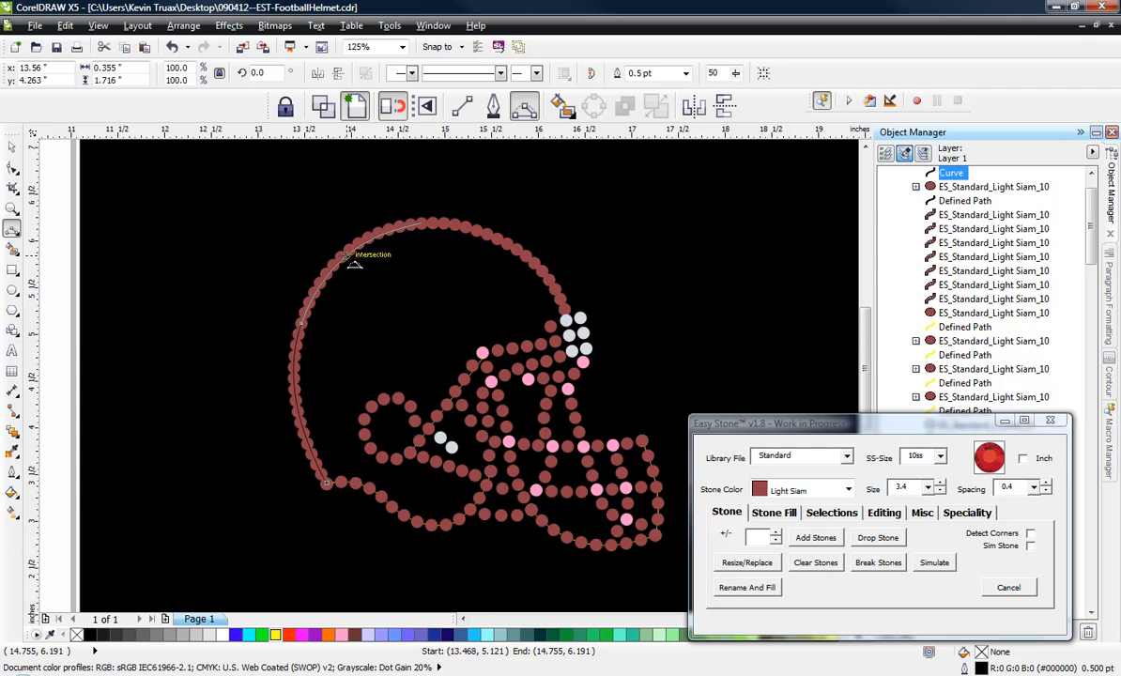
pyautogui.click(341, 257)
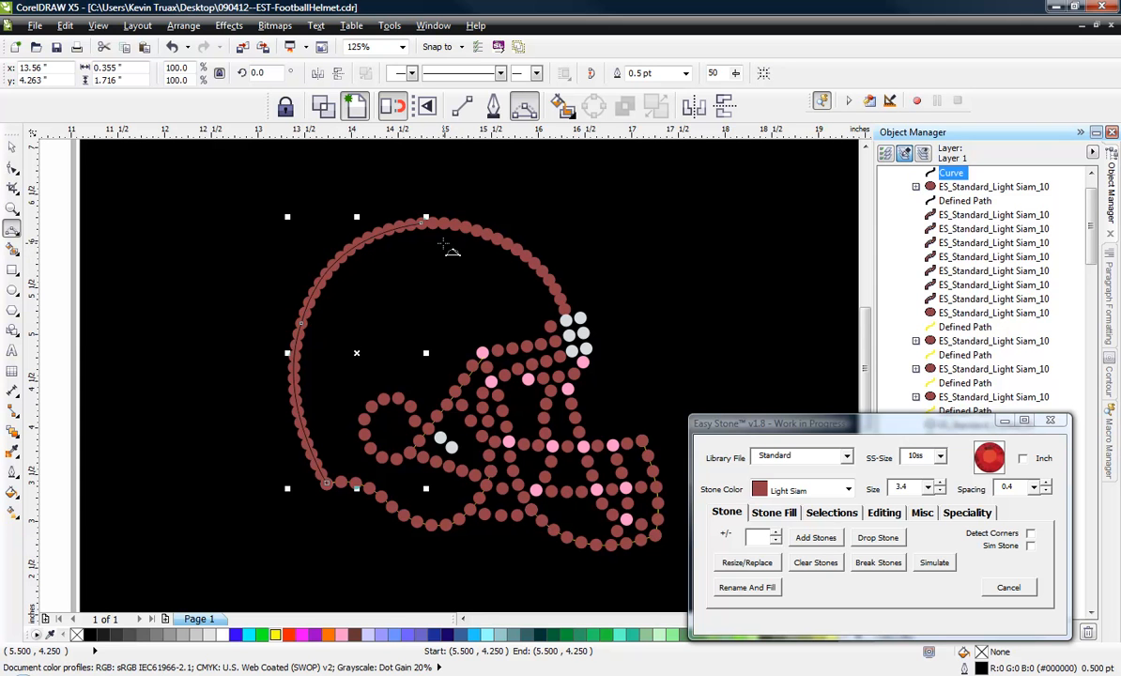
pyautogui.moveTo(421, 223); pyautogui.dragTo(564, 310)
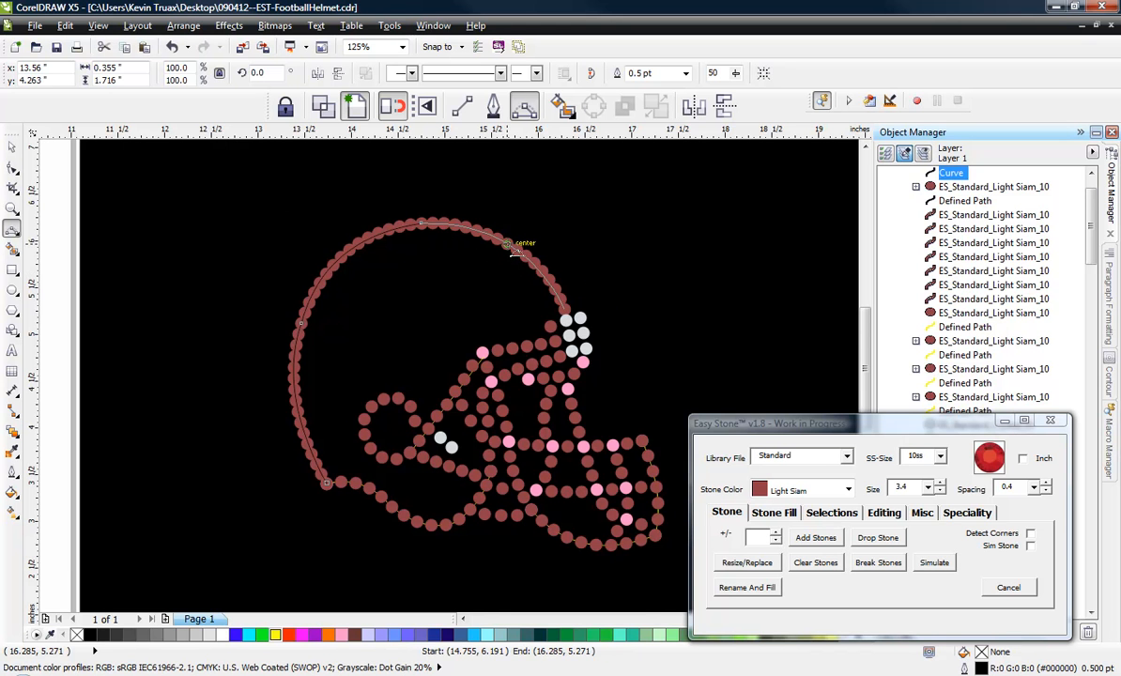
pyautogui.click(512, 248)
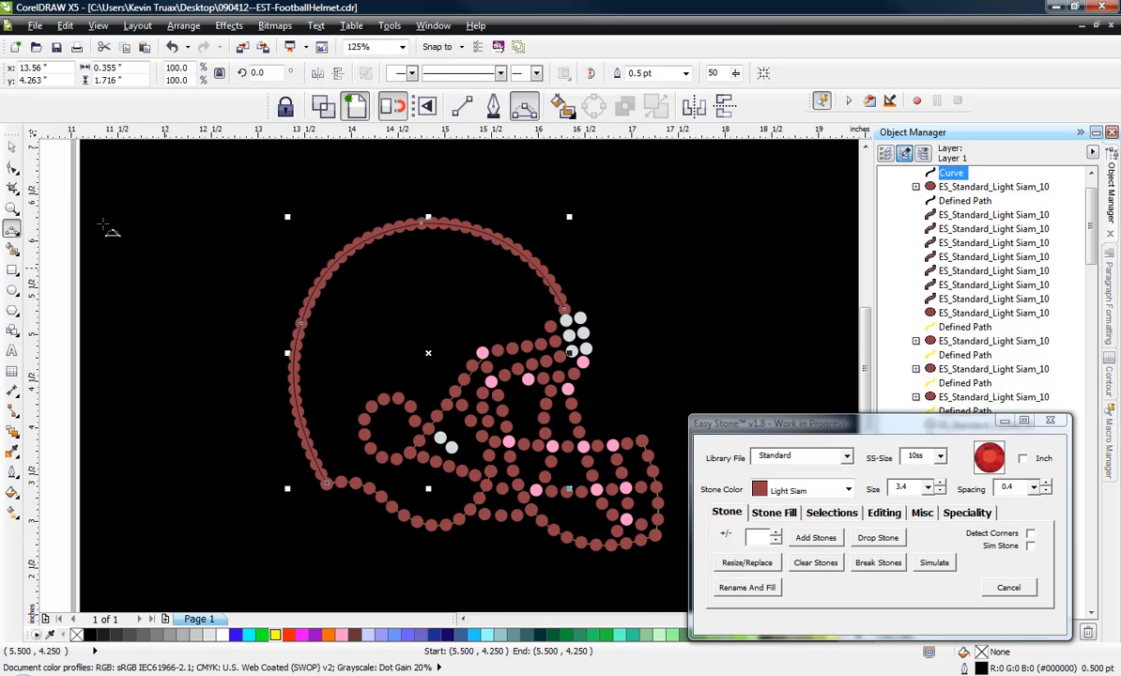
# Delete the overlapping old stones along the front, crown and upper rear of the helmet shell.
pyautogui.click(14, 150)
pyautogui.moveTo(344, 192); pyautogui.dragTo(623, 328)
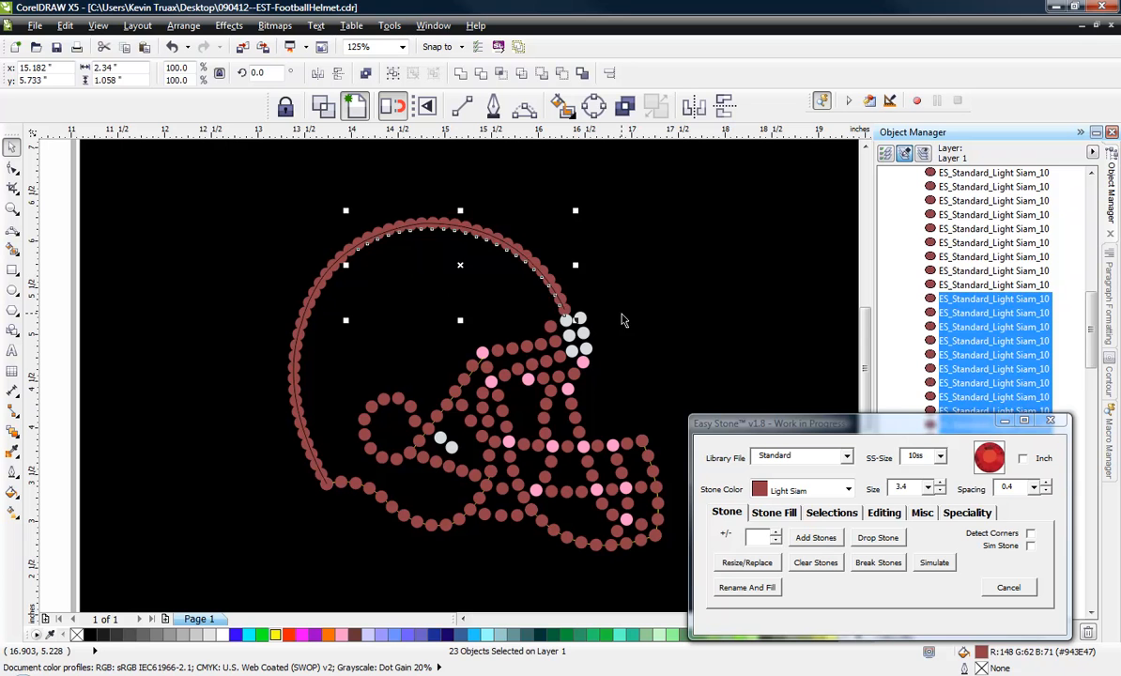
pyautogui.press('Delete')
pyautogui.moveTo(257, 200); pyautogui.dragTo(383, 370)
pyautogui.press('Delete')
# Outline the traced shell curve in yellow and delete the remaining old stones along the lower rear of the shell.
pyautogui.scroll(4, 280, 438)
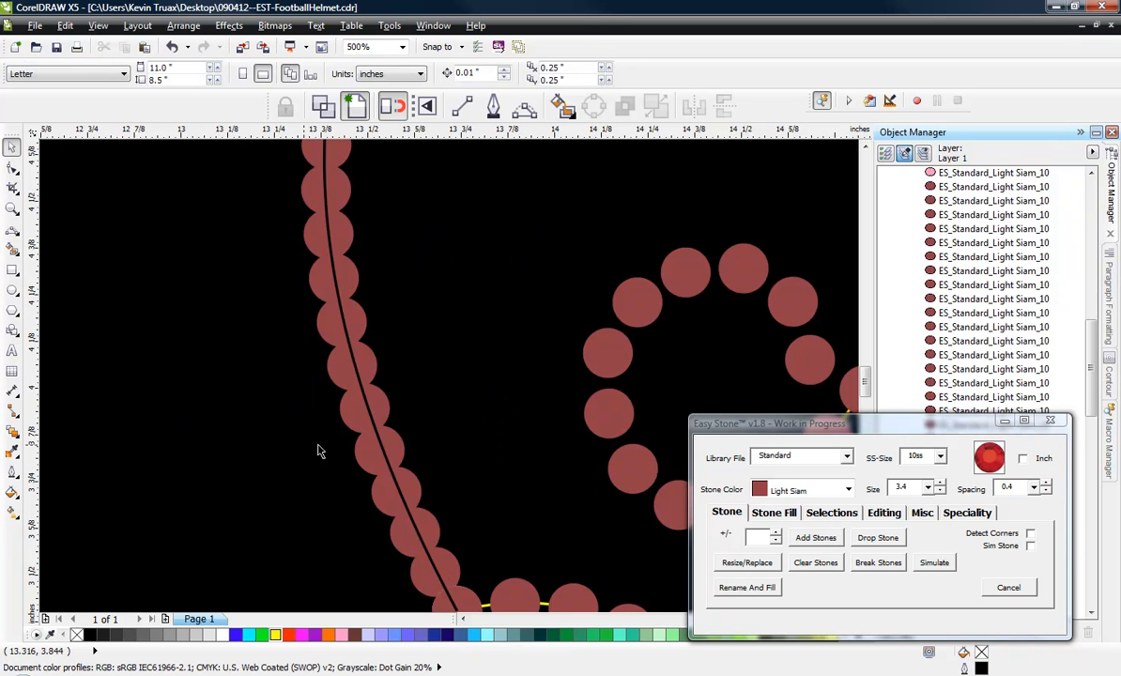
pyautogui.click(368, 415)
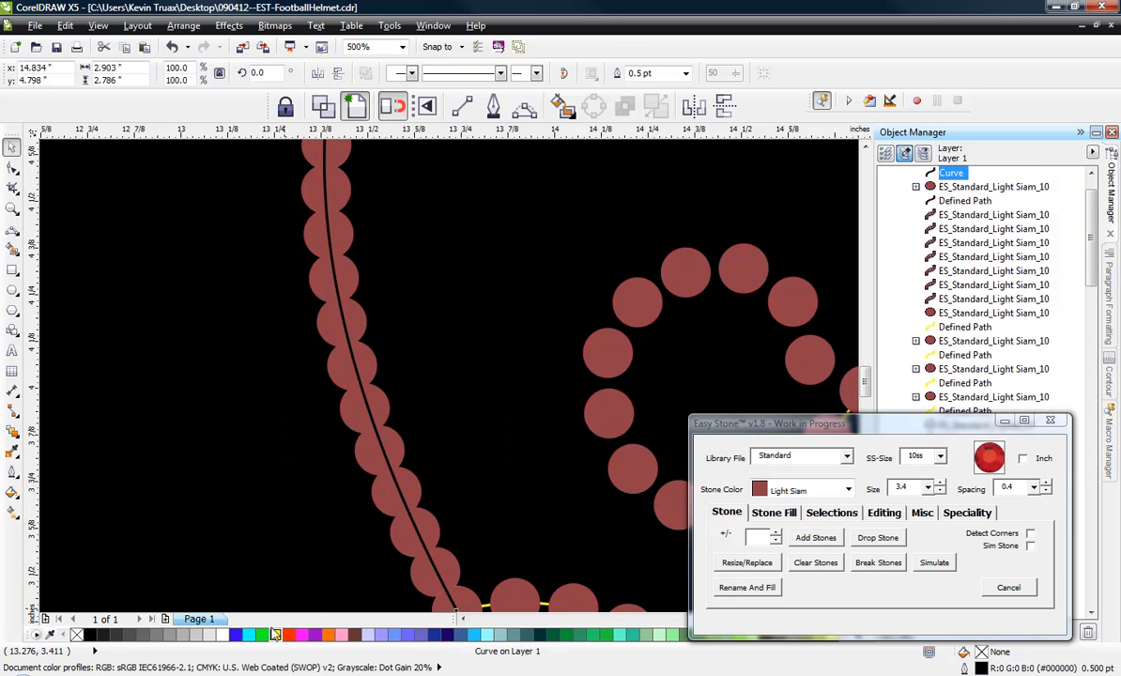
pyautogui.rightClick(274, 634)
pyautogui.press('Escape')
pyautogui.scroll(-2, 344, 357)
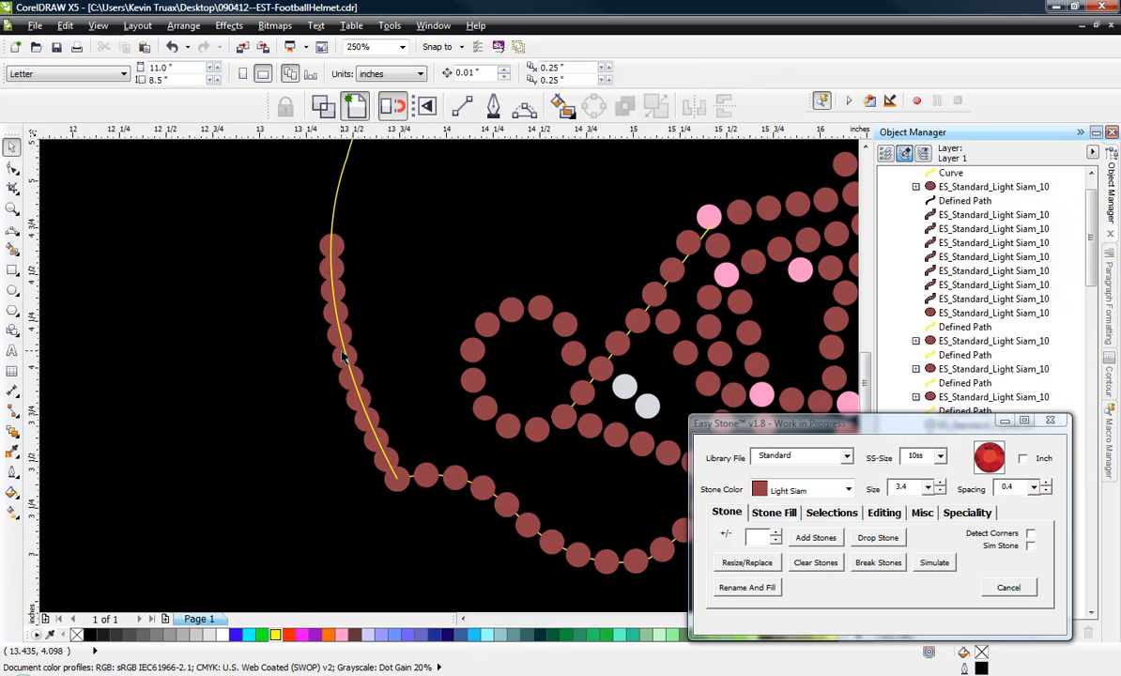
pyautogui.moveTo(255, 167); pyautogui.dragTo(406, 495)
pyautogui.press('Delete')
# Add 3.4 mm Light Siam stones with 0.4 spacing along the traced shell curve.
pyautogui.scroll(-2, 302, 450)
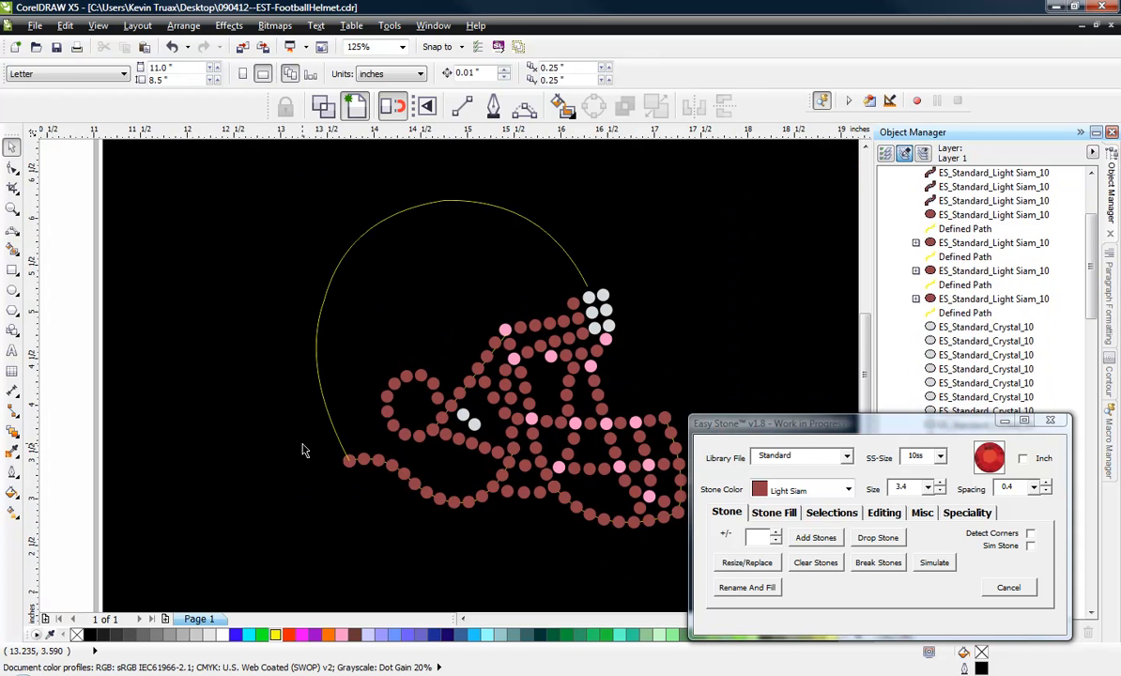
pyautogui.click(377, 215)
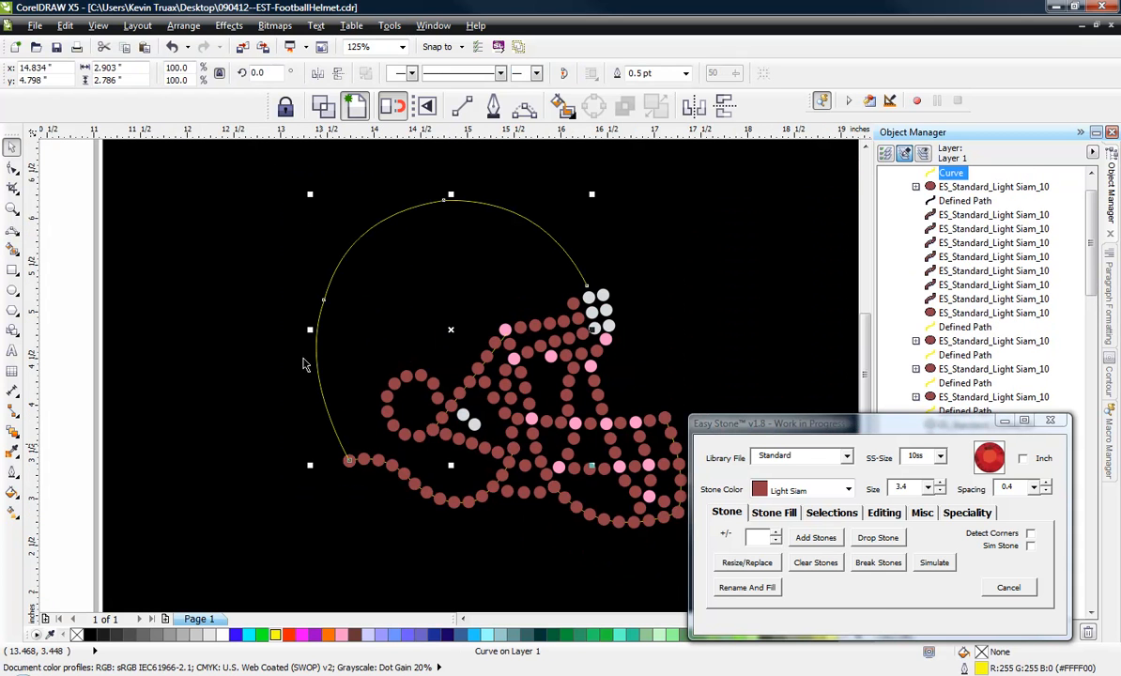
pyautogui.click(815, 537)
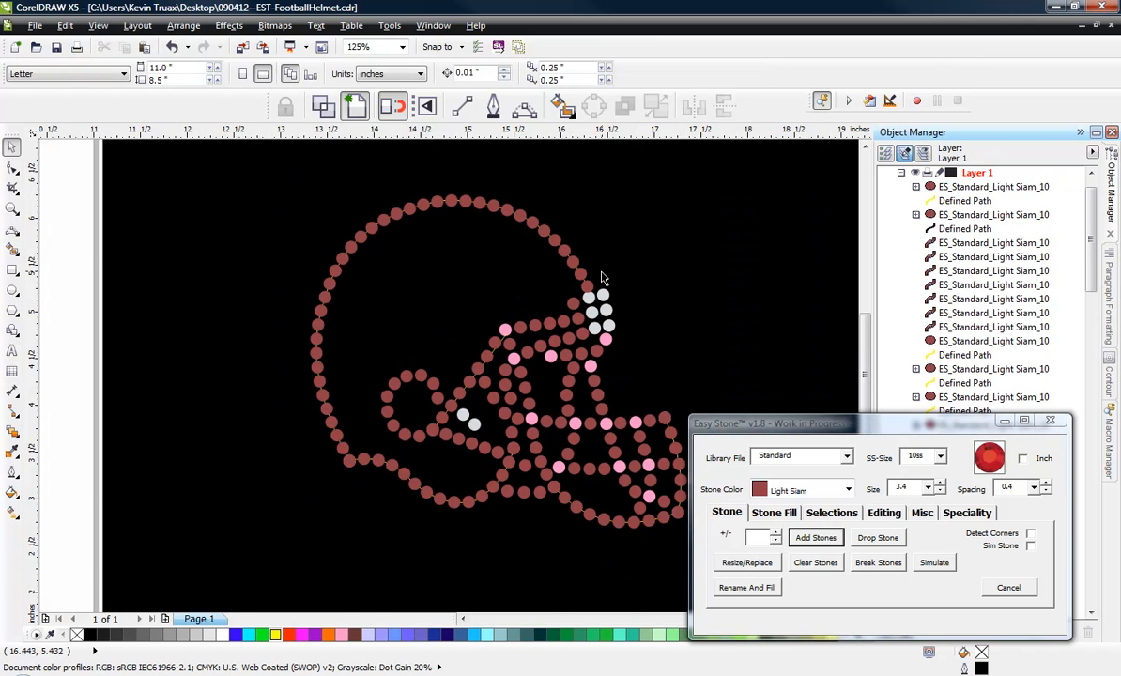
# Move the front end node of the shell path back so its last stone clears the upper forehead crystal.
pyautogui.scroll(4, 602, 278)
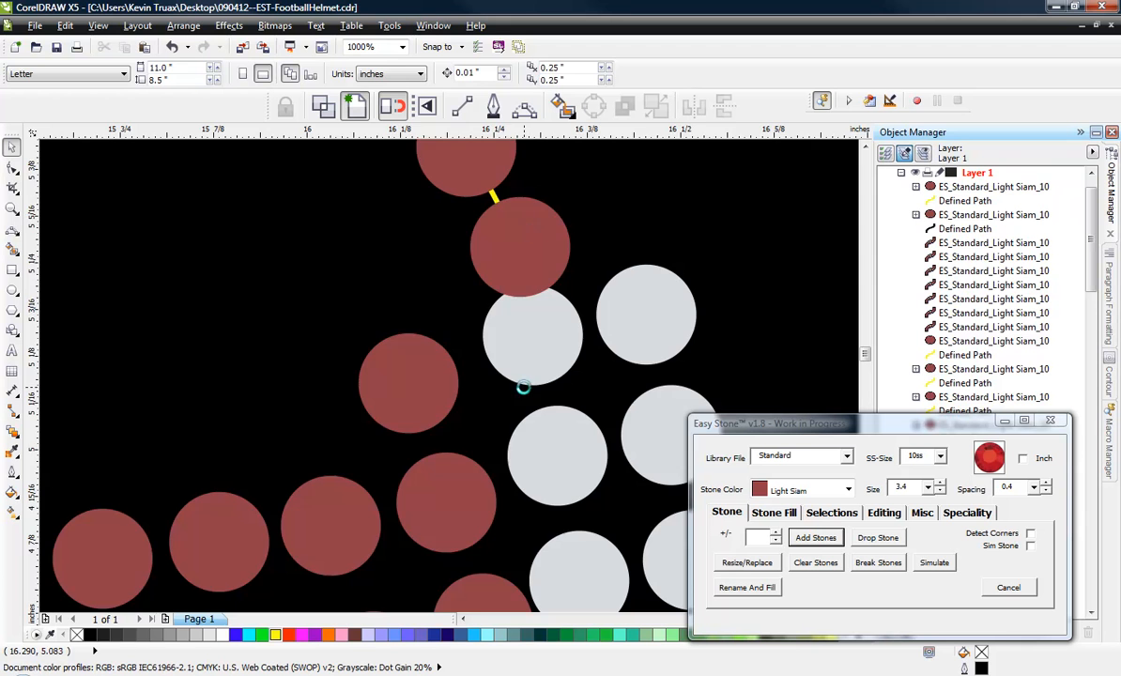
pyautogui.scroll(-1, 523, 386)
pyautogui.scroll(1, 518, 350)
pyautogui.click(501, 313)
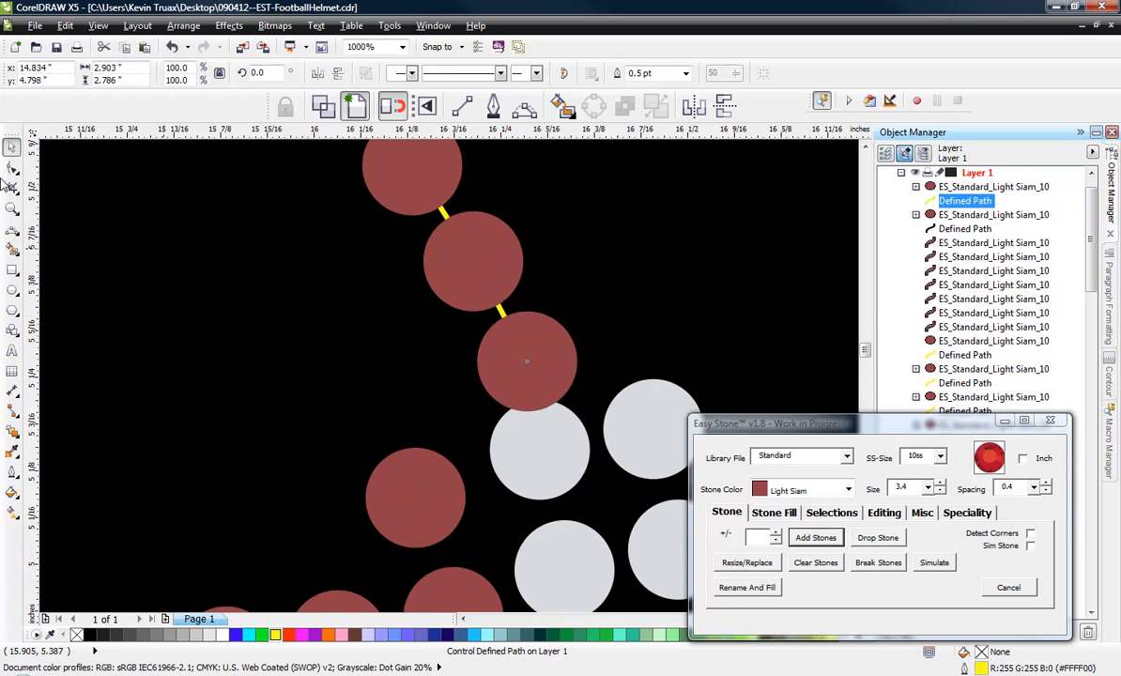
pyautogui.click(12, 169)
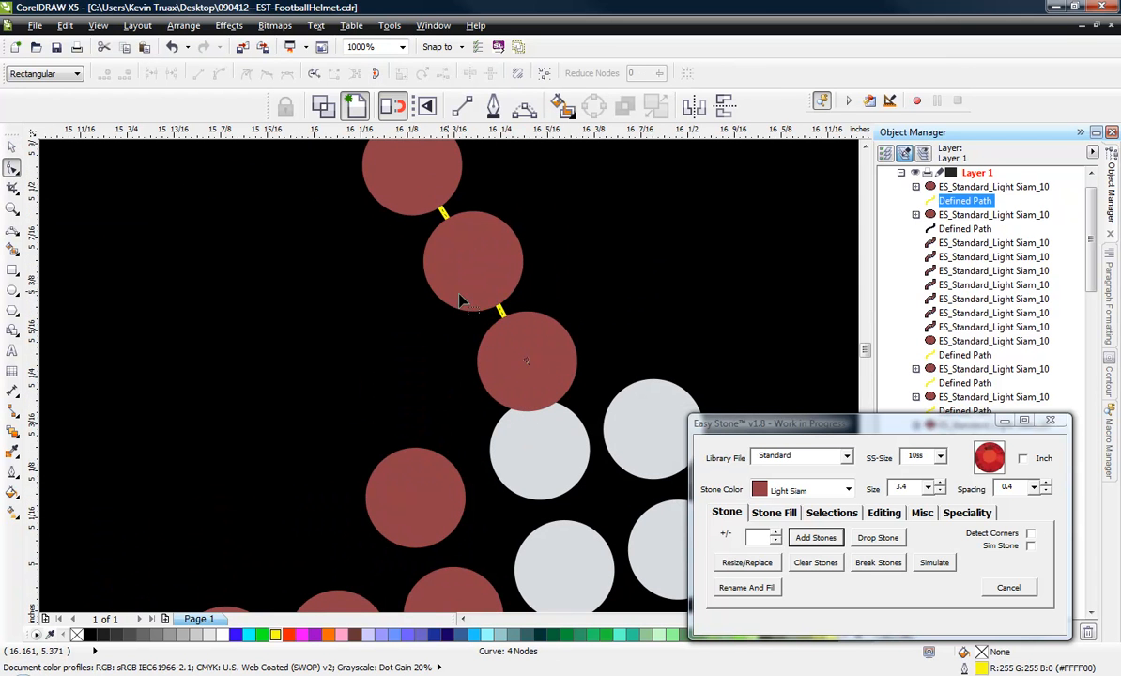
pyautogui.doubleClick(500, 311)
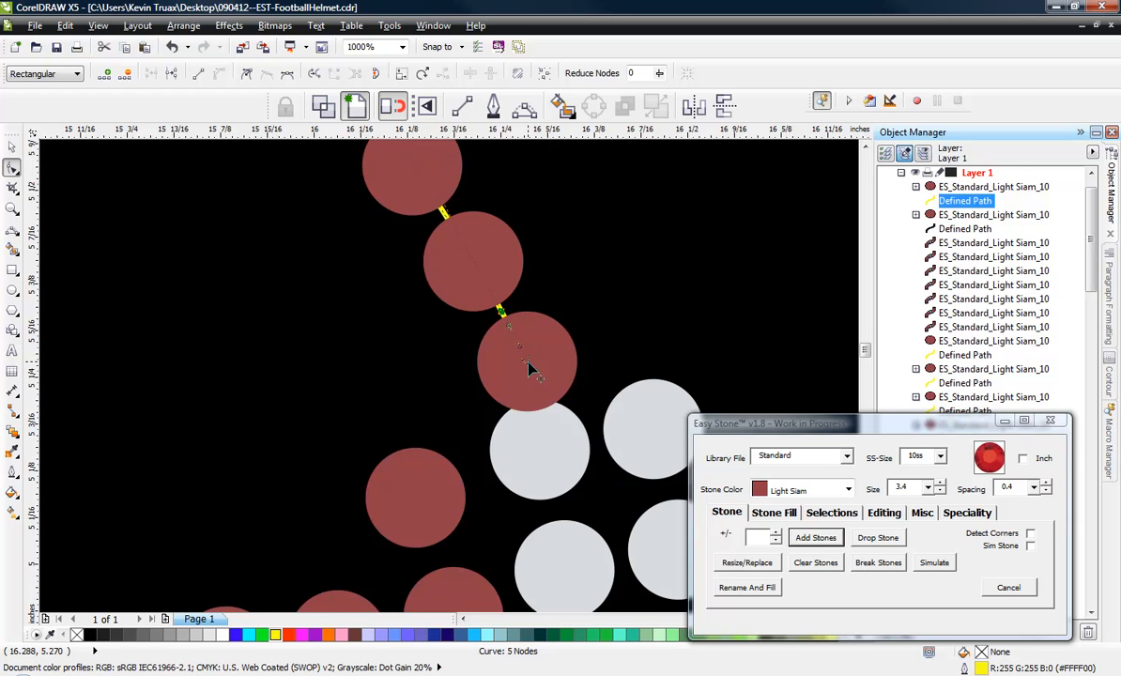
pyautogui.hotkey('ctrl', 'z')
pyautogui.scroll(-1, 568, 375)
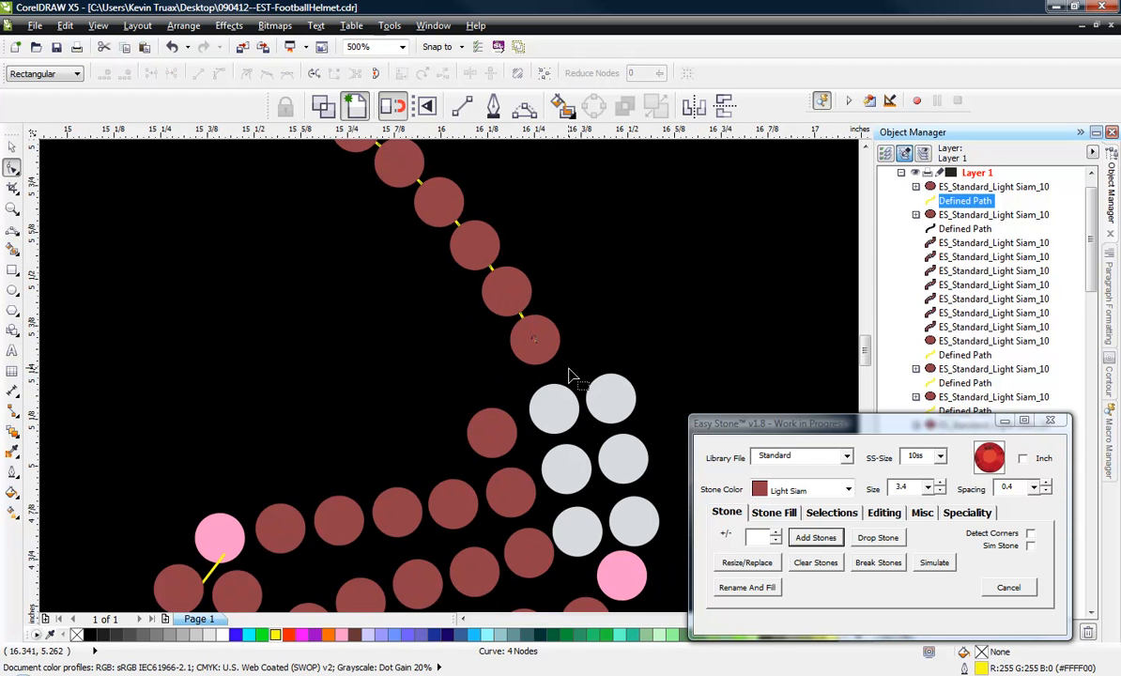
pyautogui.scroll(-2, 452, 366)
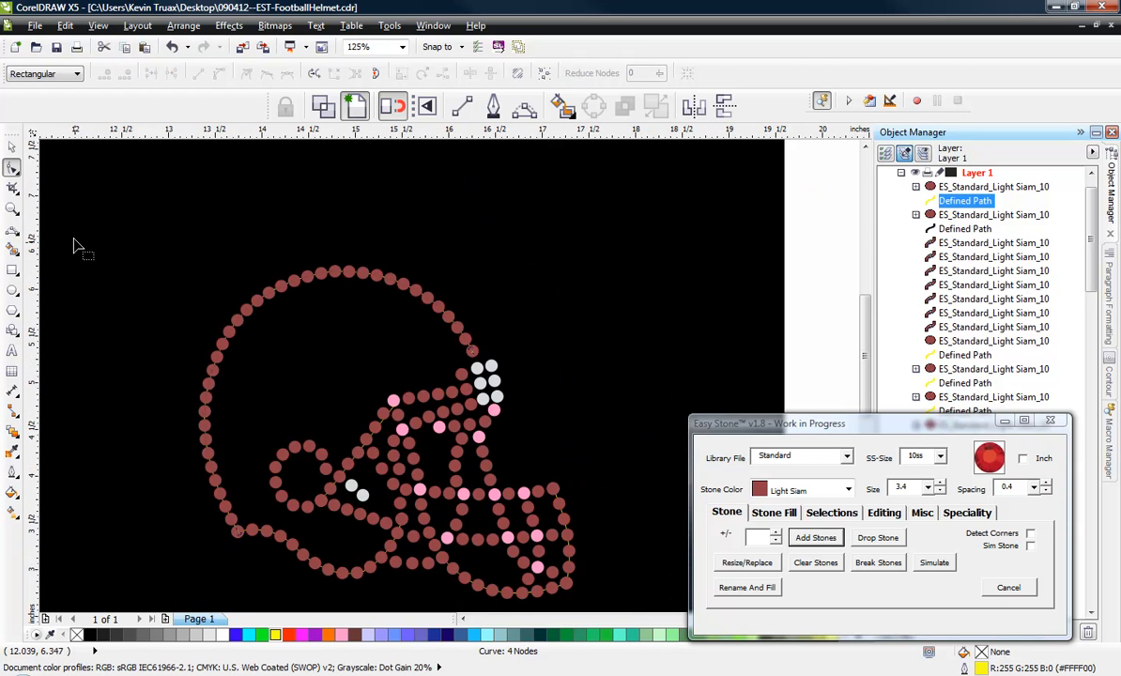
pyautogui.click(11, 147)
pyautogui.click(199, 232)
# Select the whole helmet and break all its stone strands into individual stones.
pyautogui.scroll(-2, 419, 303)
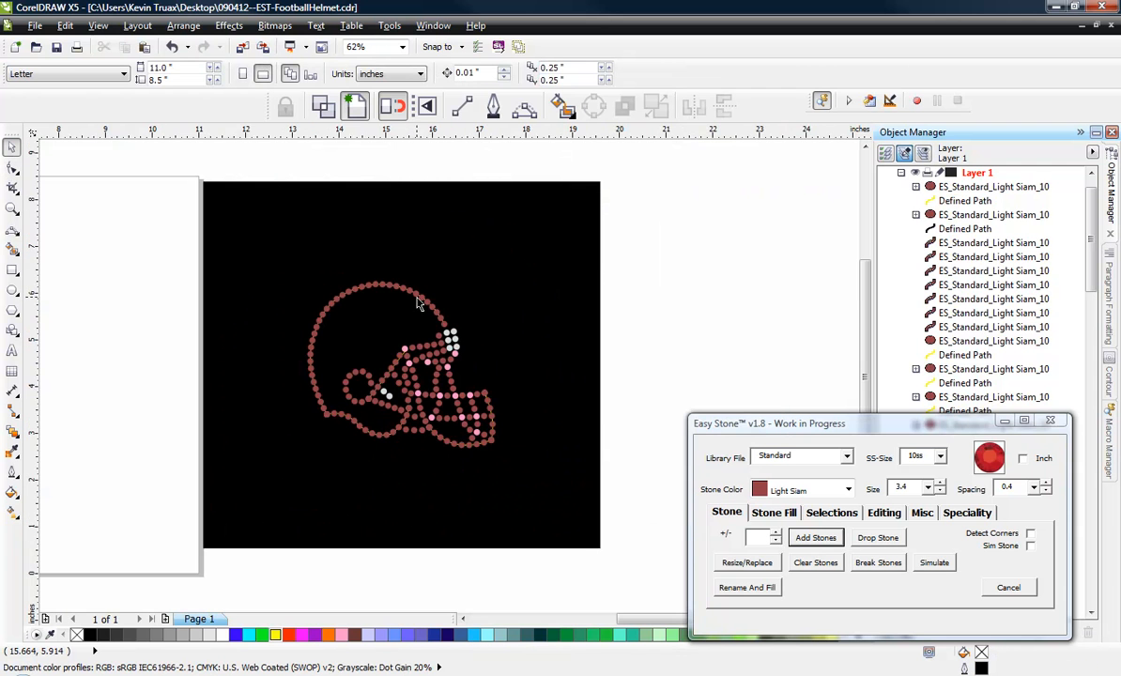
pyautogui.moveTo(249, 254); pyautogui.dragTo(512, 468)
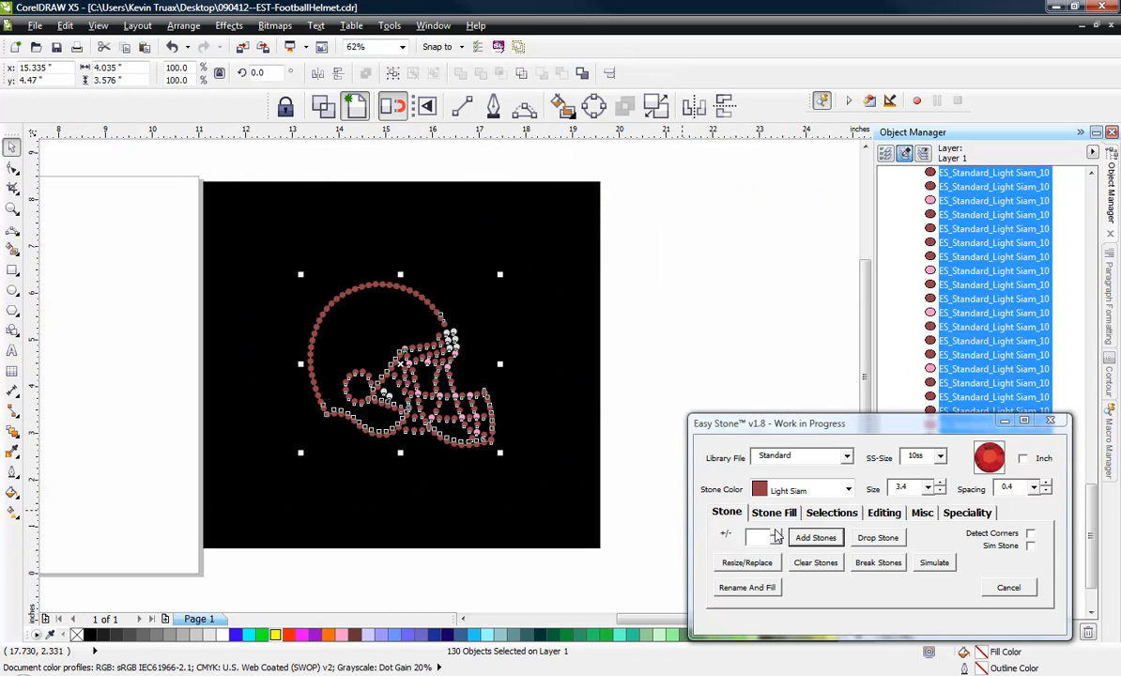
pyautogui.moveTo(243, 244); pyautogui.dragTo(574, 494)
pyautogui.click(877, 564)
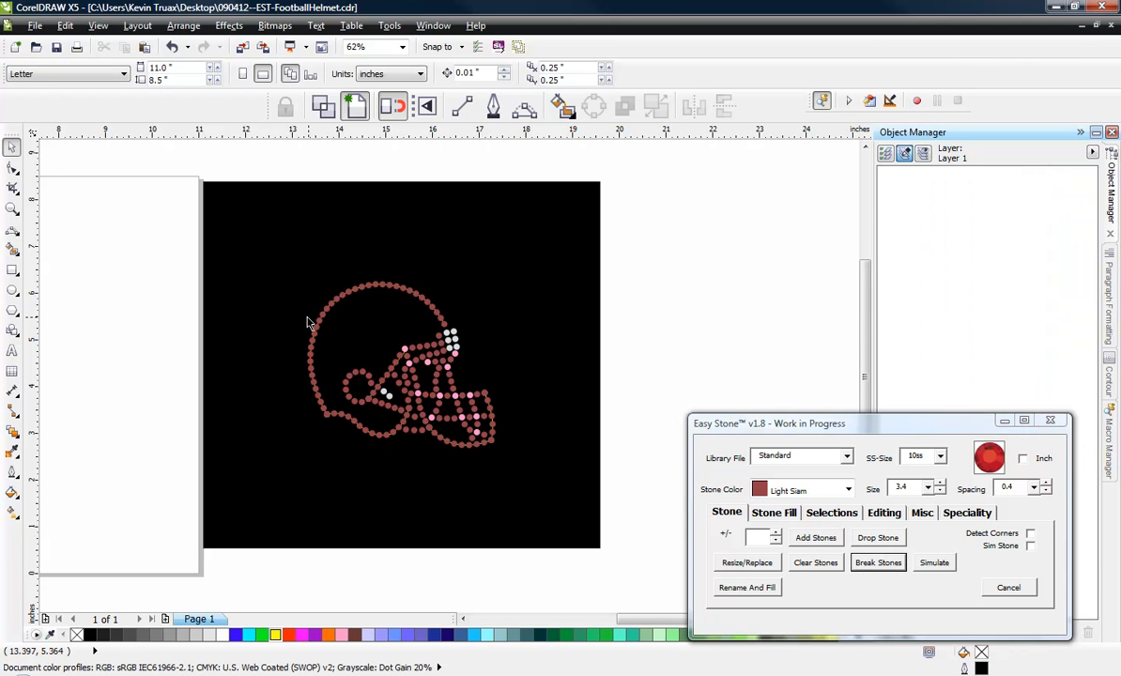
# Select the entire helmet and delete its leftover stone paths.
pyautogui.moveTo(288, 252); pyautogui.dragTo(532, 481)
pyautogui.click(830, 514)
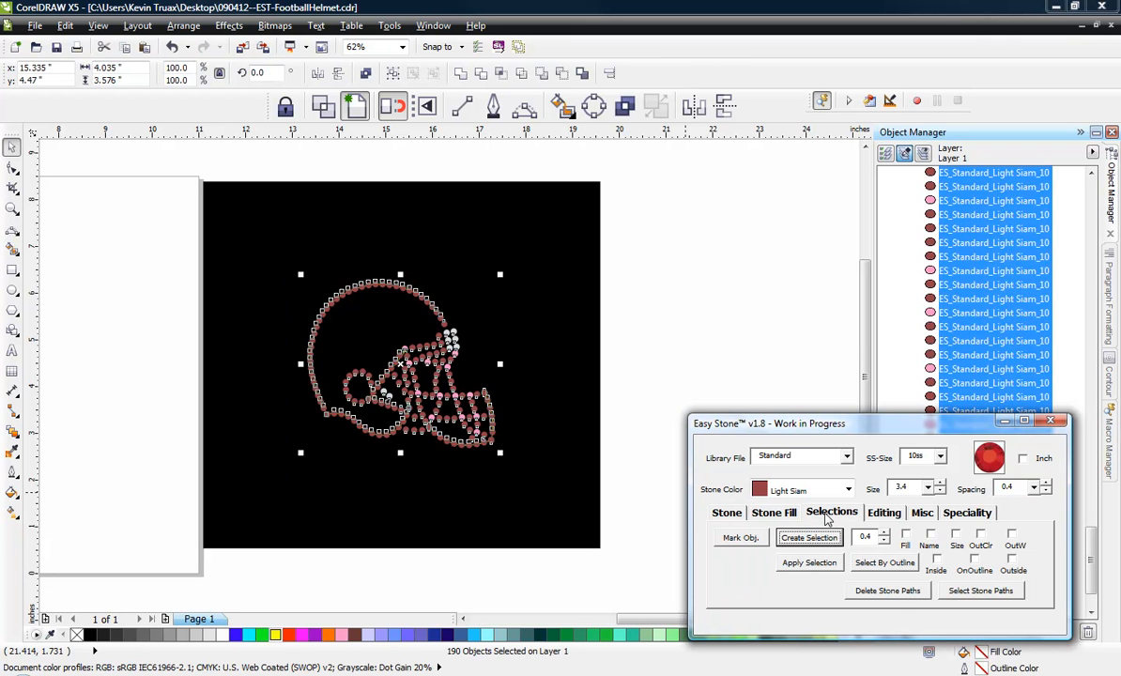
pyautogui.click(889, 592)
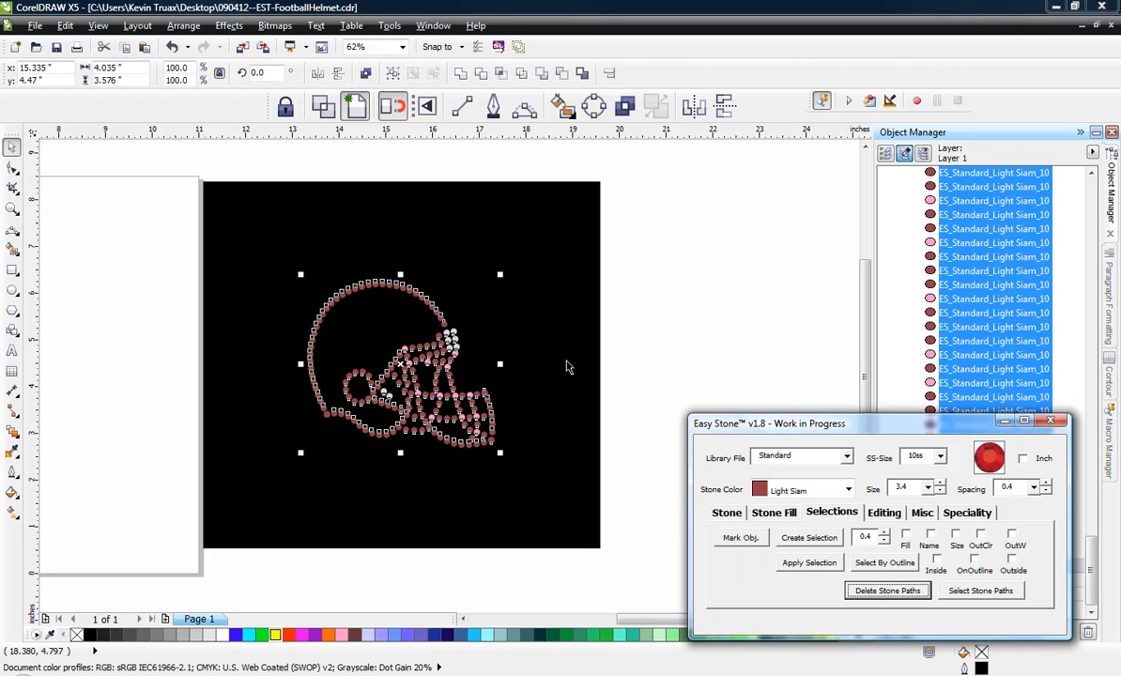
pyautogui.click(669, 343)
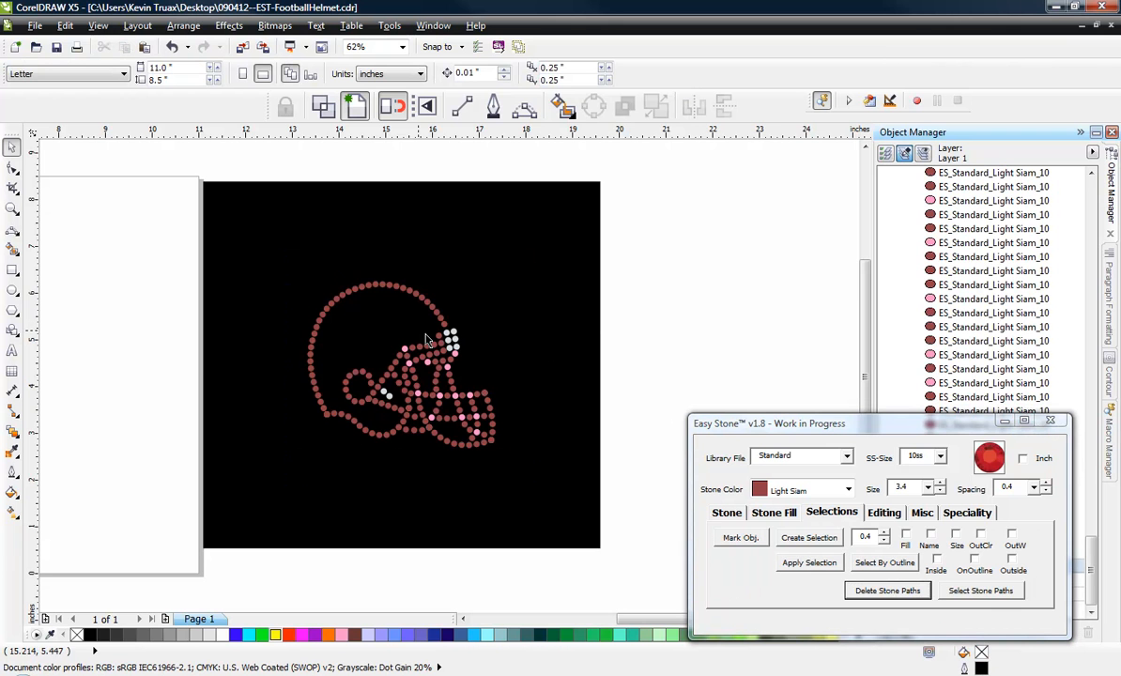
# Mark reference stones at the top of the face mask and create a selection of the helmet's stones that excludes the Crystal ones.
pyautogui.scroll(2, 427, 341)
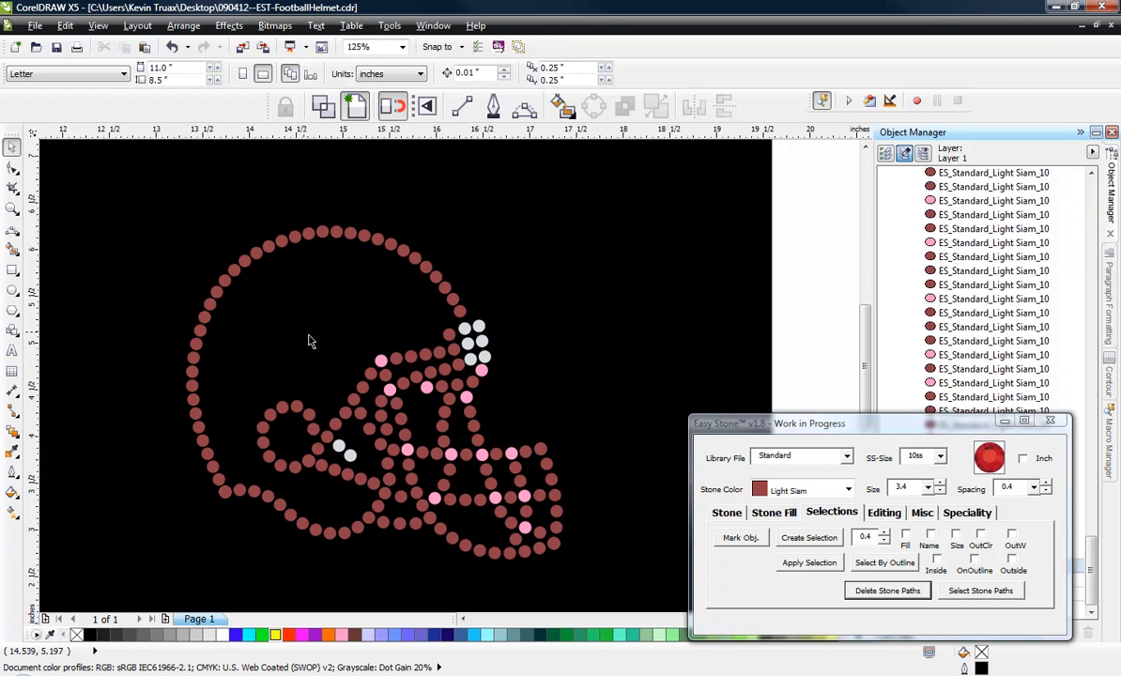
pyautogui.moveTo(344, 328); pyautogui.dragTo(419, 416)
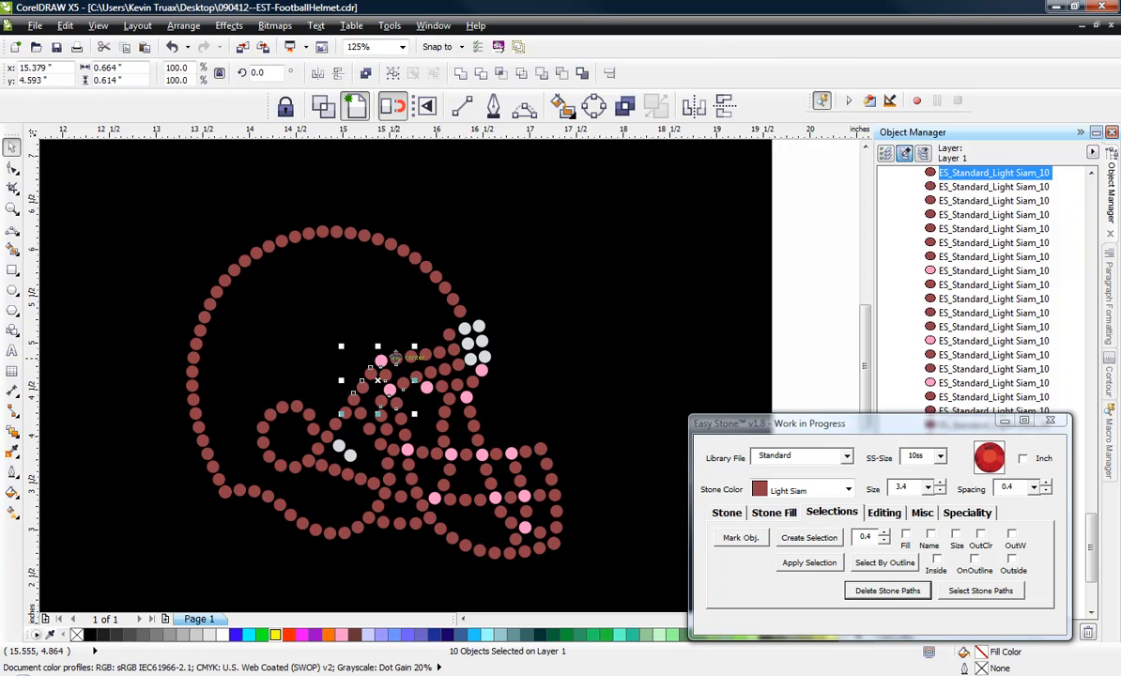
pyautogui.click(824, 516)
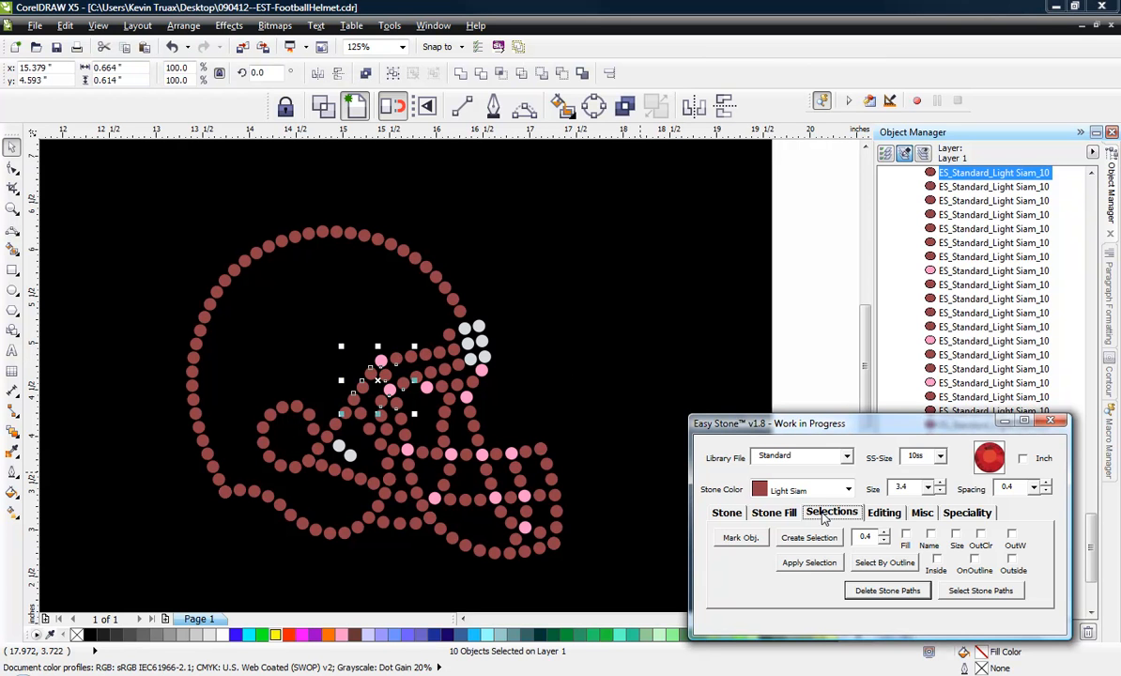
pyautogui.click(739, 538)
pyautogui.moveTo(643, 197); pyautogui.dragTo(168, 595)
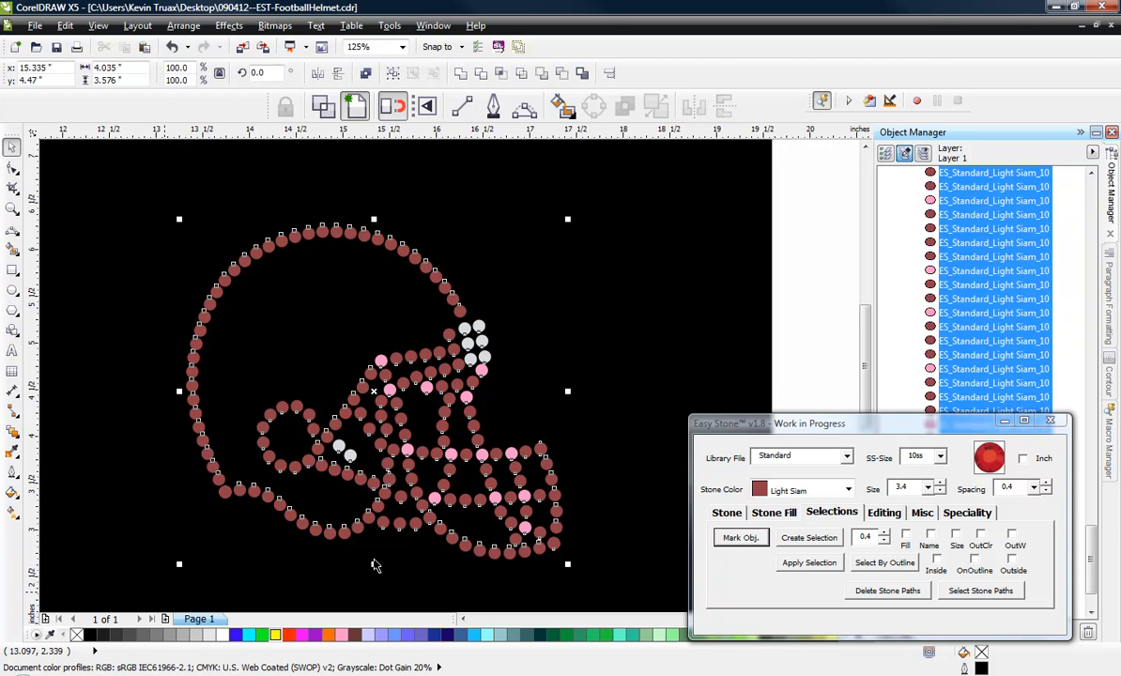
pyautogui.click(905, 535)
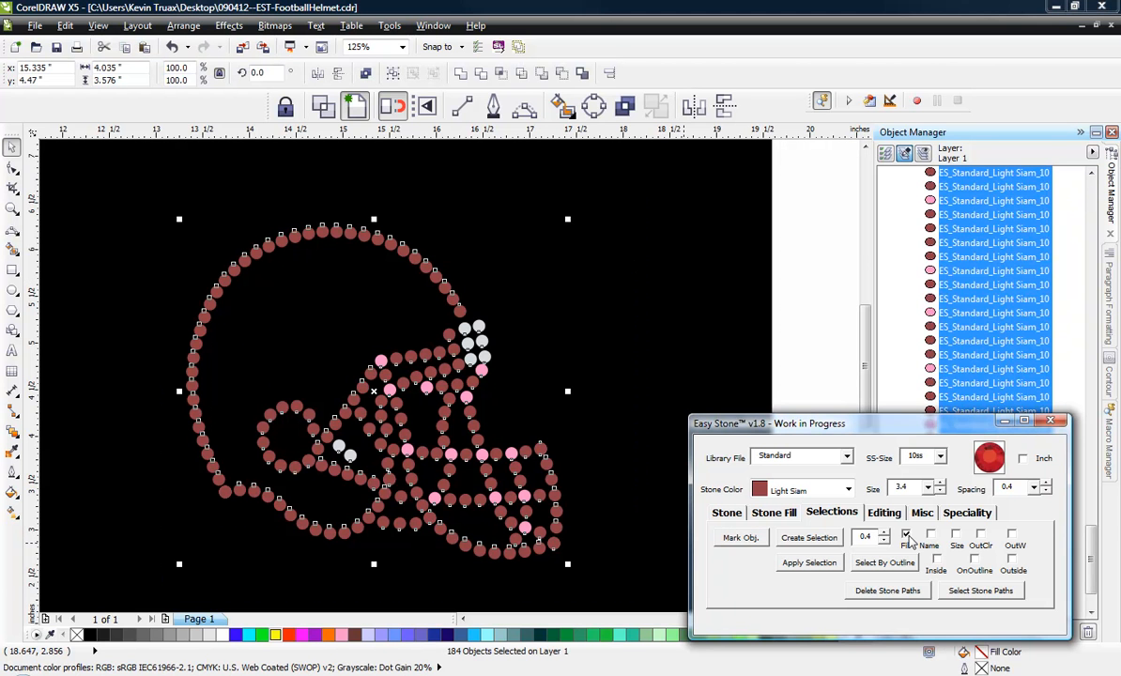
pyautogui.click(831, 543)
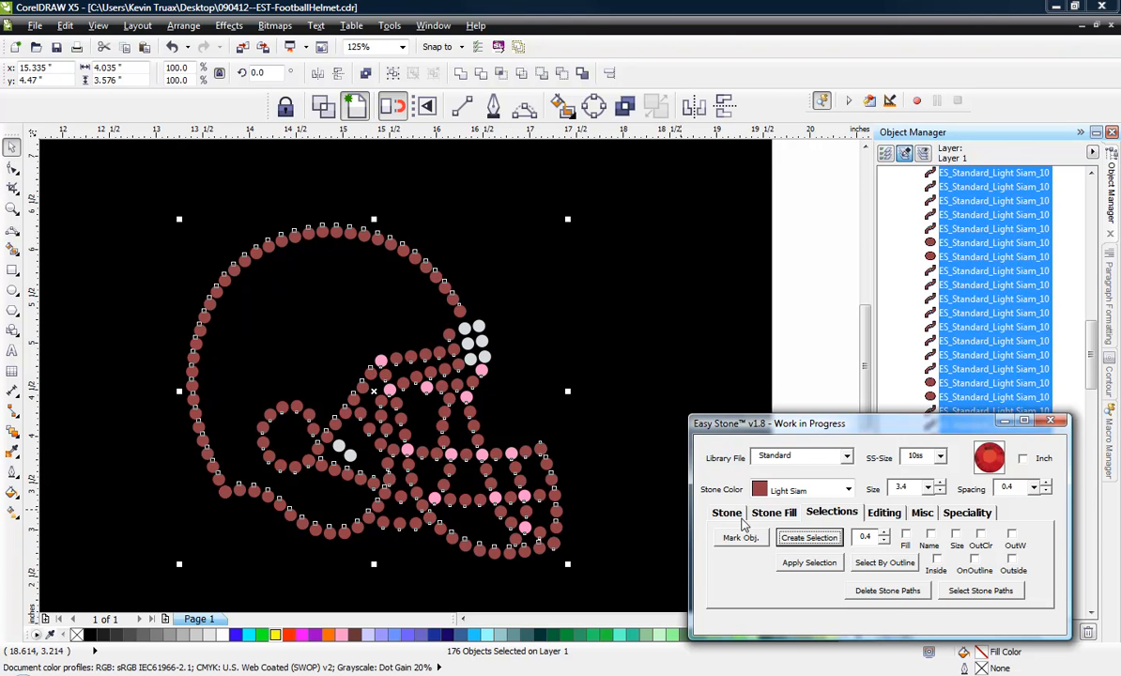
# Rename and fill the selected helmet stones with the Capri Blue stone color.
pyautogui.click(735, 515)
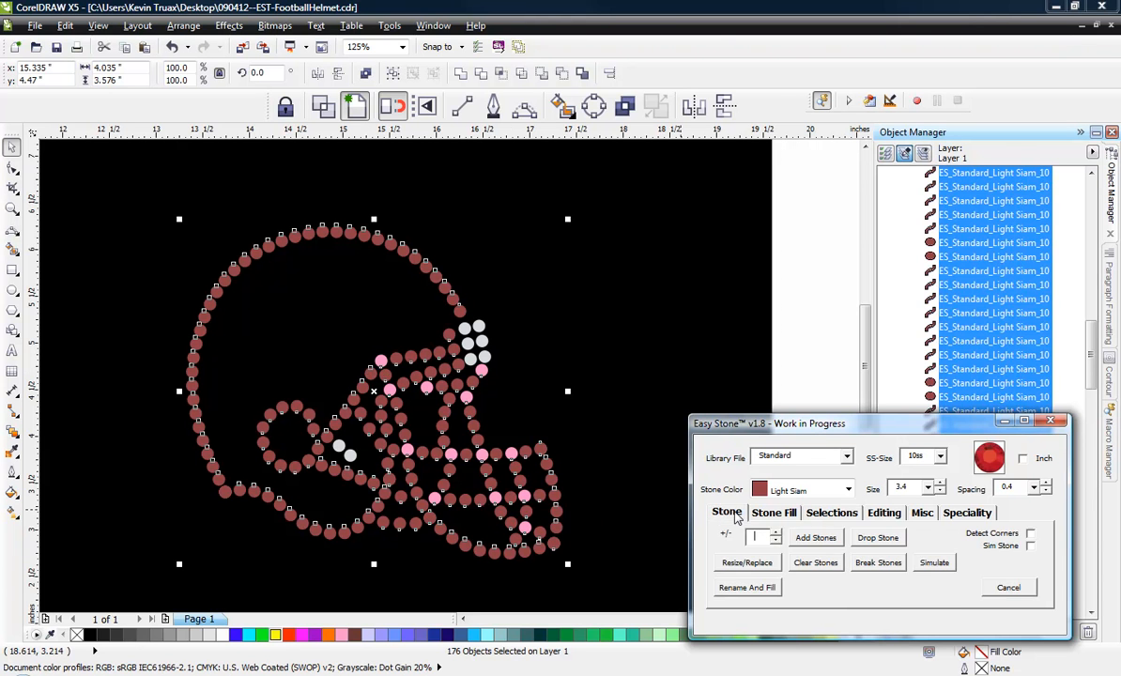
pyautogui.click(842, 489)
pyautogui.scroll(4, 834, 549)
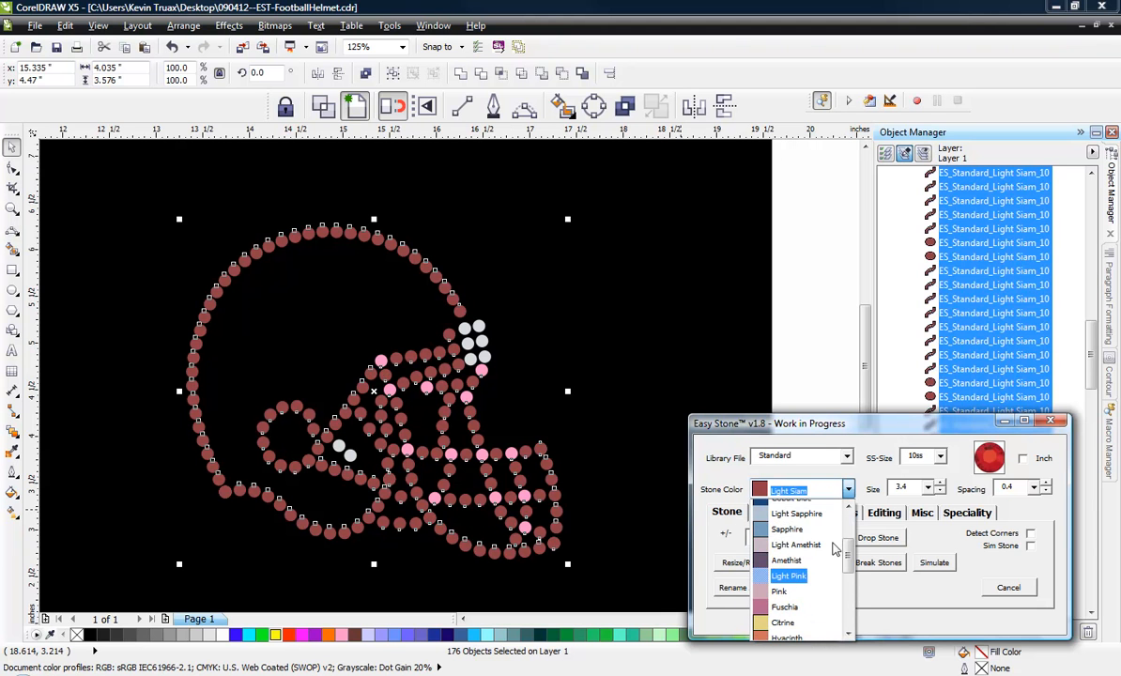
pyautogui.scroll(3, 834, 549)
pyautogui.click(812, 540)
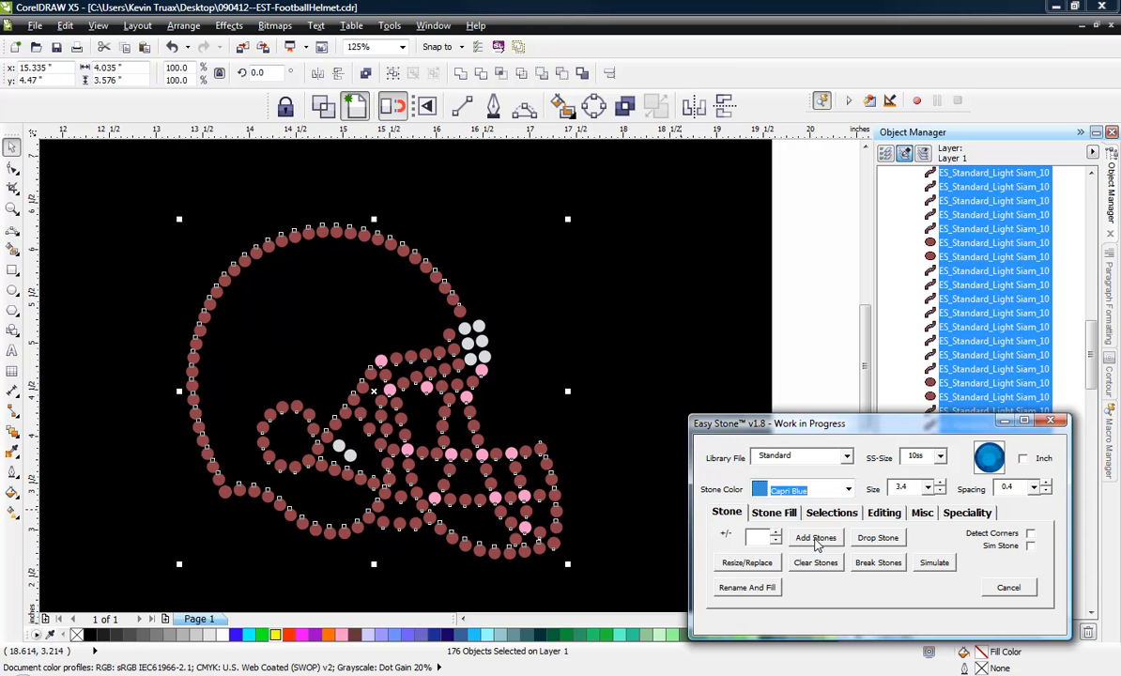
pyautogui.click(747, 587)
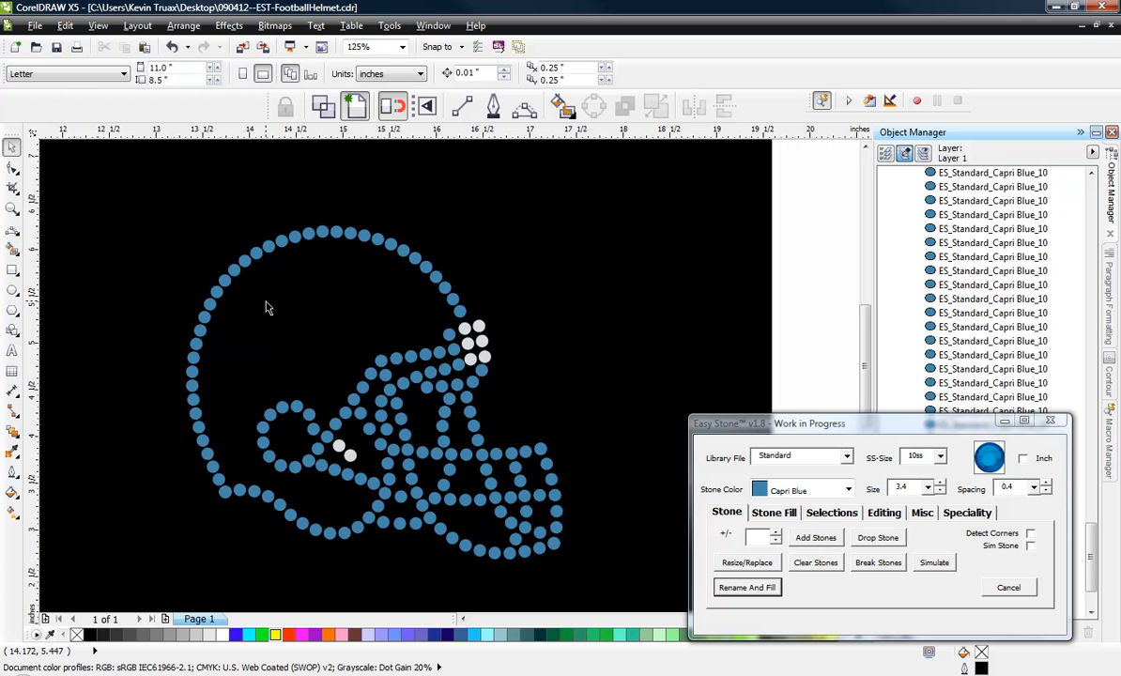
# Unlock the black weed box behind the helmet and stretch its right edge outward to a width of about 15.26 inches.
pyautogui.moveTo(132, 198); pyautogui.dragTo(596, 594)
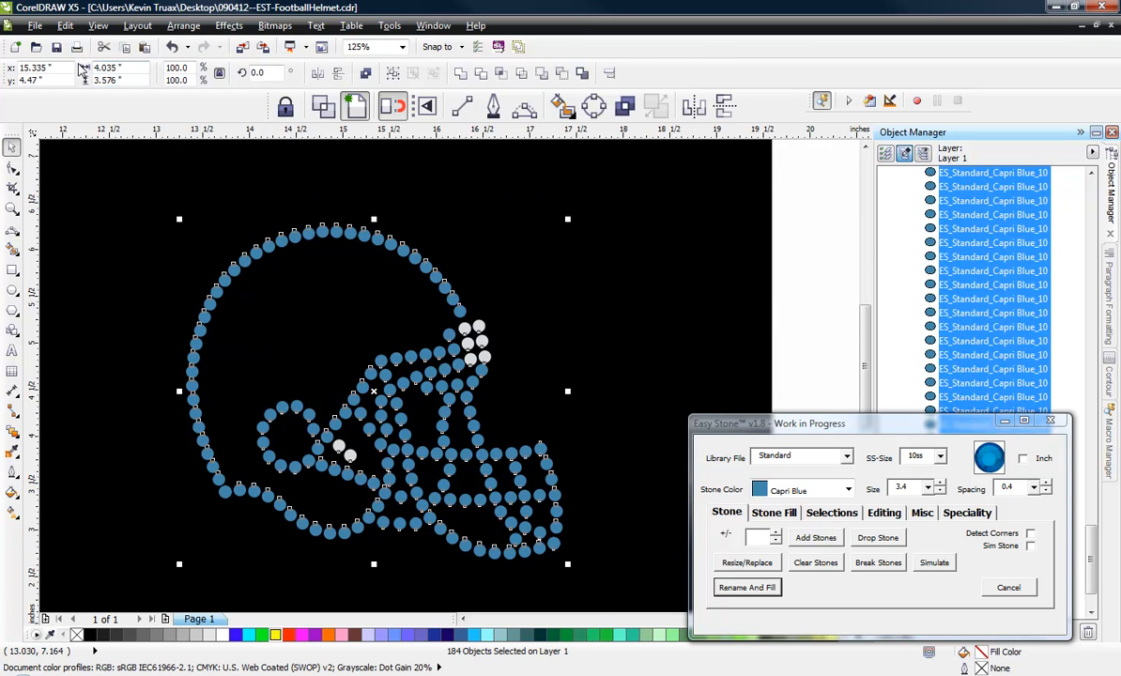
pyautogui.click(138, 184)
pyautogui.scroll(-2, 177, 255)
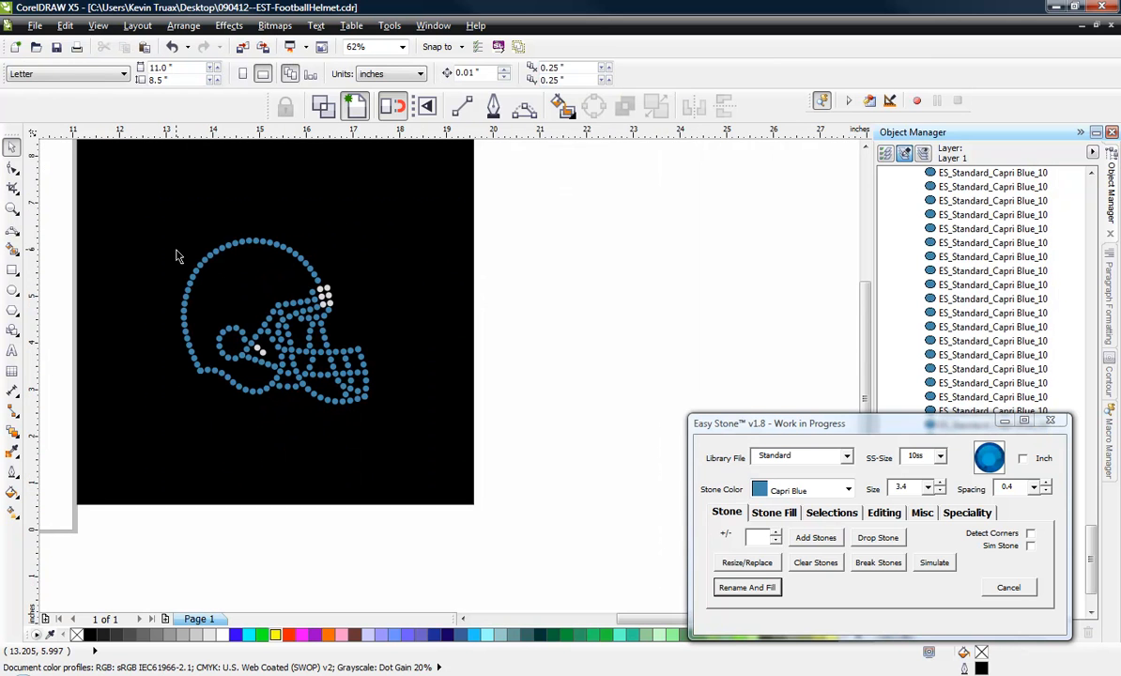
pyautogui.rightClick(436, 301)
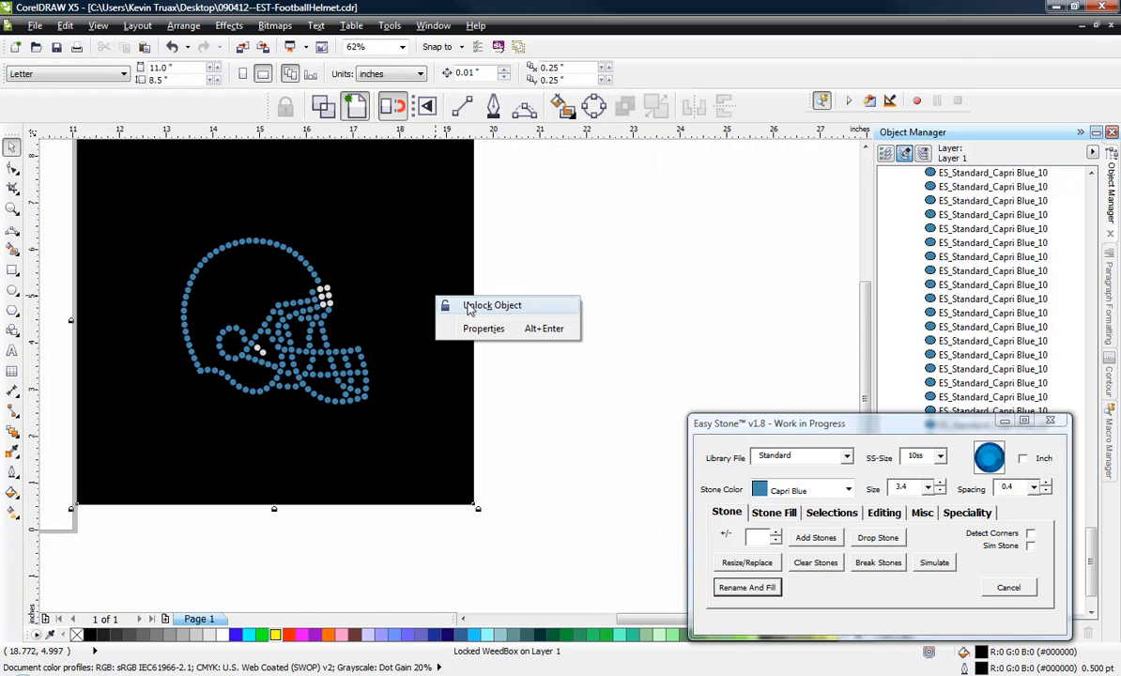
pyautogui.click(491, 305)
pyautogui.click(590, 328)
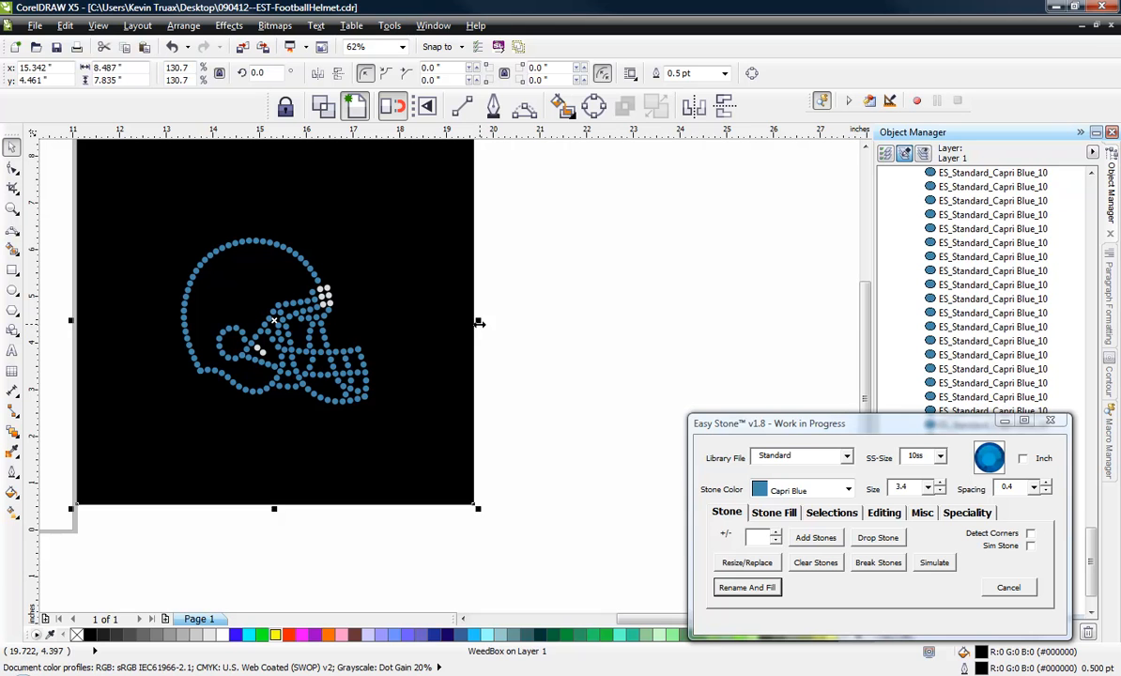
pyautogui.moveTo(480, 324); pyautogui.dragTo(794, 322)
pyautogui.click(150, 522)
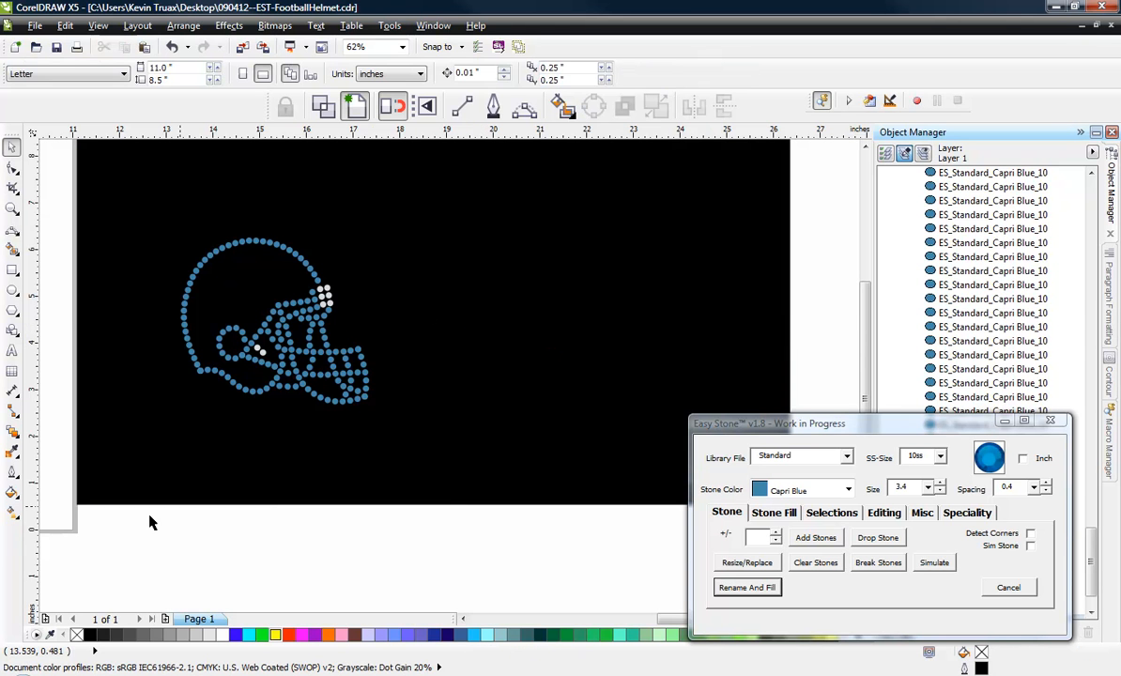
# Select all the helmet's stones and rotate them clockwise to an angle of about 343.7 degrees.
pyautogui.moveTo(153, 476); pyautogui.dragTo(463, 175)
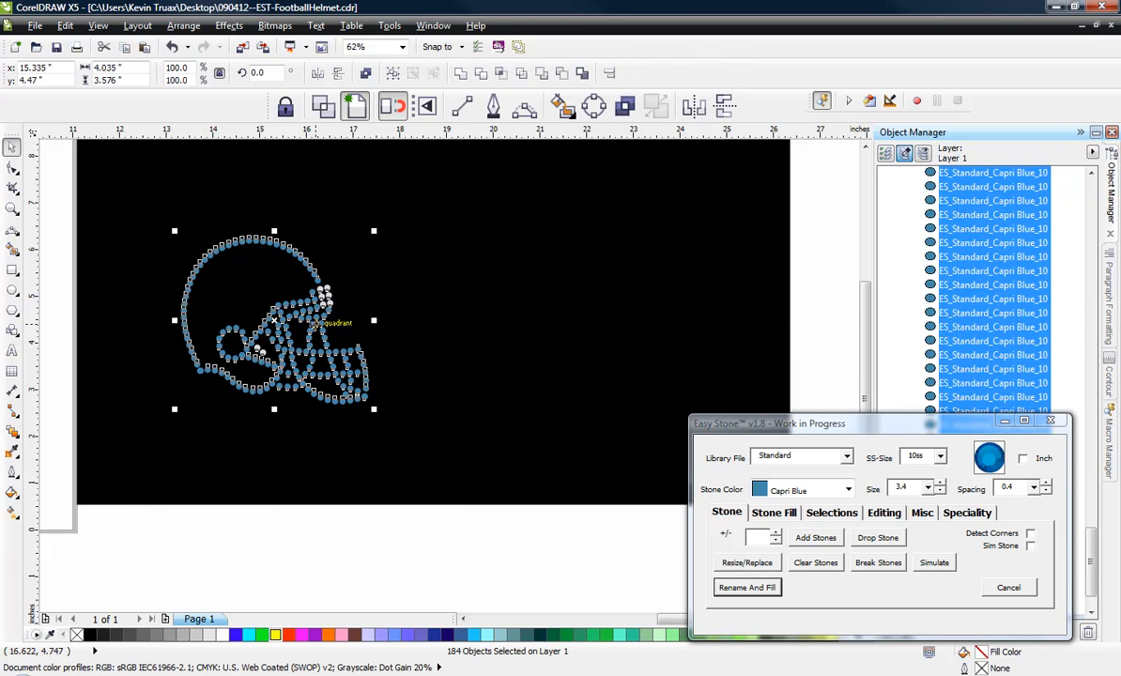
pyautogui.moveTo(377, 234); pyautogui.dragTo(397, 263)
pyautogui.click(327, 530)
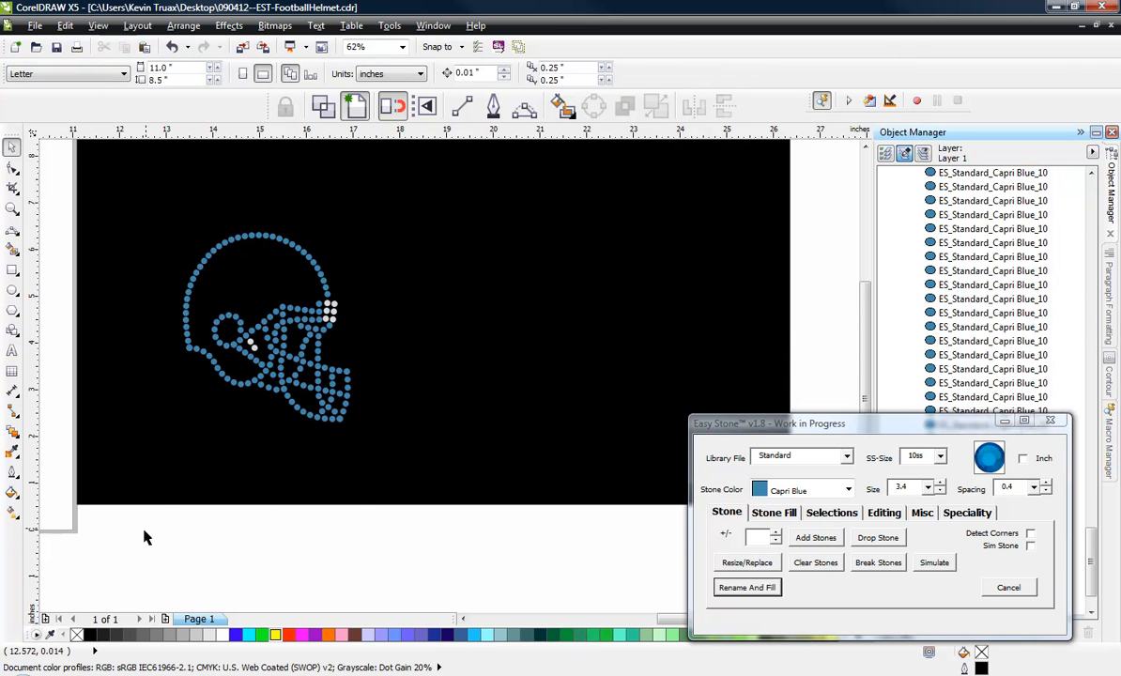
# Select the whole tilted helmet and create a horizontally mirrored copy facing it on its right side.
pyautogui.moveTo(138, 494); pyautogui.dragTo(450, 177)
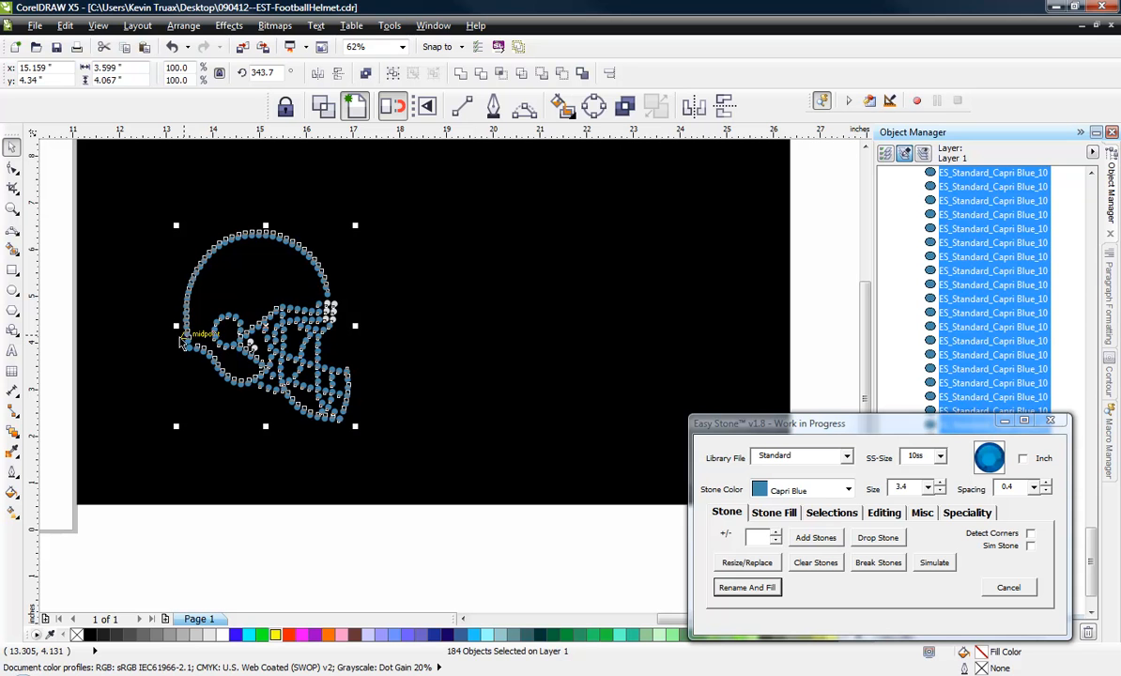
pyautogui.moveTo(175, 325); pyautogui.dragTo(411, 338)
pyautogui.click(310, 563)
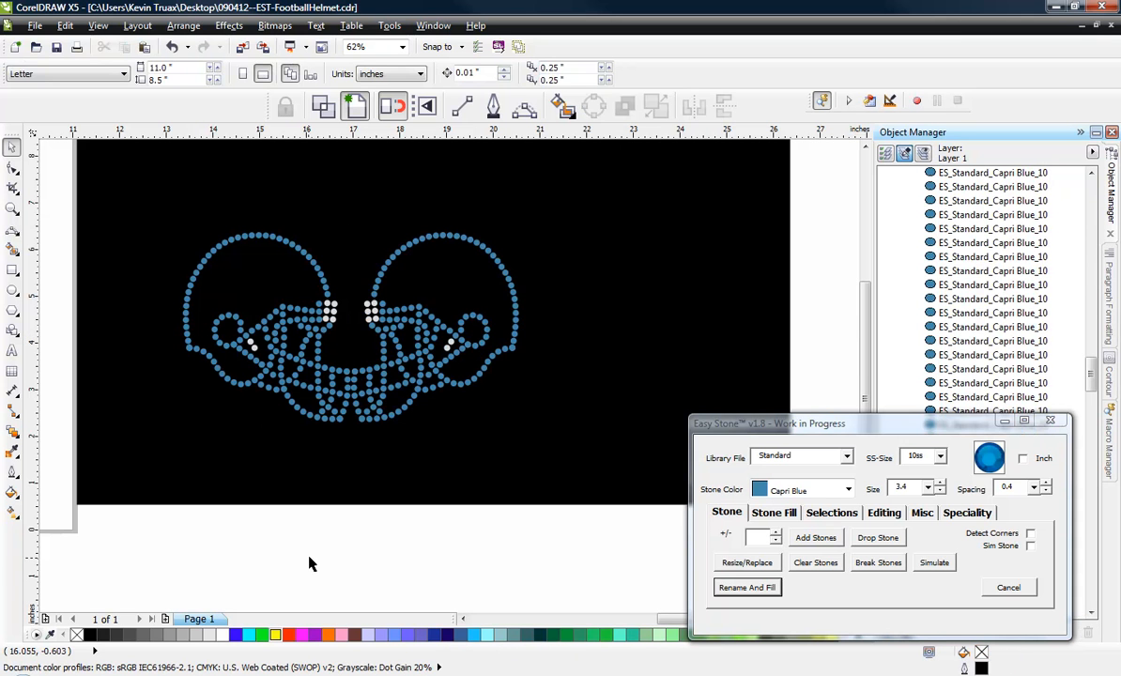
# Delete the widened black weed box behind the two helmets.
pyautogui.click(529, 477)
pyautogui.rightClick(531, 479)
pyautogui.click(449, 566)
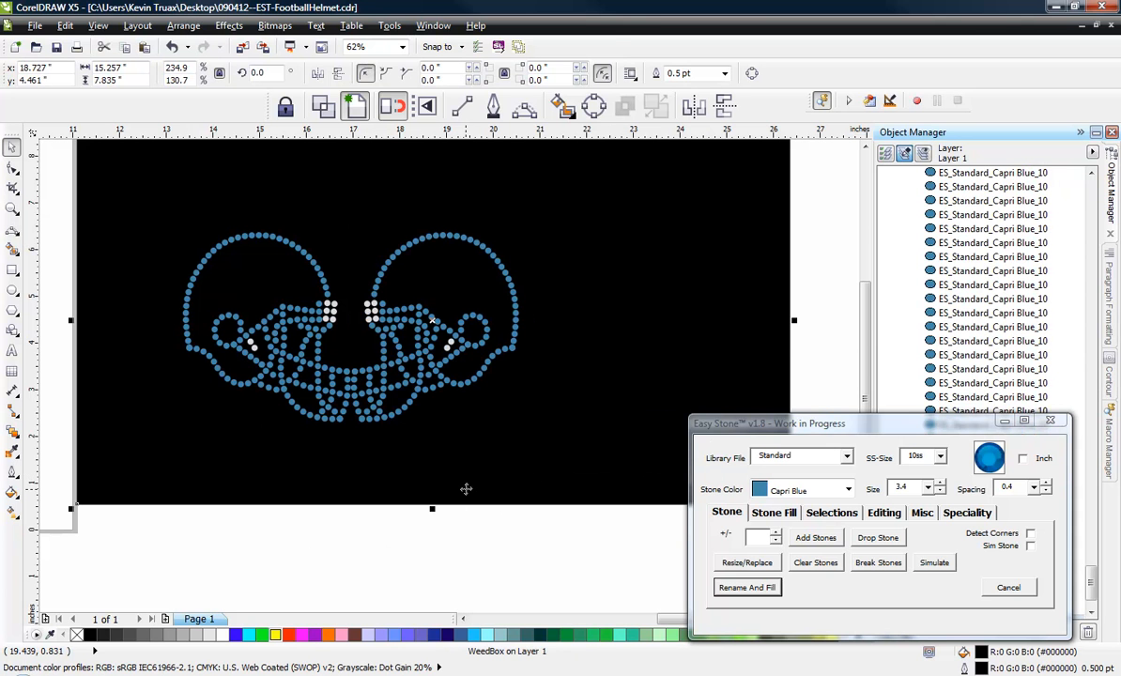
pyautogui.click(450, 556)
pyautogui.click(472, 486)
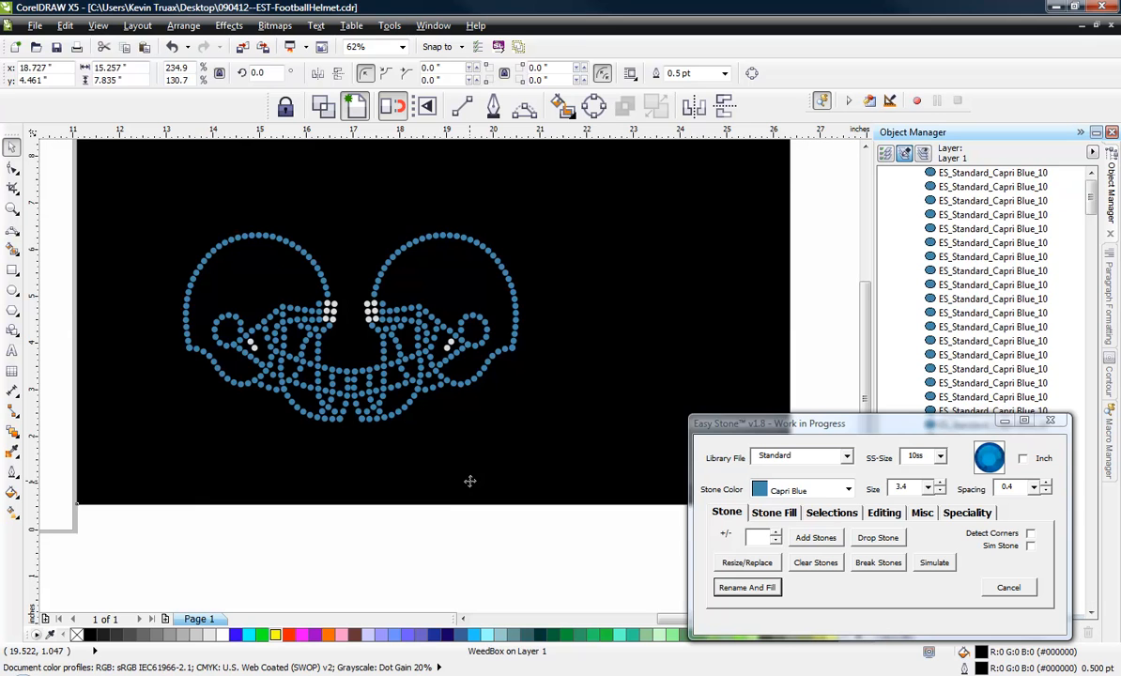
pyautogui.press('Delete')
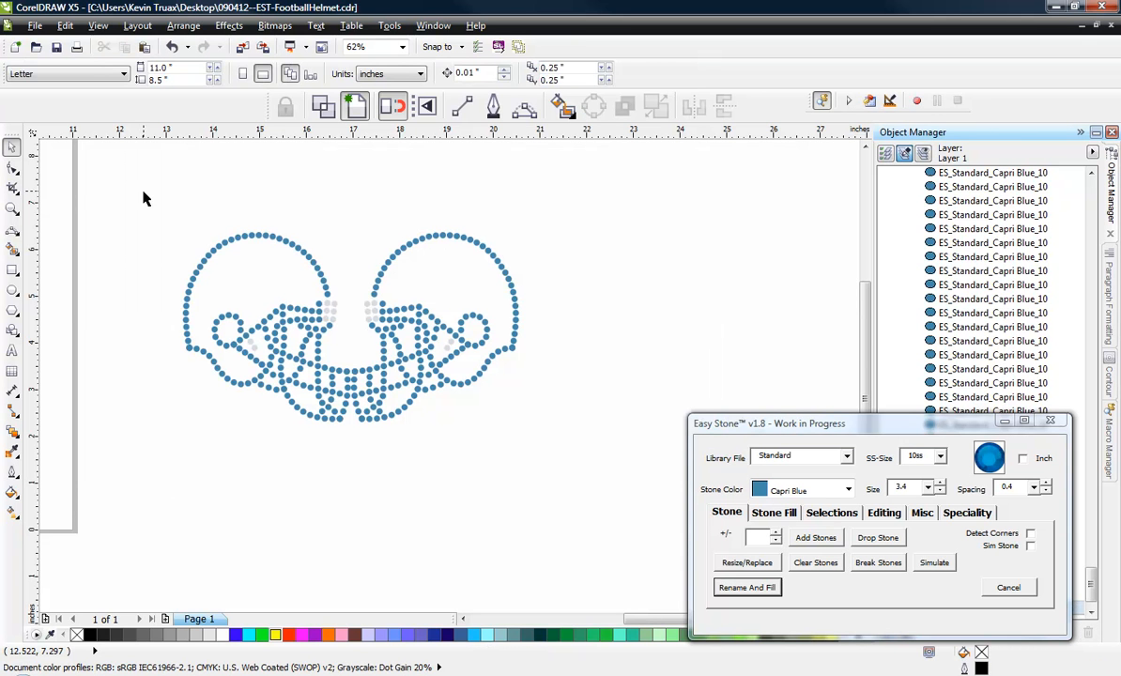
# Try a weed box with a margin of 25 around both helmets and delete it.
pyautogui.moveTo(143, 198); pyautogui.dragTo(582, 466)
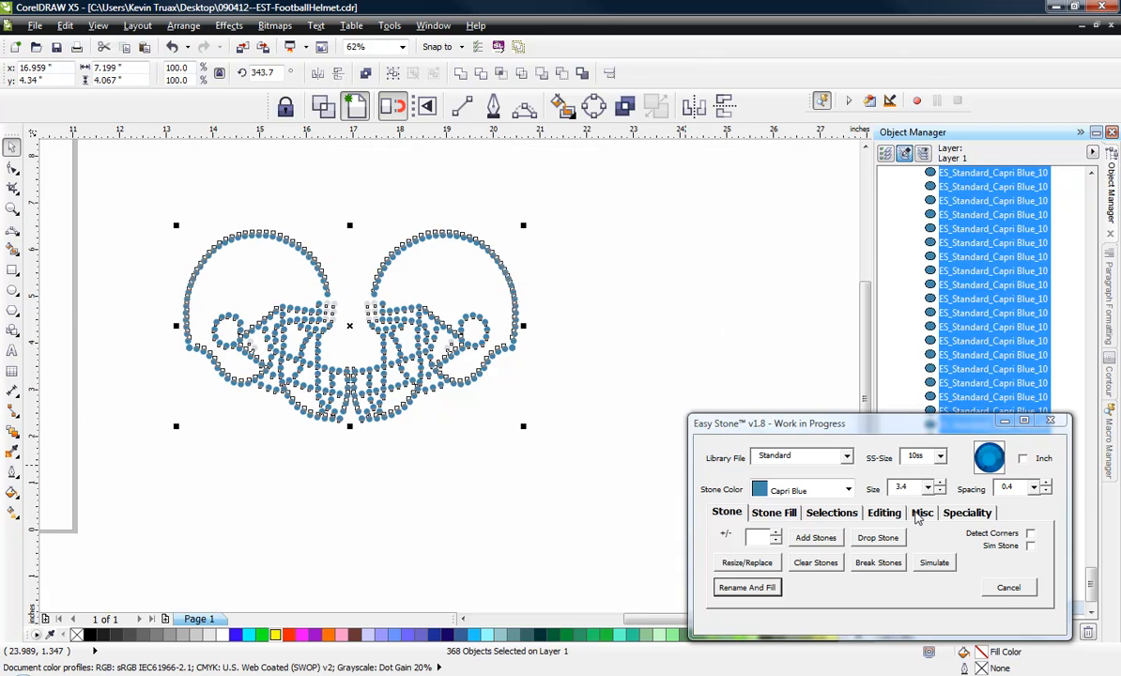
pyautogui.click(921, 512)
pyautogui.click(813, 537)
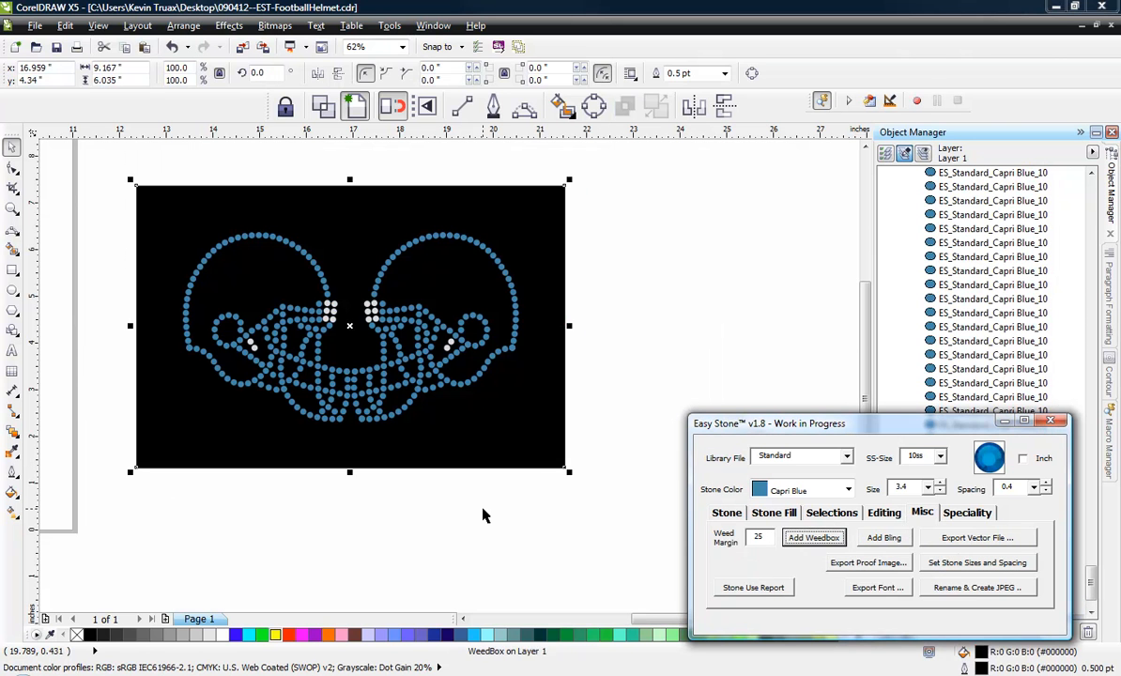
pyautogui.click(484, 515)
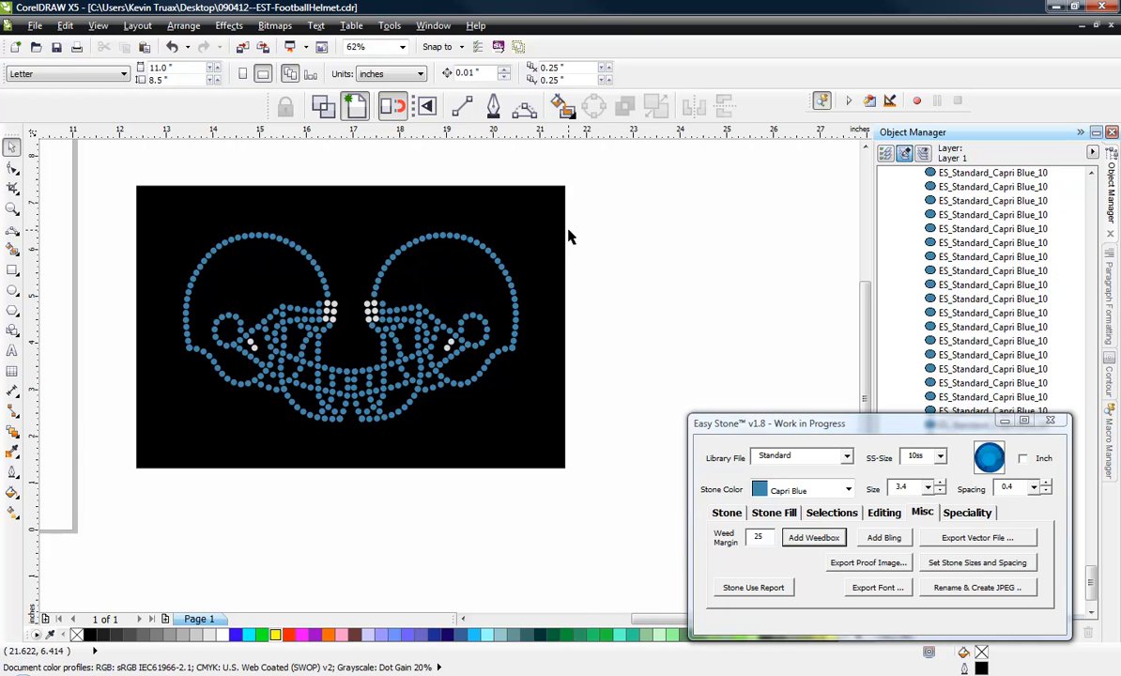
pyautogui.click(556, 254)
pyautogui.press('Delete')
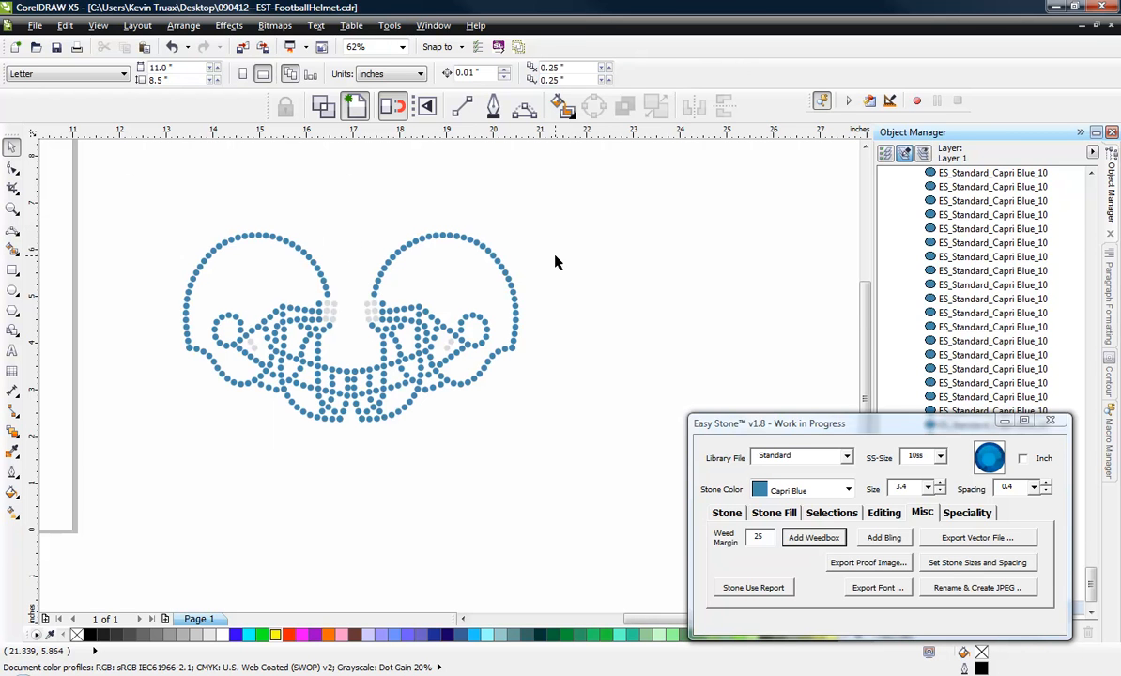
# Nudge the mirrored helmet about 0.23 inch to the right, away from the original helmet's face mask.
pyautogui.moveTo(615, 162); pyautogui.dragTo(346, 503)
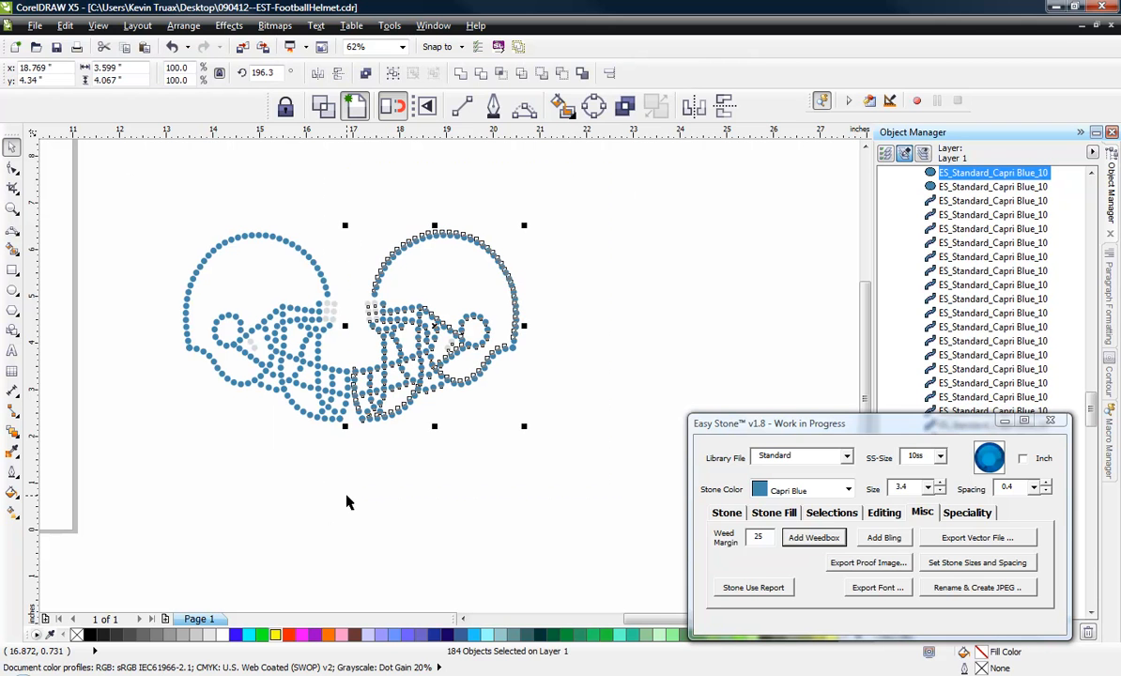
pyautogui.press('Right')
pyautogui.press('Right')
pyautogui.press('Right')
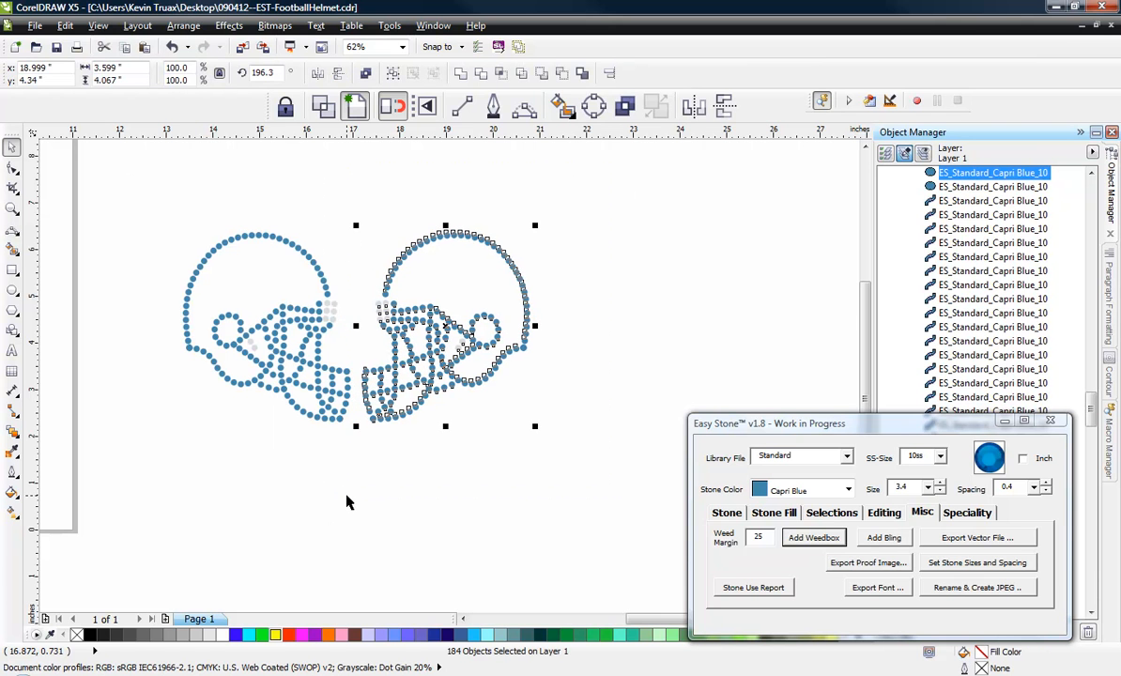
# Select both separated helmets and add a weed box around them with a weed margin of 25.
pyautogui.moveTo(135, 173); pyautogui.dragTo(582, 504)
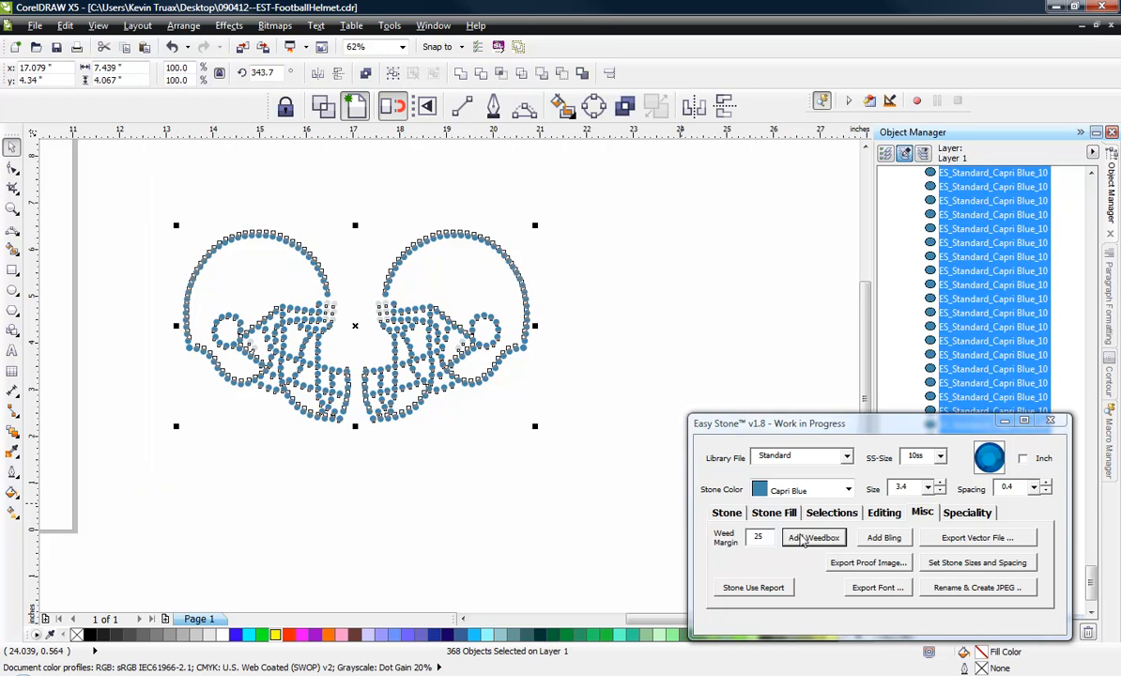
pyautogui.click(803, 539)
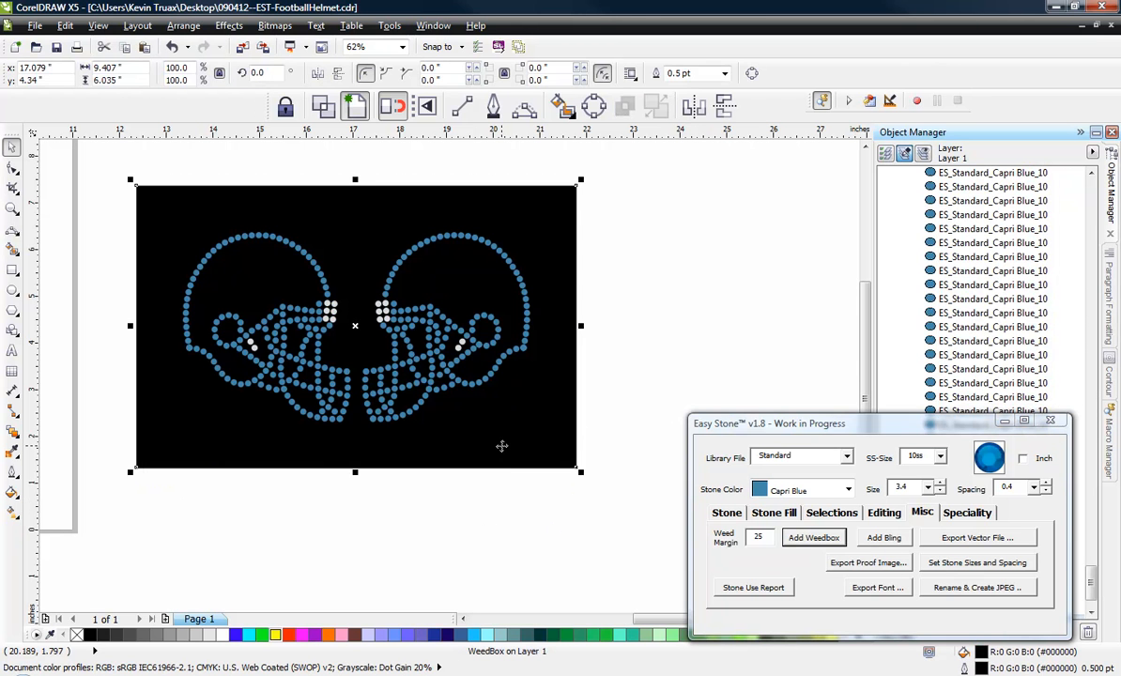
pyautogui.click(633, 351)
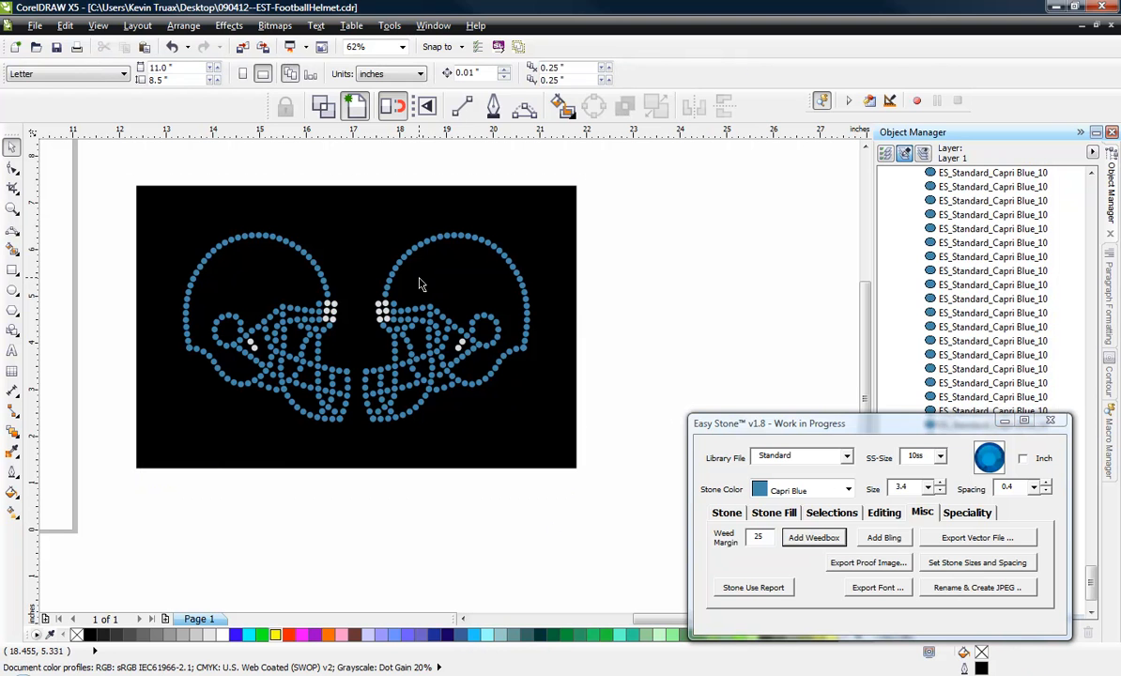
# Create a selection of only the Capri Blue stones in the mirrored helmet, matching by fill.
pyautogui.click(418, 242)
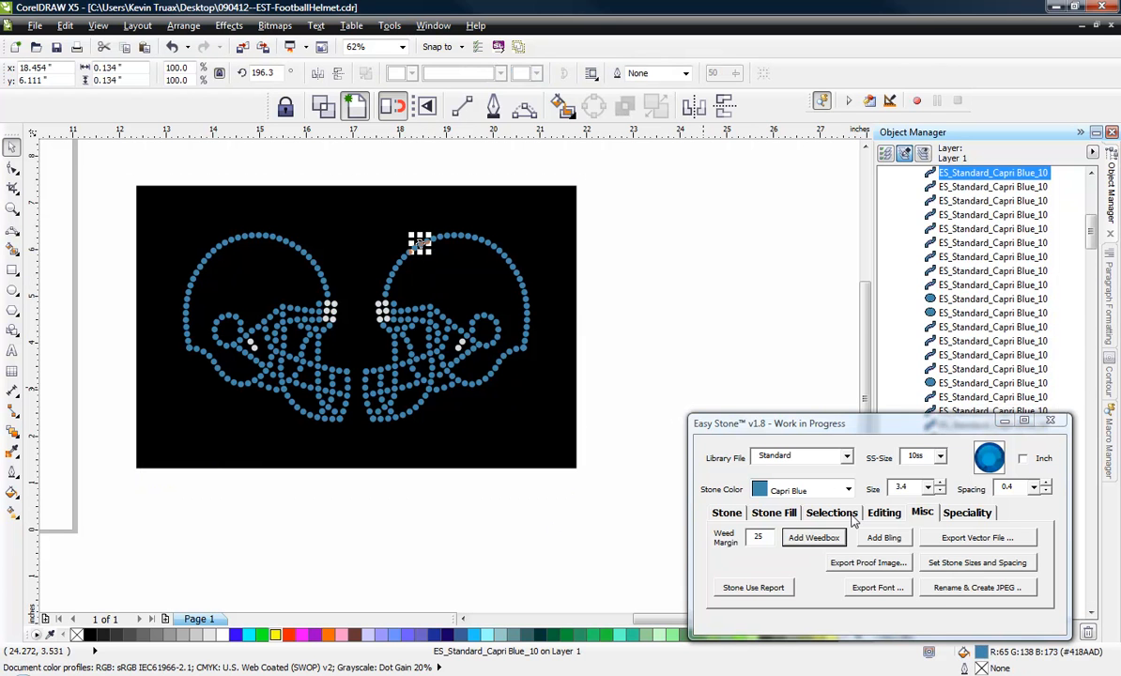
pyautogui.click(851, 516)
pyautogui.click(645, 323)
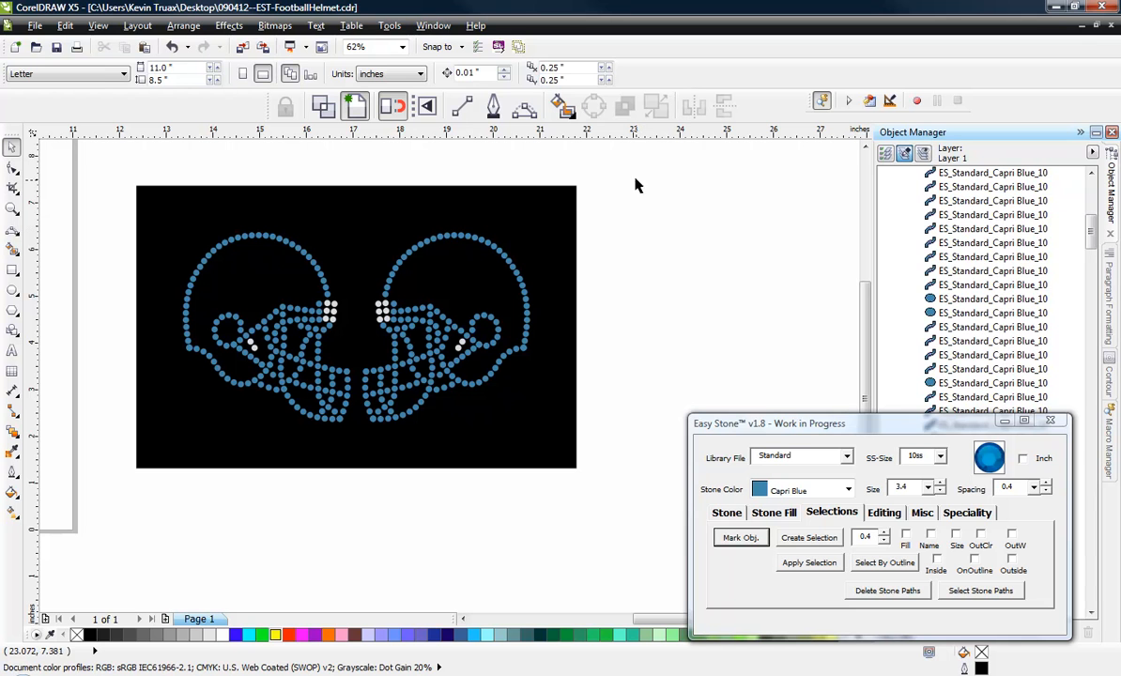
pyautogui.moveTo(635, 178); pyautogui.dragTo(354, 451)
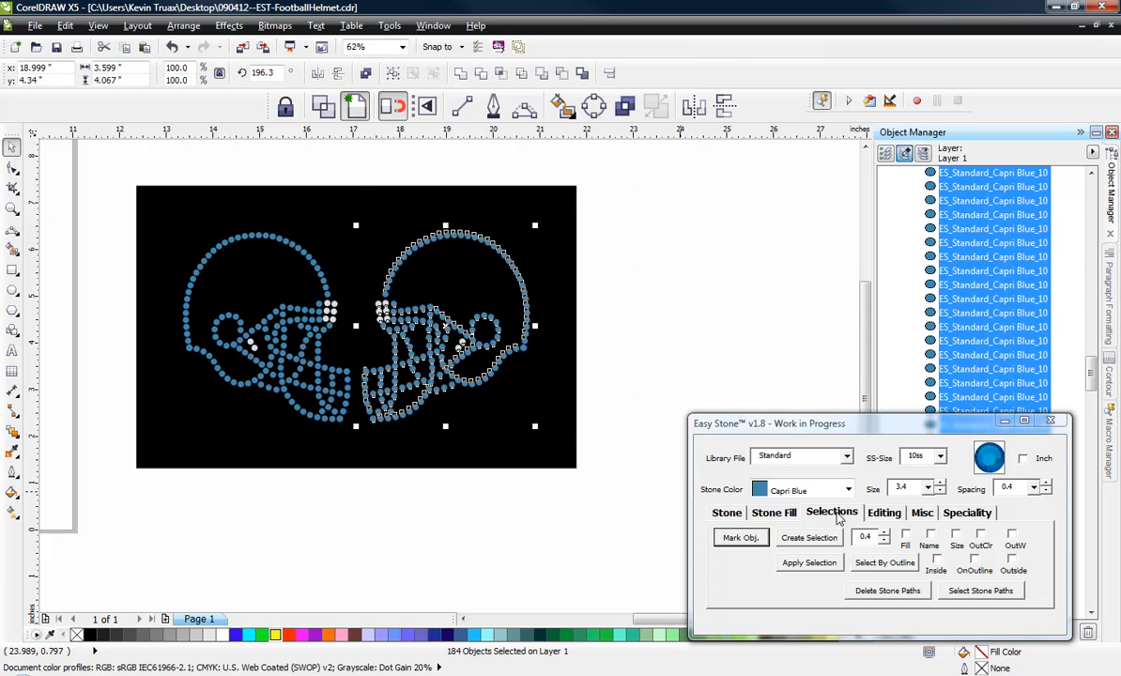
pyautogui.click(848, 489)
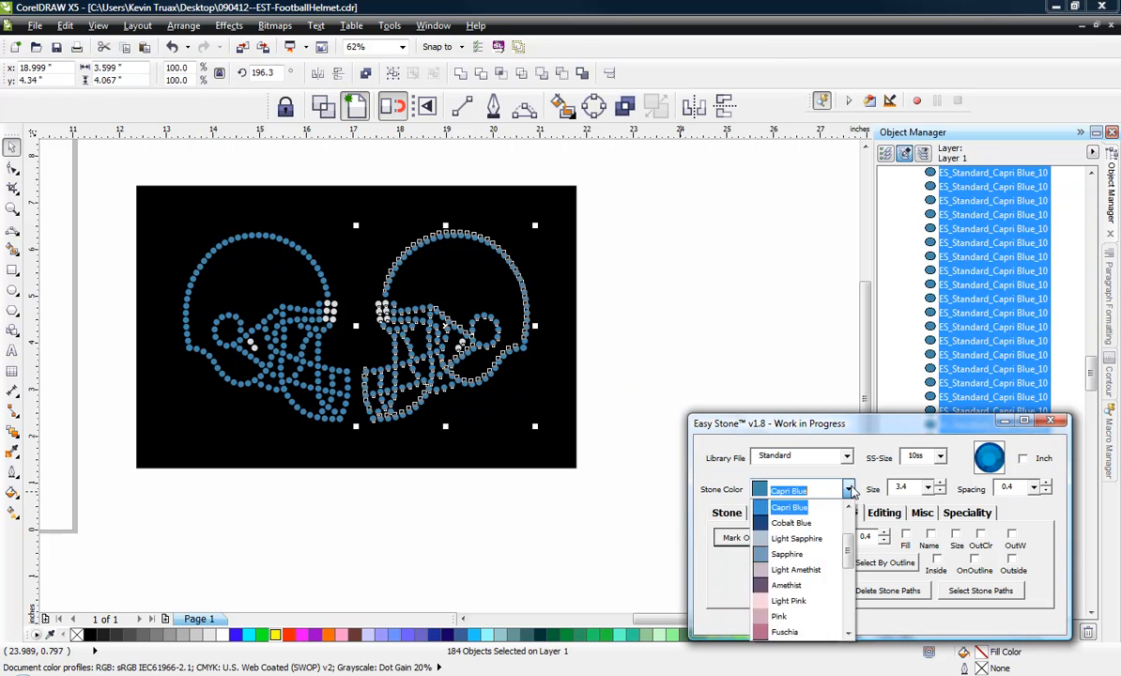
pyautogui.click(808, 506)
pyautogui.click(906, 536)
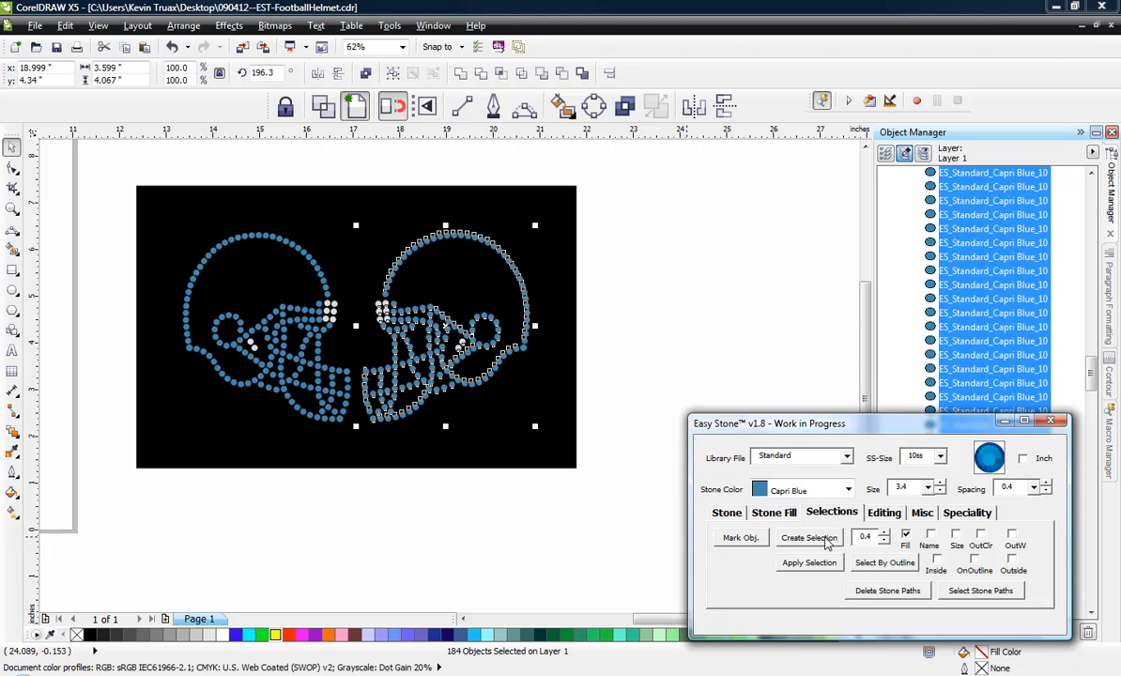
pyautogui.click(826, 539)
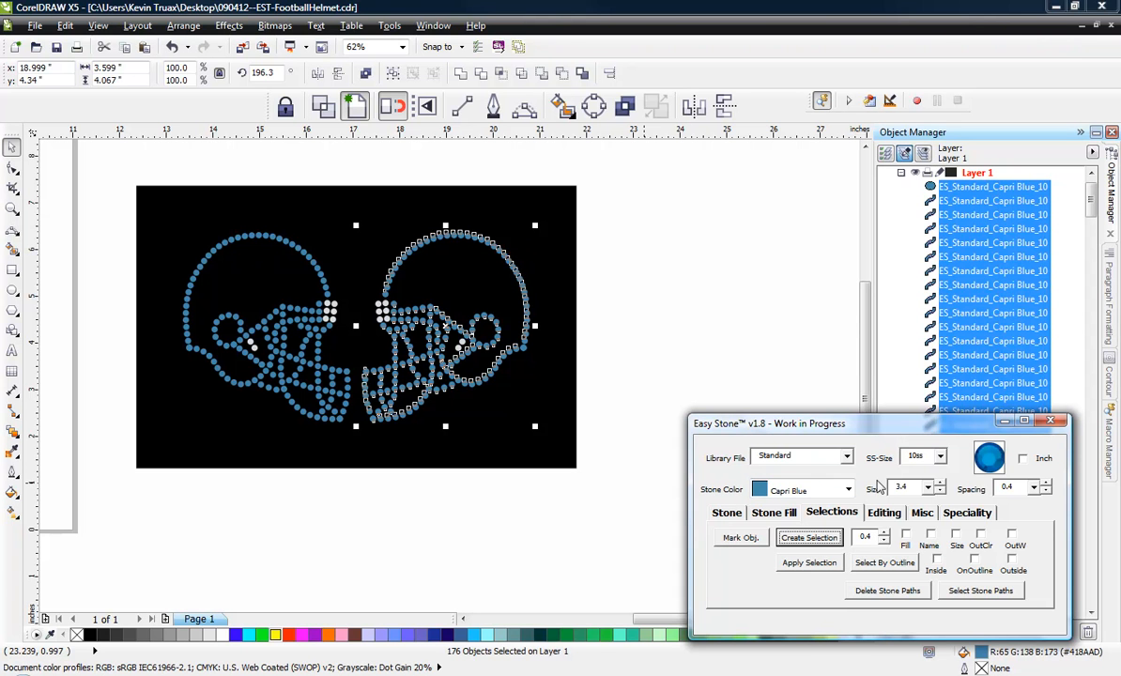
# Rename and fill the mirrored helmet's selected stones with the Light Siam stone color.
pyautogui.click(848, 490)
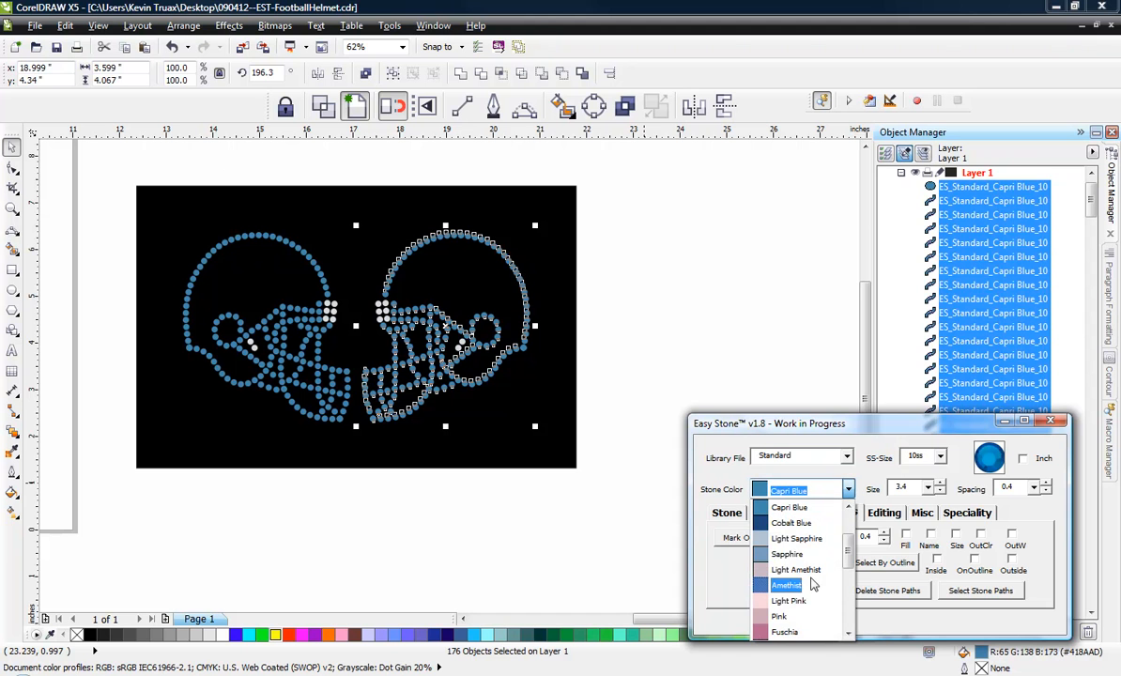
pyautogui.moveTo(853, 546); pyautogui.dragTo(852, 578)
pyautogui.click(792, 586)
pyautogui.click(728, 513)
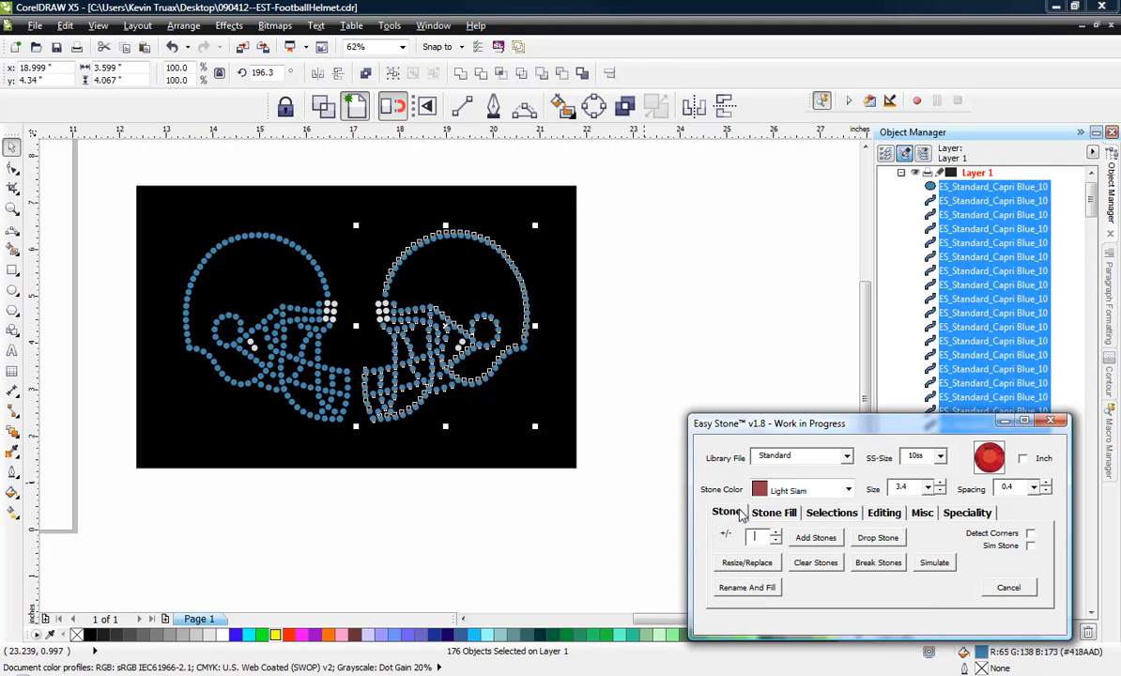
pyautogui.click(758, 588)
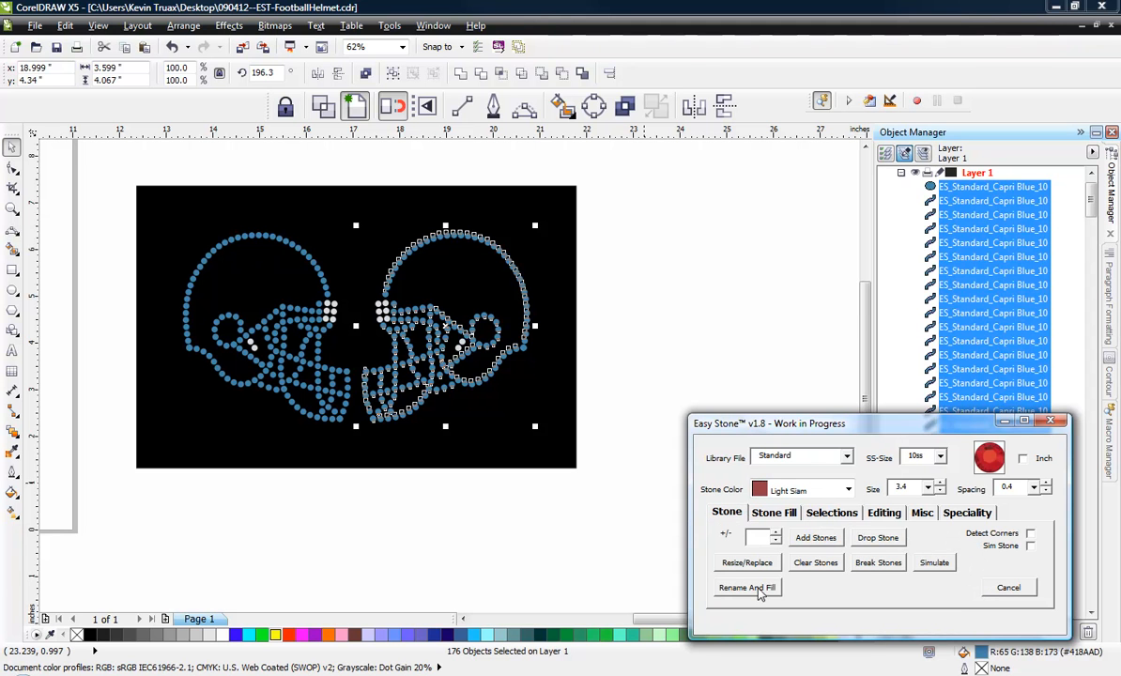